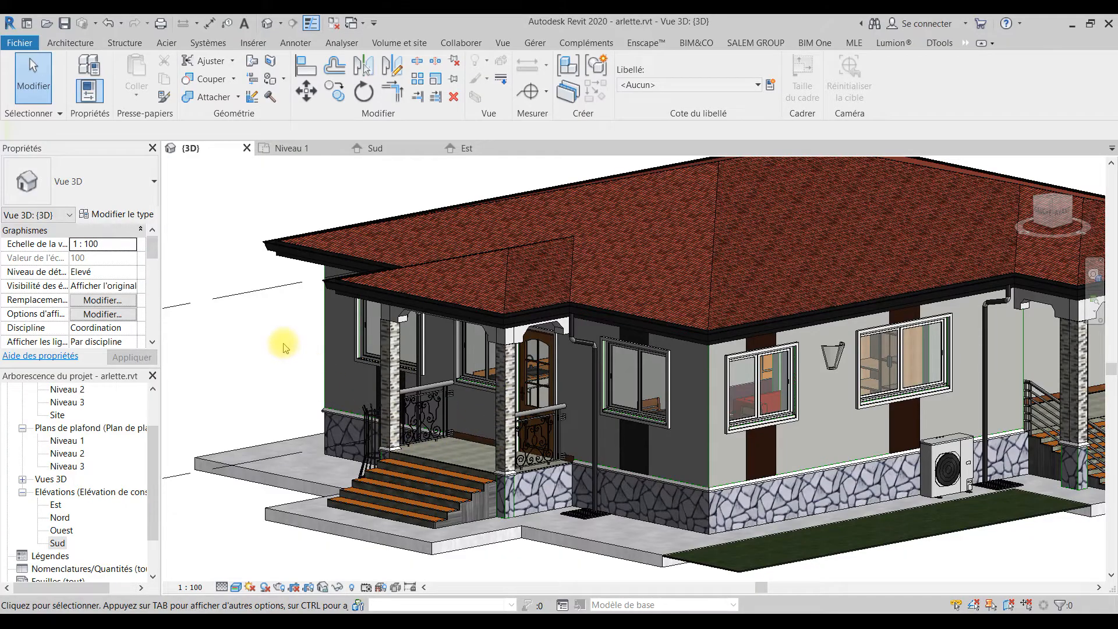
# Cut the two existing ornamental railings from the ends of the front porch
pyautogui.scroll(3, 466, 433)
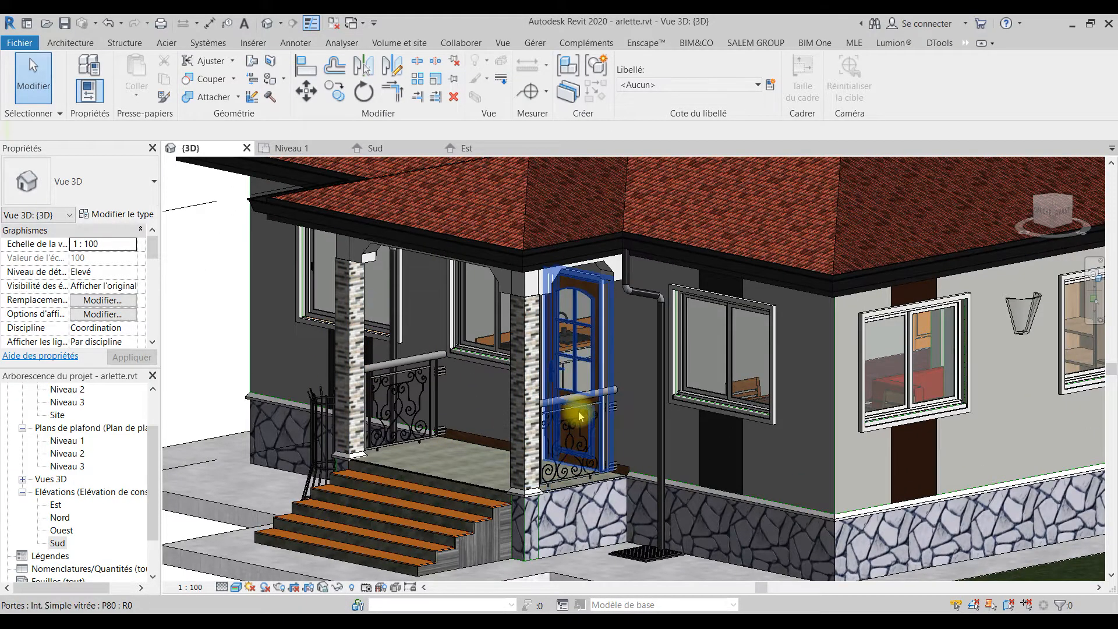
pyautogui.click(585, 405)
pyautogui.hotkey('ctrl', 'x')
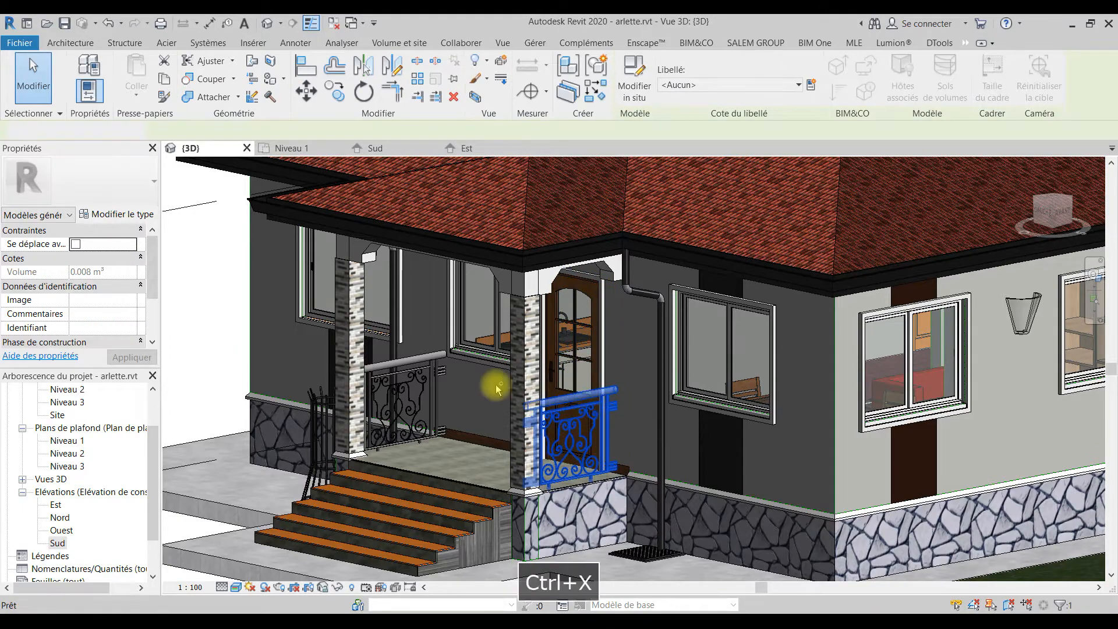
pyautogui.click(407, 368)
pyautogui.hotkey('ctrl', 'x')
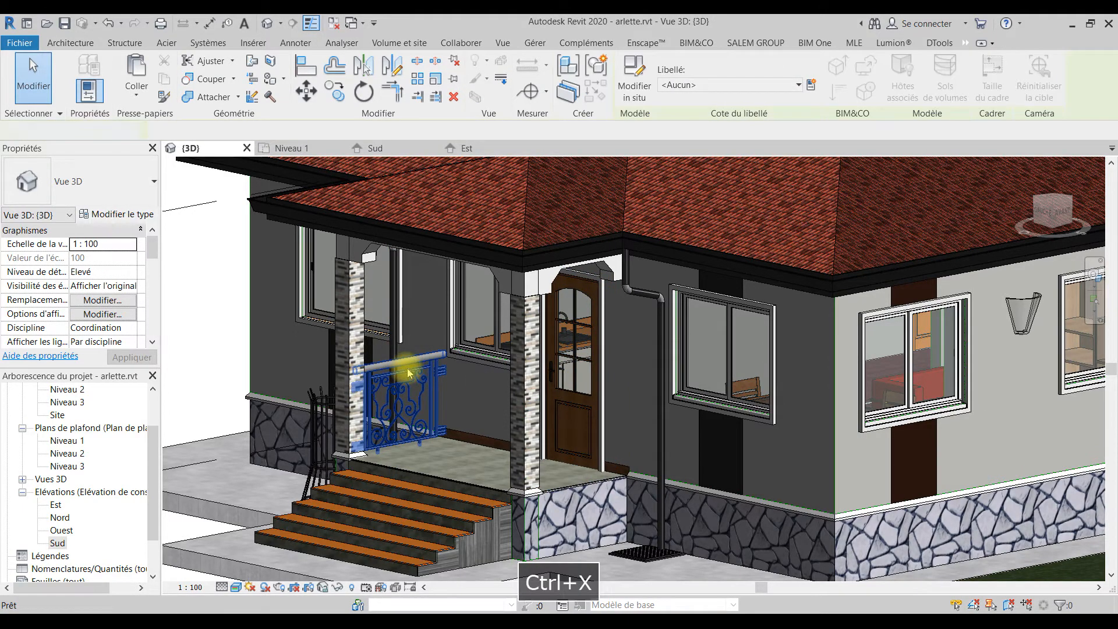
pyautogui.scroll(-3, 408, 412)
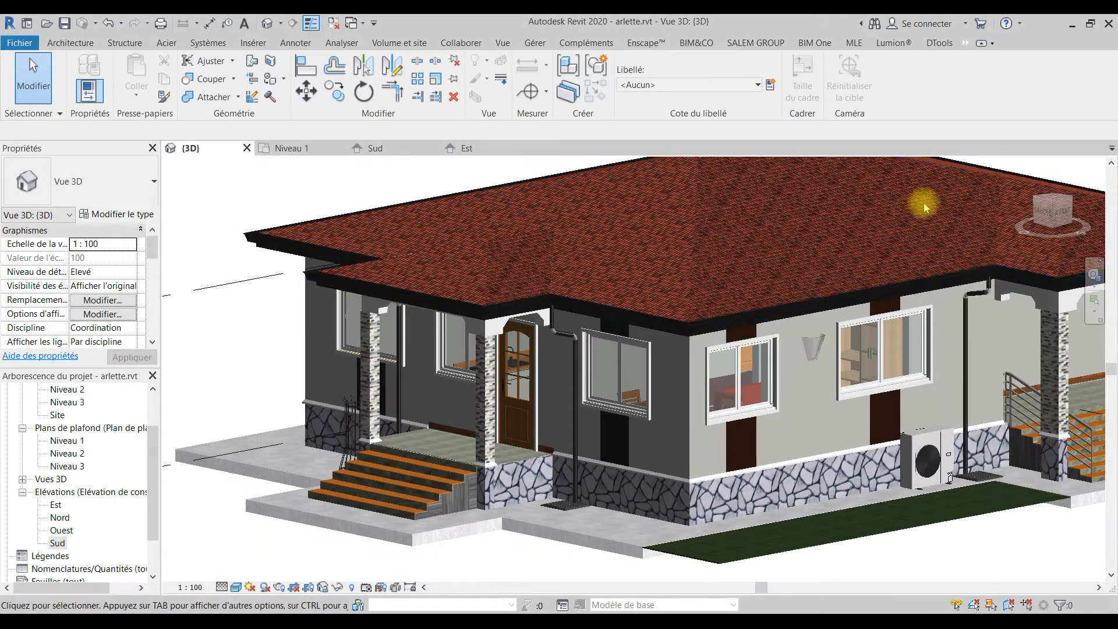
# Examine the porch's open sides around the stone columns, stairs and entrance door from several angles
pyautogui.scroll(3, 489, 461)
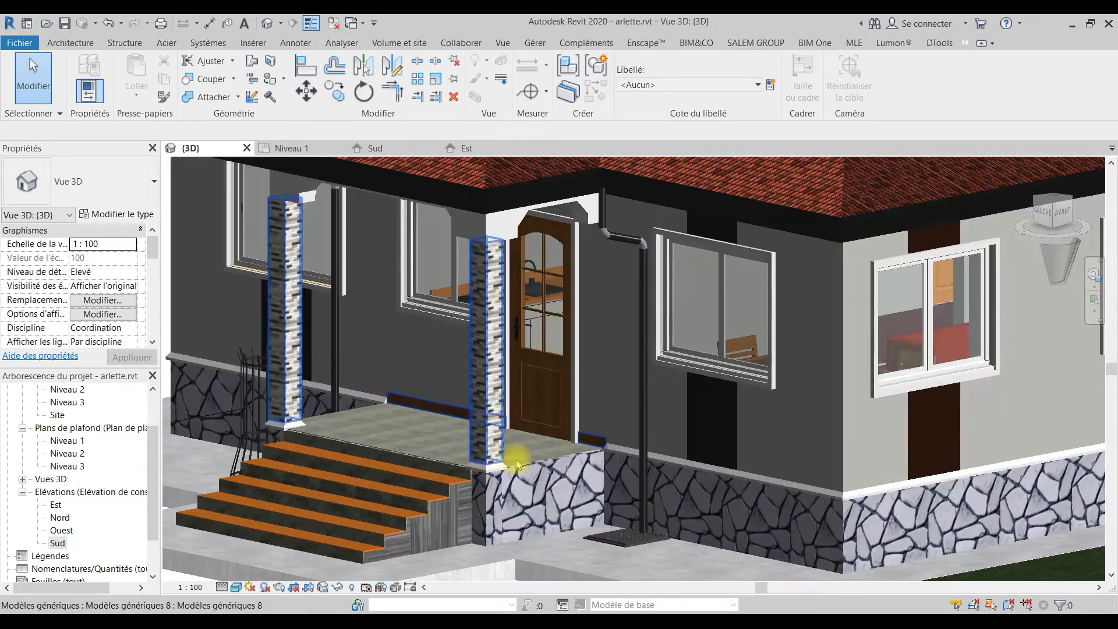
pyautogui.scroll(-2, 570, 494)
pyautogui.keyDown('shift'); pyautogui.moveTo(587, 501); pyautogui.dragTo(516, 471, button='middle'); pyautogui.keyUp('shift')
pyautogui.scroll(3, 516, 471)
pyautogui.keyDown('shift'); pyautogui.moveTo(581, 508); pyautogui.dragTo(658, 477, button='middle'); pyautogui.keyUp('shift')
pyautogui.scroll(-2, 725, 516)
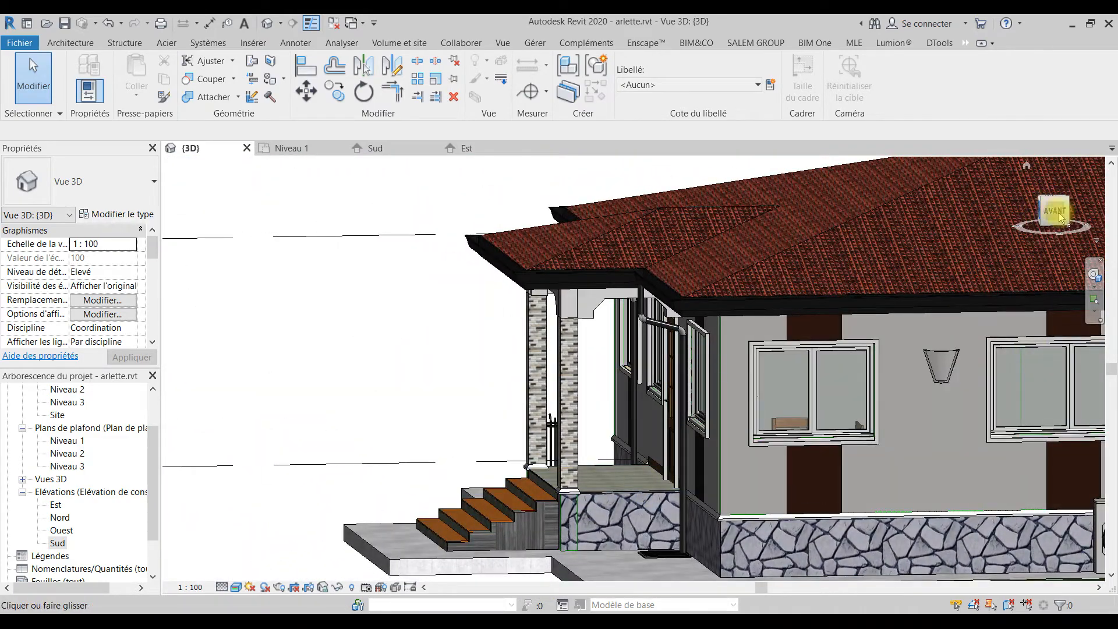
pyautogui.keyDown('shift'); pyautogui.moveTo(634, 391); pyautogui.dragTo(677, 516, button='middle'); pyautogui.keyUp('shift')
pyautogui.moveTo(623, 487); pyautogui.dragTo(659, 458, button='middle')
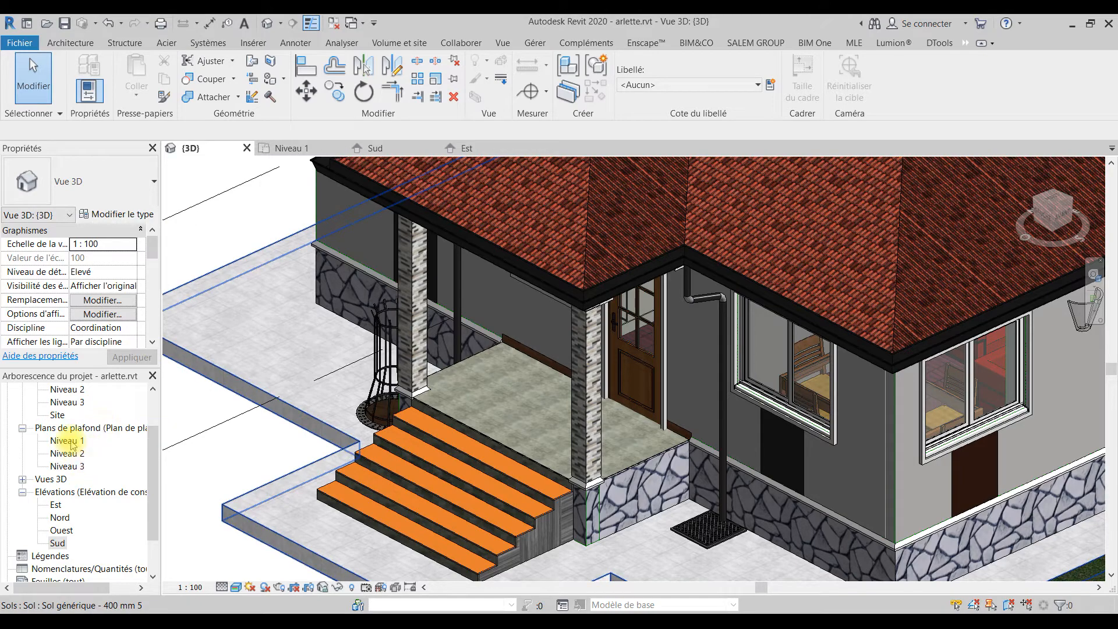
# Open the Niveau 1 floor plan at the porch edge between the square column and the house wall
pyautogui.scroll(2, 71, 442)
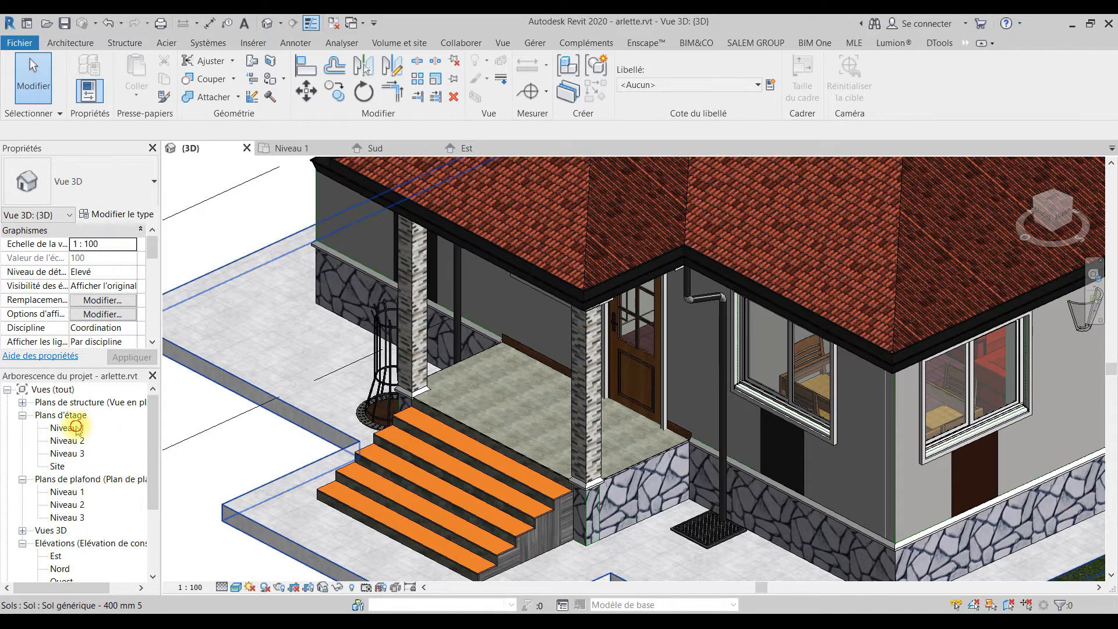
pyautogui.doubleClick(76, 428)
pyautogui.scroll(2, 582, 400)
pyautogui.scroll(-2, 637, 405)
pyautogui.moveTo(634, 385); pyautogui.dragTo(619, 66, button='middle')
pyautogui.scroll(3, 537, 372)
pyautogui.scroll(3, 554, 447)
pyautogui.scroll(-1, 554, 447)
pyautogui.moveTo(705, 413); pyautogui.dragTo(601, 426, button='middle')
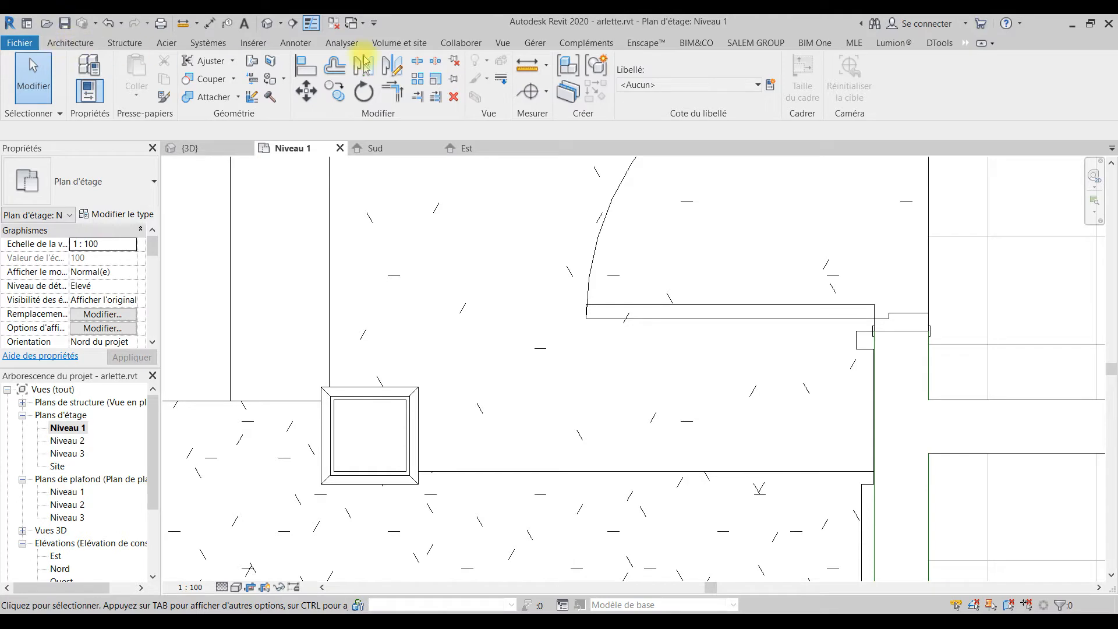
# Start an in-place model in the Modèles génériques category, accepting the suggested name
pyautogui.click(71, 43)
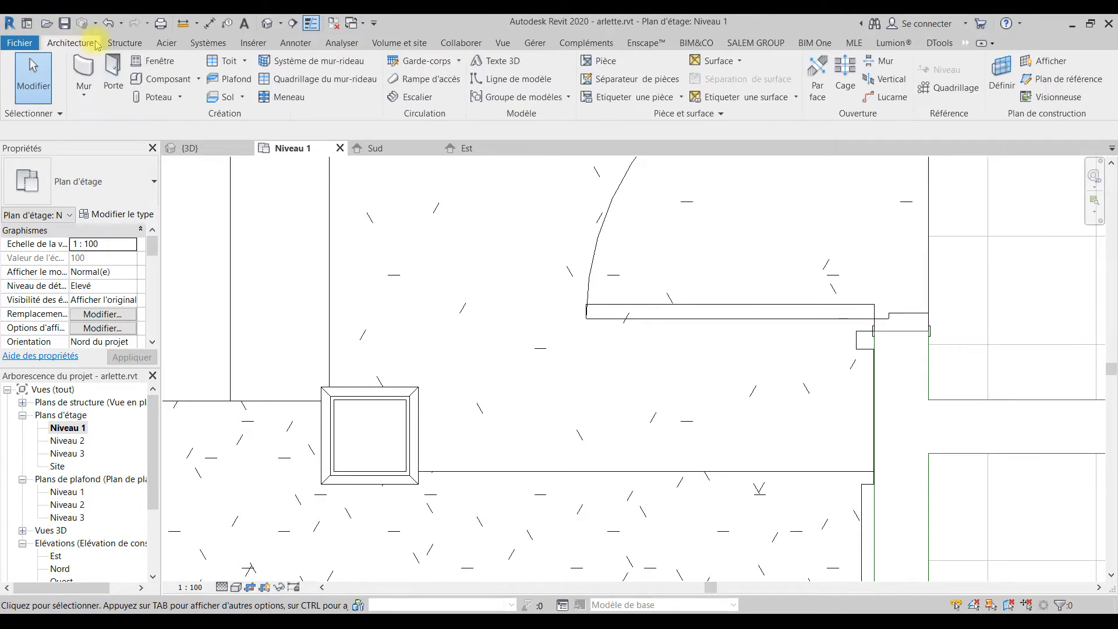
pyautogui.click(198, 79)
pyautogui.click(194, 134)
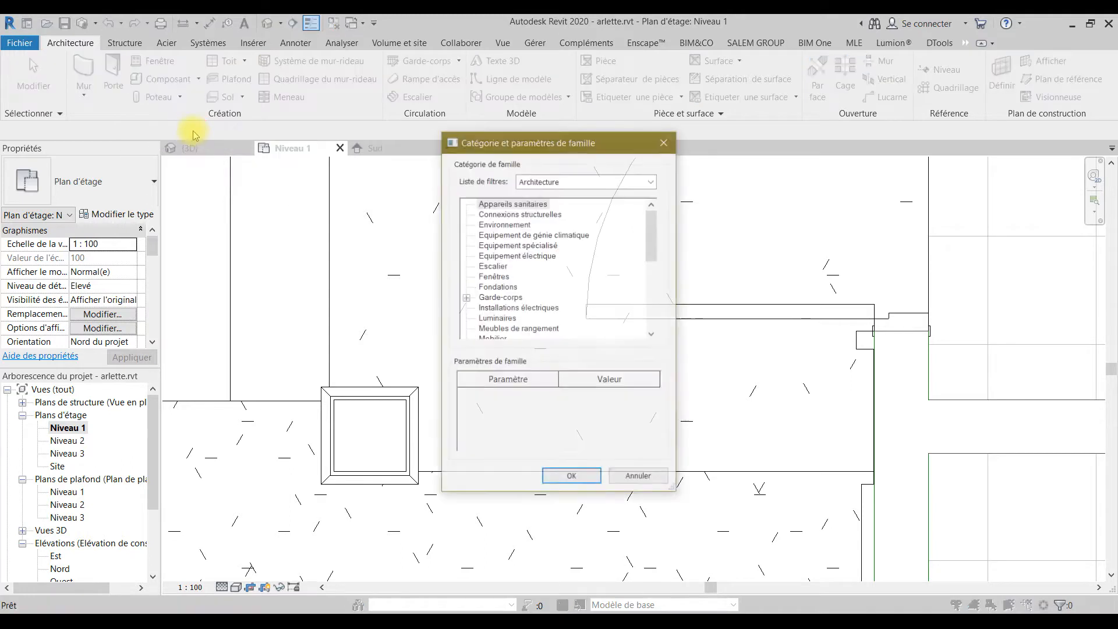
pyautogui.scroll(-1, 549, 312)
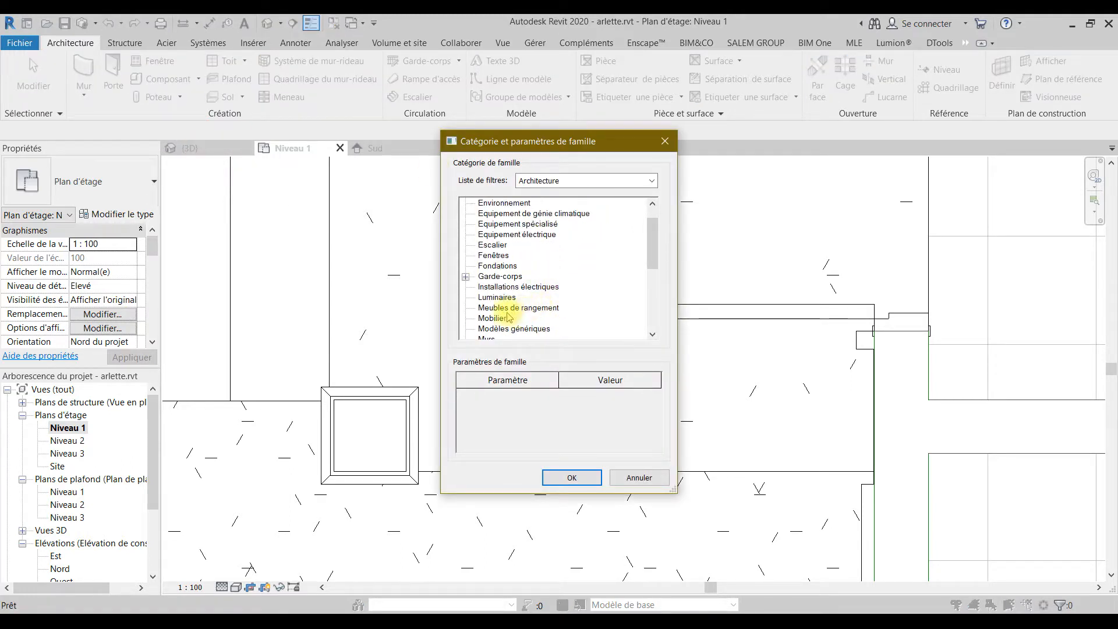
pyautogui.click(527, 329)
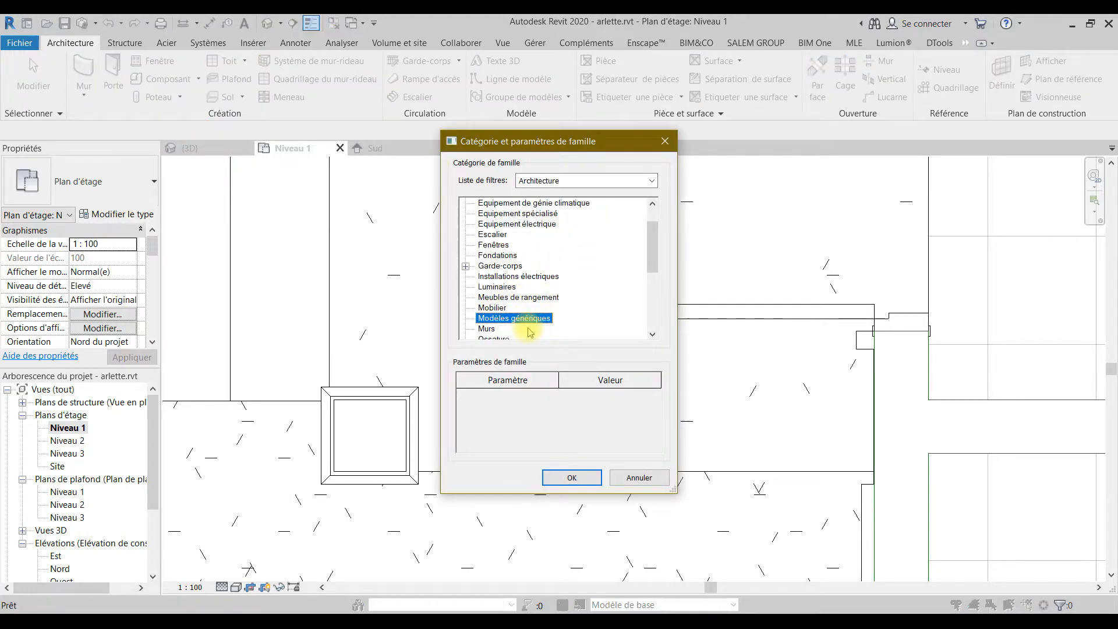
pyautogui.click(584, 478)
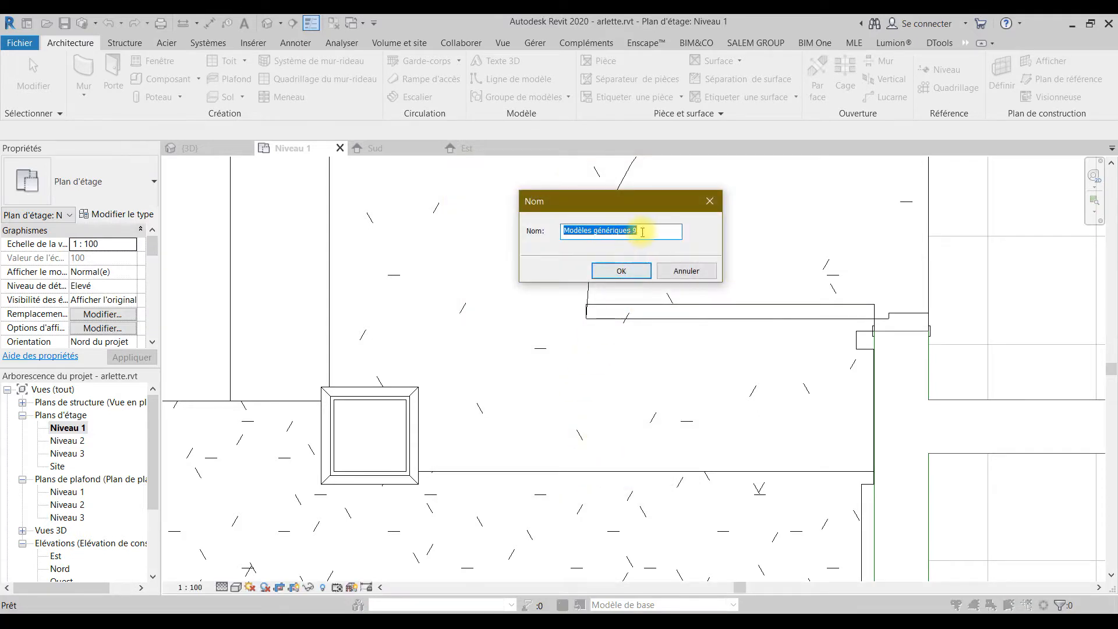
pyautogui.click(621, 271)
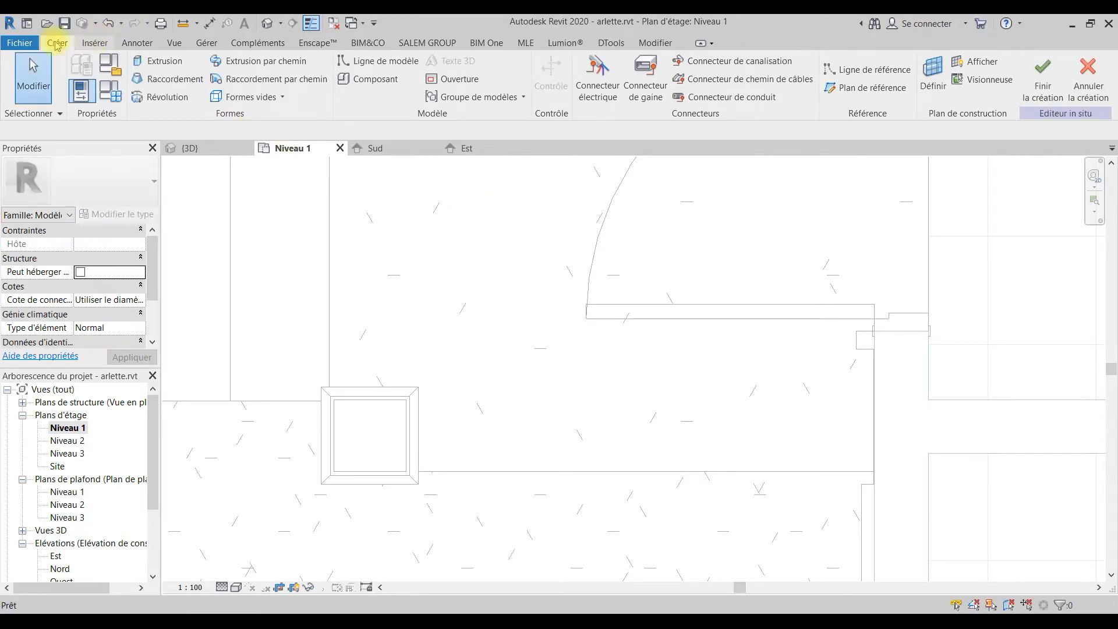
# Create an extrusion from a thin rectangle about 1.27 m long, running from the middle of the column's side to the house wall
pyautogui.click(161, 62)
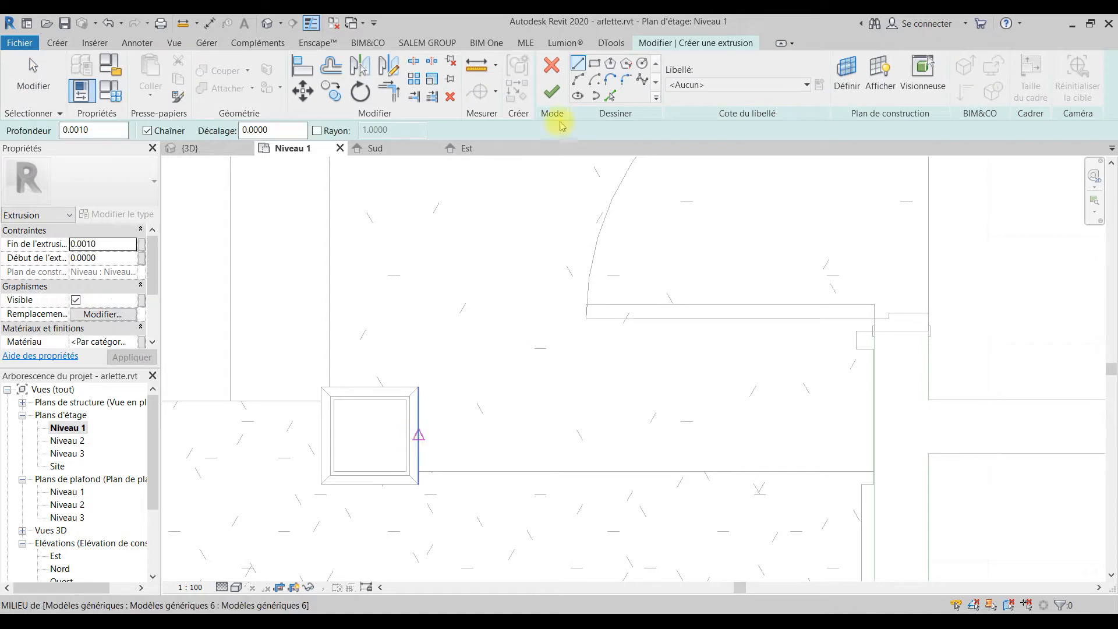
pyautogui.click(597, 62)
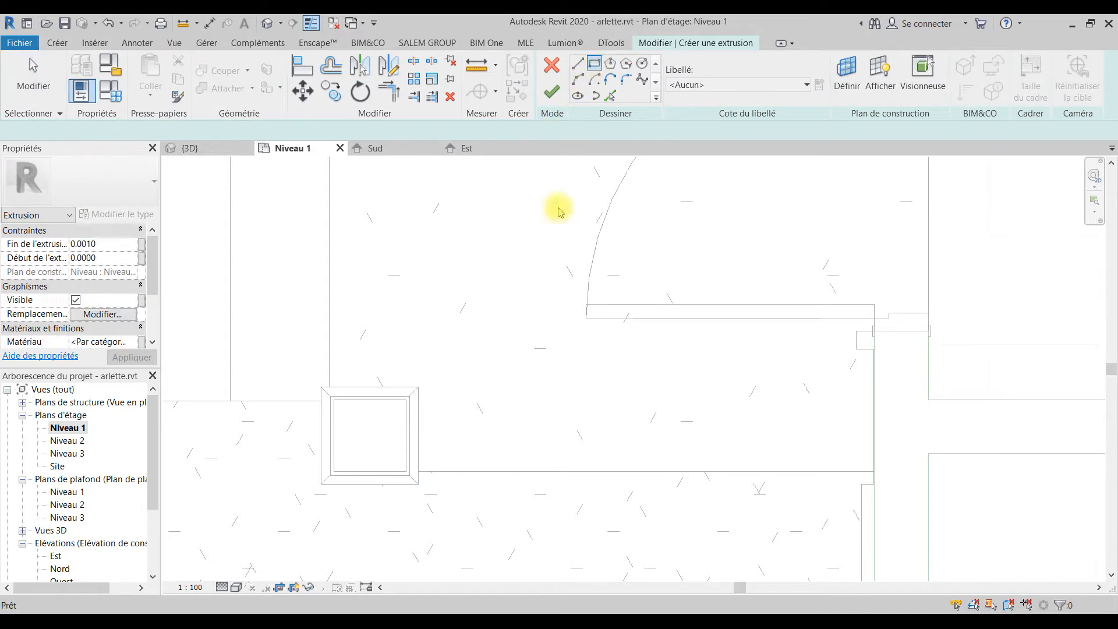
pyautogui.click(419, 436)
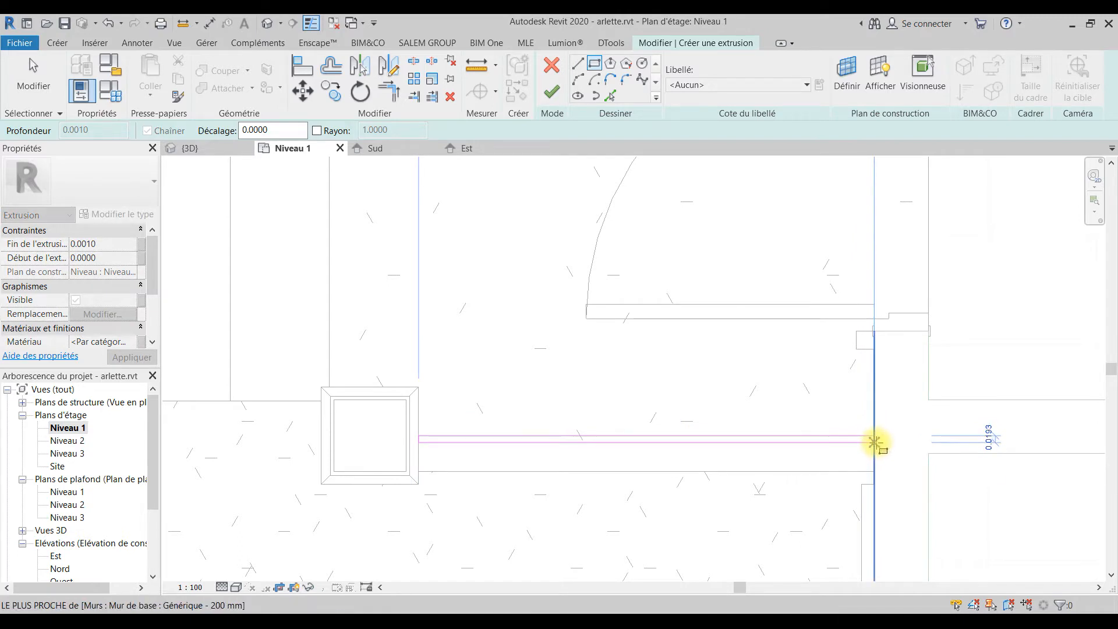
pyautogui.click(873, 453)
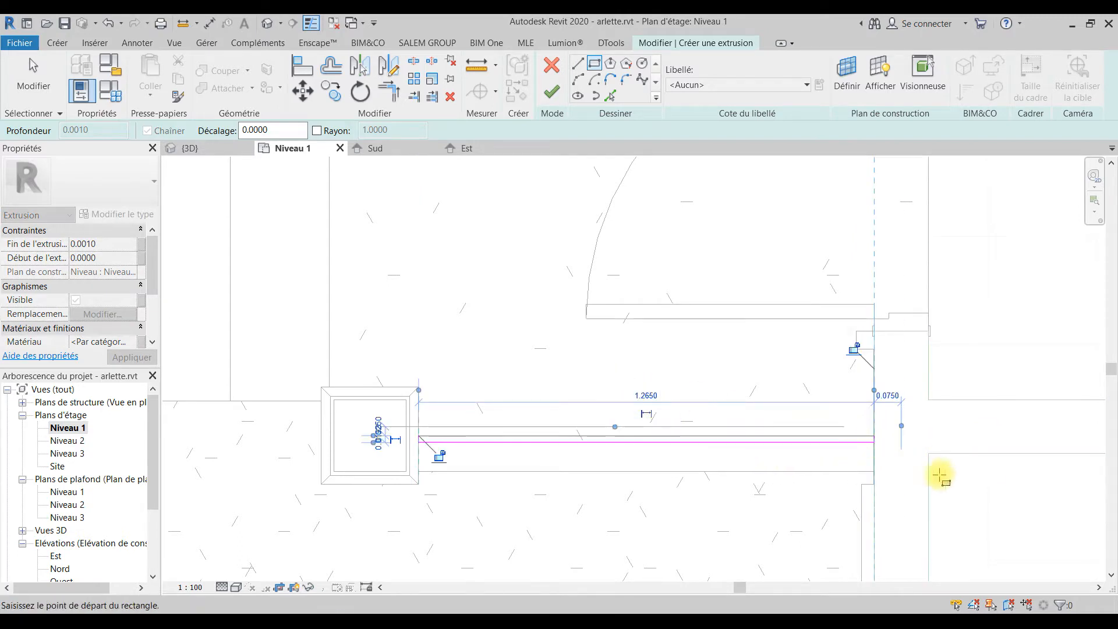
pyautogui.press('Escape')
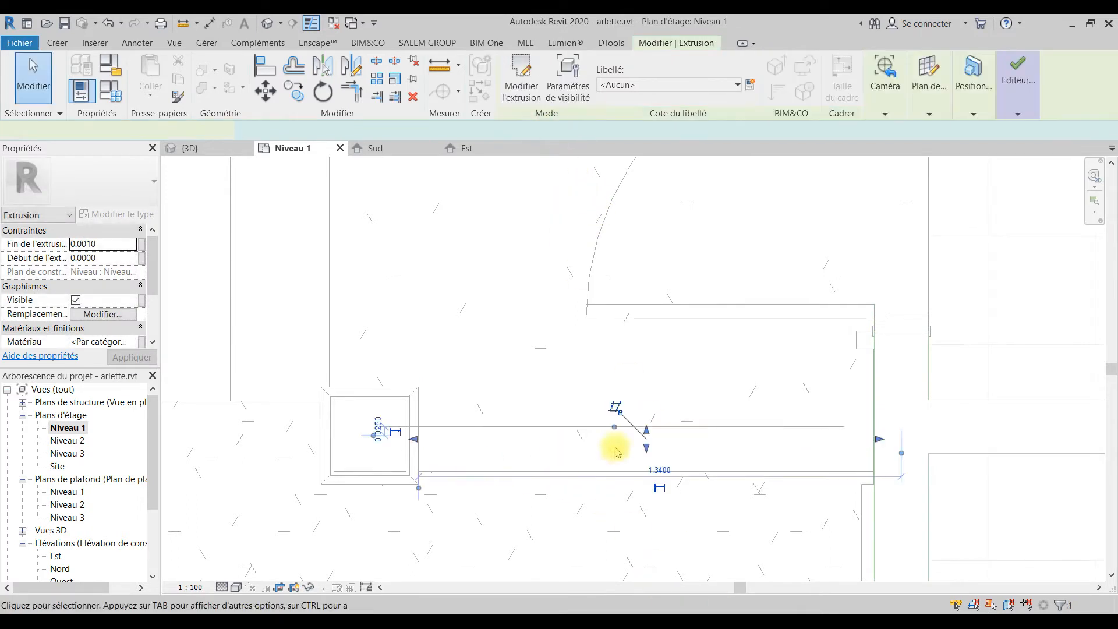
# In the 3D view, set the extrusion end of the thin porch panel to 1 m
pyautogui.click(189, 148)
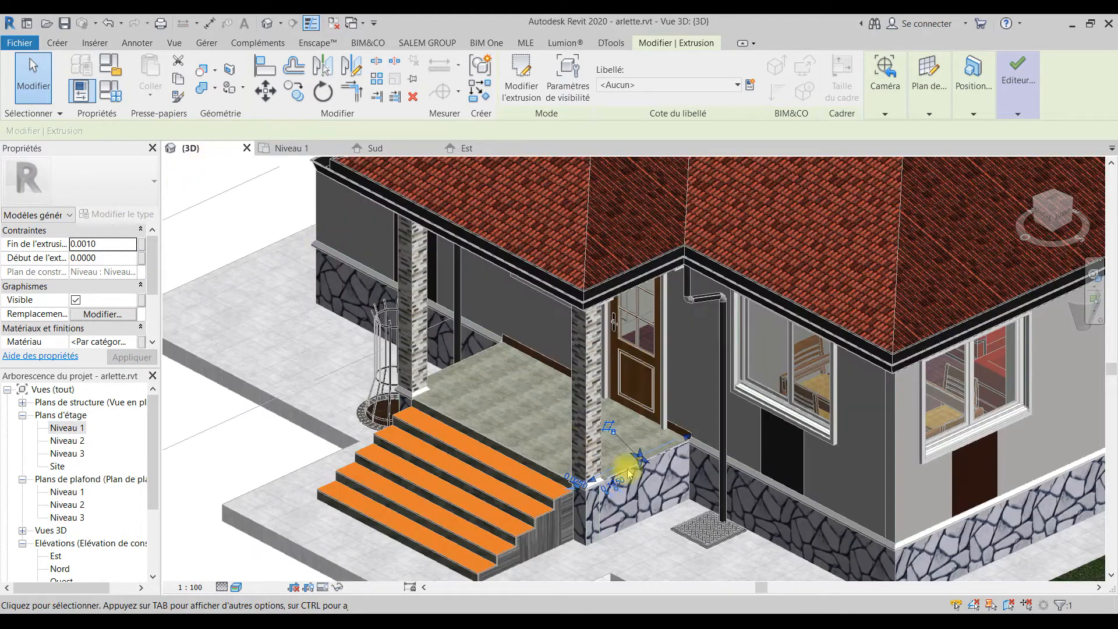
pyautogui.scroll(5, 635, 443)
pyautogui.scroll(3, 635, 444)
pyautogui.click(117, 243)
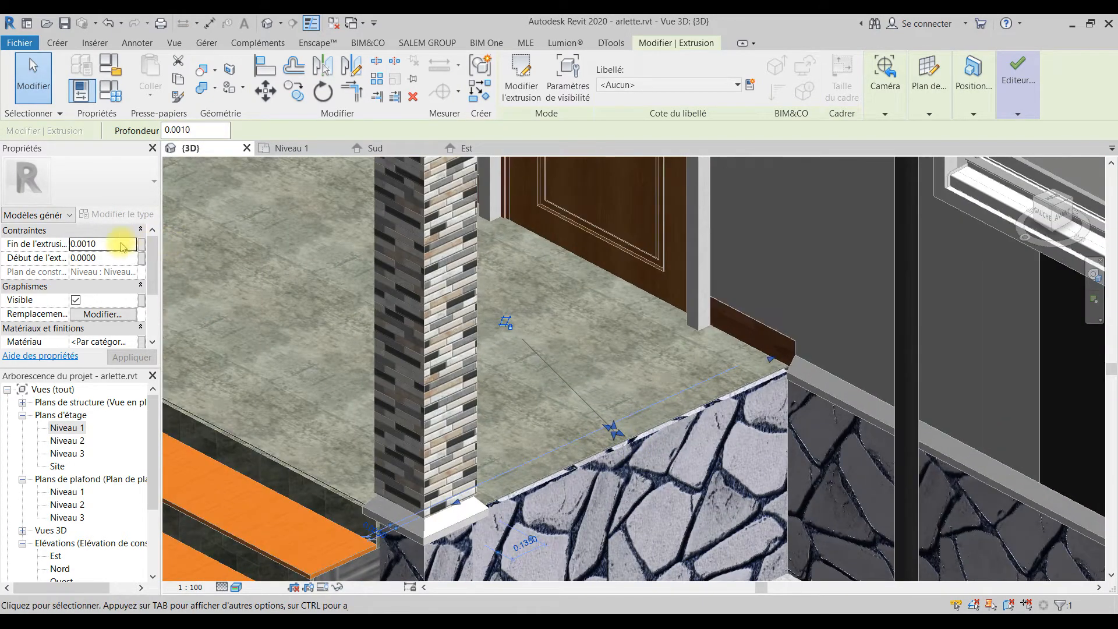
pyautogui.write('1')
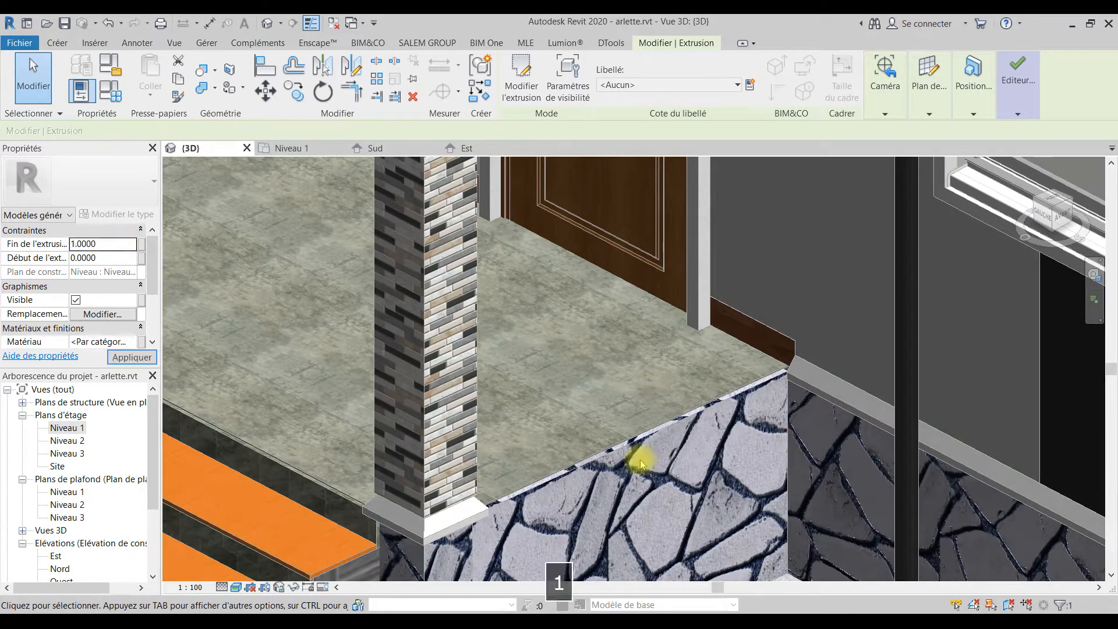
pyautogui.scroll(-5, 671, 324)
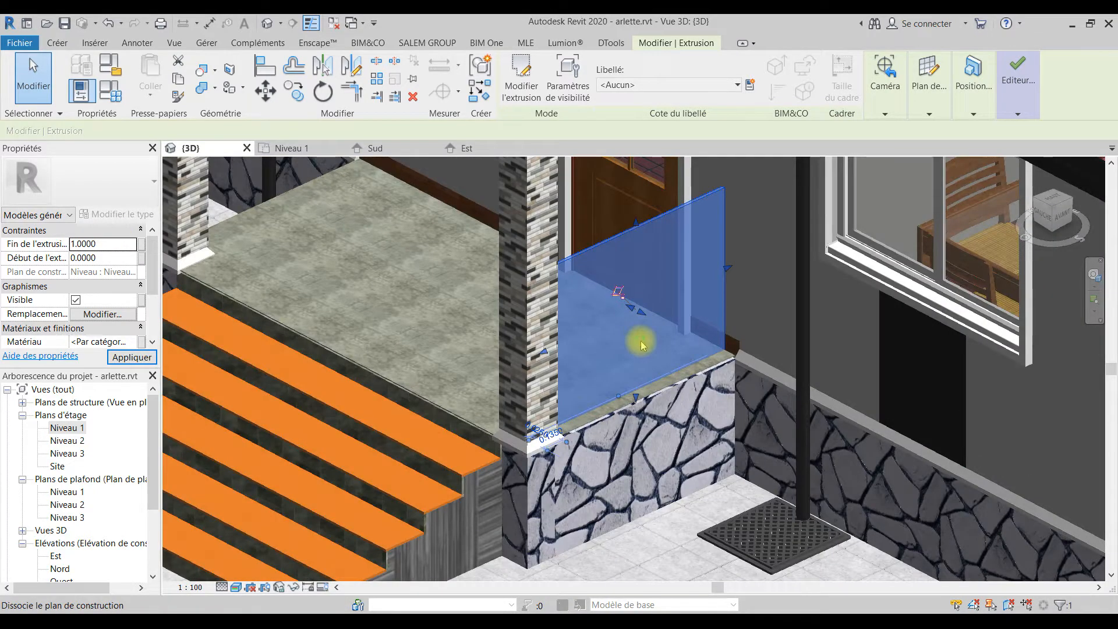
pyautogui.press('Escape')
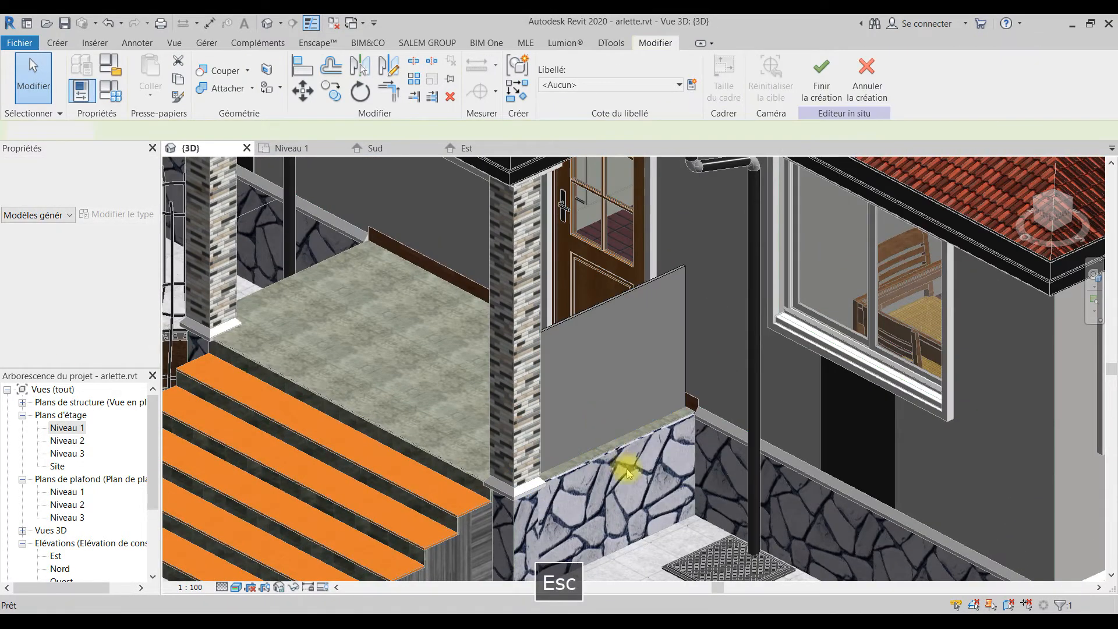
# Set the work plane by picking the outer face of the new porch panel
pyautogui.keyDown('shift'); pyautogui.moveTo(652, 476); pyautogui.dragTo(596, 382, button='middle'); pyautogui.keyUp('shift')
pyautogui.keyDown('shift'); pyautogui.moveTo(575, 422); pyautogui.dragTo(614, 456, button='middle'); pyautogui.keyUp('shift')
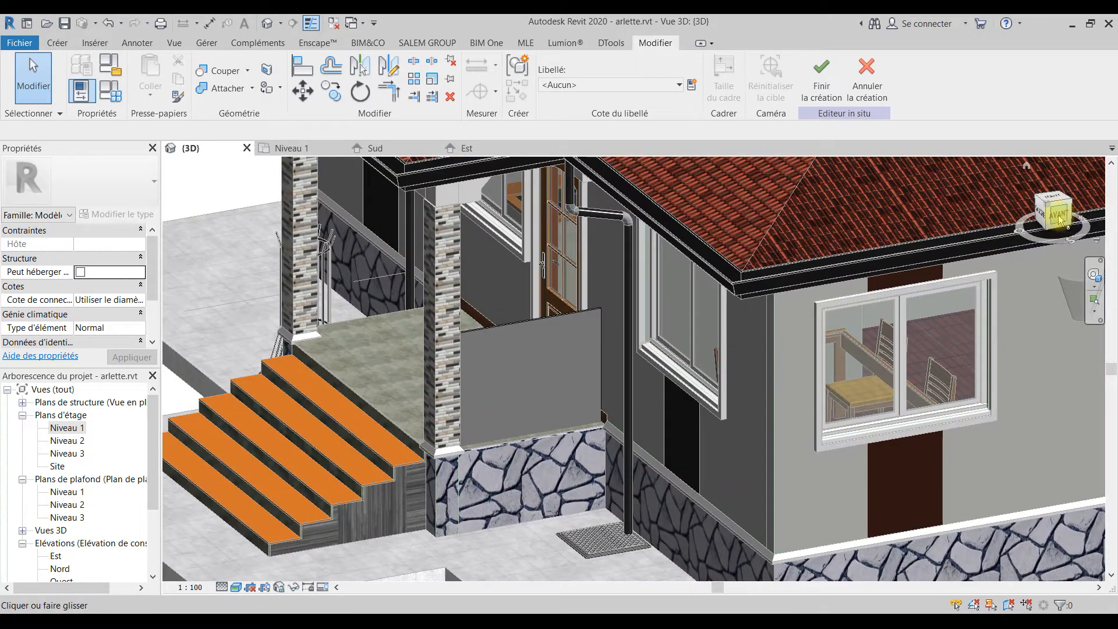
pyautogui.click(53, 42)
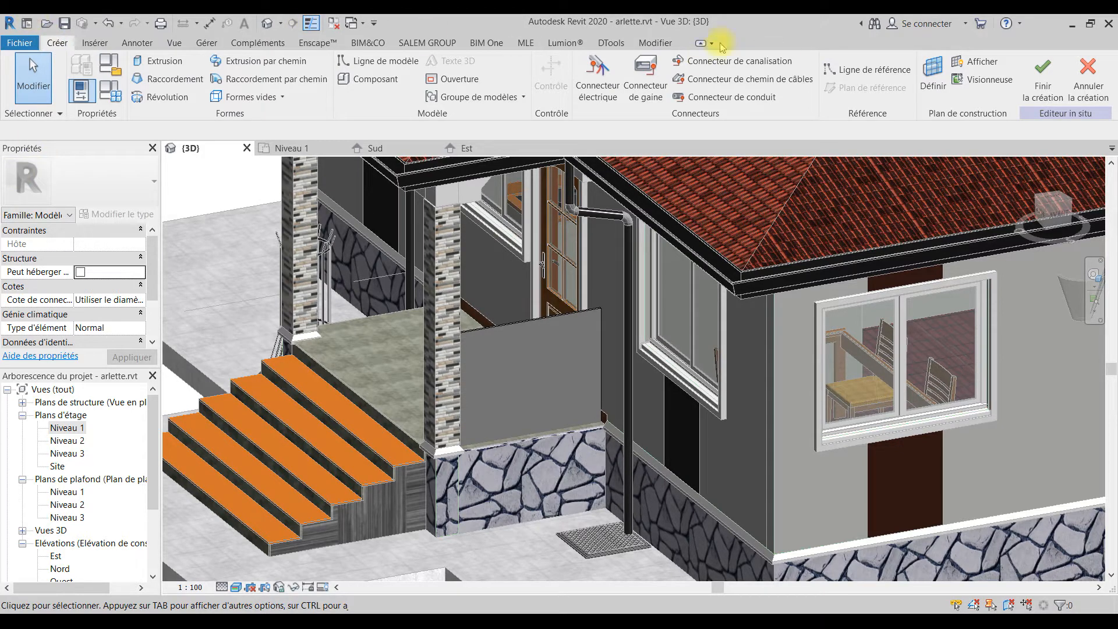
pyautogui.click(931, 84)
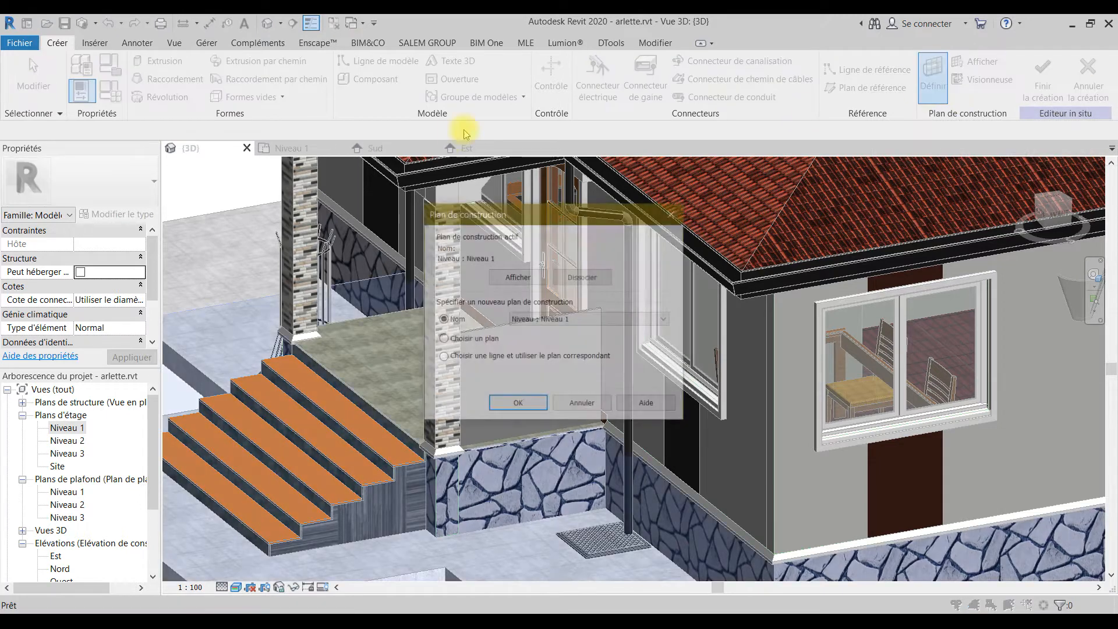
pyautogui.click(518, 405)
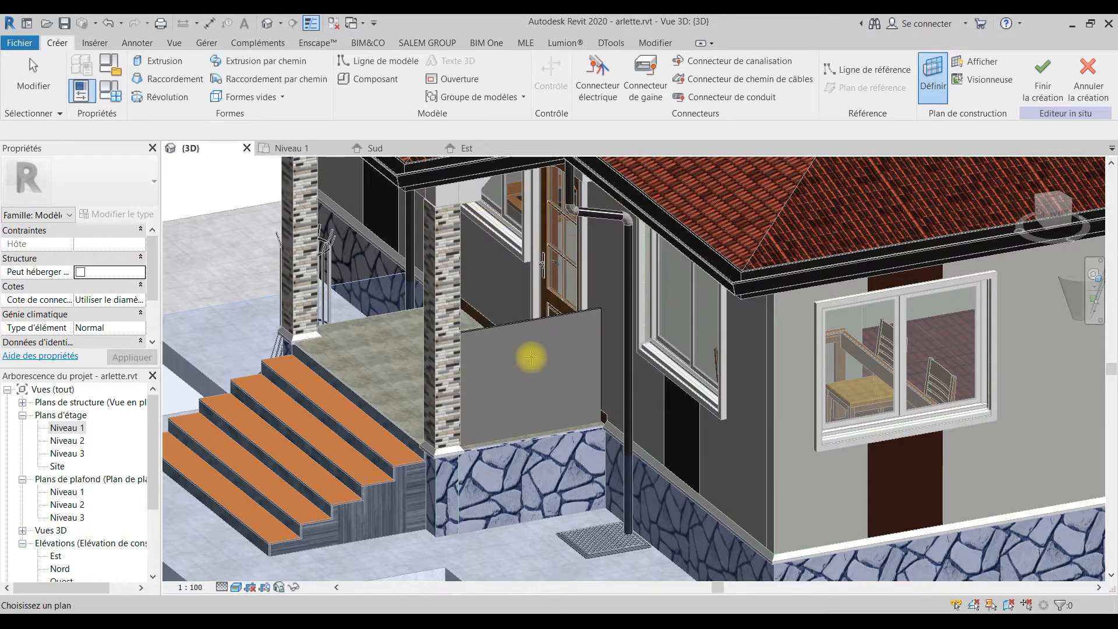
pyautogui.click(513, 321)
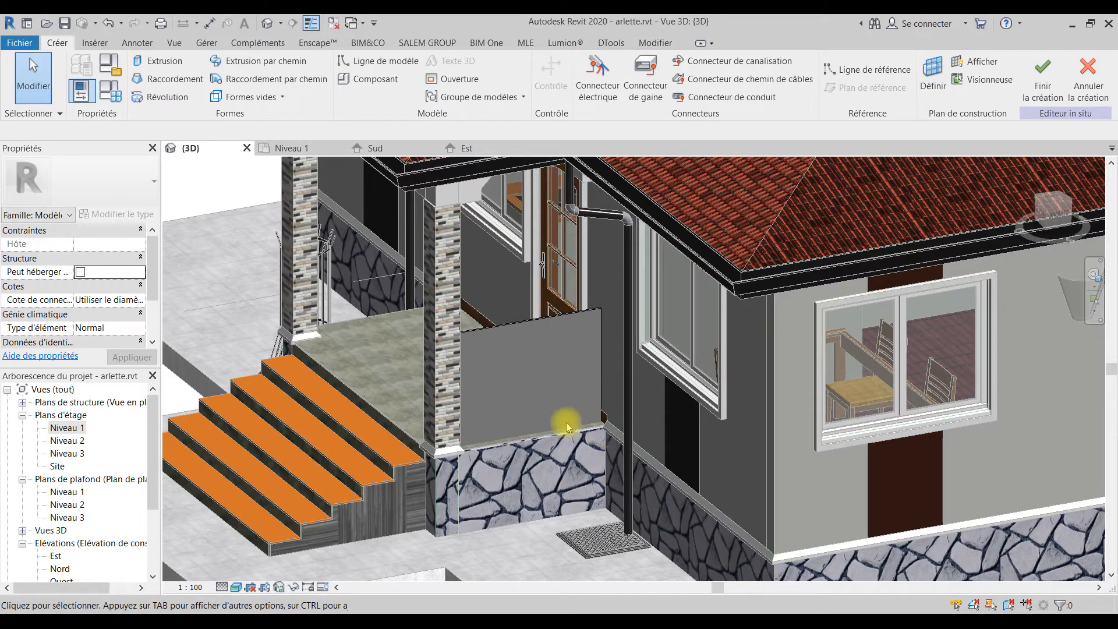
# Add images.jpg from the desktop to the project's managed images and reload it
pyautogui.scroll(-3, 499, 355)
pyautogui.moveTo(599, 450); pyautogui.dragTo(573, 502, button='middle')
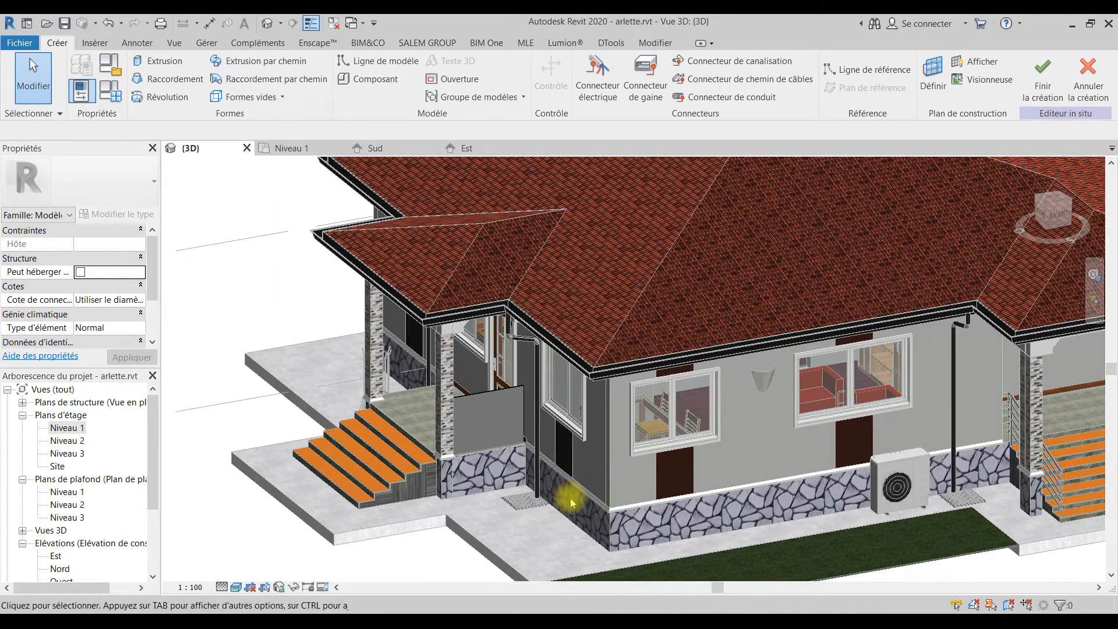
pyautogui.click(88, 45)
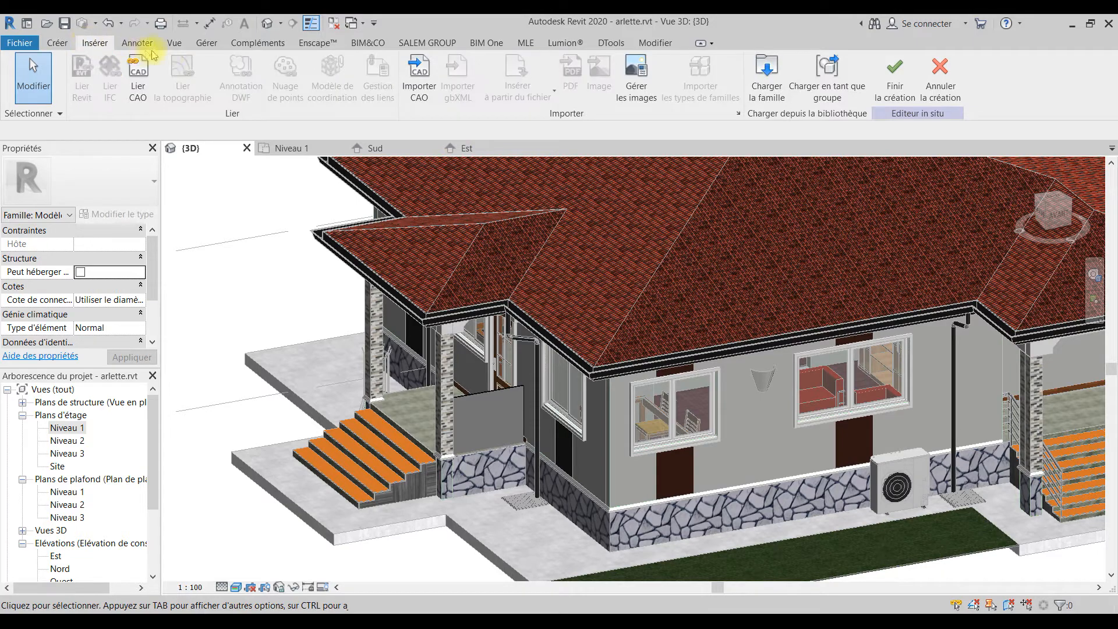
pyautogui.click(644, 100)
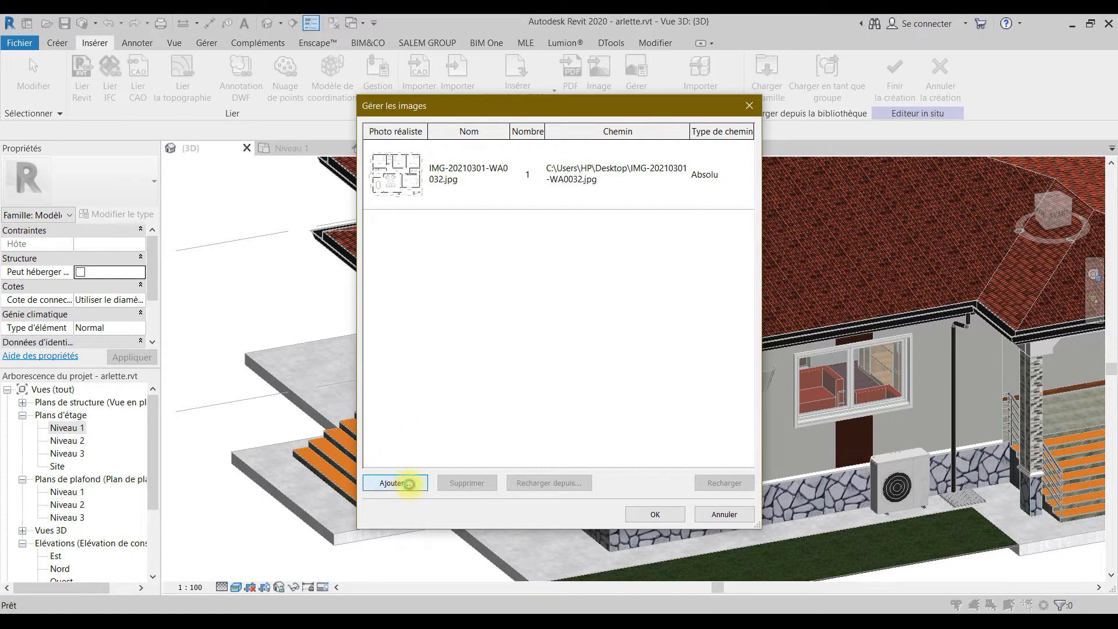
pyautogui.click(408, 484)
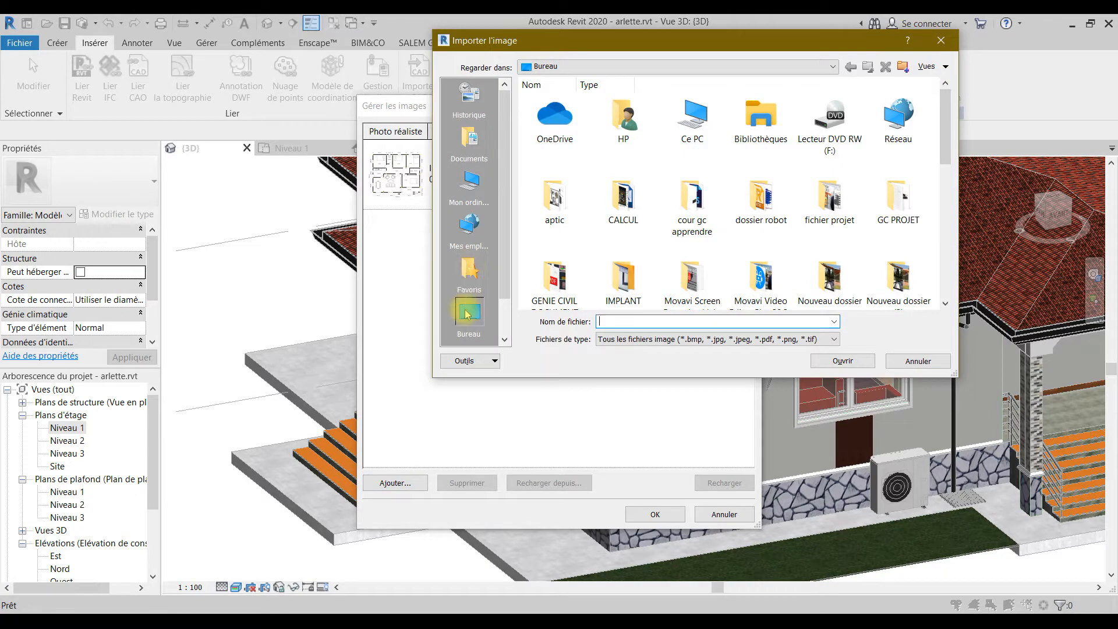
pyautogui.scroll(-5, 623, 237)
pyautogui.click(829, 190)
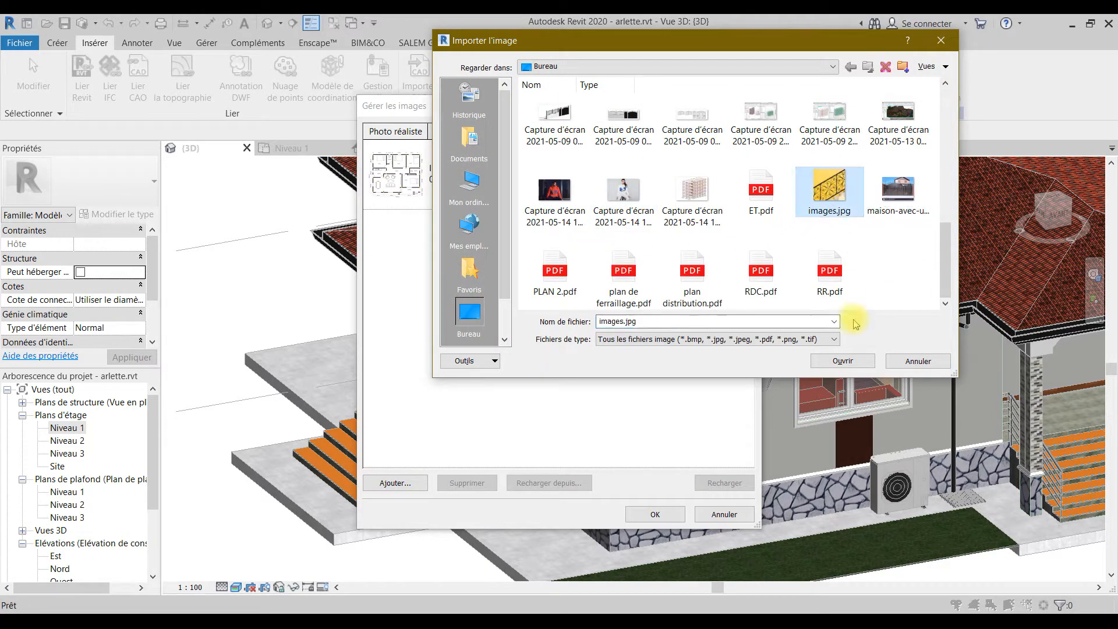
pyautogui.click(842, 361)
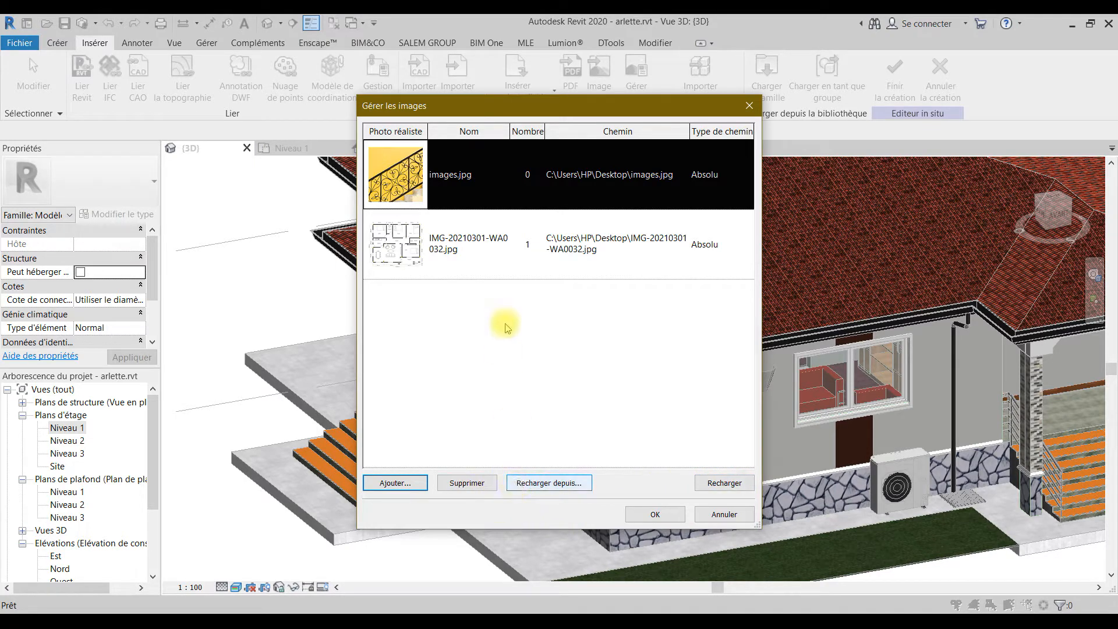
pyautogui.click(726, 485)
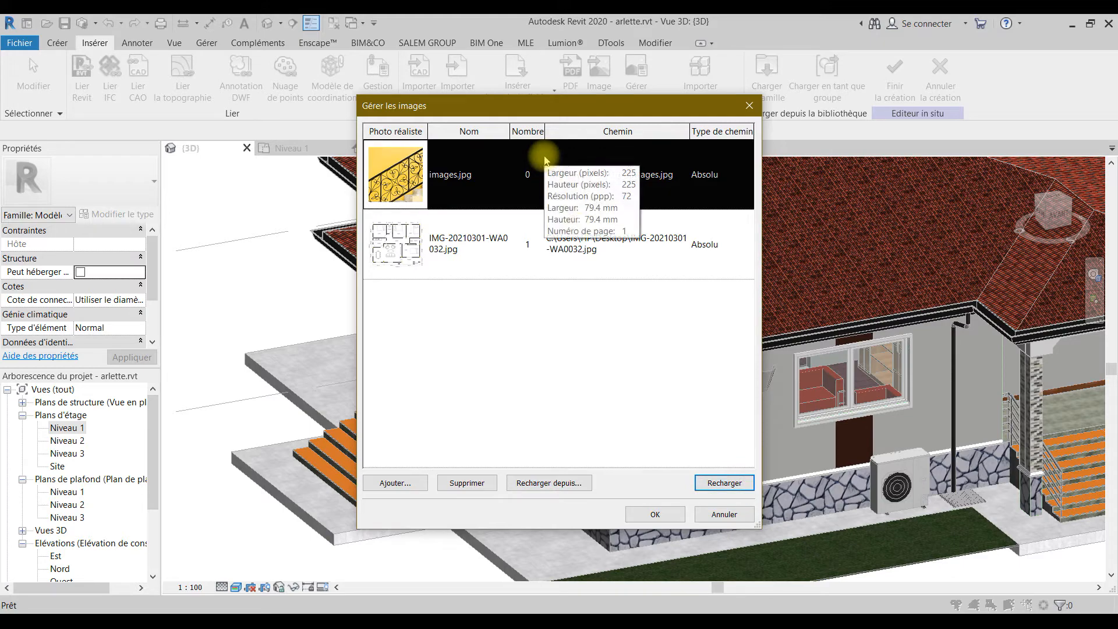
pyautogui.click(641, 517)
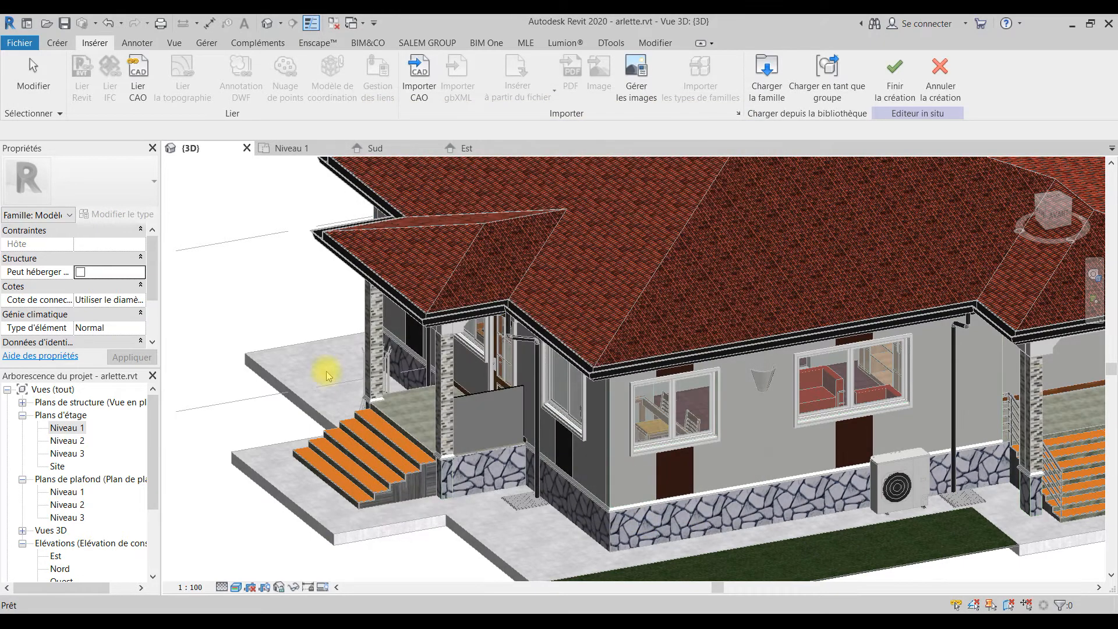
# Facing the front of the house in 3D, reload the railing picture in the image manager from images.jpg on the desktop
pyautogui.scroll(-6, 329, 347)
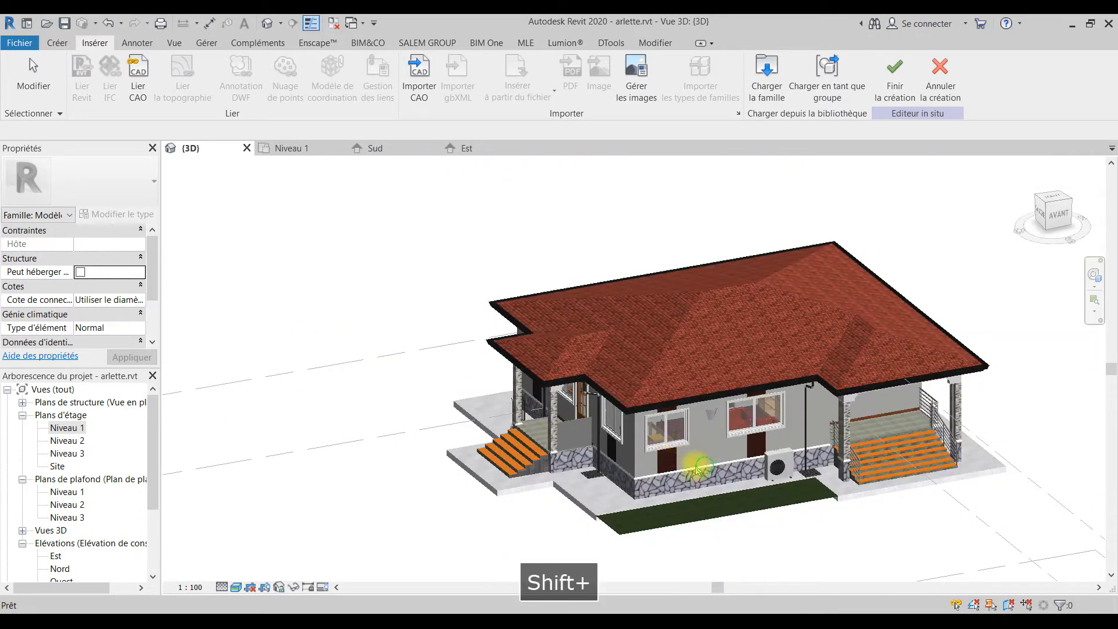
pyautogui.keyDown('shift'); pyautogui.moveTo(520, 382); pyautogui.dragTo(543, 301, button='middle'); pyautogui.keyUp('shift')
pyautogui.scroll(4, 522, 392)
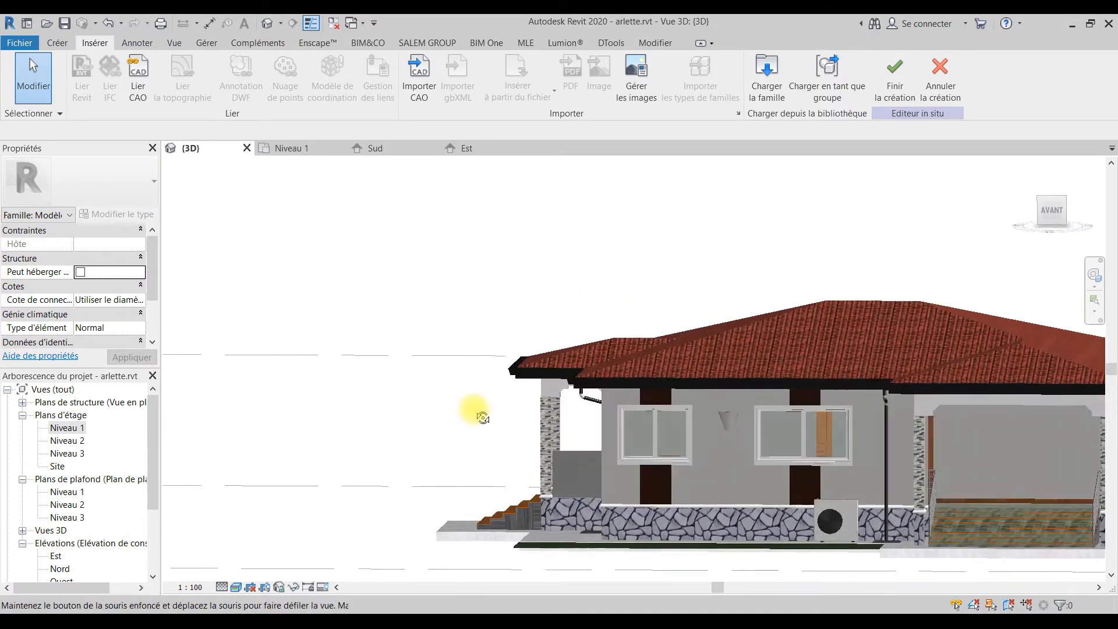
pyautogui.keyDown('shift'); pyautogui.moveTo(494, 418); pyautogui.dragTo(531, 430, button='middle'); pyautogui.keyUp('shift')
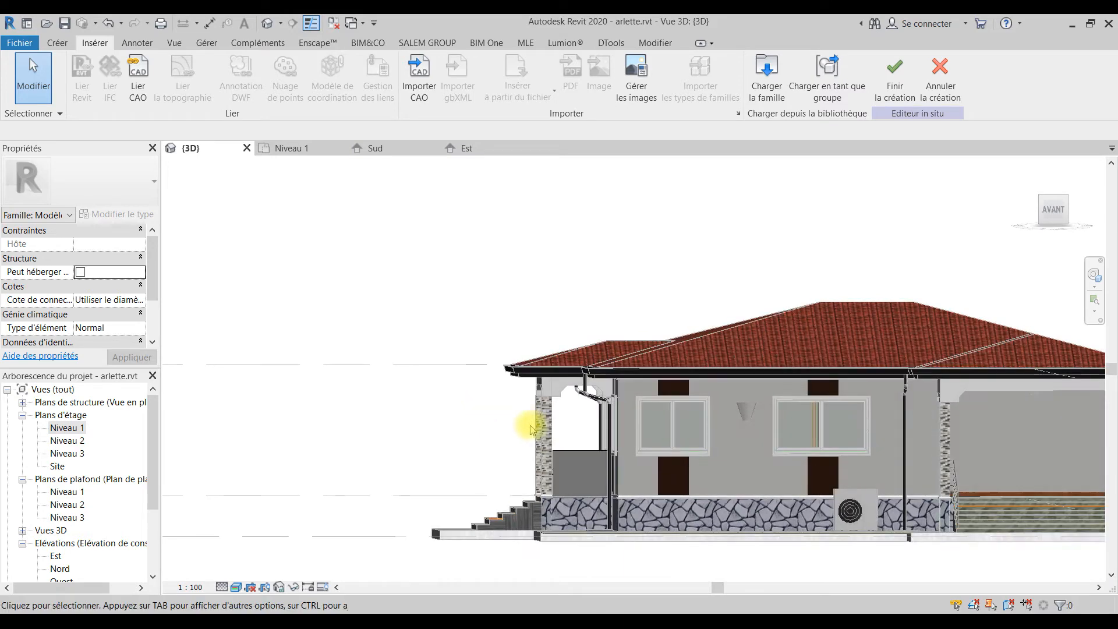
pyautogui.click(632, 75)
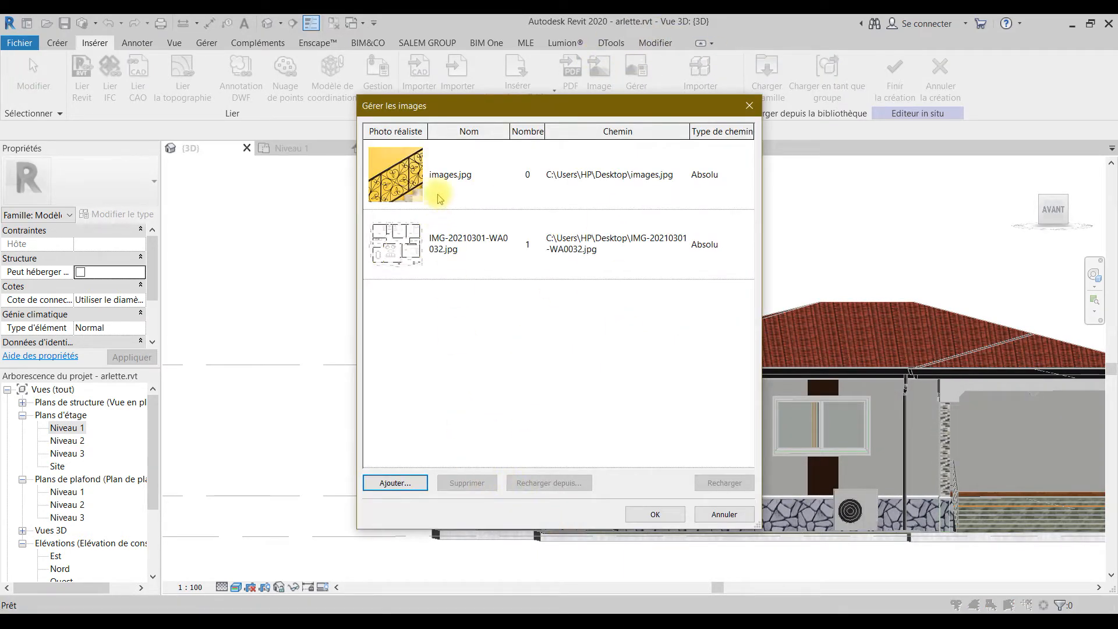
pyautogui.click(438, 198)
pyautogui.click(541, 485)
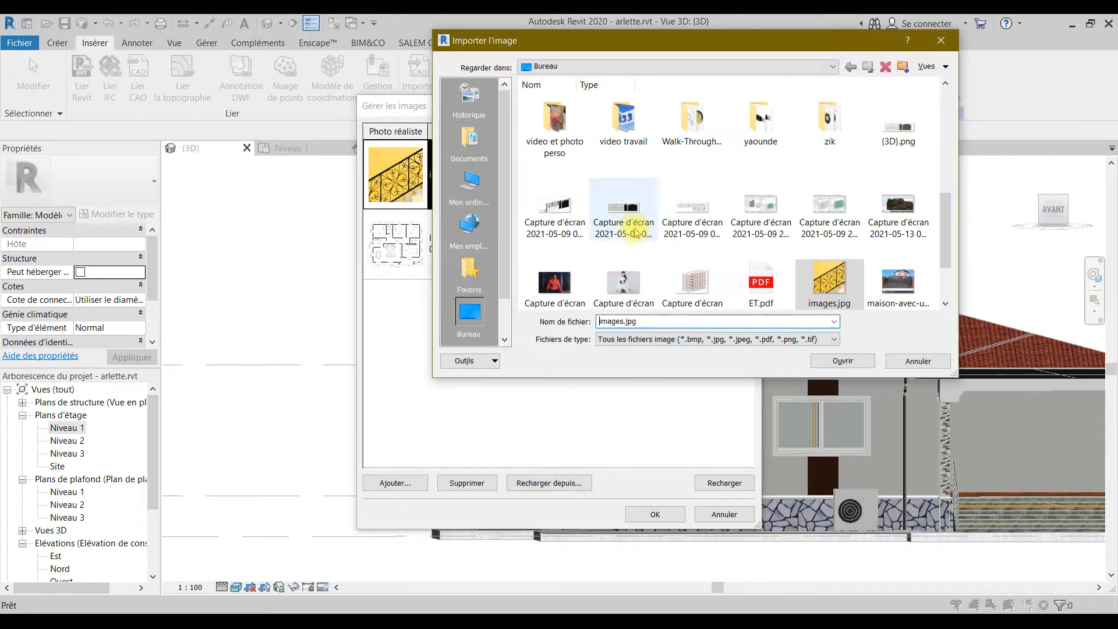
pyautogui.click(835, 362)
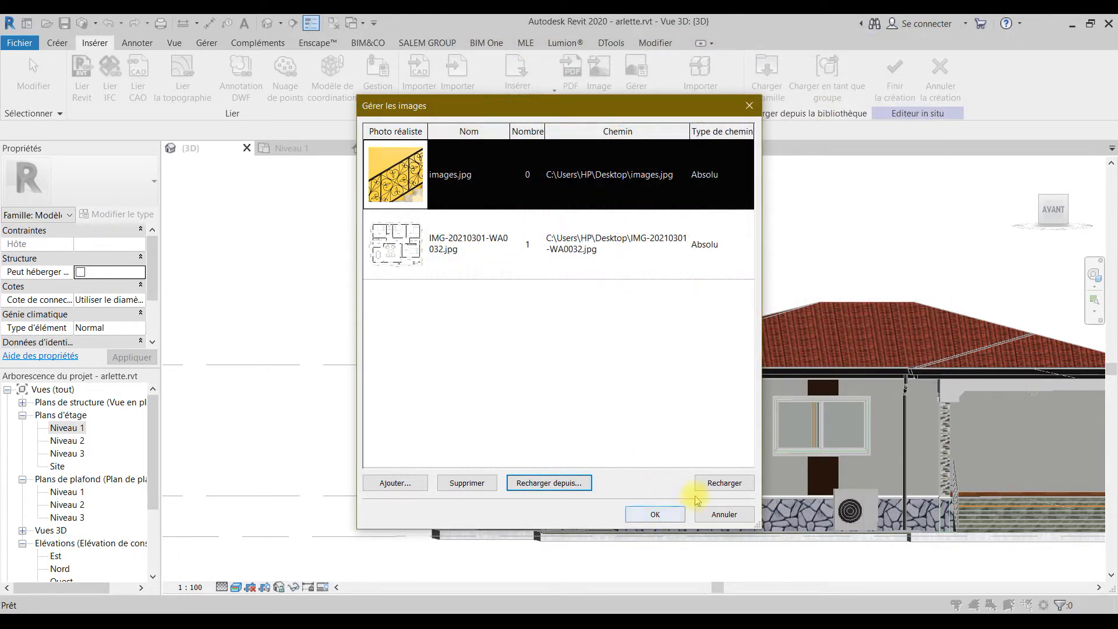
pyautogui.moveTo(624, 183)
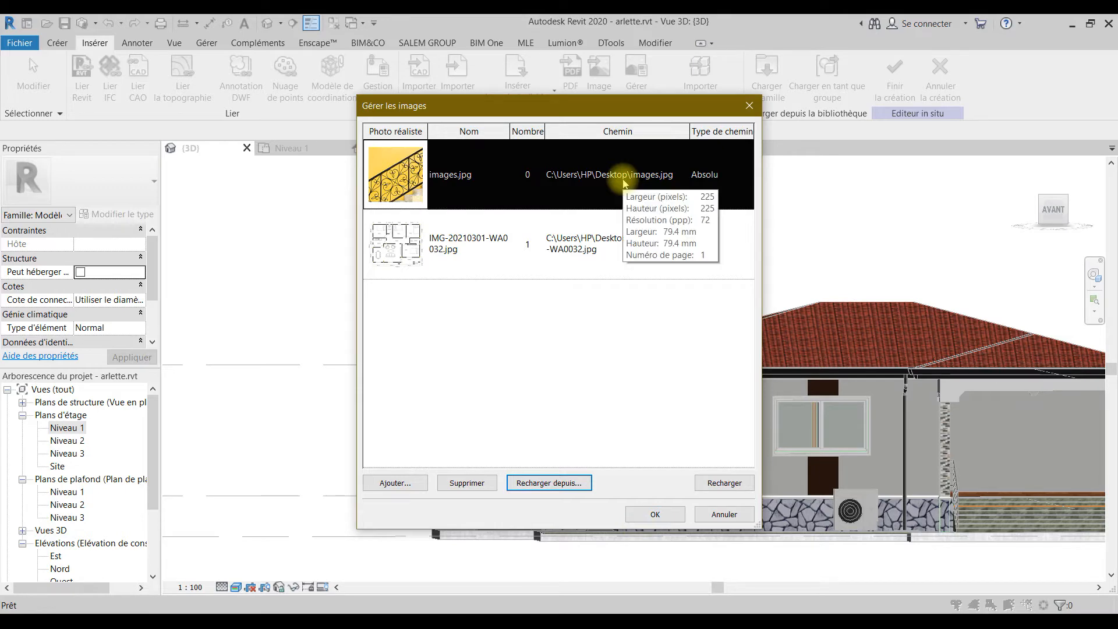
pyautogui.click(658, 513)
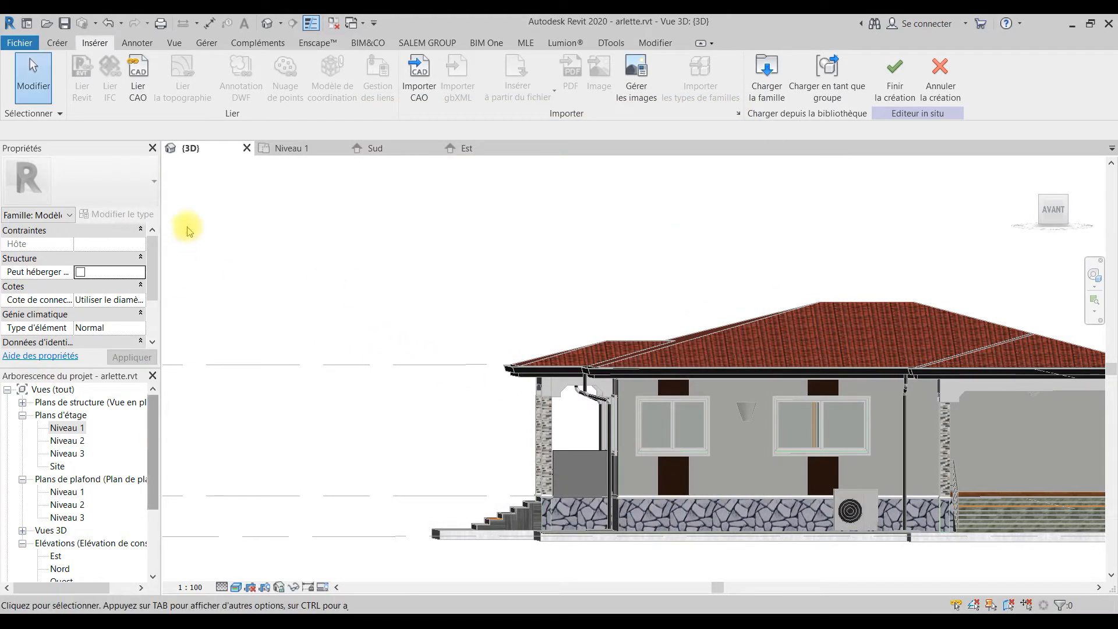
pyautogui.click(284, 150)
pyautogui.scroll(-6, 480, 378)
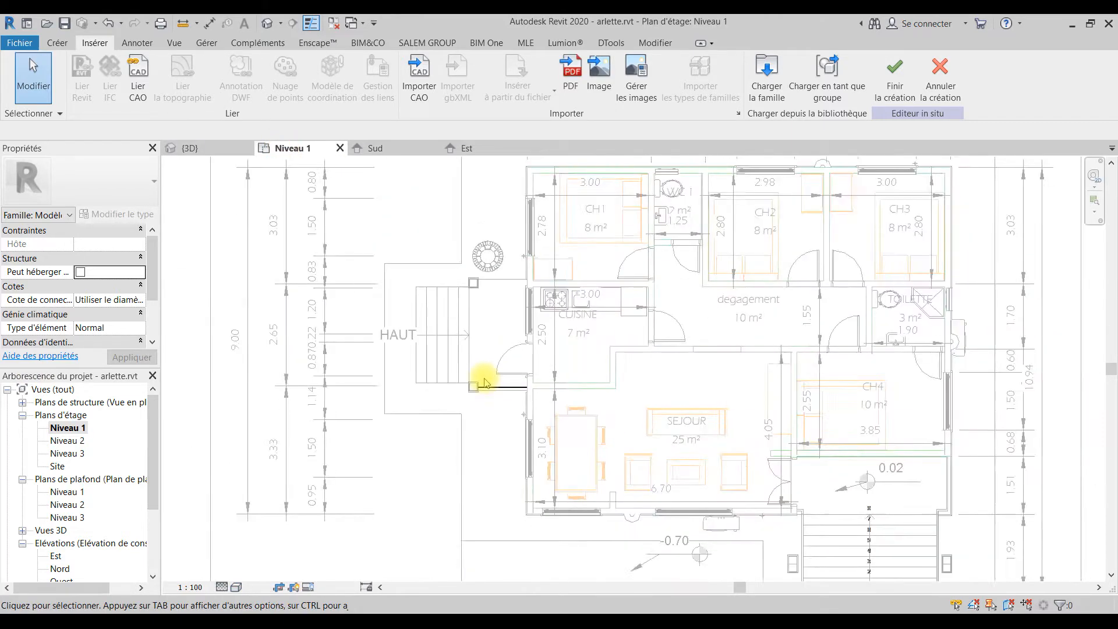
pyautogui.scroll(3, 470, 381)
pyautogui.moveTo(471, 382); pyautogui.dragTo(500, 431, button='middle')
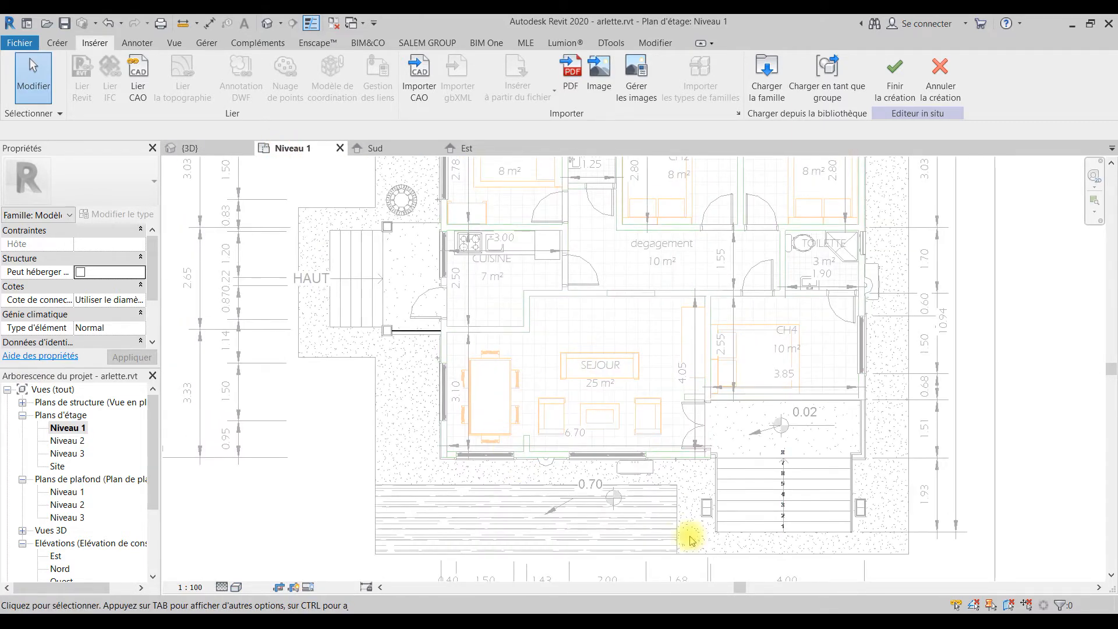
pyautogui.click(600, 91)
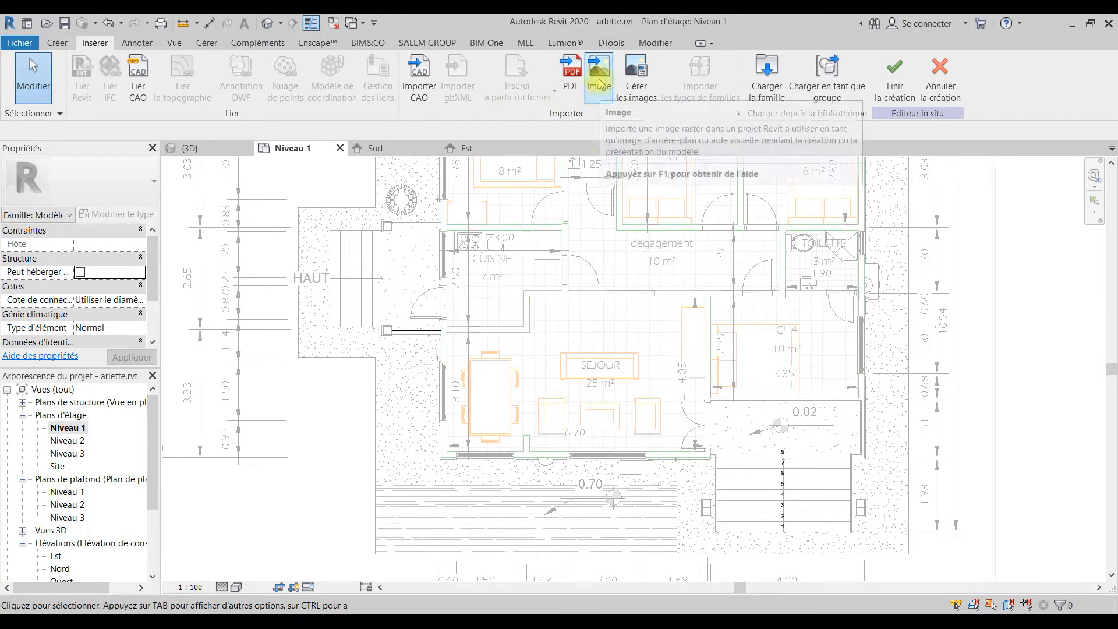
pyautogui.press('Return')
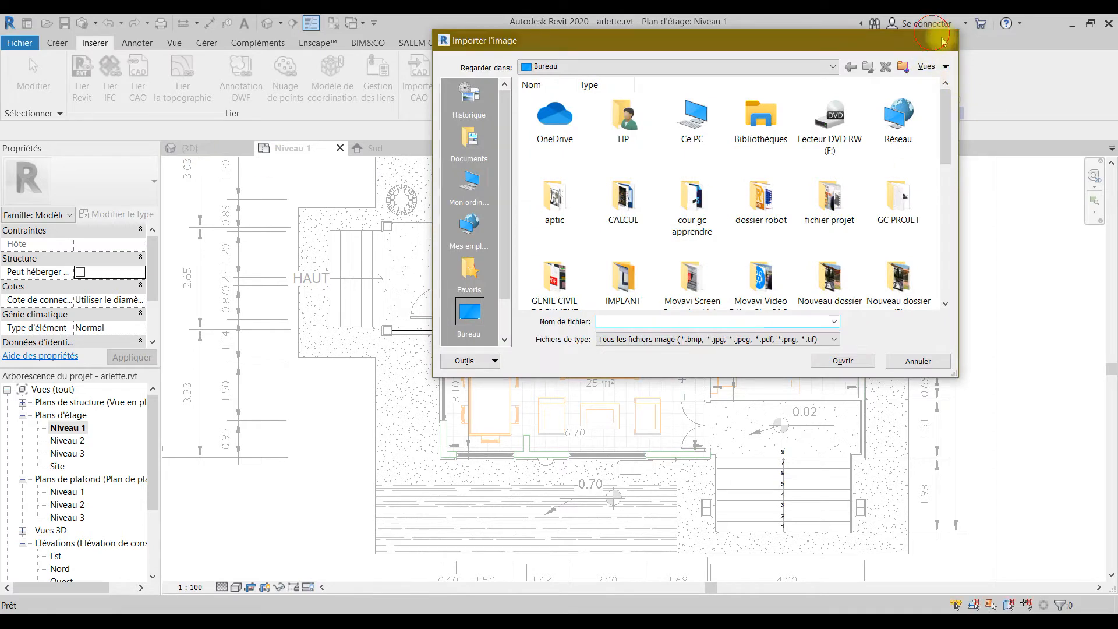
pyautogui.click(937, 39)
pyautogui.click(187, 147)
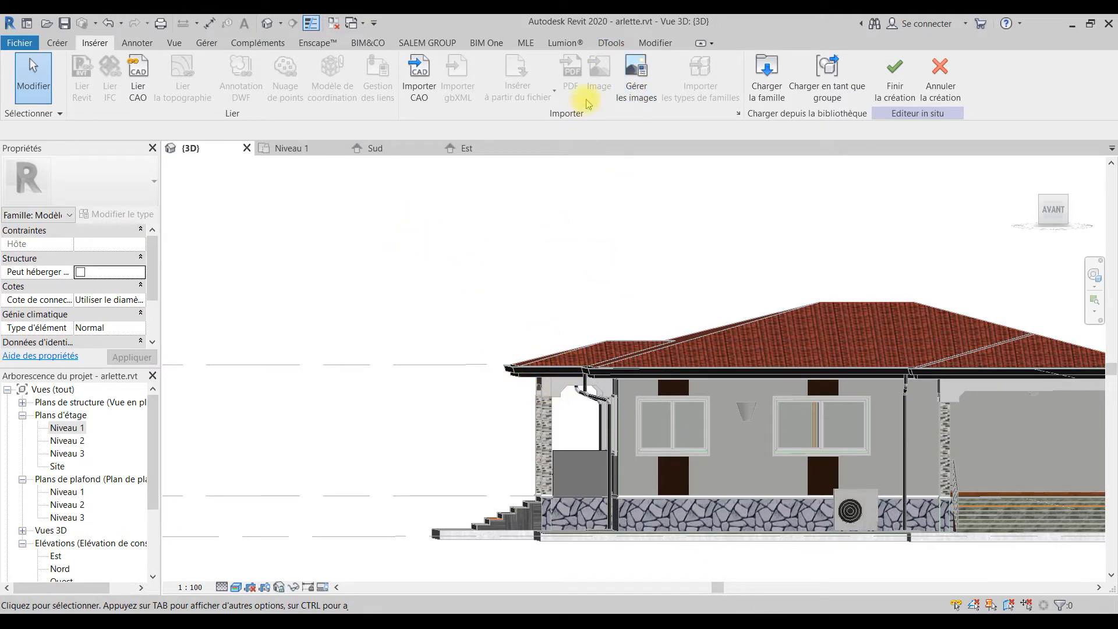
pyautogui.click(634, 74)
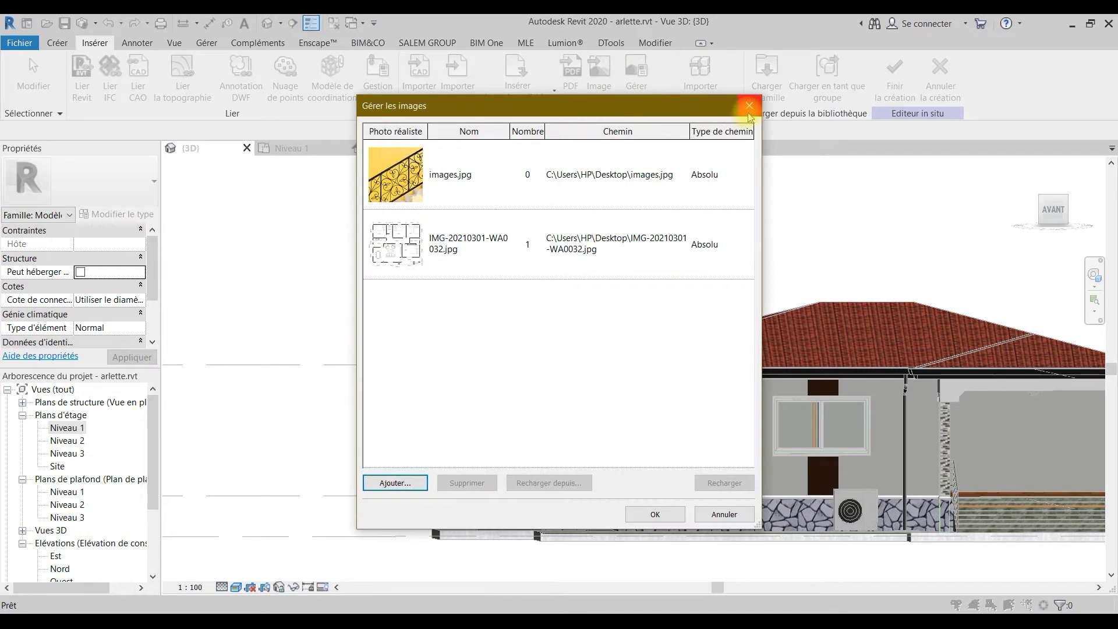
pyautogui.click(748, 114)
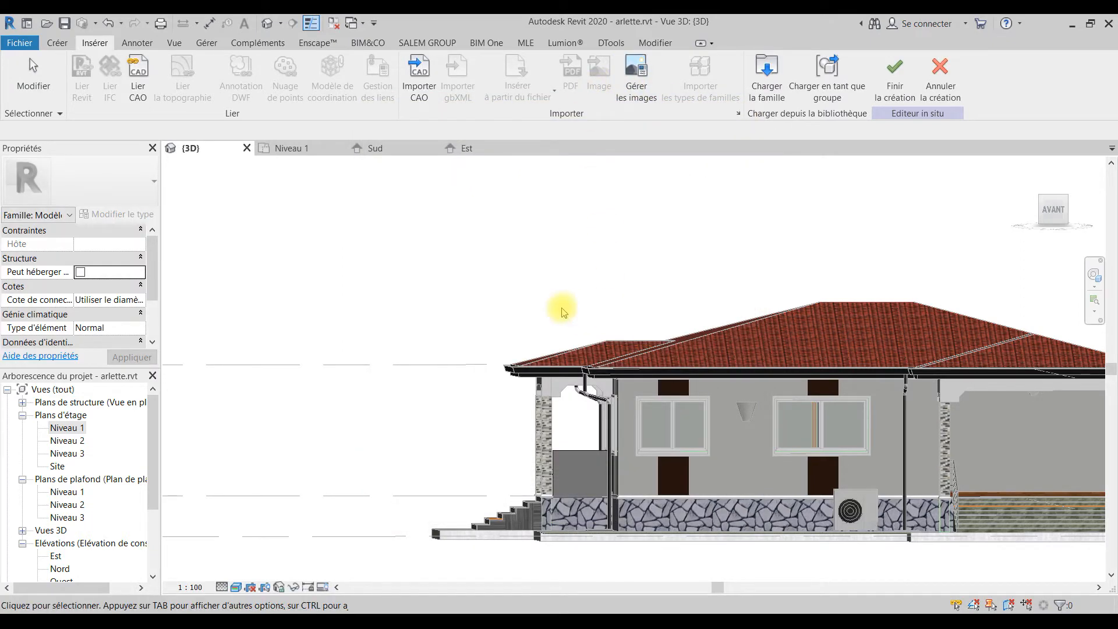
# Open images.jpg from the desktop in Photos and place it side by side with the Revit window
pyautogui.scroll(-3, 562, 312)
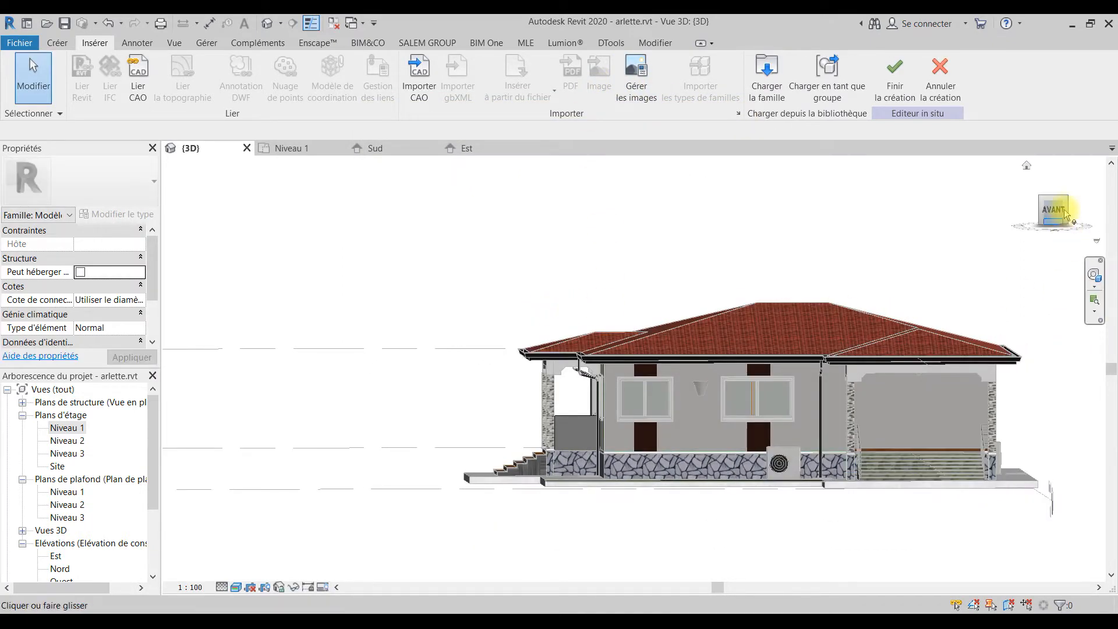
pyautogui.scroll(1, 554, 425)
pyautogui.keyDown('shift'); pyautogui.moveTo(644, 429); pyautogui.dragTo(636, 407, button='middle'); pyautogui.keyUp('shift')
pyautogui.click(1073, 26)
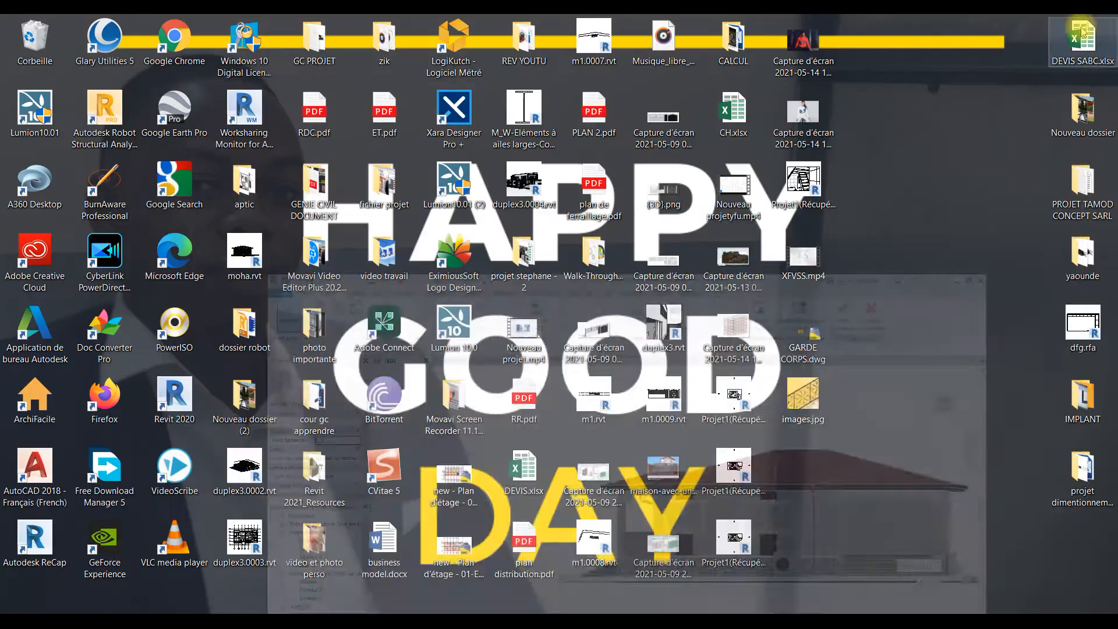
pyautogui.click(818, 398)
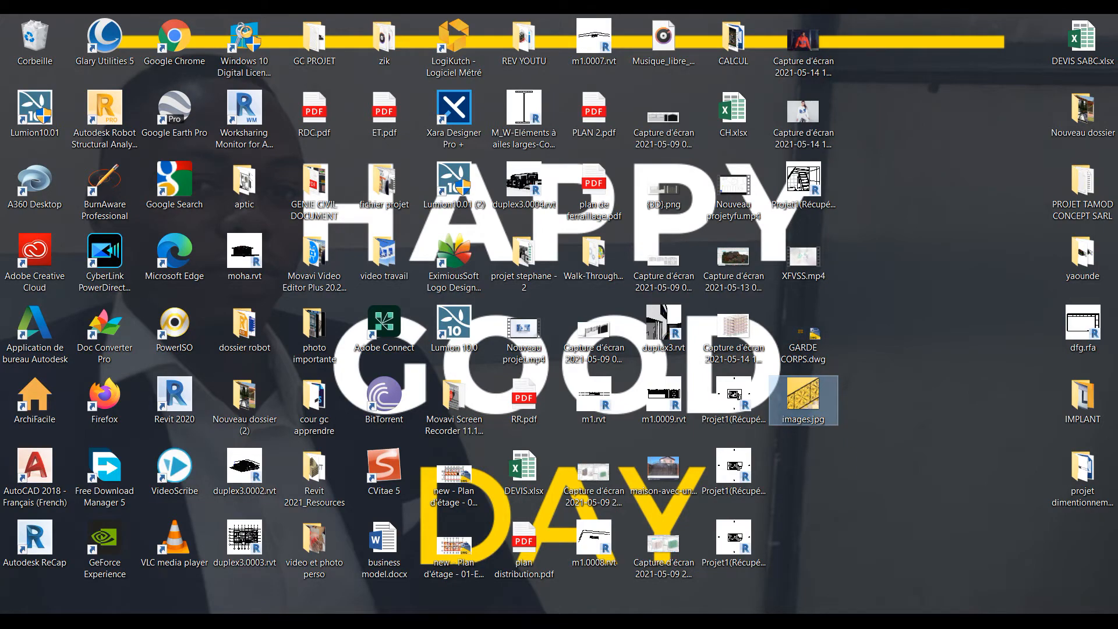
pyautogui.click(1054, 606)
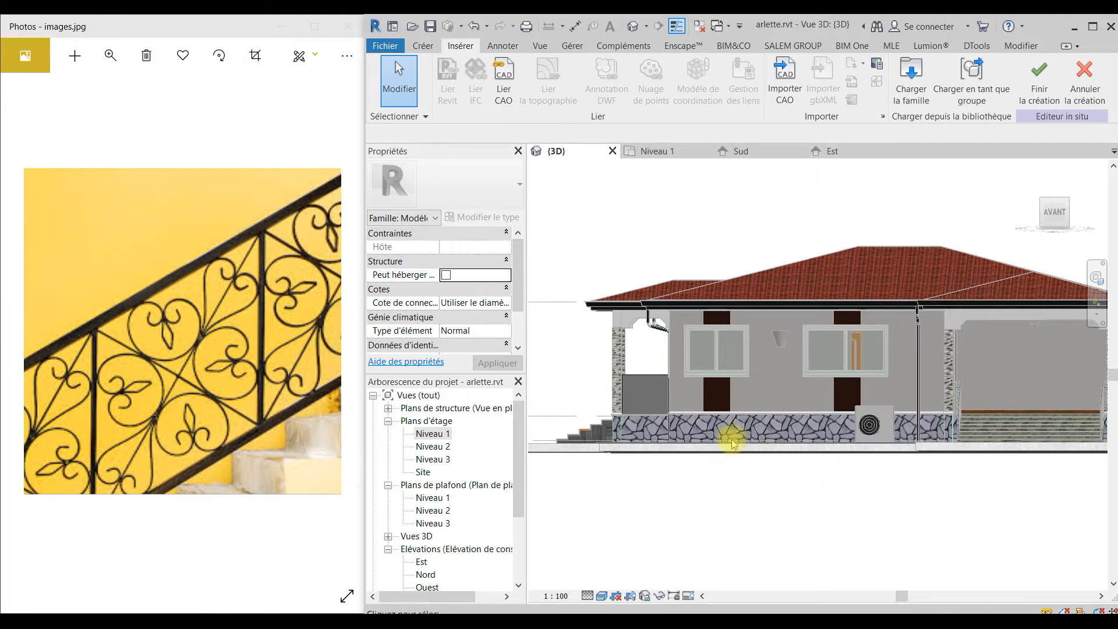
# Start a sweep and sketch its path as a horizontal line about 1.18 m long along the porch panel's top edge
pyautogui.scroll(5, 640, 388)
pyautogui.scroll(4, 737, 399)
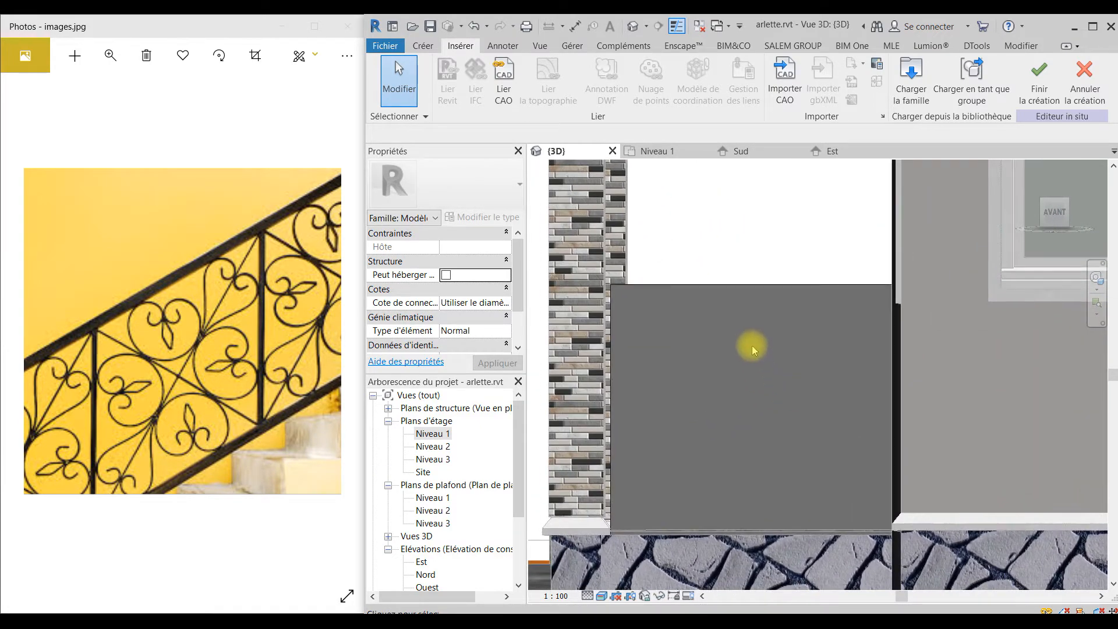
pyautogui.moveTo(747, 336); pyautogui.dragTo(747, 314, button='middle')
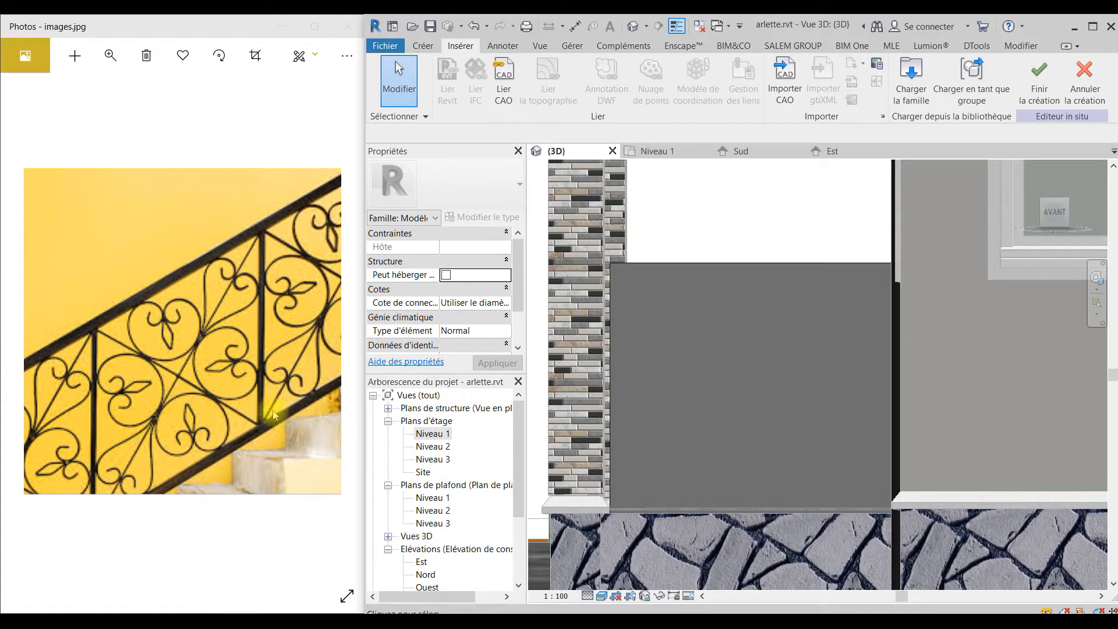
pyautogui.click(431, 47)
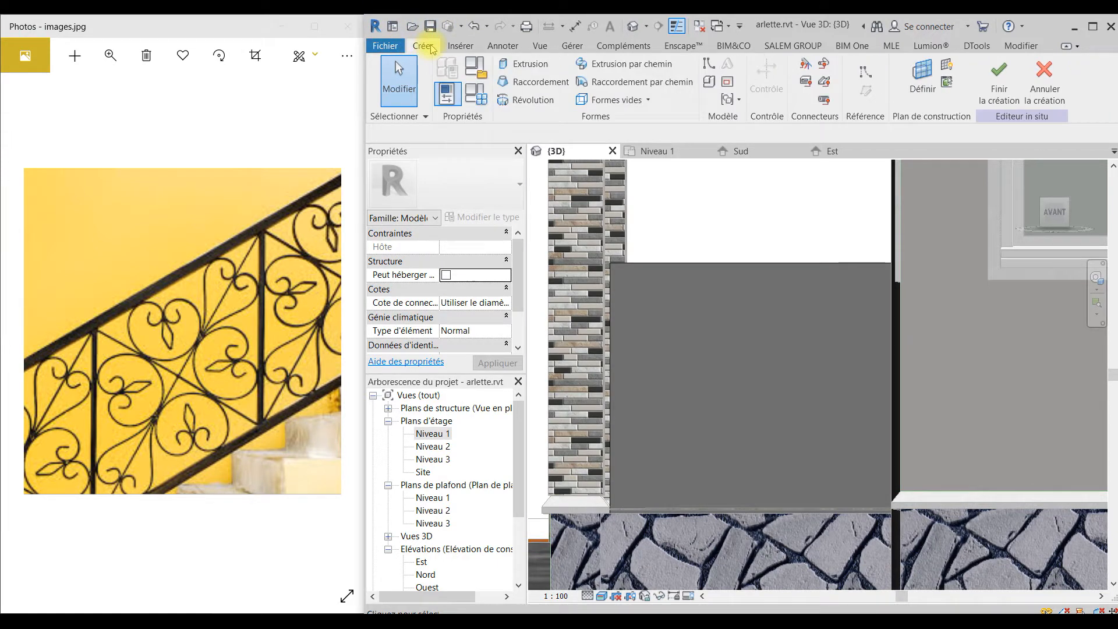
pyautogui.click(606, 67)
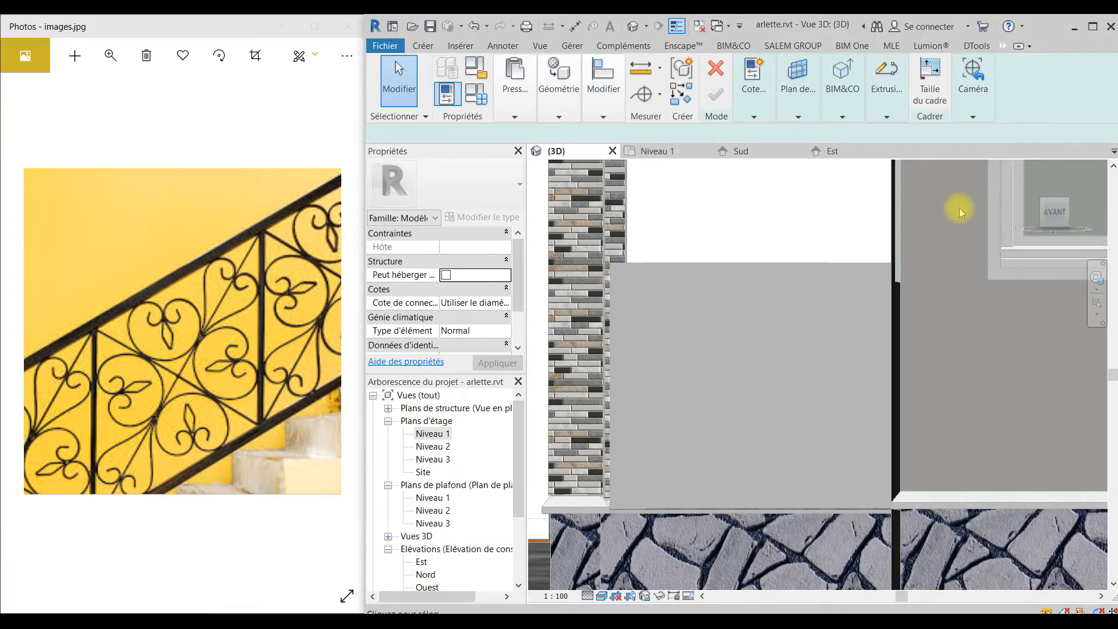
pyautogui.moveTo(894, 100)
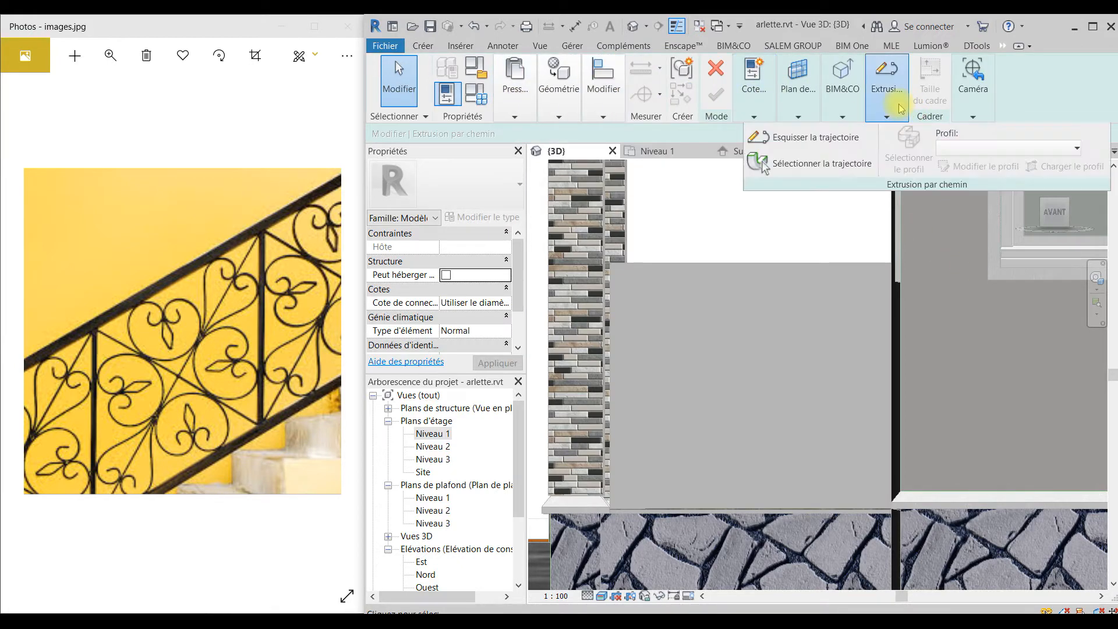
pyautogui.click(812, 140)
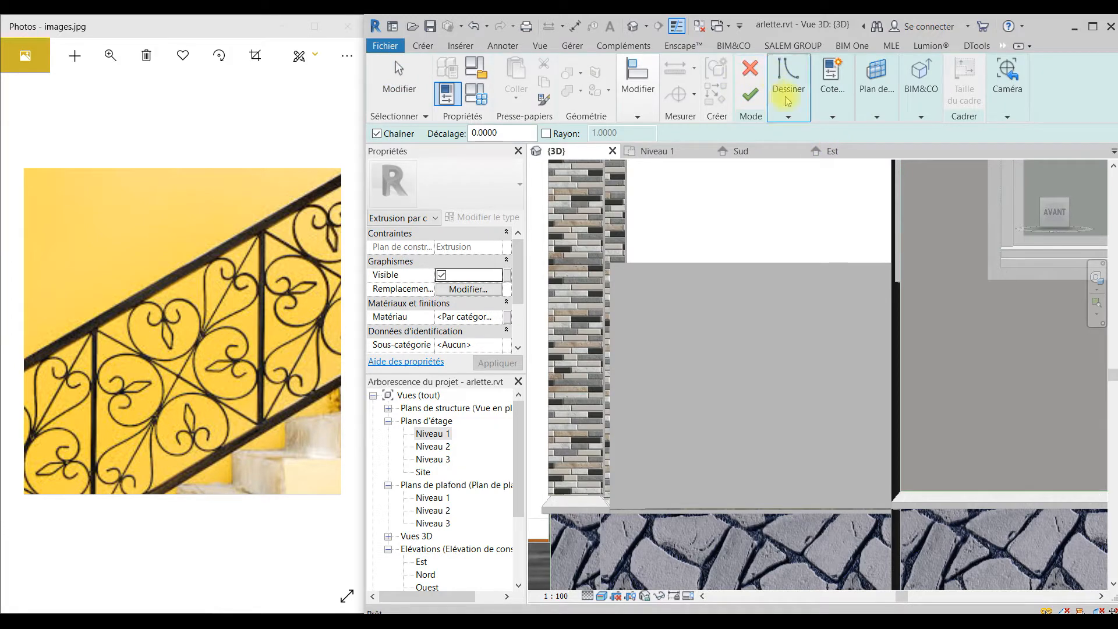
pyautogui.moveTo(787, 96)
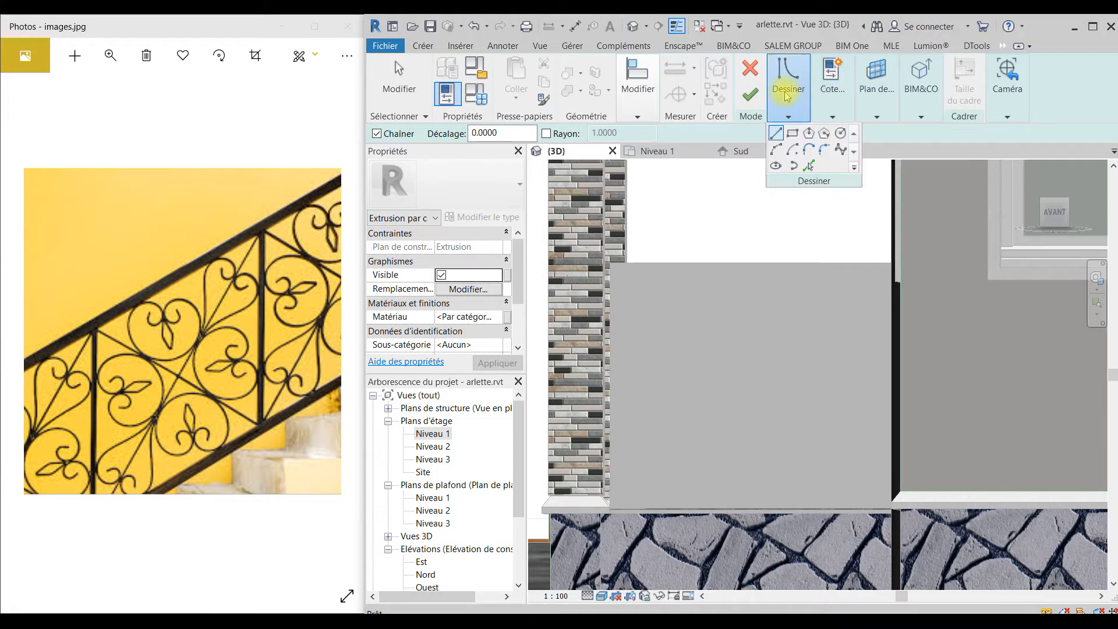
pyautogui.click(776, 133)
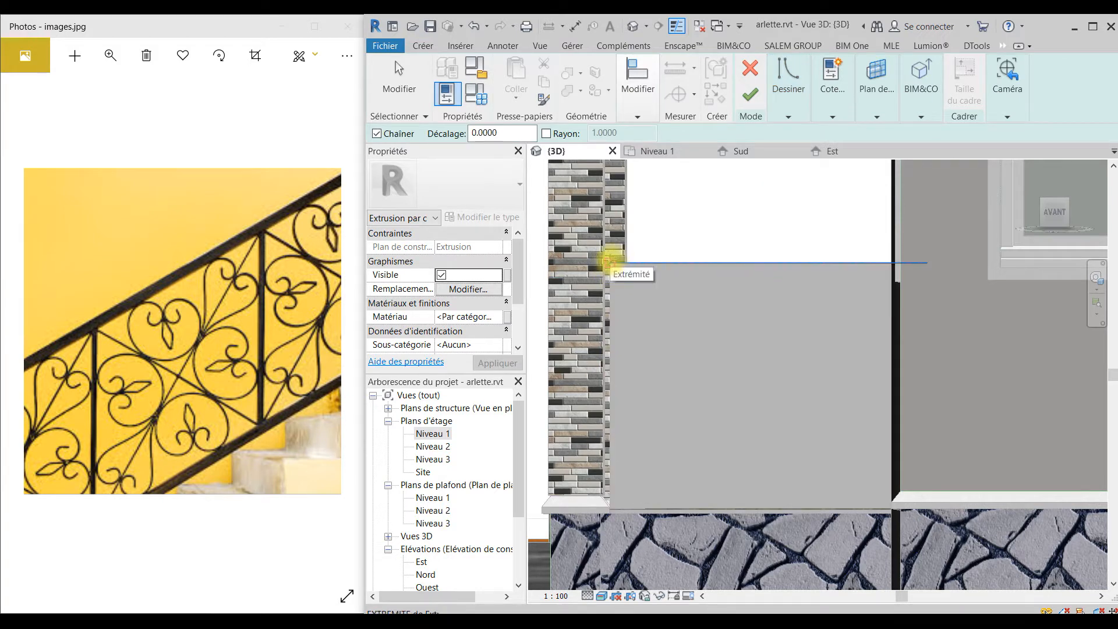
pyautogui.click(610, 262)
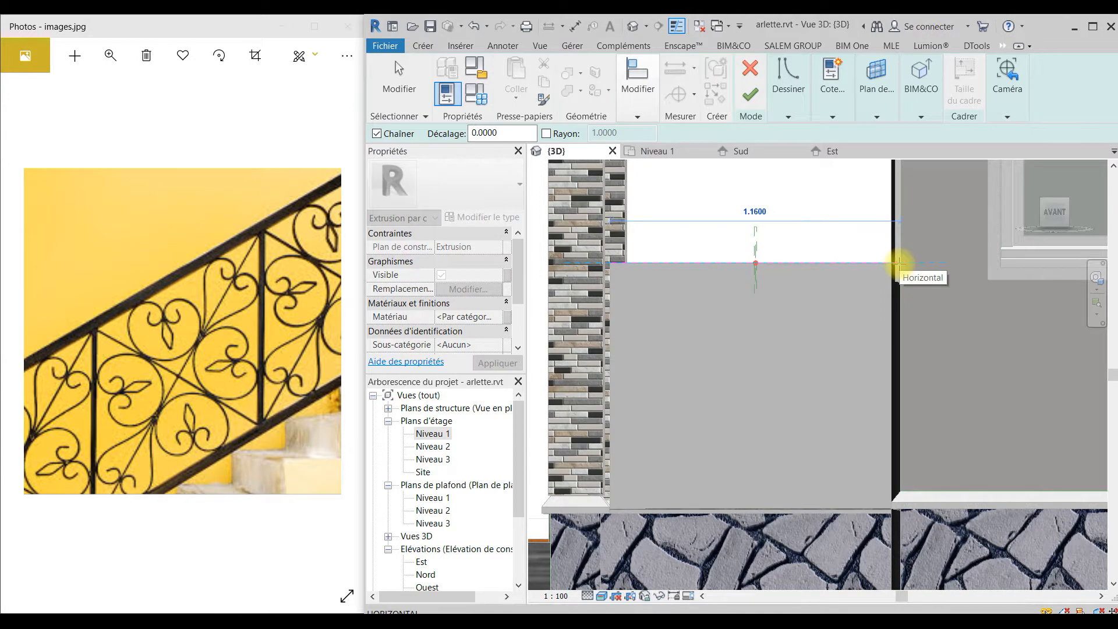
pyautogui.click(899, 263)
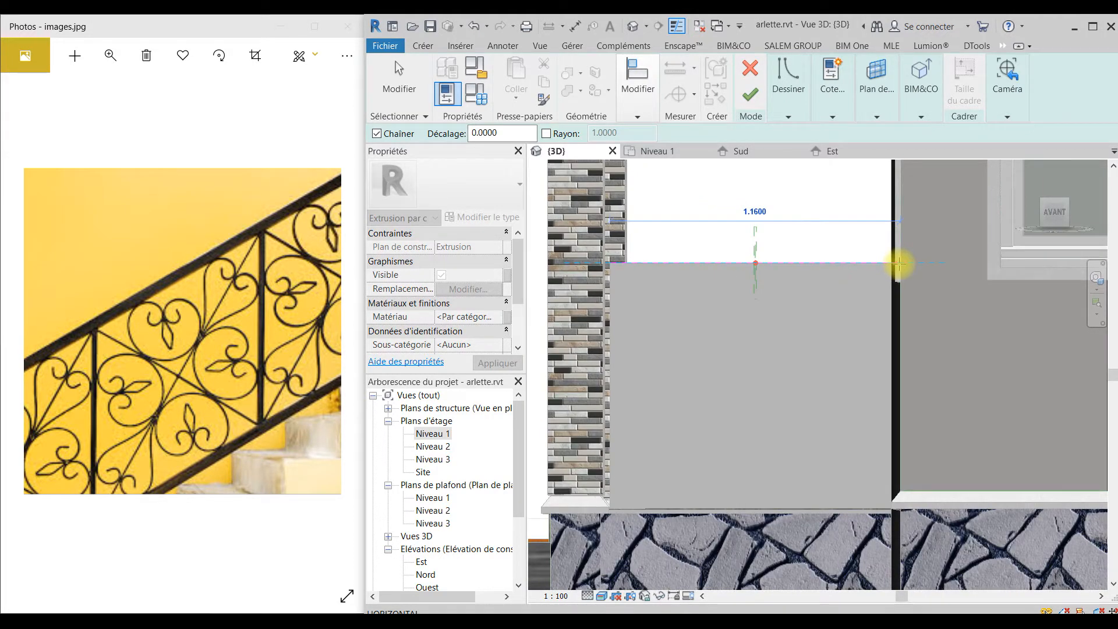
pyautogui.click(901, 263)
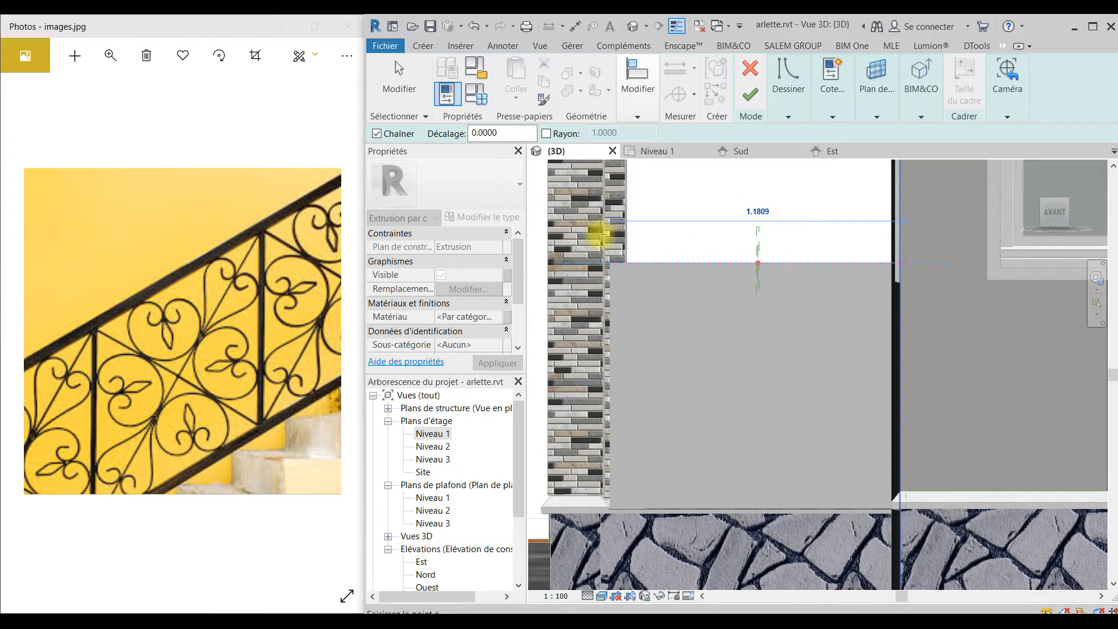
pyautogui.press('Escape')
pyautogui.click(619, 262)
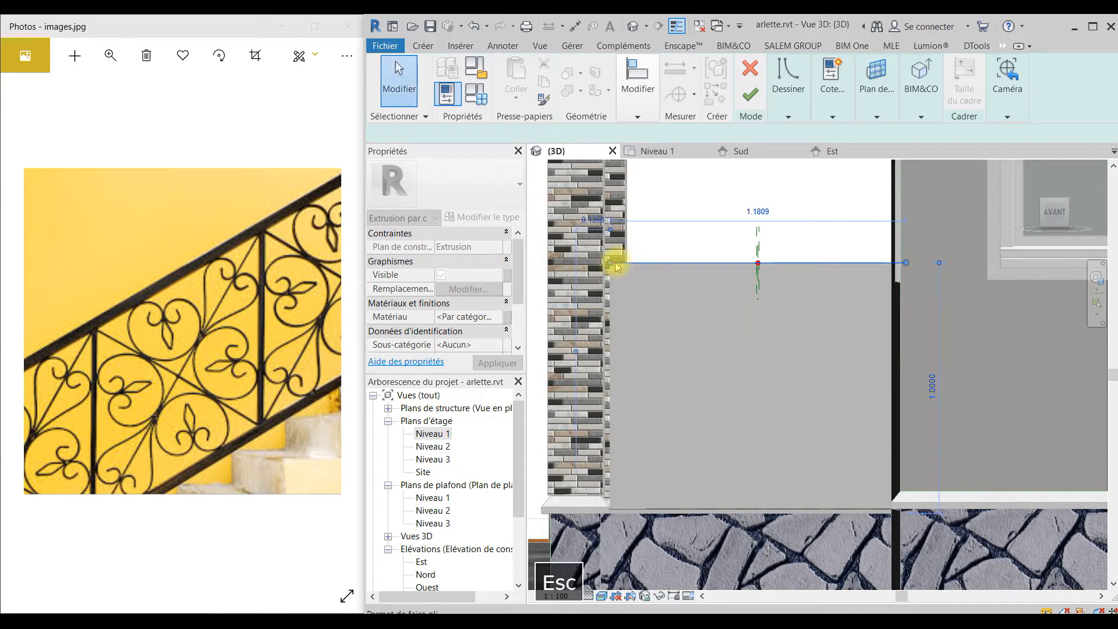
pyautogui.press('Escape')
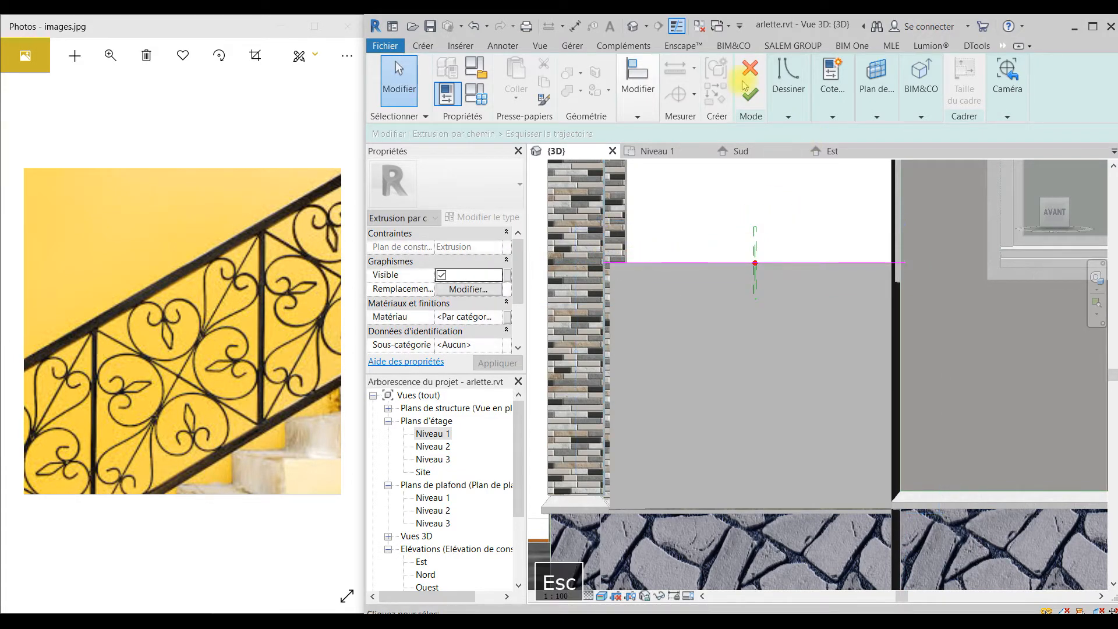
pyautogui.click(749, 94)
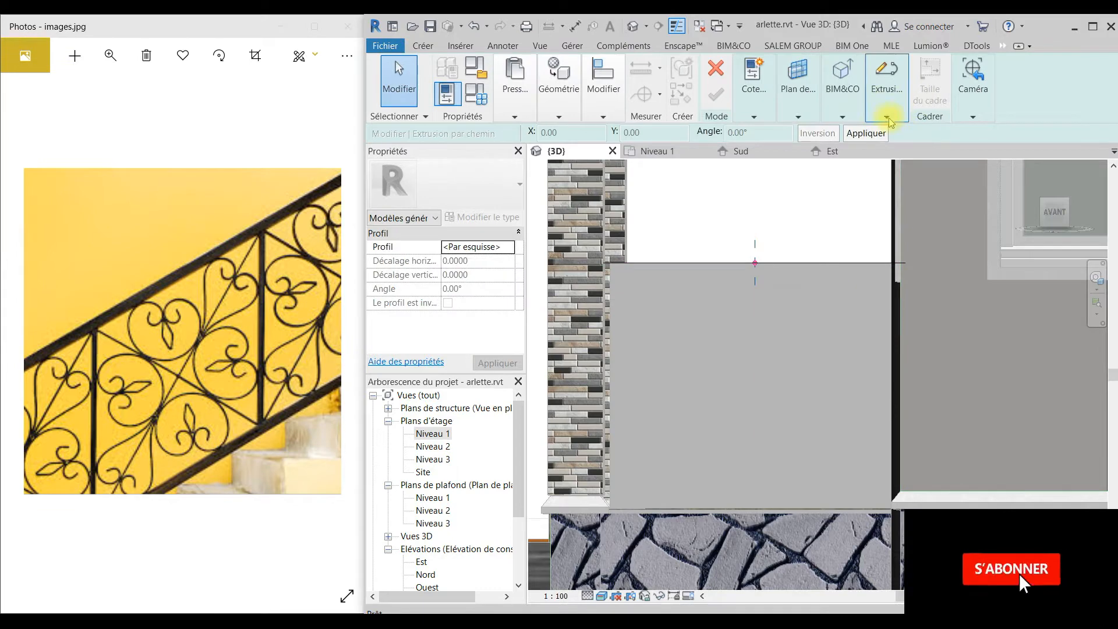
# Assign the profile M_Main courante carrée:20mm to the sweep and finish it
pyautogui.click(887, 113)
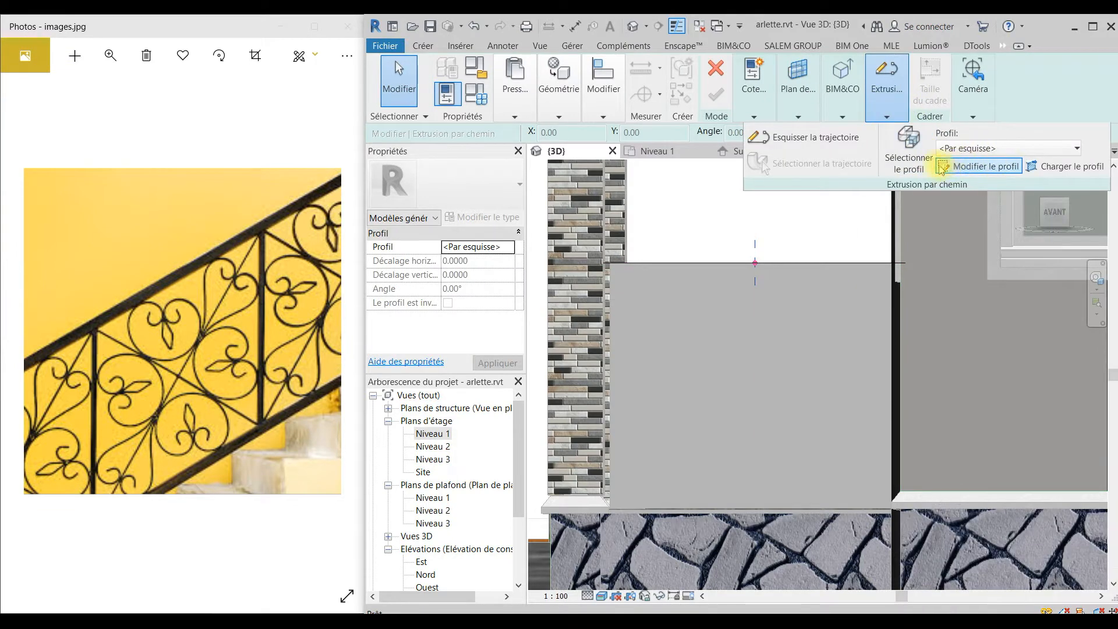
pyautogui.click(967, 149)
pyautogui.scroll(-5, 958, 244)
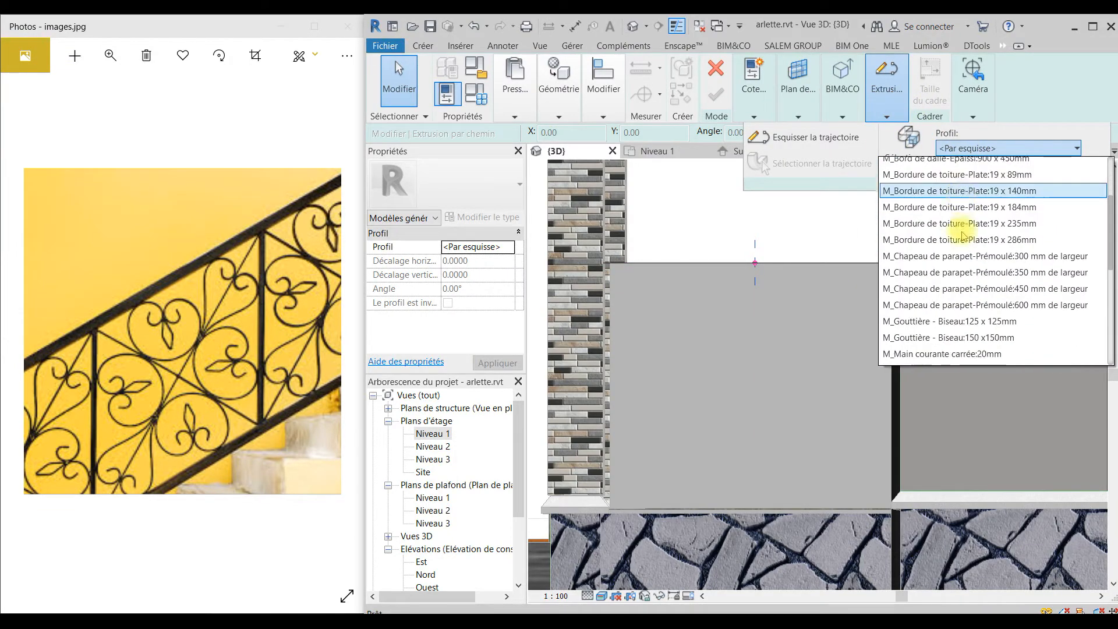
pyautogui.scroll(-2, 966, 280)
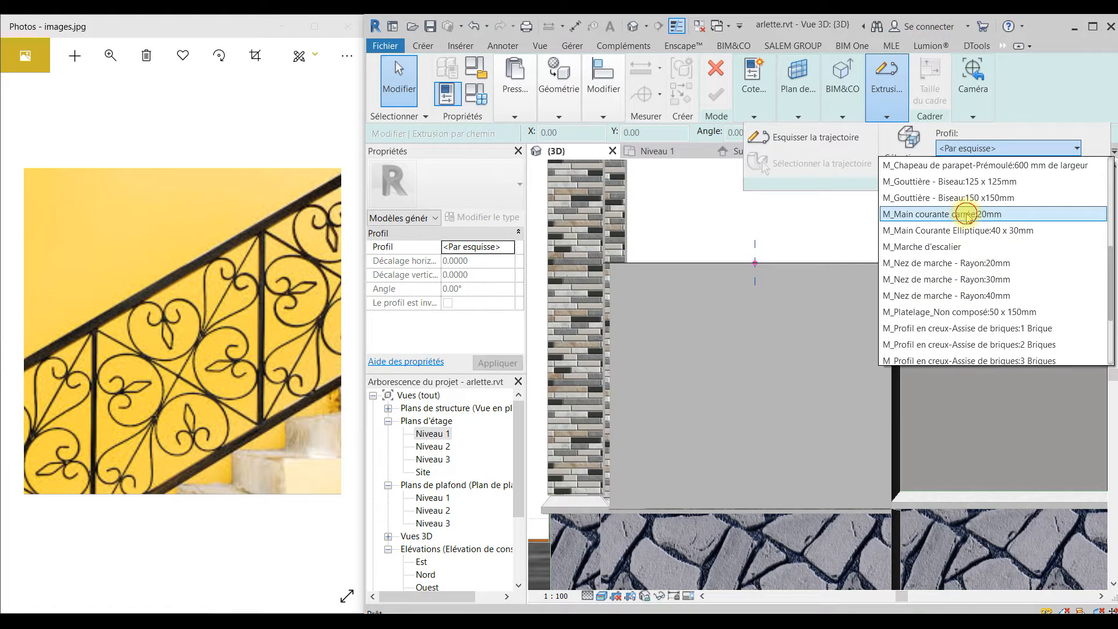
pyautogui.click(966, 216)
pyautogui.click(717, 96)
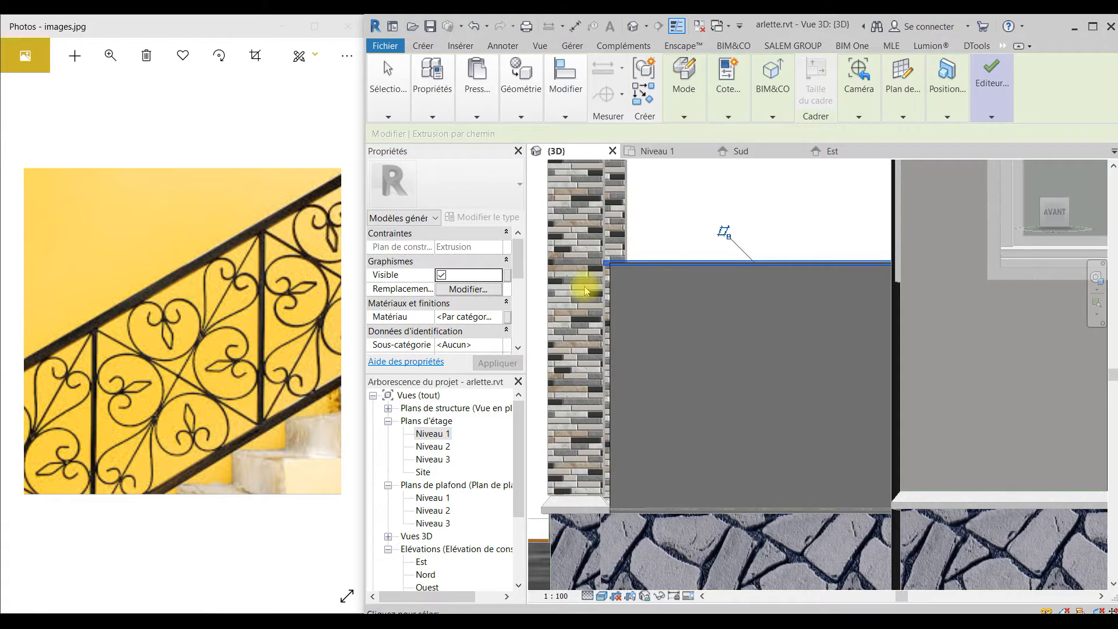
# Reopen the top rail sweep for editing and switch its profile to <Par esquisse>
pyautogui.scroll(4, 616, 262)
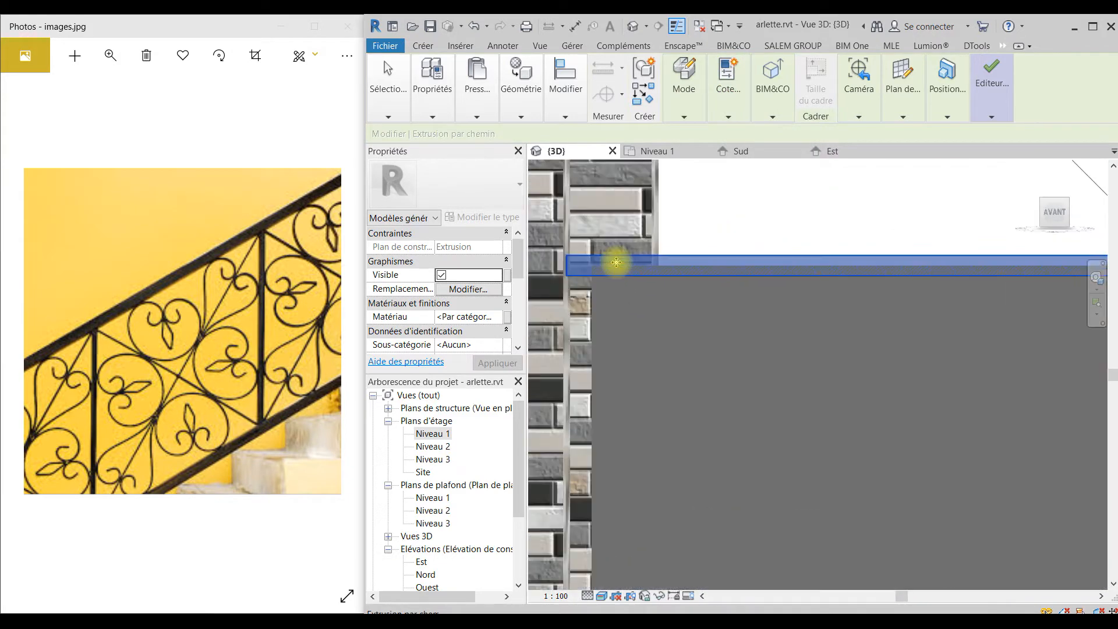
pyautogui.scroll(-3, 668, 280)
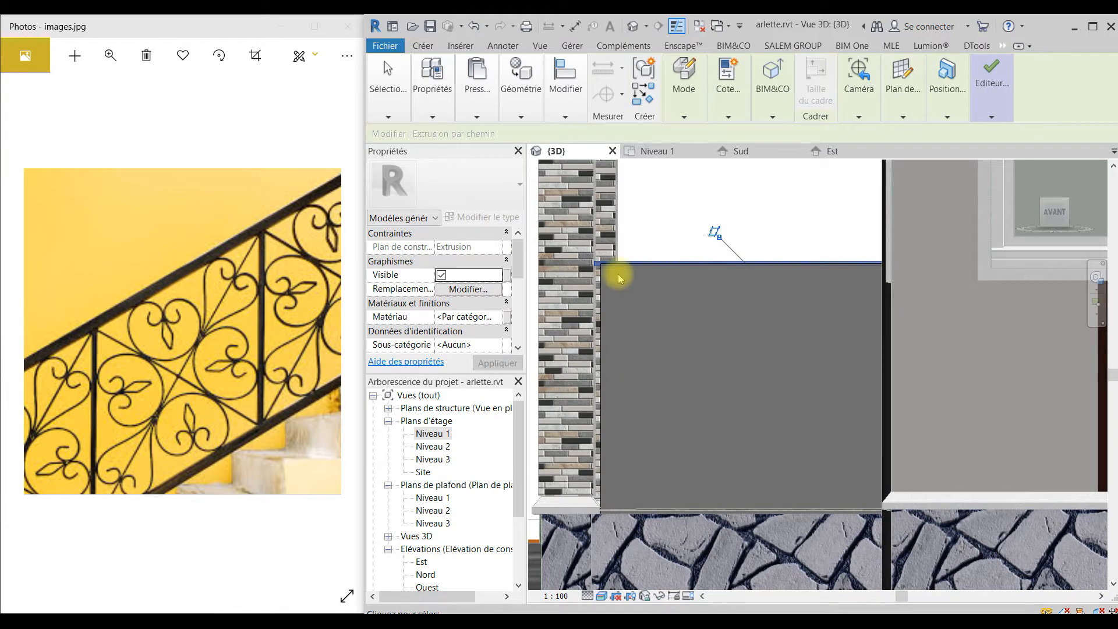
pyautogui.scroll(1, 582, 265)
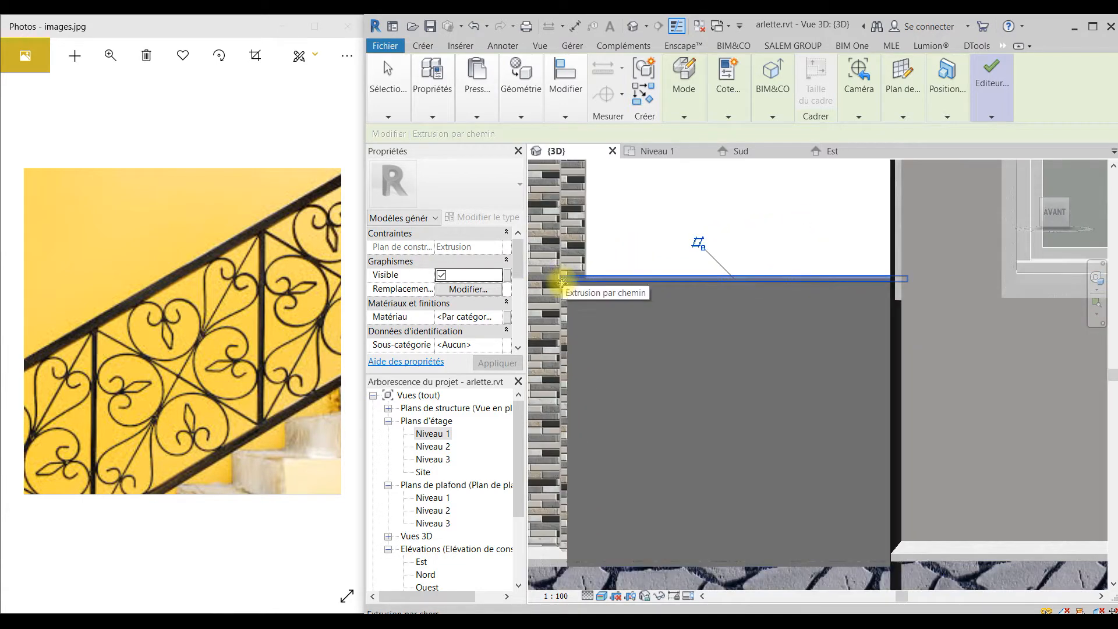
pyautogui.moveTo(693, 107)
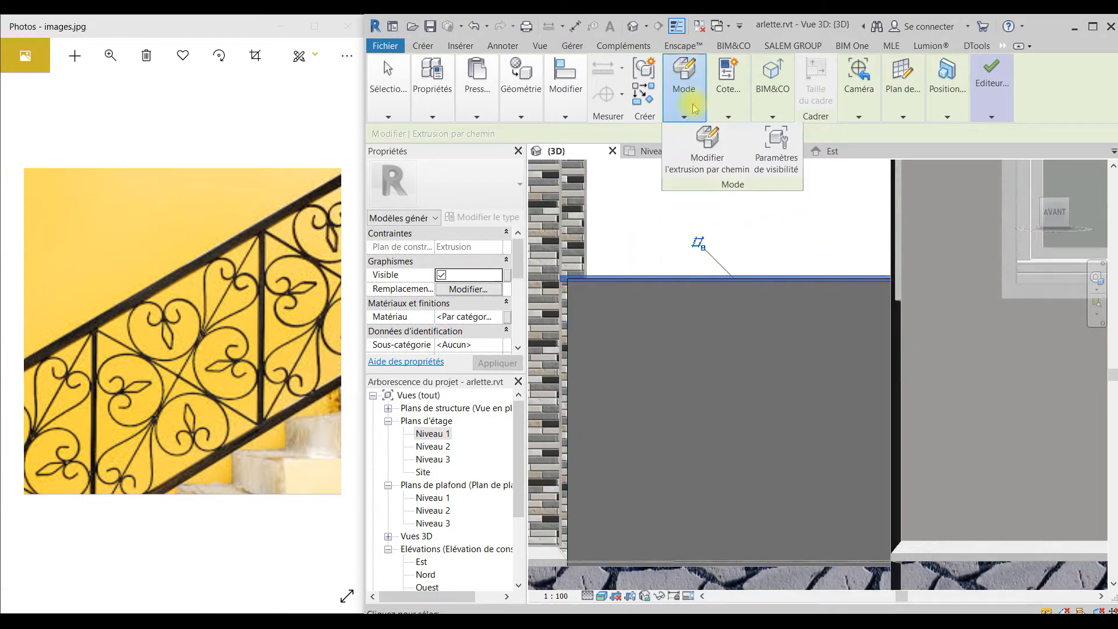
pyautogui.click(710, 147)
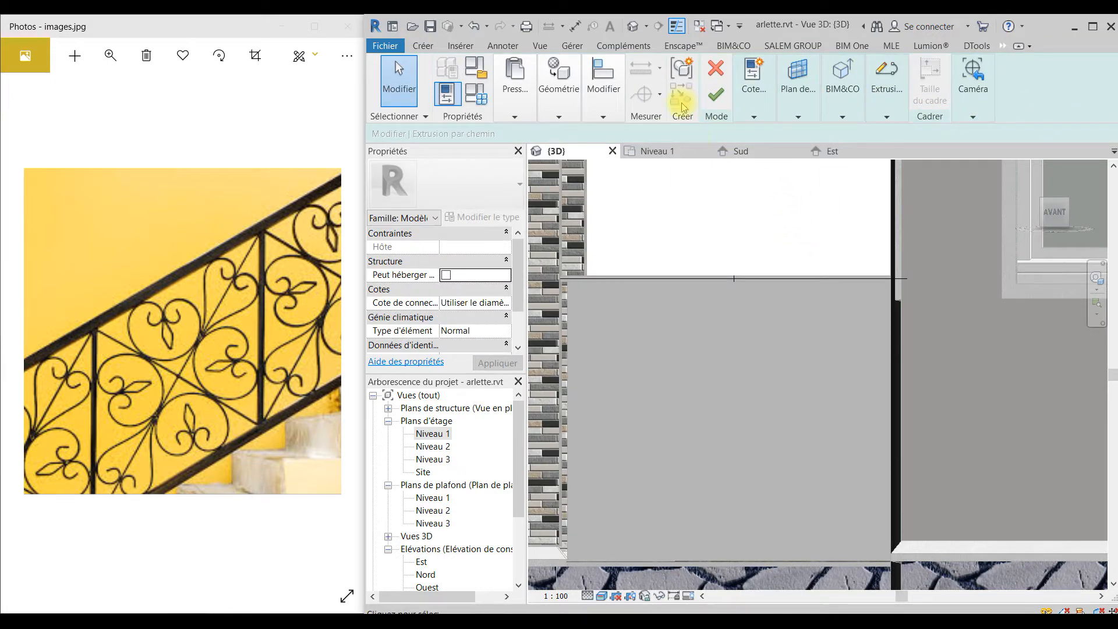
pyautogui.click(897, 119)
pyautogui.click(909, 150)
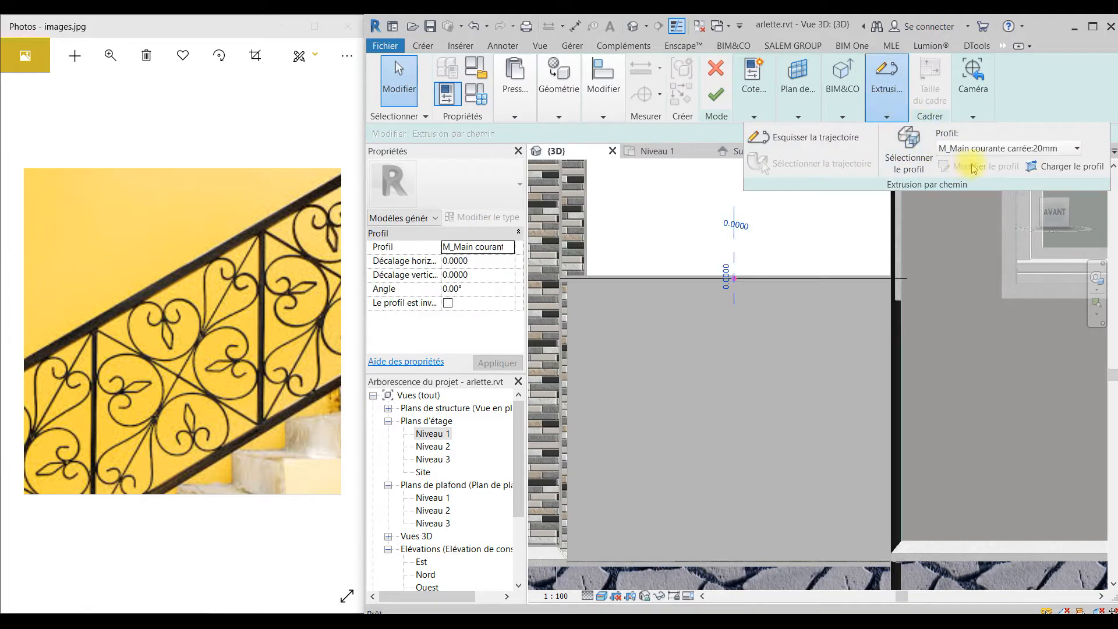
pyautogui.click(1076, 149)
pyautogui.scroll(5, 1016, 200)
pyautogui.click(976, 166)
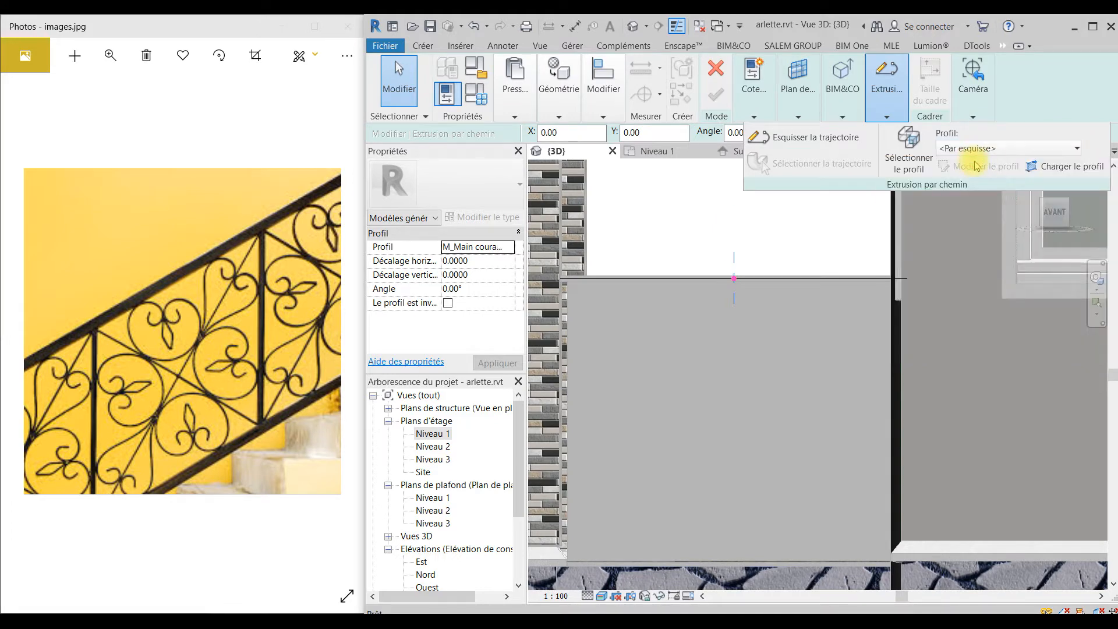
pyautogui.click(961, 167)
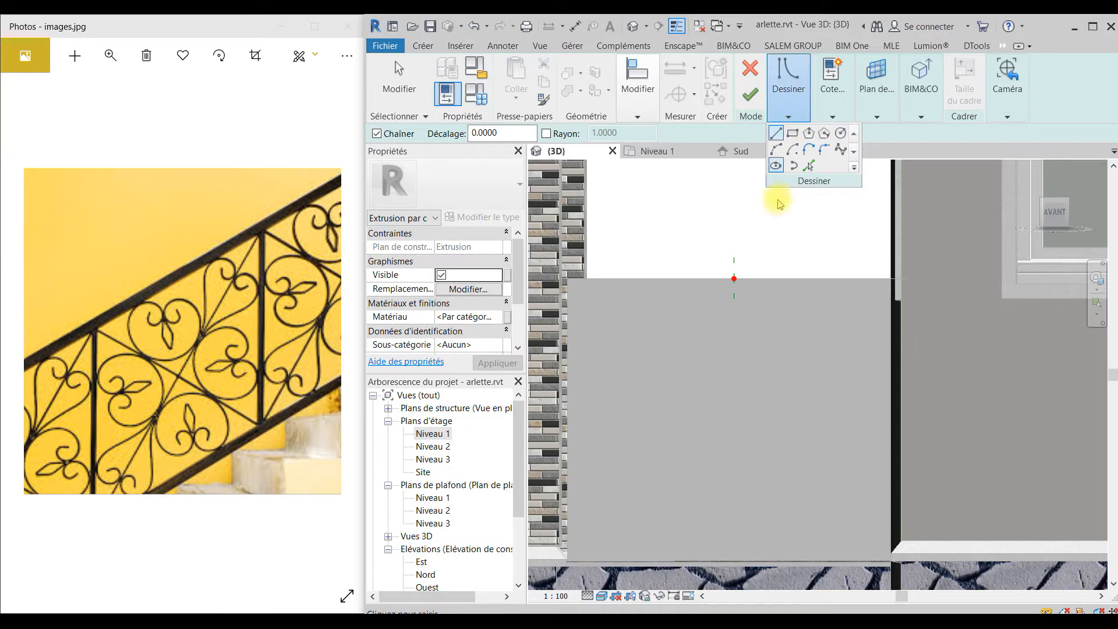
pyautogui.click(732, 278)
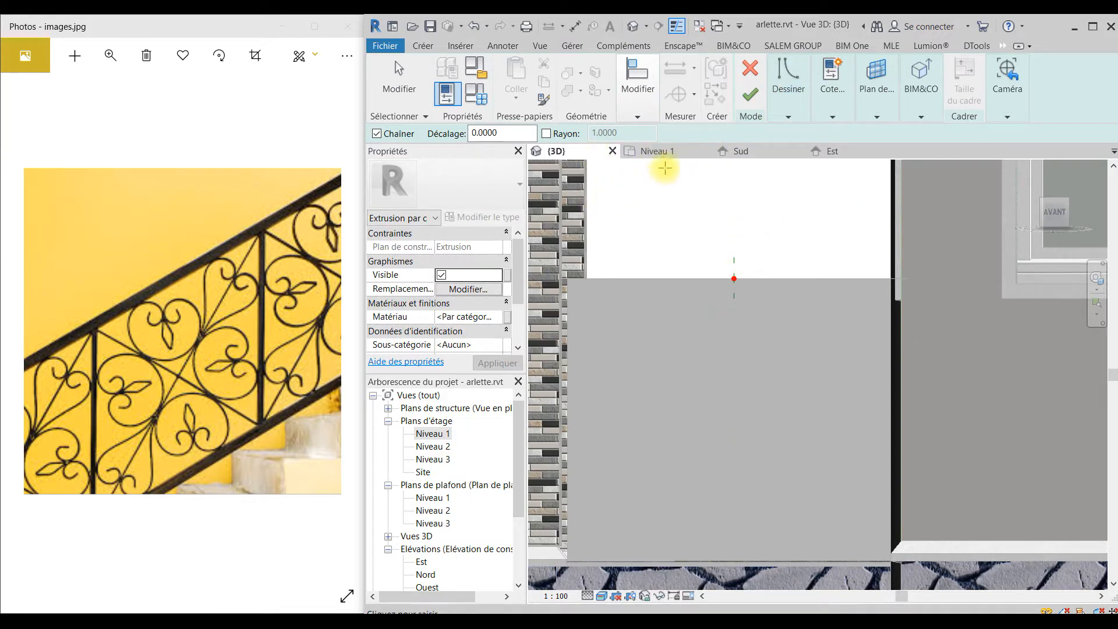
pyautogui.click(750, 86)
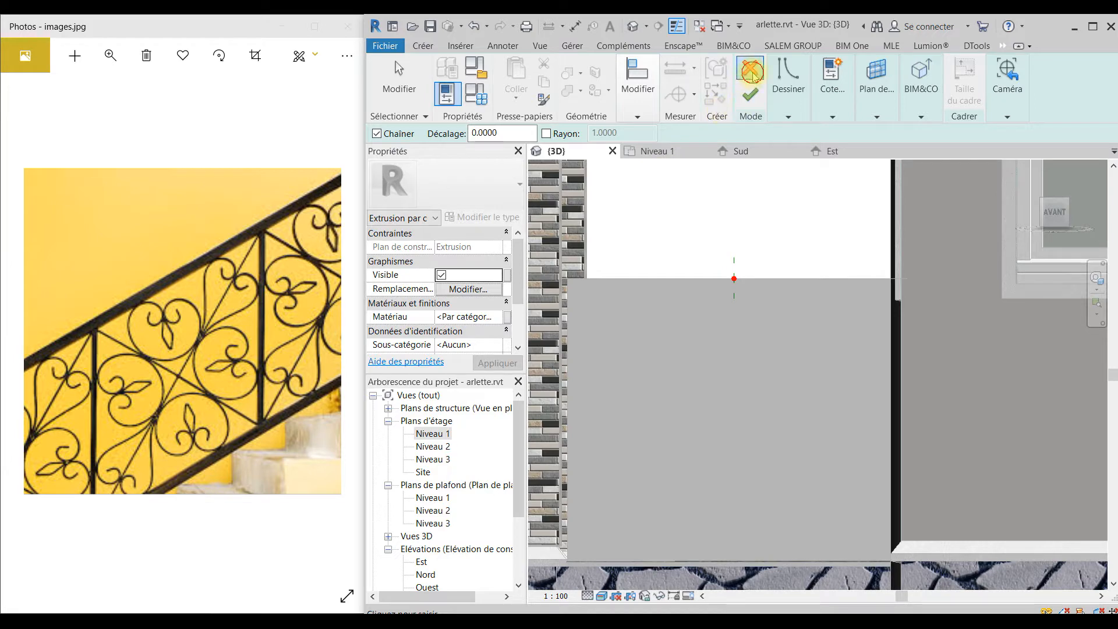
pyautogui.press('Escape')
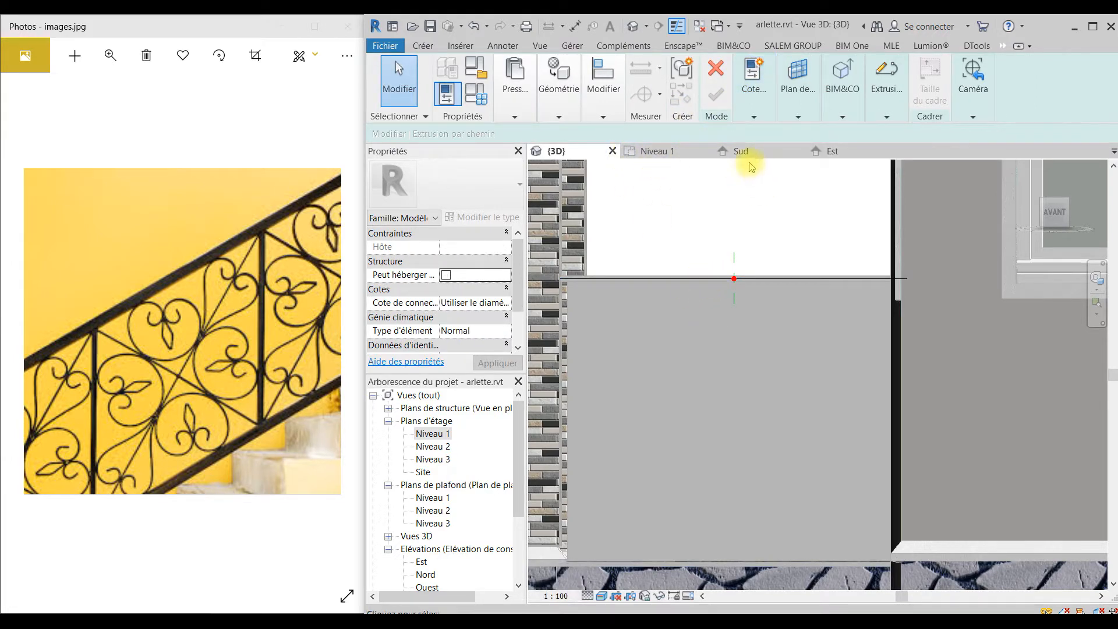
# From the Sud elevation, select the top rail sweep's profile and start sketching it in the Elévation: Est view
pyautogui.click(740, 152)
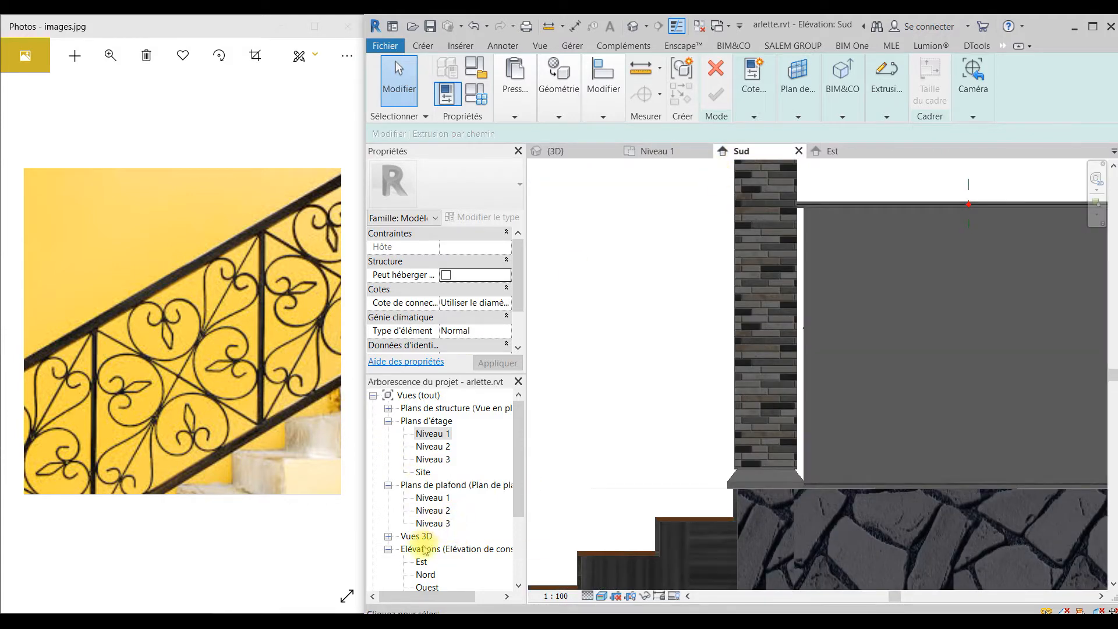
pyautogui.scroll(-1, 425, 545)
pyautogui.moveTo(898, 266); pyautogui.dragTo(725, 310, button='middle')
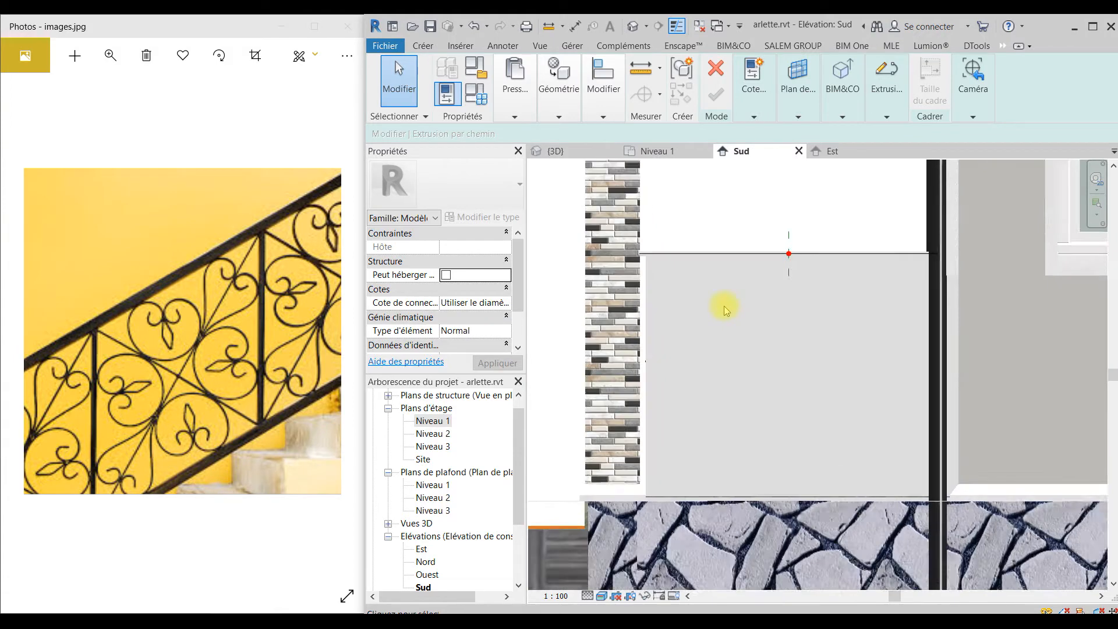
pyautogui.scroll(1, 725, 310)
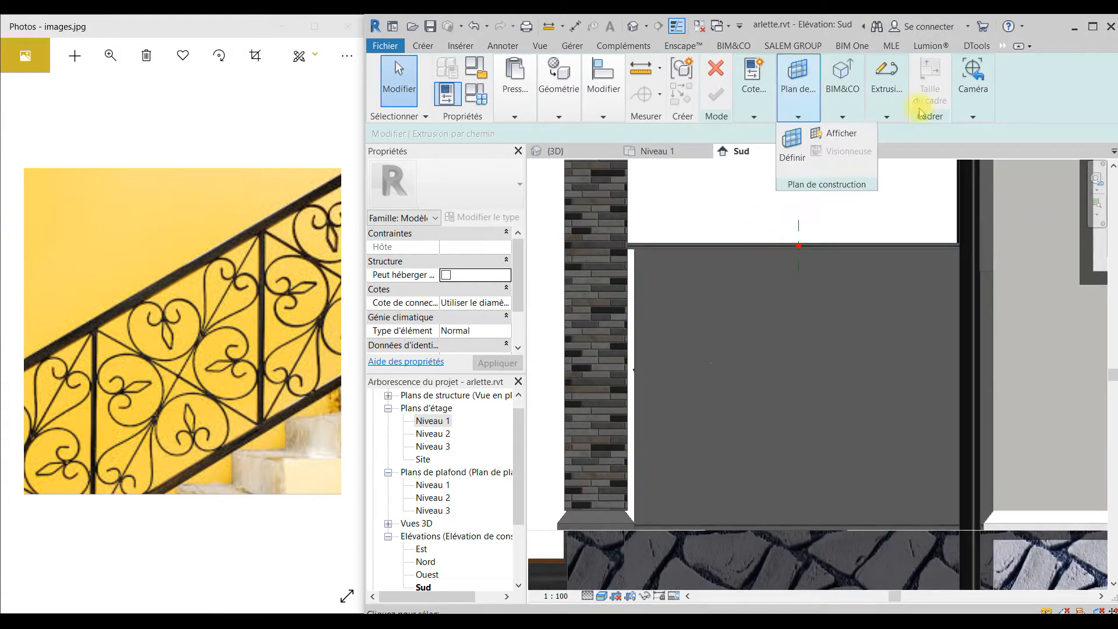
pyautogui.moveTo(898, 110)
pyautogui.click(910, 157)
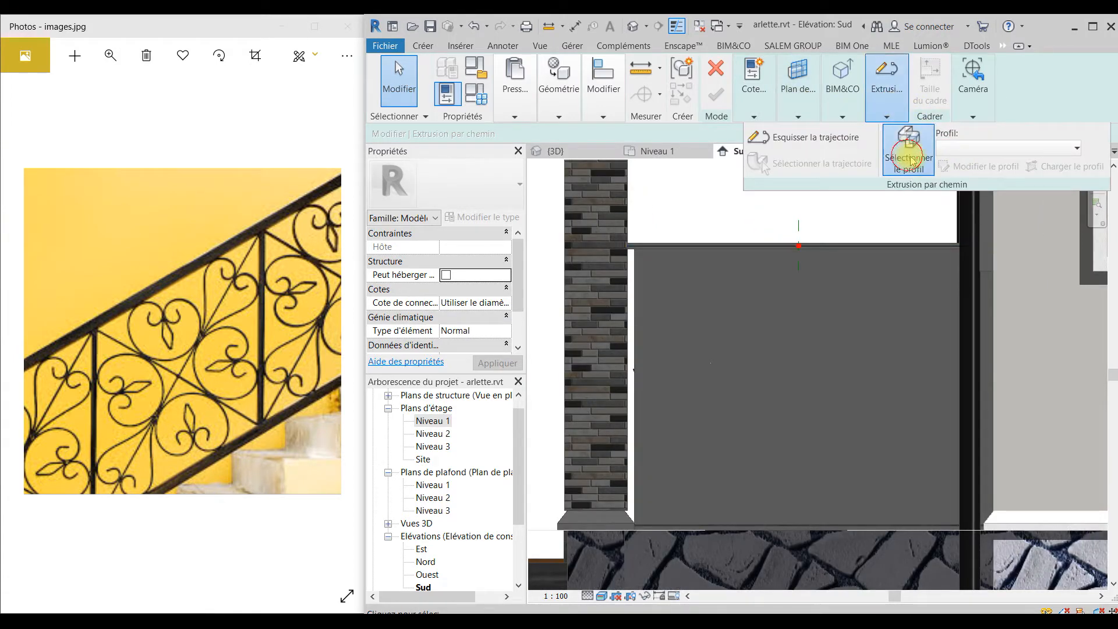
pyautogui.click(959, 170)
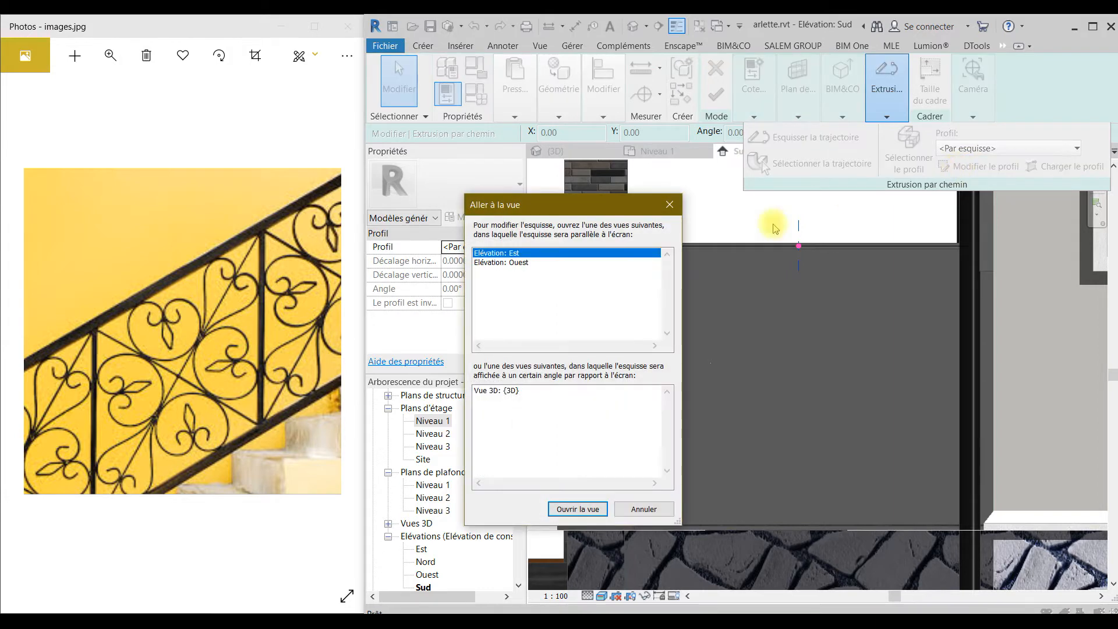
pyautogui.click(555, 512)
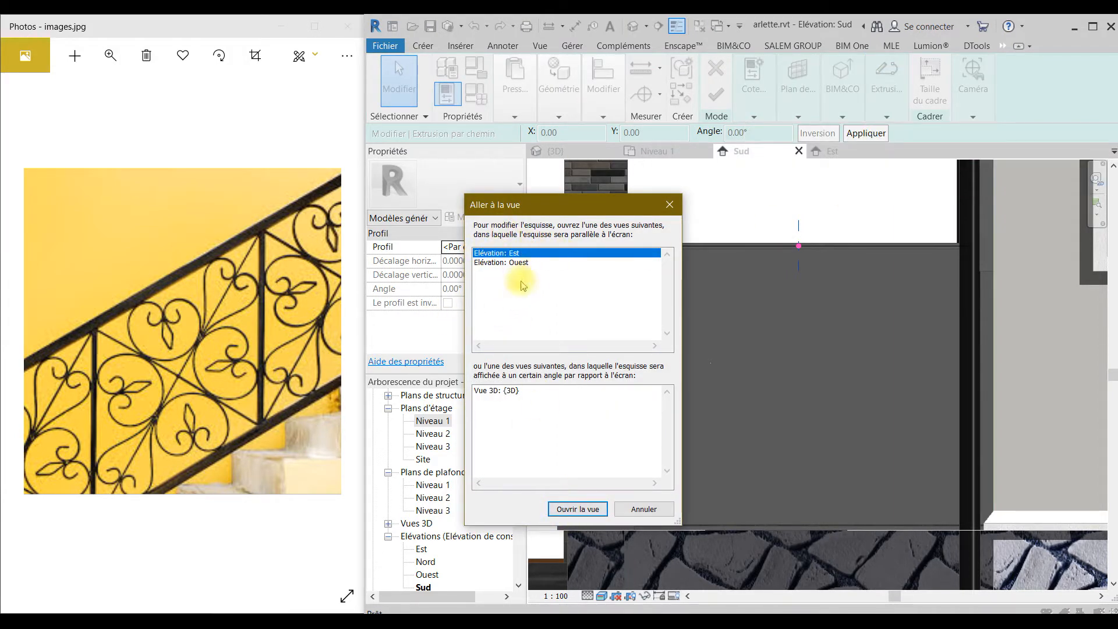
pyautogui.click(570, 509)
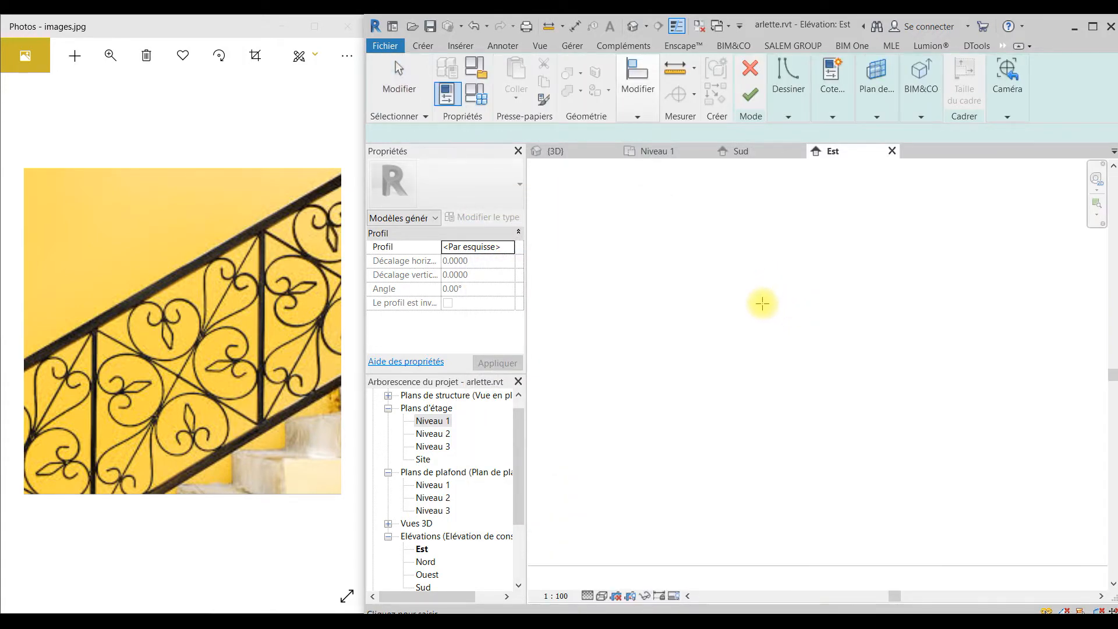
# Sketch a rectangular profile about 0.038 m wide and 0.05 m high, starting from the sweep path's reference point
pyautogui.scroll(-6, 762, 304)
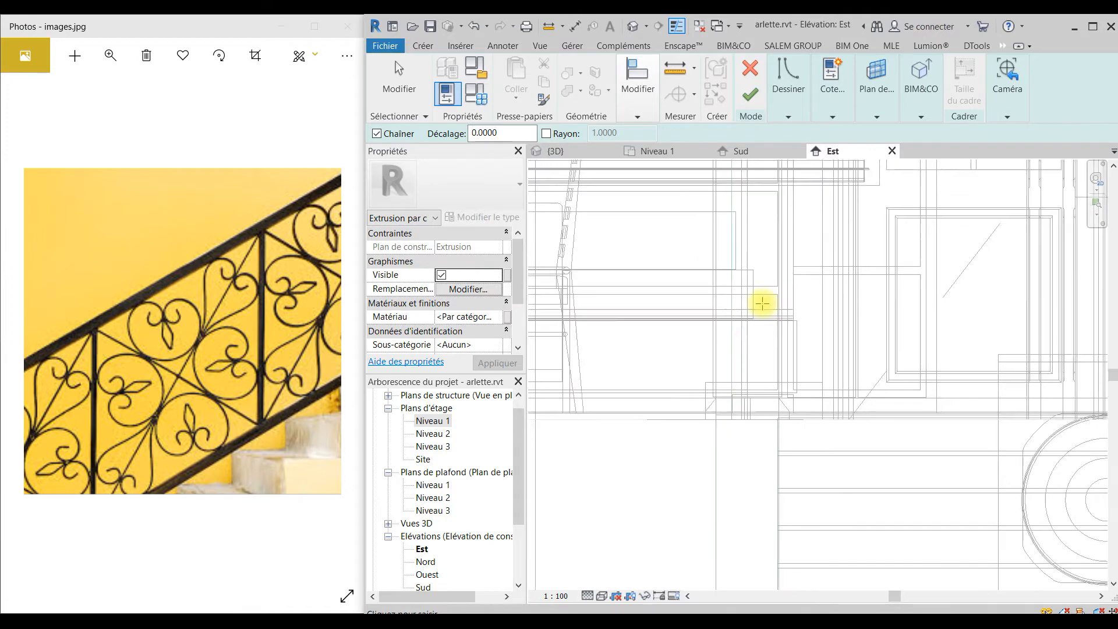
pyautogui.scroll(8, 747, 266)
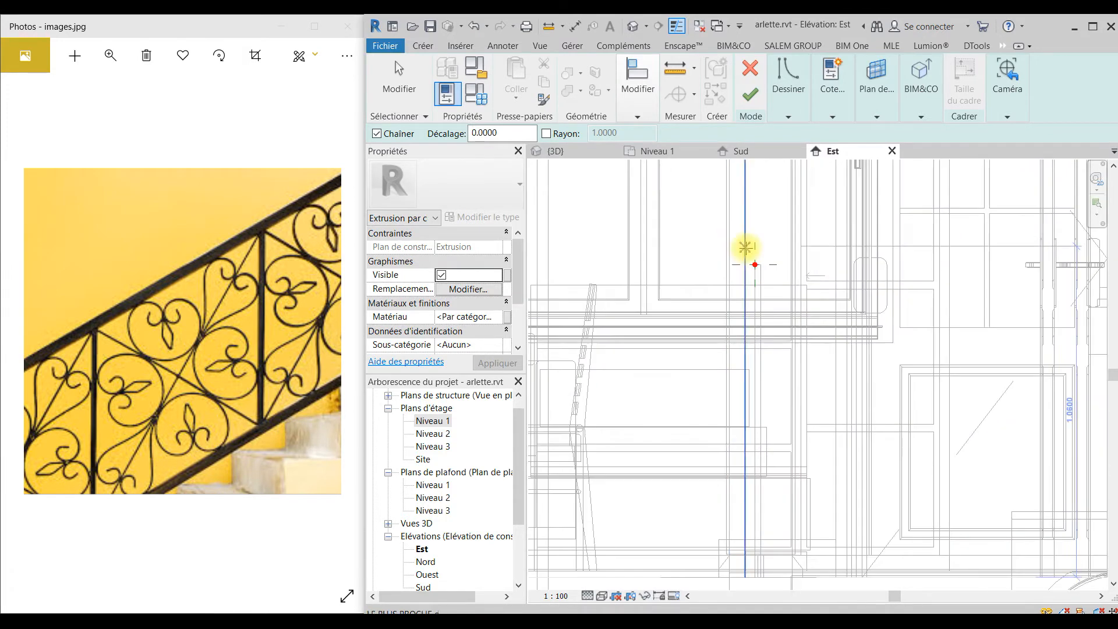
pyautogui.scroll(1, 741, 230)
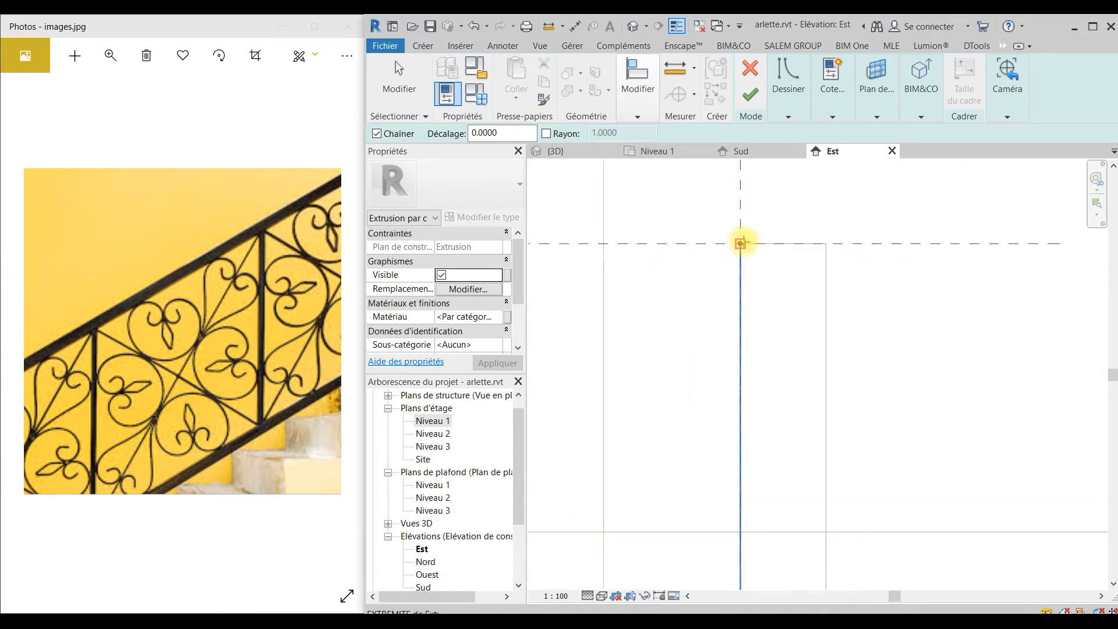
pyautogui.click(788, 93)
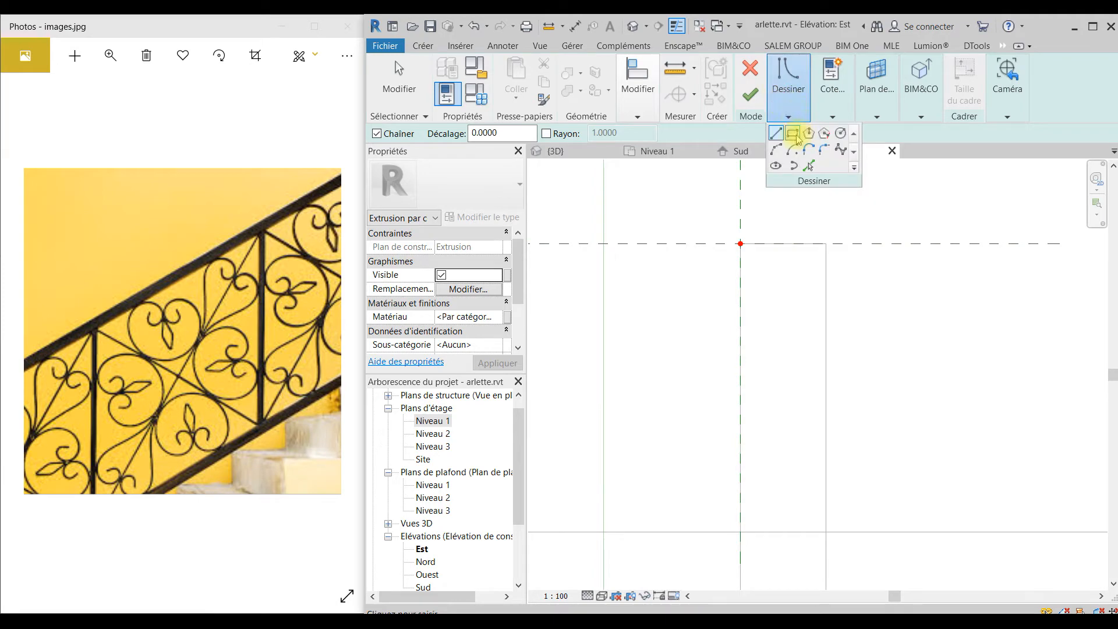
pyautogui.click(796, 134)
pyautogui.click(740, 243)
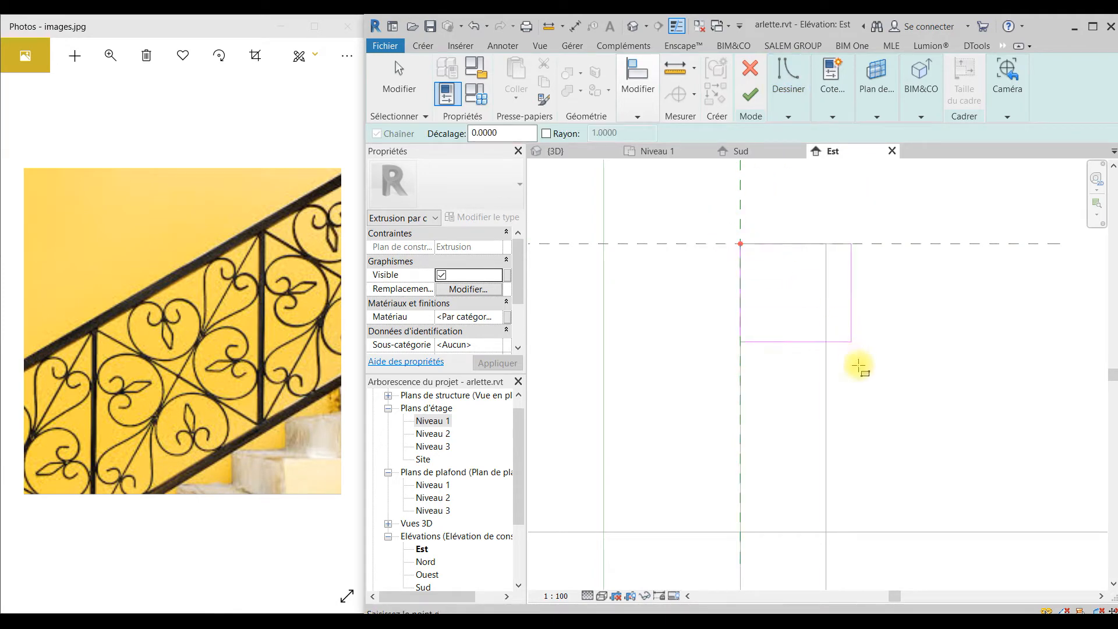
pyautogui.click(910, 465)
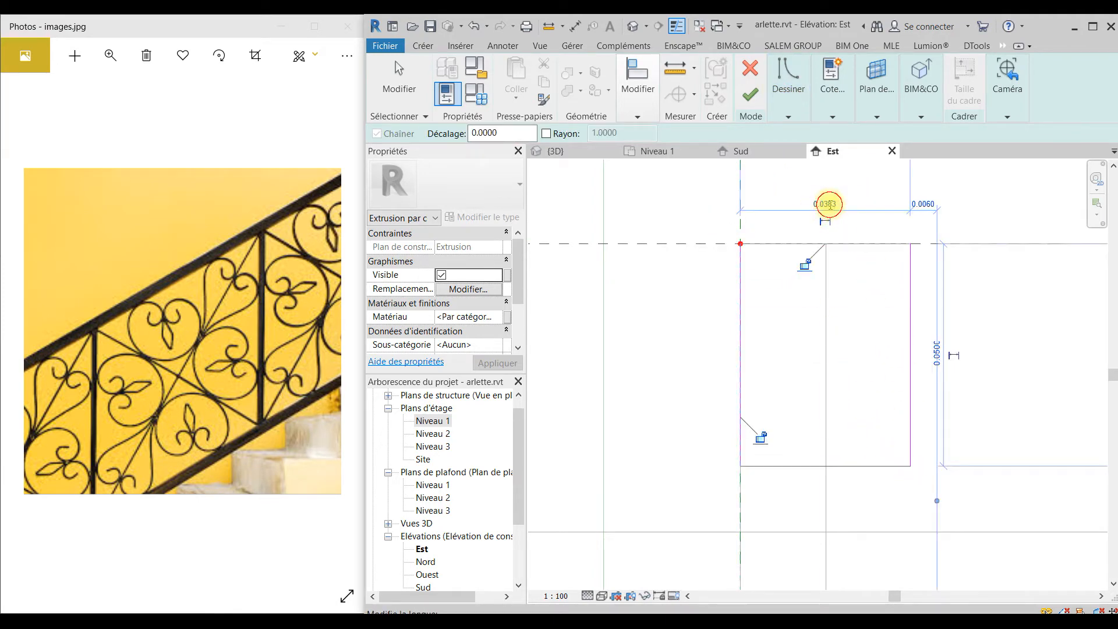
# Set the profile rectangle's width and height to 0.02 m each
pyautogui.write('0')
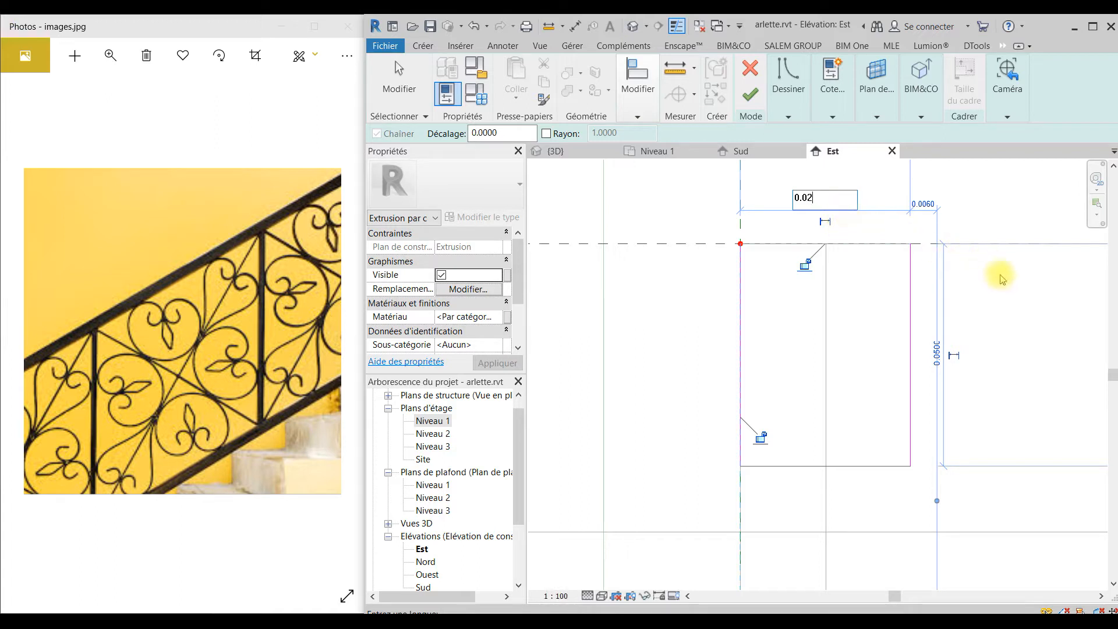
pyautogui.write('.02')
pyautogui.press('Return')
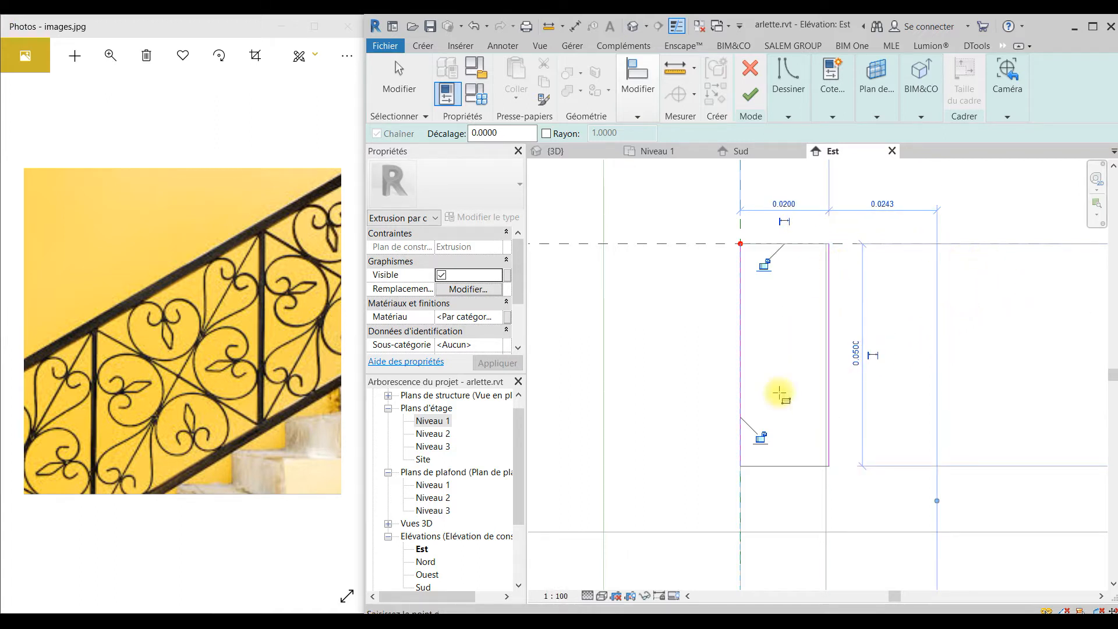
pyautogui.write('0.')
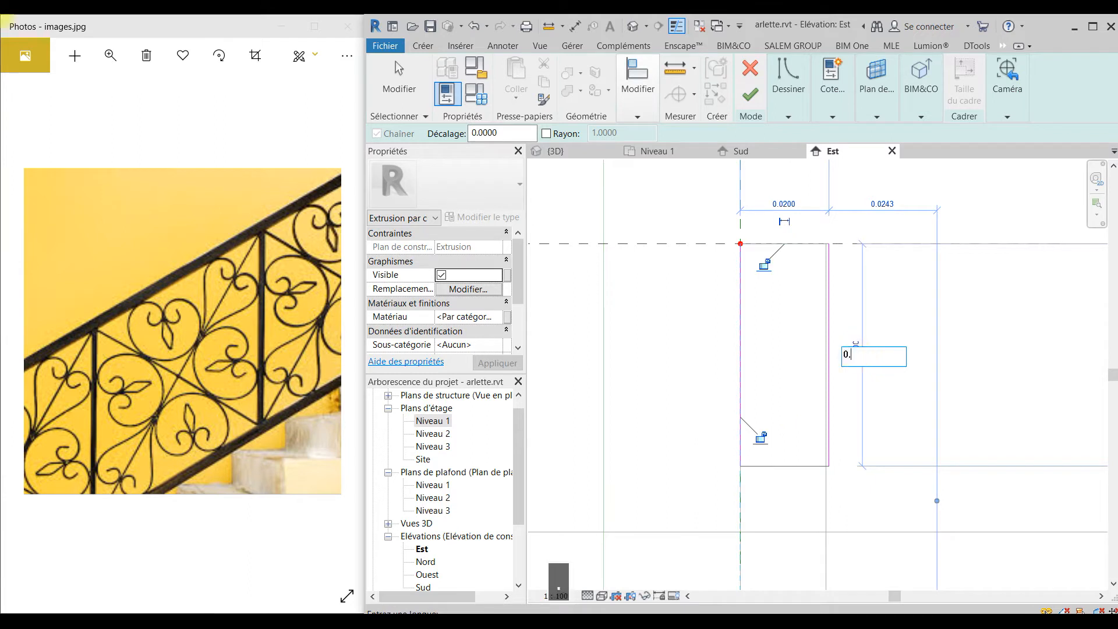
pyautogui.write('02')
pyautogui.press('Return')
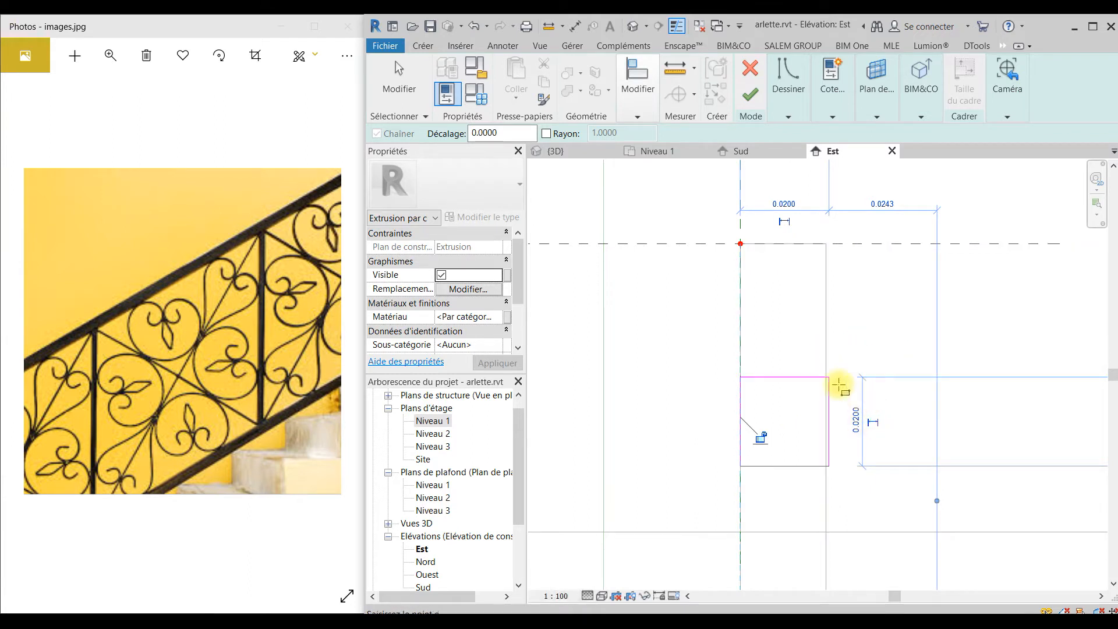
pyautogui.press('Escape')
pyautogui.click(798, 378)
pyautogui.keyDown('ctrl'); pyautogui.click(829, 424); pyautogui.keyUp('ctrl')
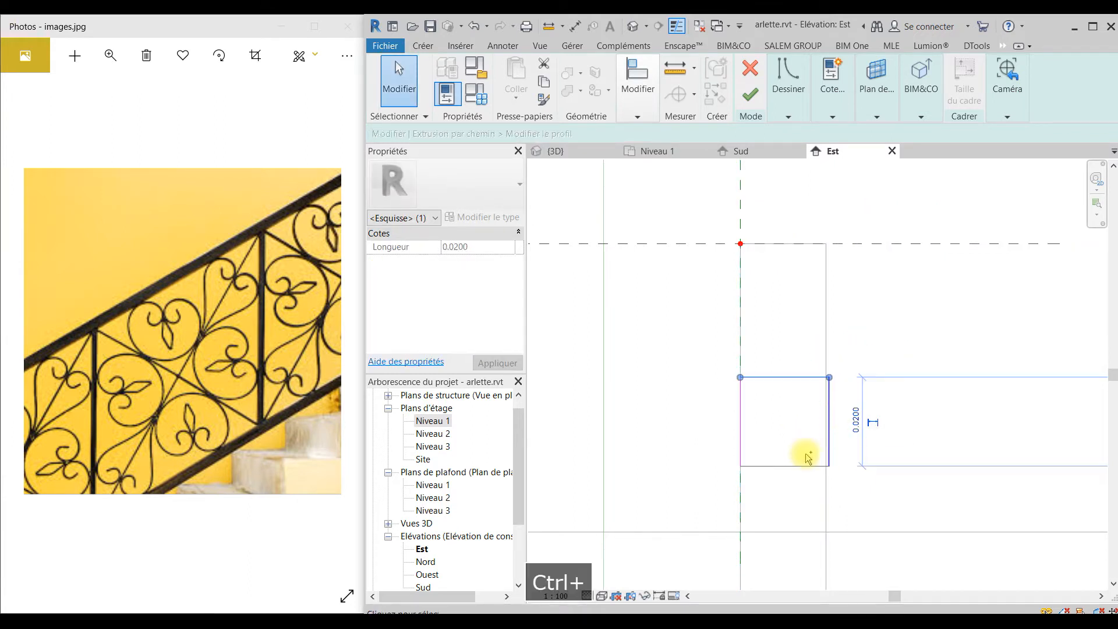
pyautogui.keyDown('ctrl'); pyautogui.click(799, 465); pyautogui.keyUp('ctrl')
pyautogui.keyDown('ctrl'); pyautogui.click(740, 443); pyautogui.keyUp('ctrl')
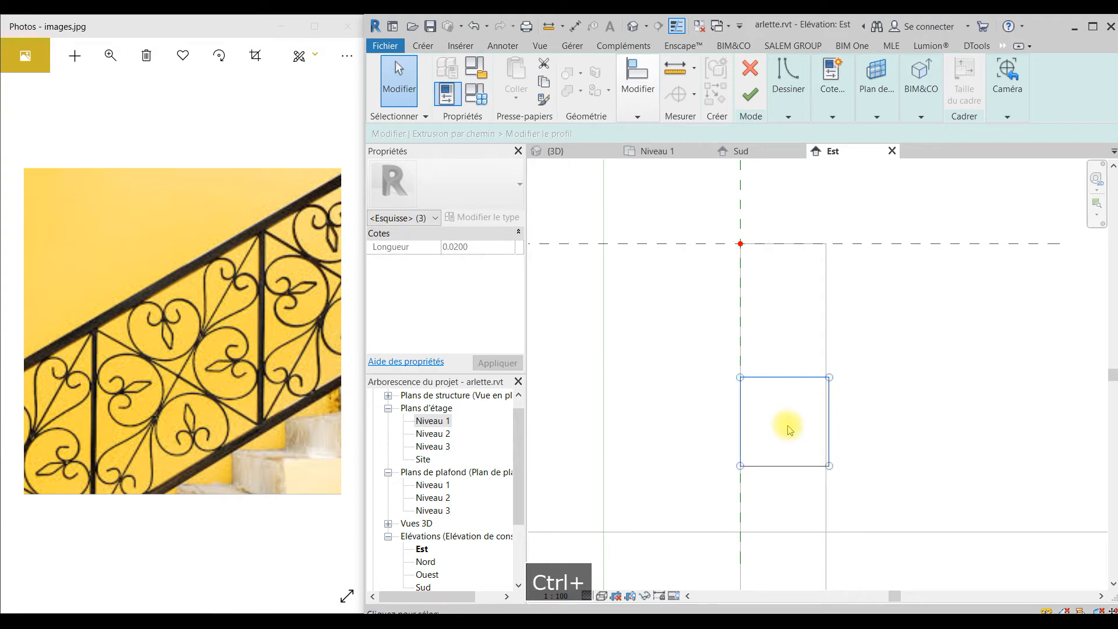
pyautogui.moveTo(781, 429); pyautogui.dragTo(784, 449, button='middle')
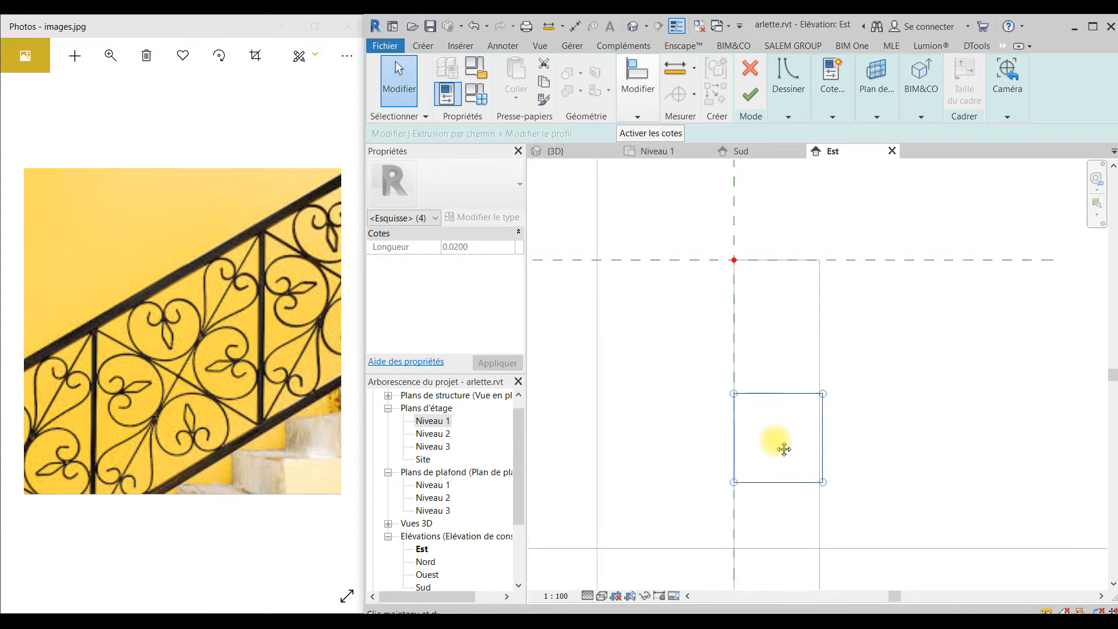
pyautogui.click(776, 396)
pyautogui.click(787, 436)
# Resize the profile to a 0.04 m square by changing both its height and its width
pyautogui.click(794, 395)
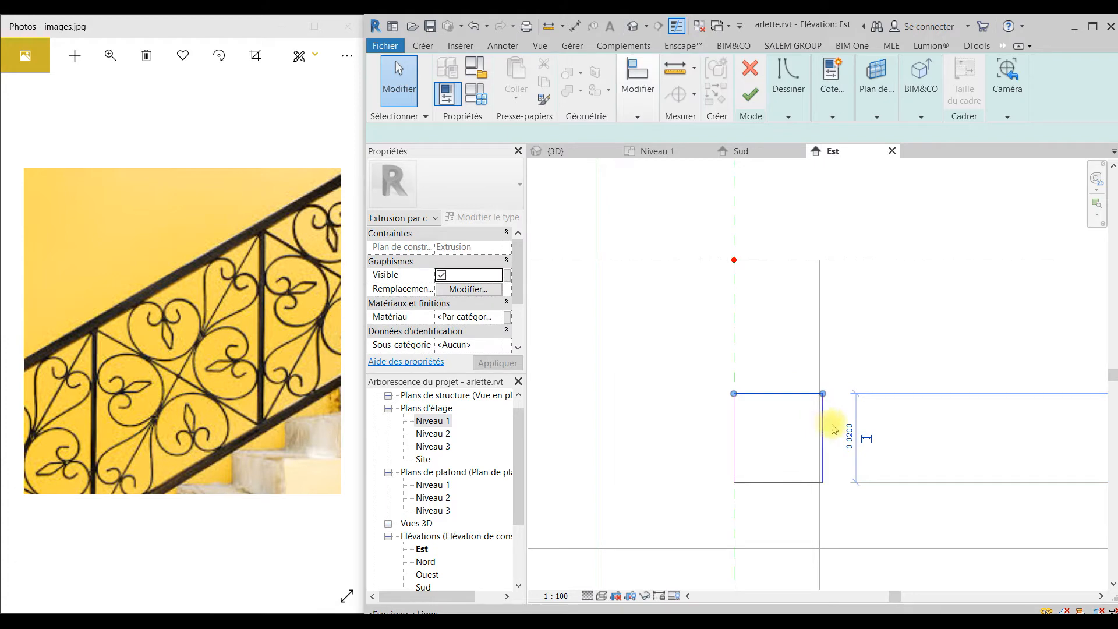
pyautogui.click(849, 436)
pyautogui.write('0')
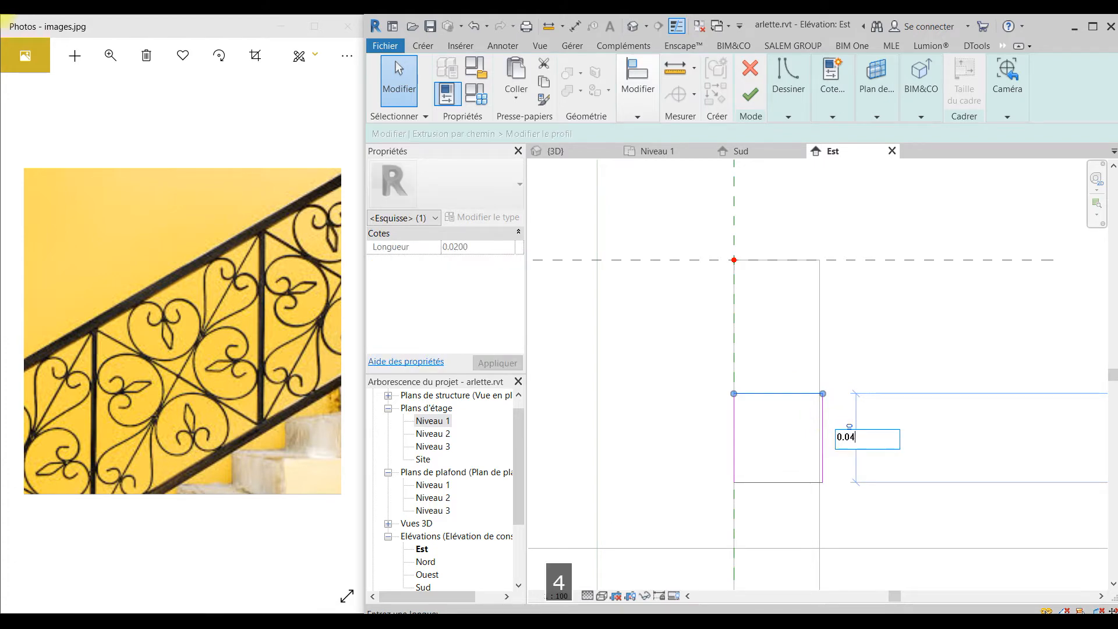
pyautogui.write('.04')
pyautogui.press('Return')
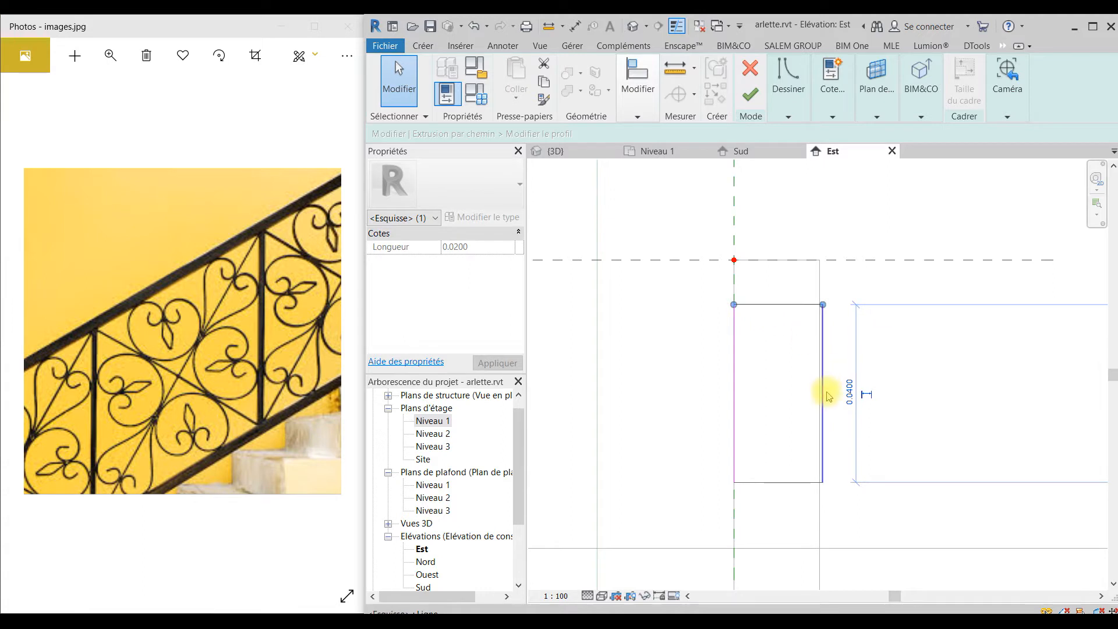
pyautogui.click(823, 395)
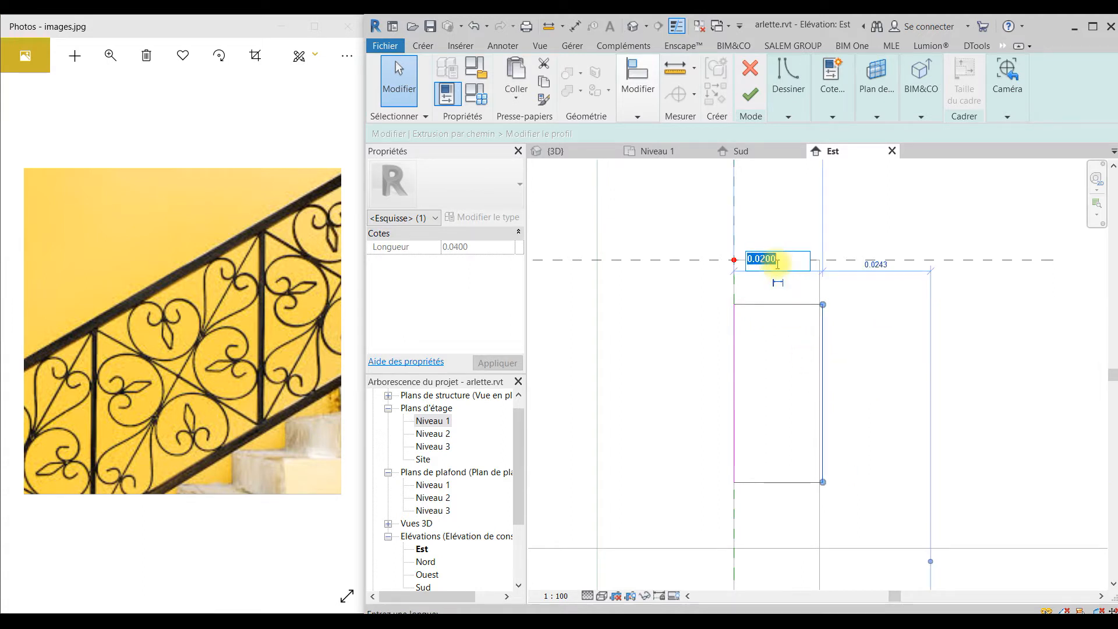
pyautogui.write('0')
pyautogui.press('Return')
pyautogui.press('Escape')
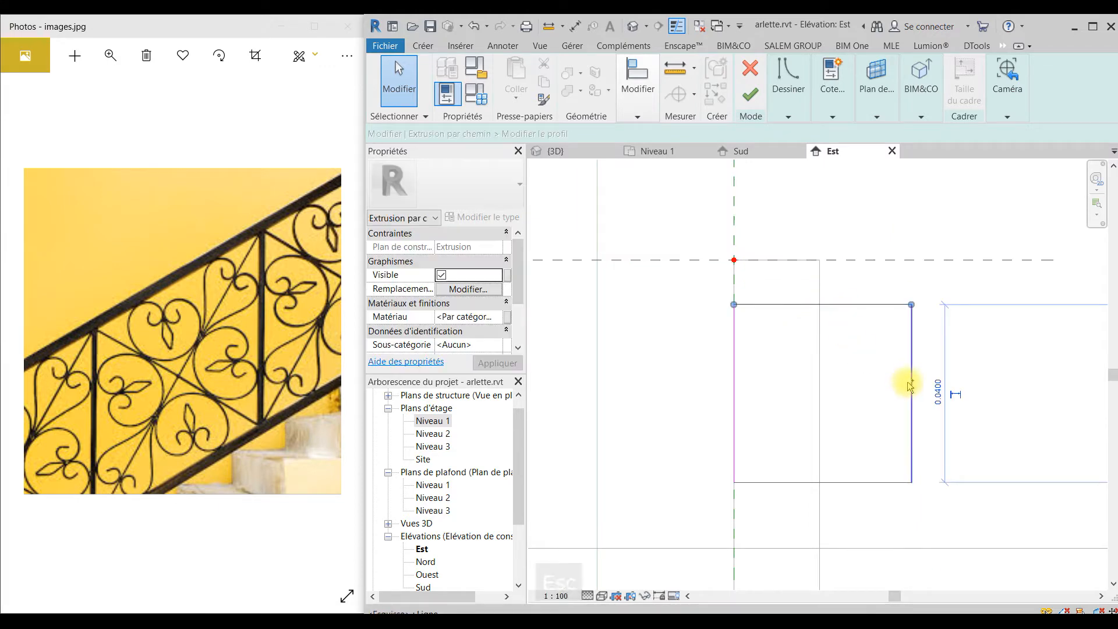
# Move the whole square so its top edge's midpoint sits on the path's reference point, and finish the profile and the sweep
pyautogui.click(911, 379)
pyautogui.keyDown('ctrl'); pyautogui.click(877, 481); pyautogui.keyUp('ctrl')
pyautogui.keyDown('ctrl'); pyautogui.click(734, 417); pyautogui.keyUp('ctrl')
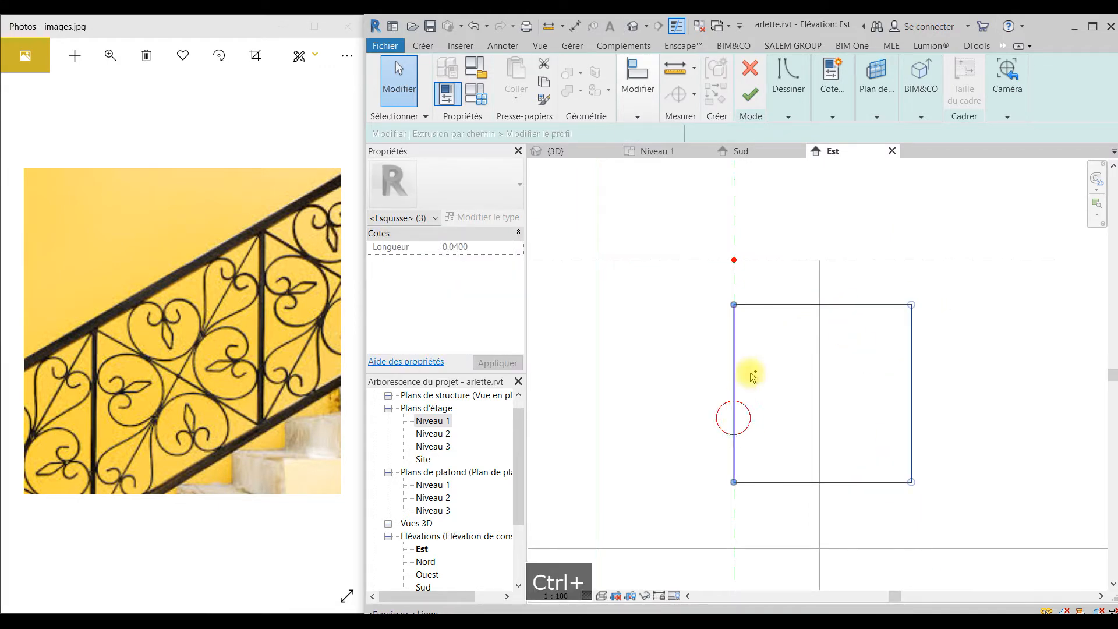
pyautogui.click(636, 101)
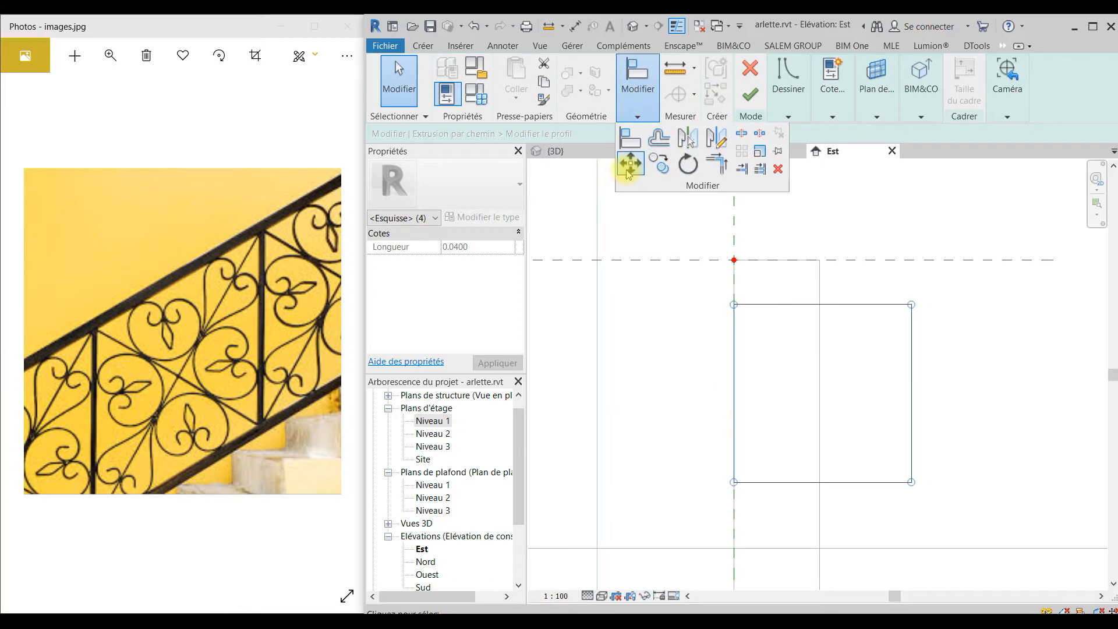
pyautogui.click(822, 304)
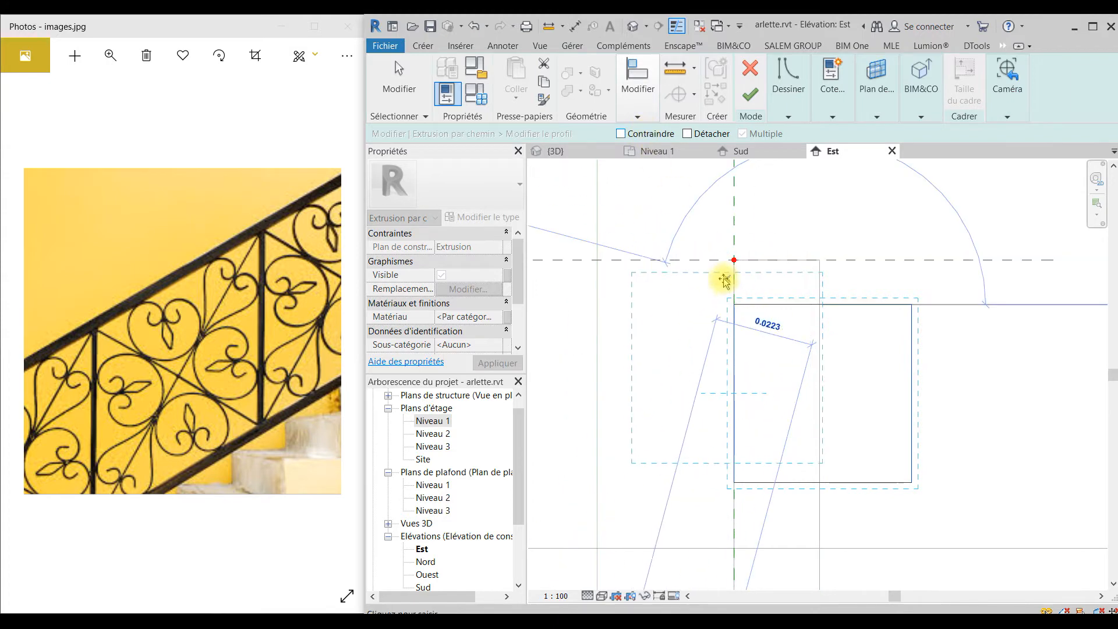
pyautogui.click(735, 260)
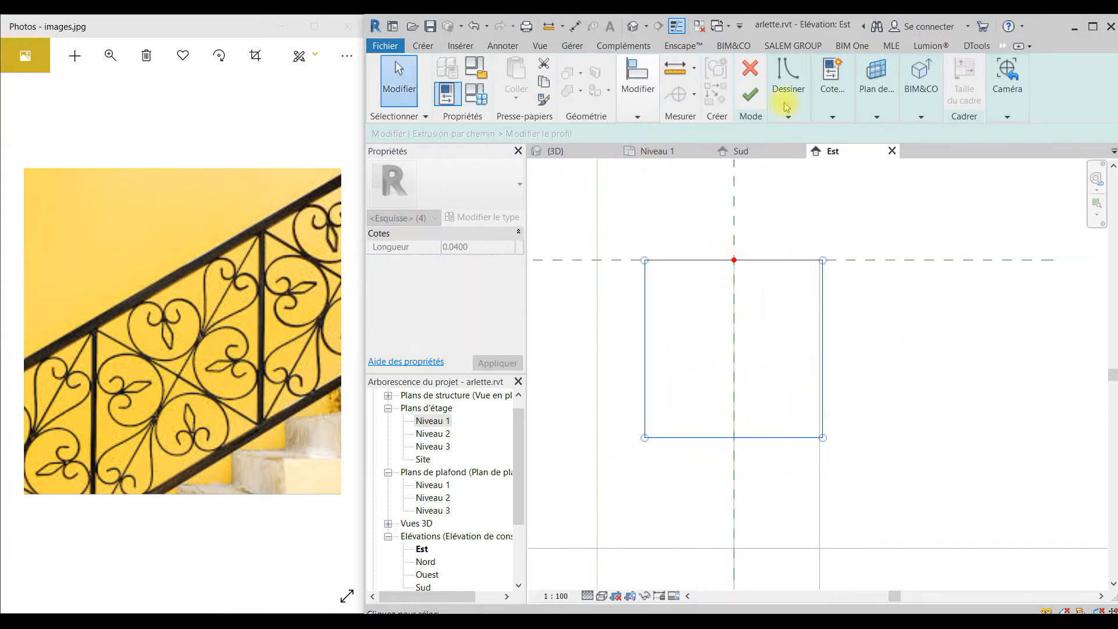
pyautogui.click(753, 117)
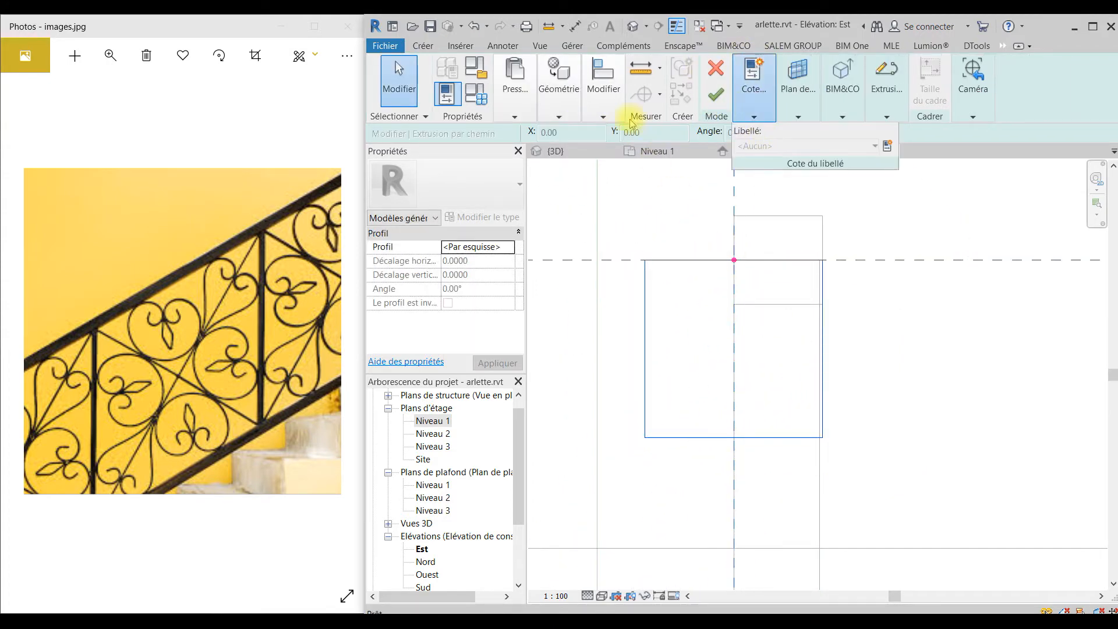
pyautogui.click(725, 97)
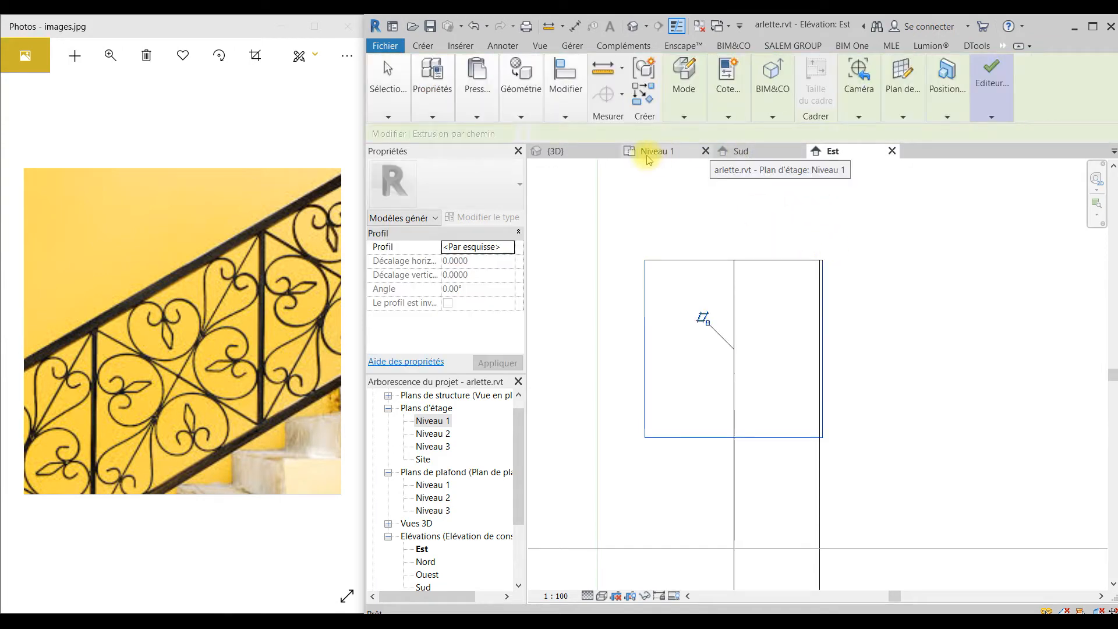
# Check the resized top rail in the 3D view and return to the Sud elevation
pyautogui.click(544, 151)
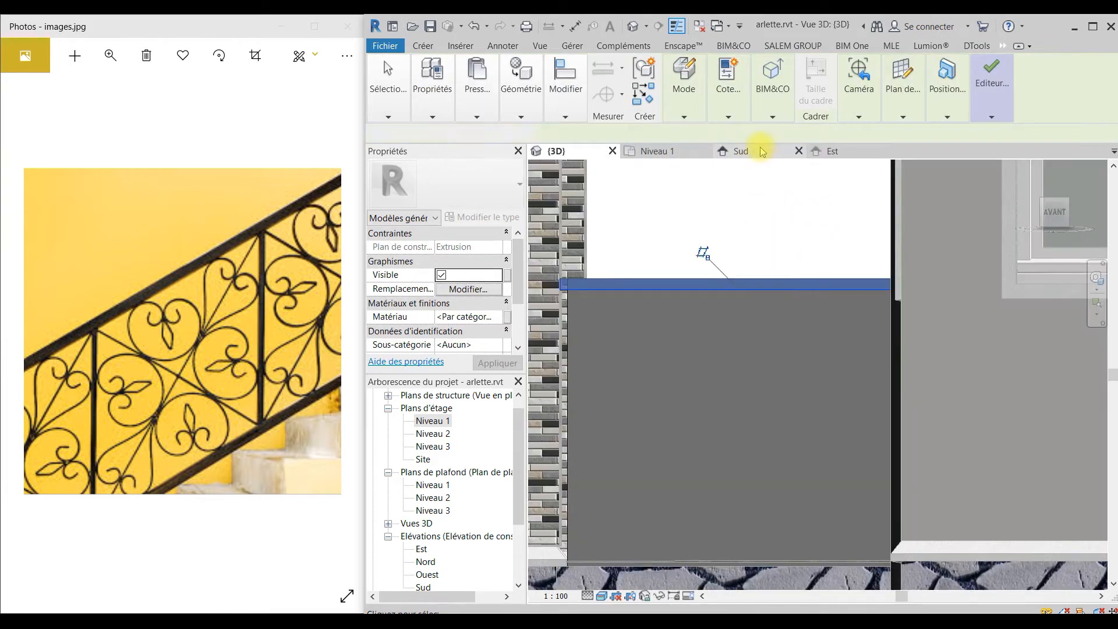
pyautogui.click(759, 152)
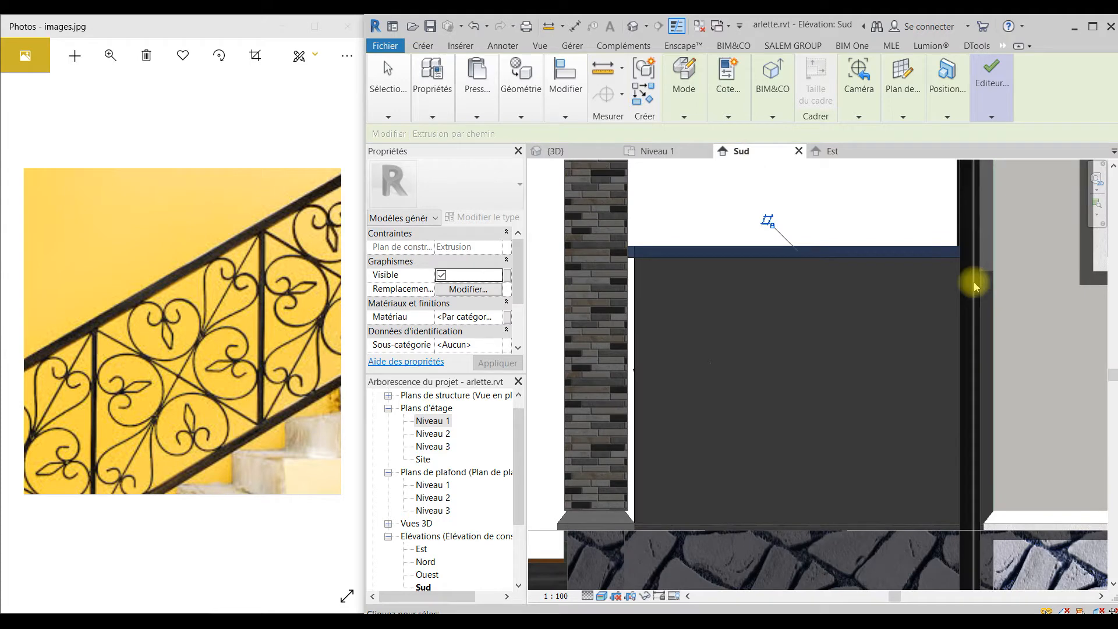
pyautogui.moveTo(946, 286); pyautogui.dragTo(932, 270, button='middle')
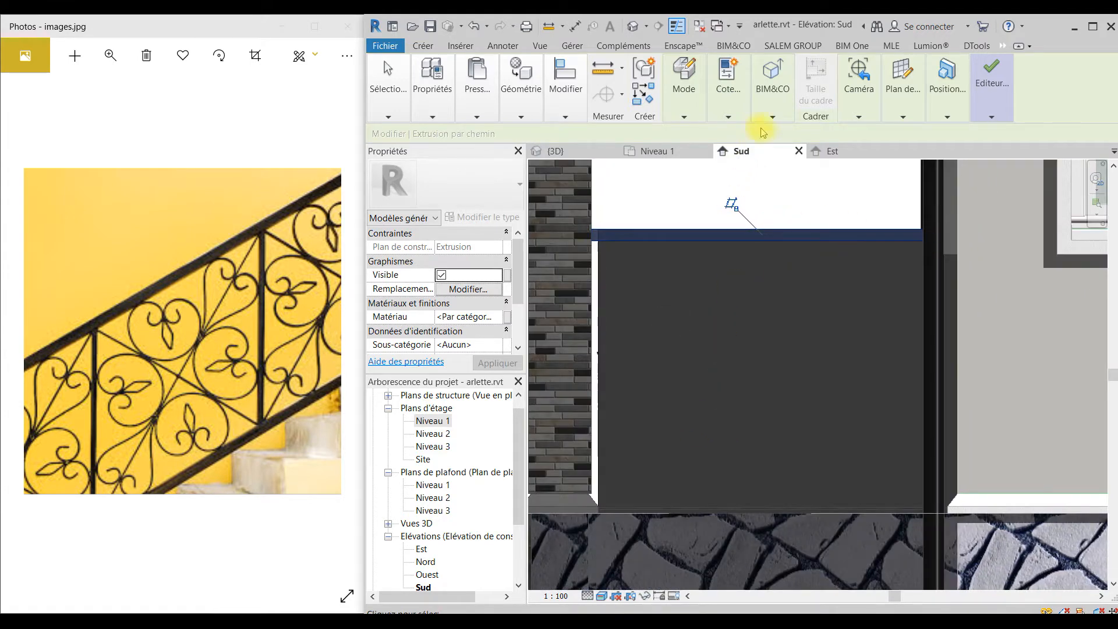
pyautogui.click(683, 93)
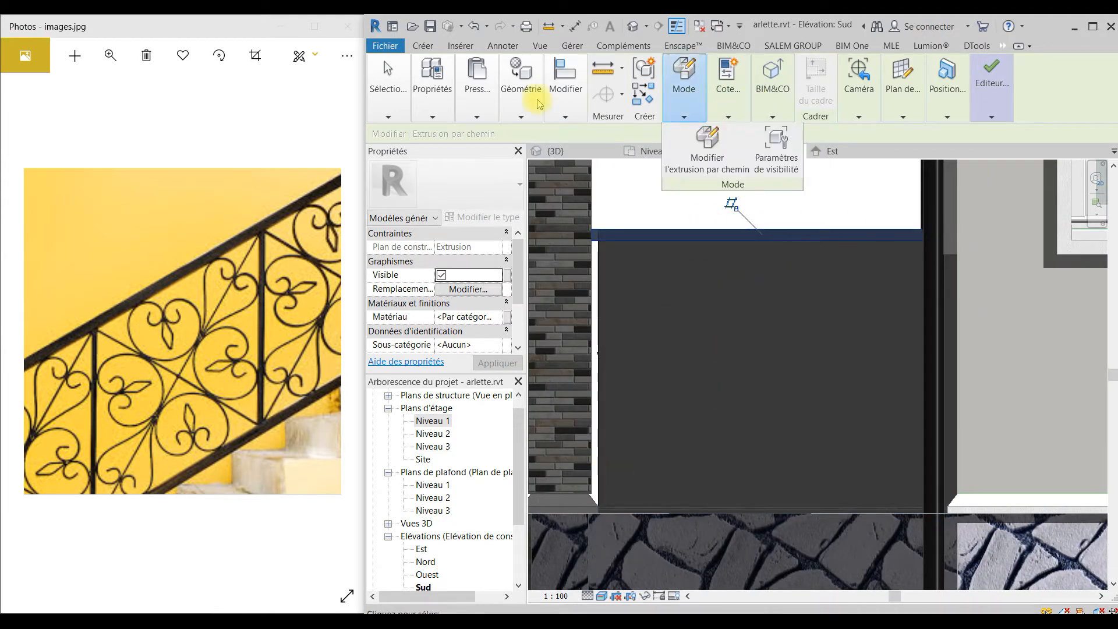
# Copy the top rail vertically down to the foot of the dark panel, just above the stone base
pyautogui.click(565, 102)
pyautogui.click(587, 164)
pyautogui.click(762, 240)
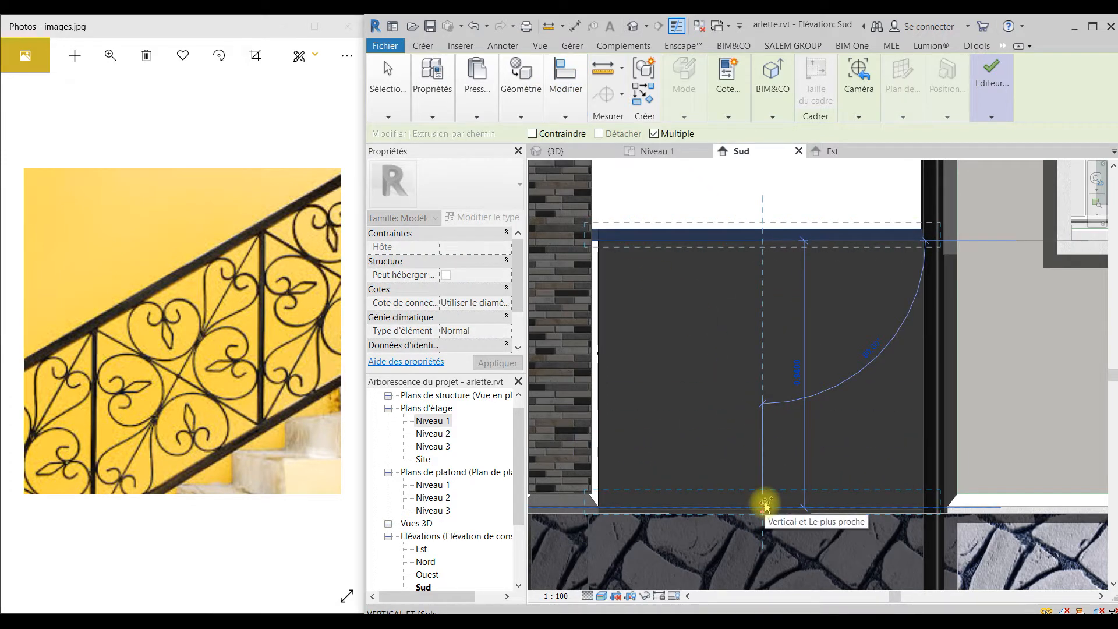
pyautogui.click(764, 503)
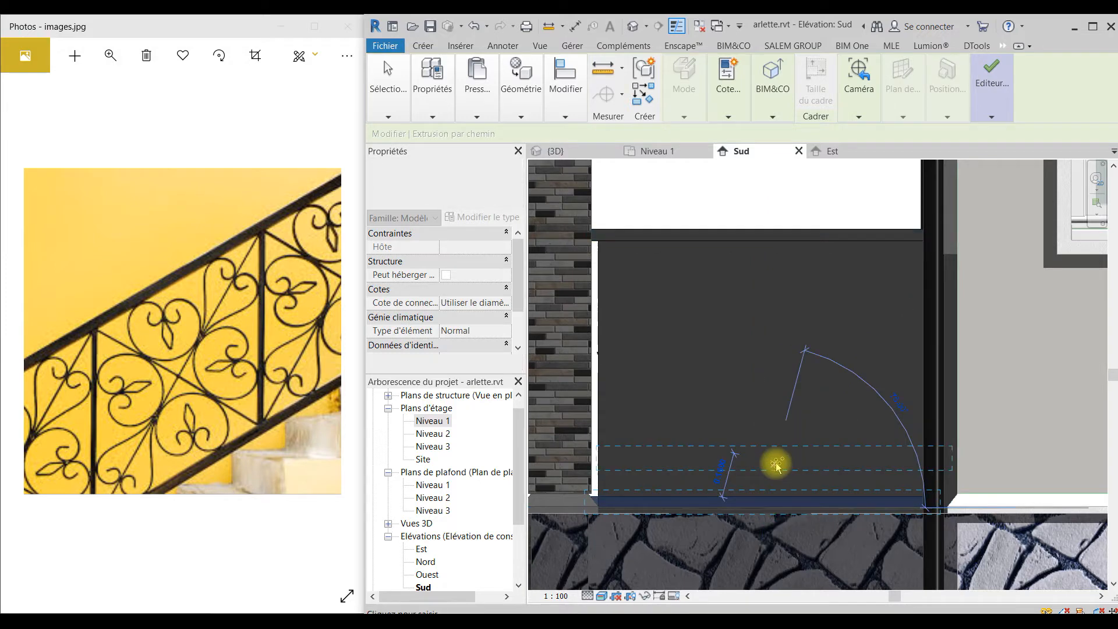
pyautogui.press('Escape')
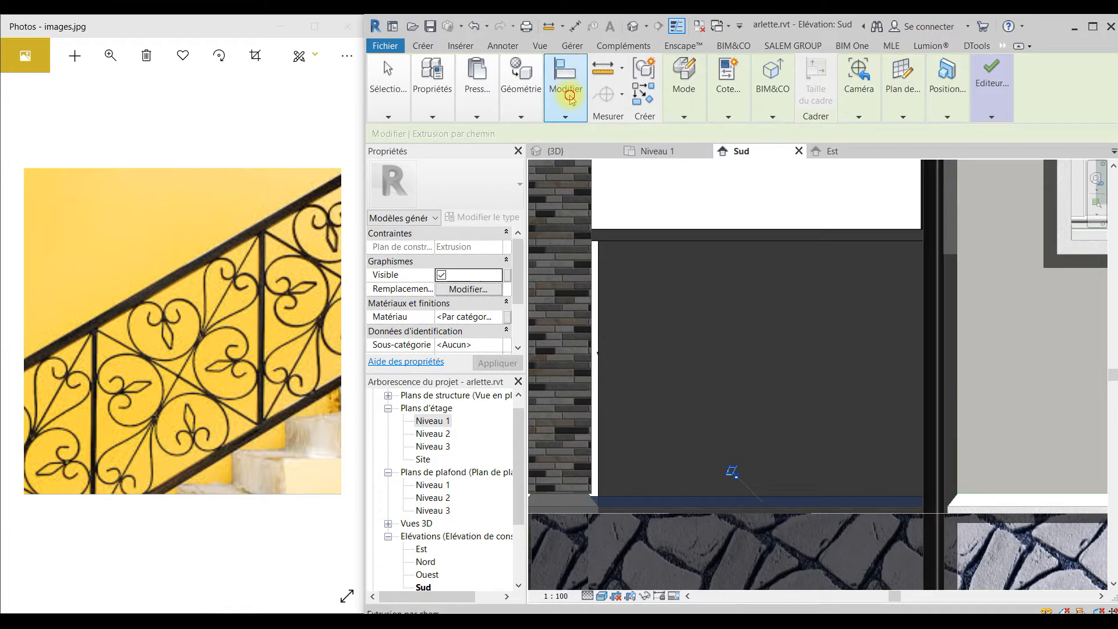
# Move the copied bottom rail up slightly so a gap separates it from the stone base
pyautogui.click(564, 81)
pyautogui.click(753, 497)
pyautogui.click(780, 468)
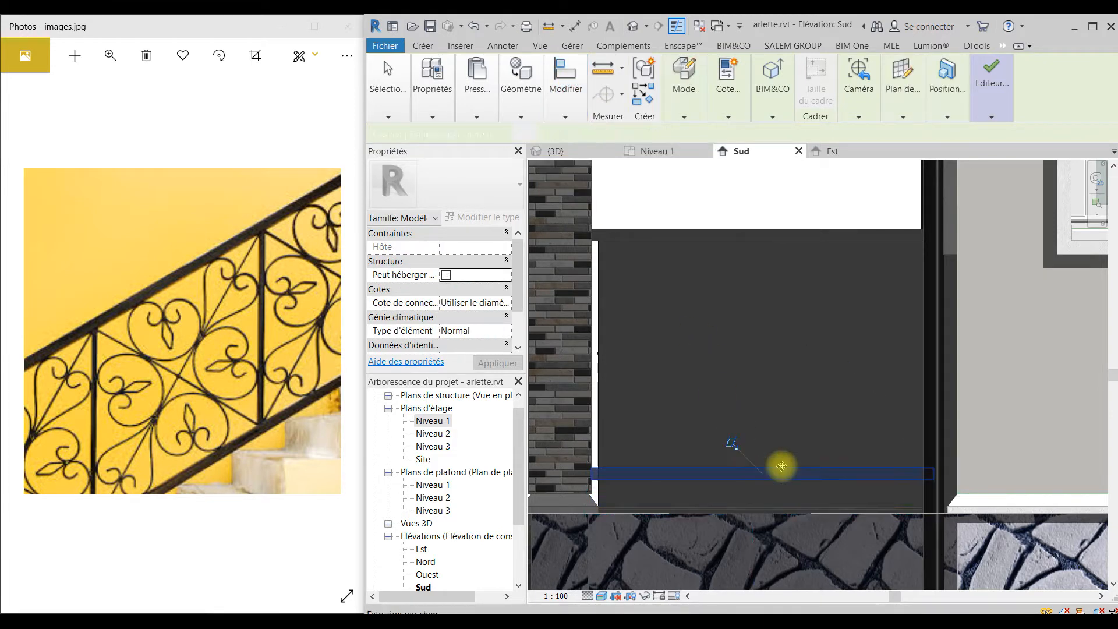
pyautogui.press('Escape')
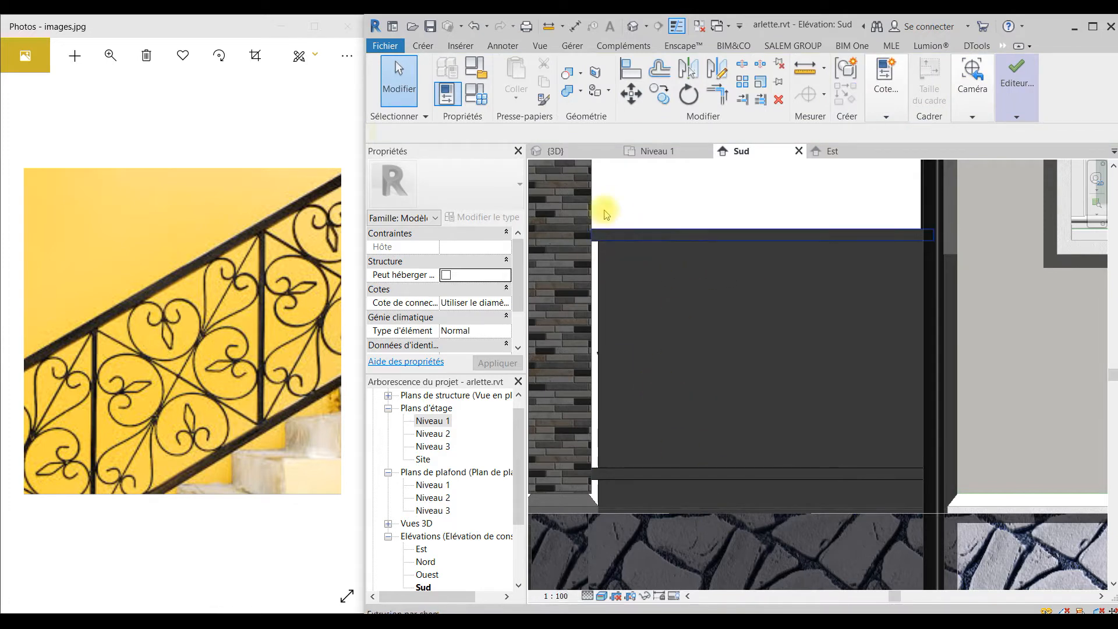
# Start a new sweep for the diagonal bar
pyautogui.click(424, 46)
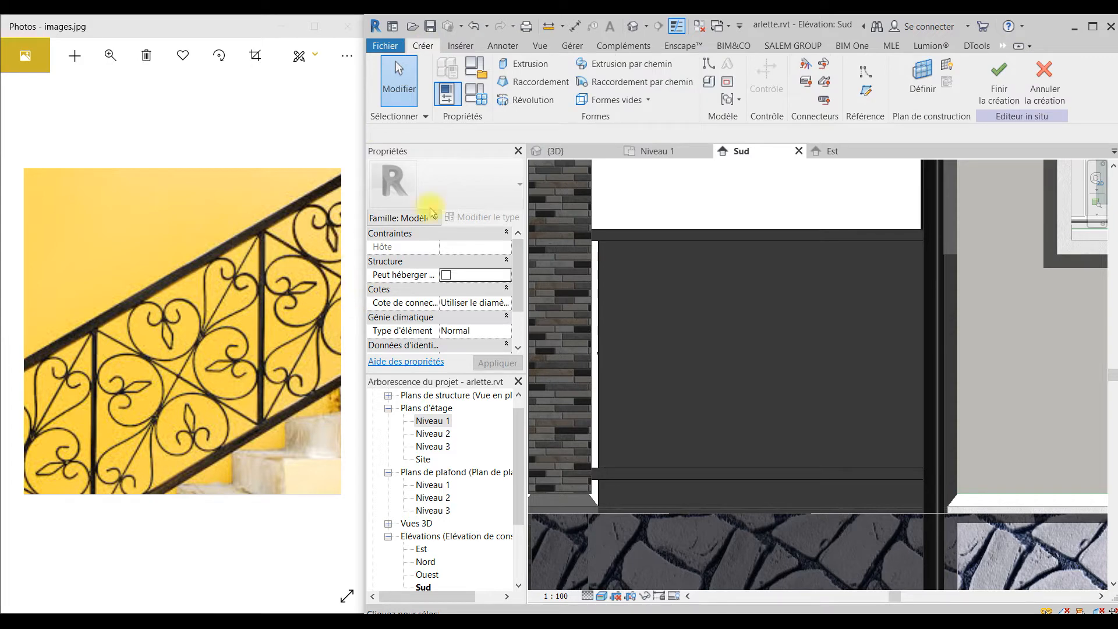
pyautogui.click(617, 64)
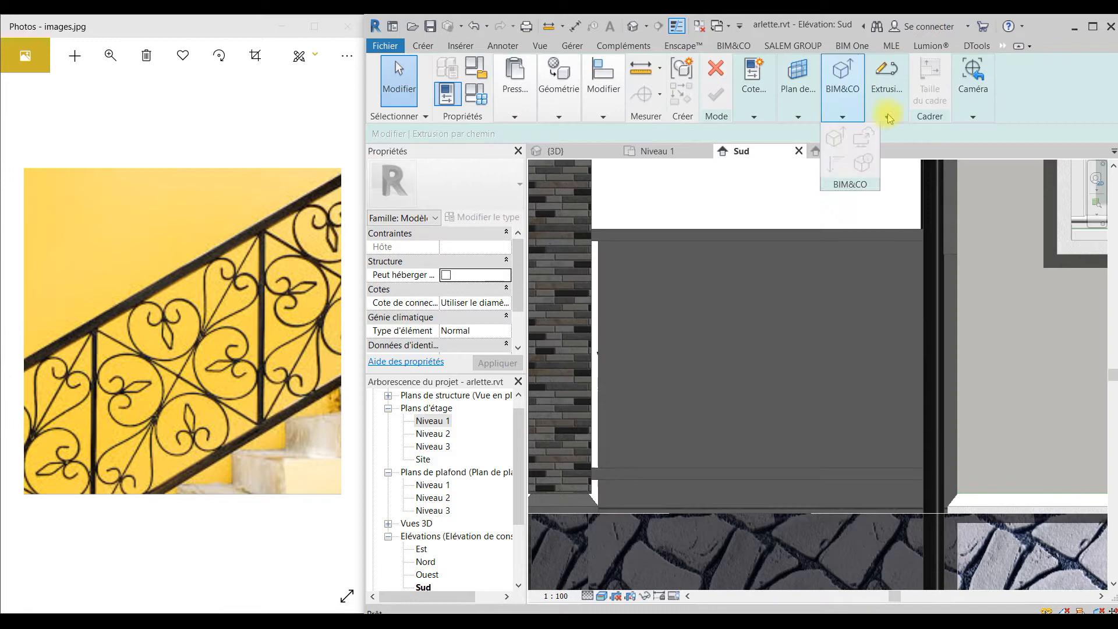
pyautogui.click(887, 114)
pyautogui.click(792, 144)
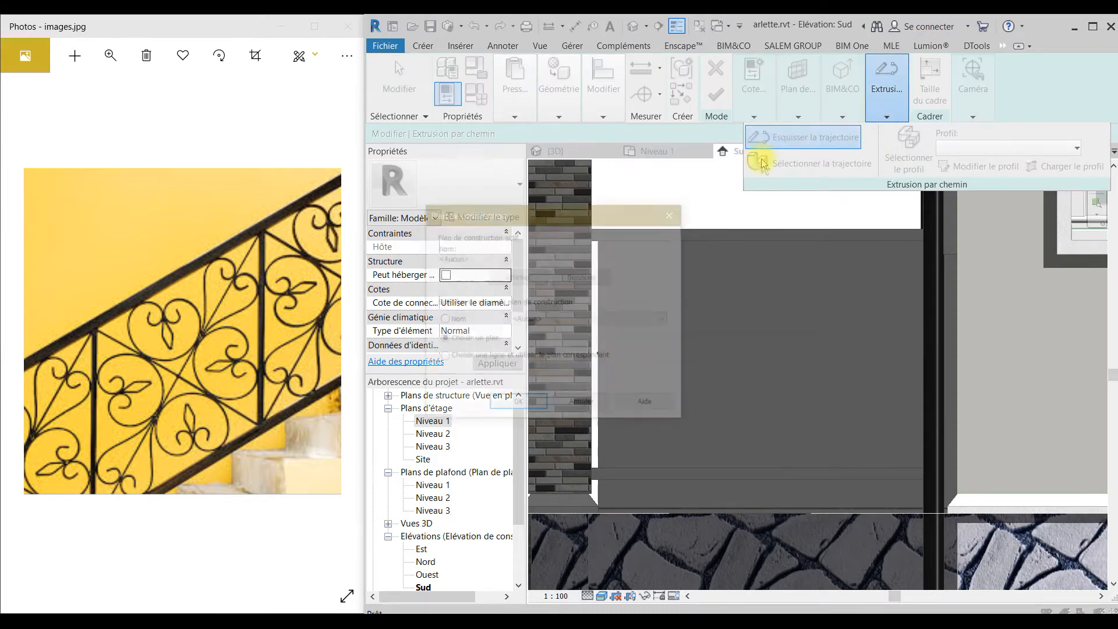
pyautogui.click(526, 406)
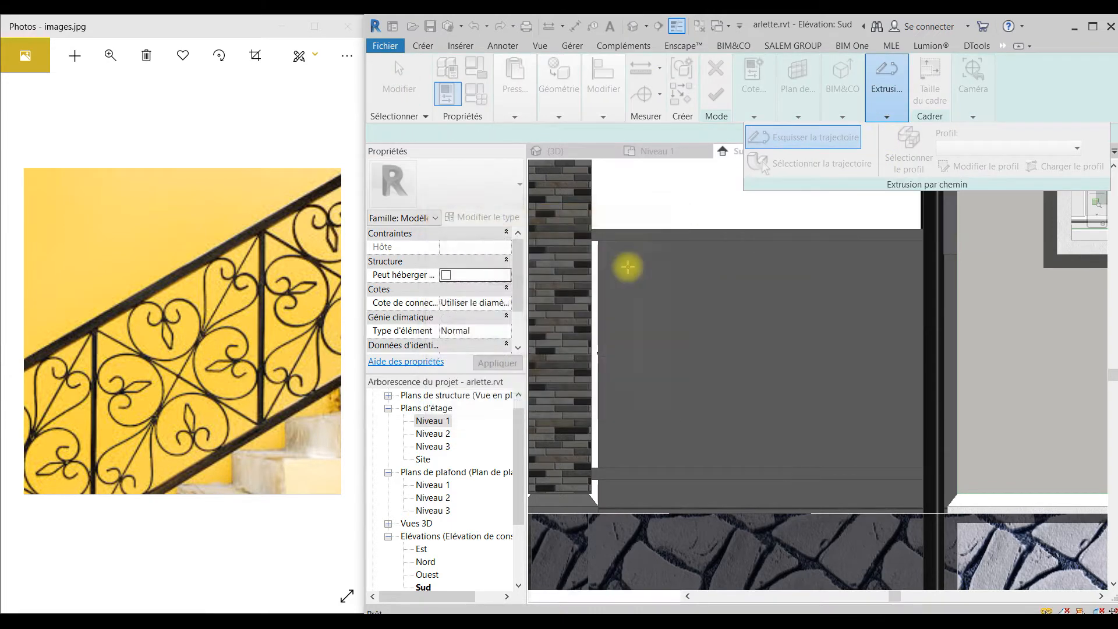
pyautogui.click(598, 267)
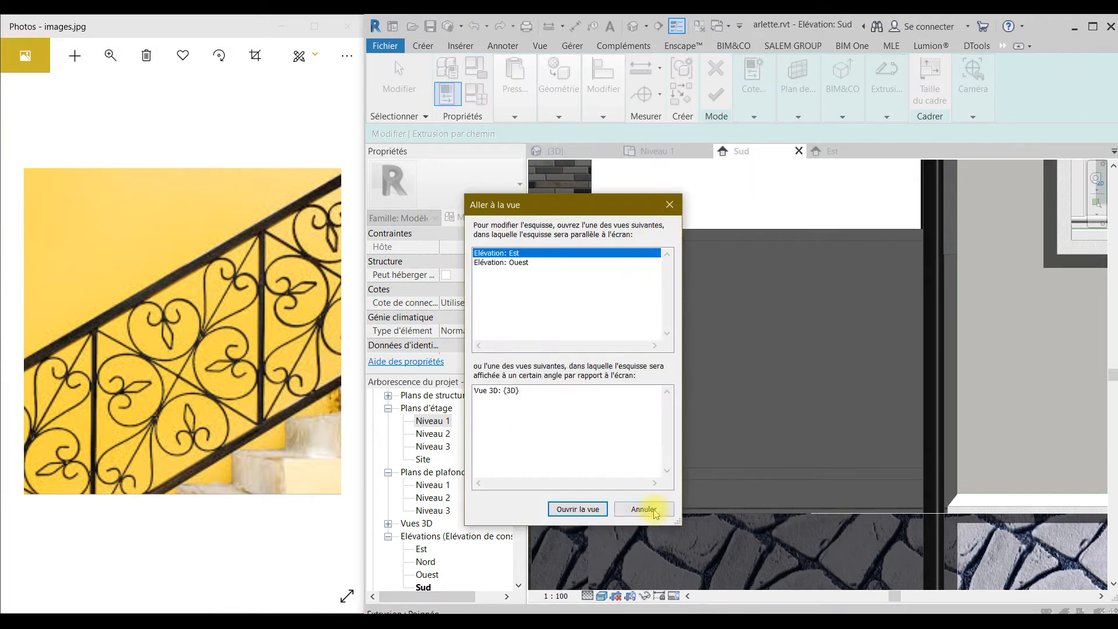
pyautogui.click(644, 509)
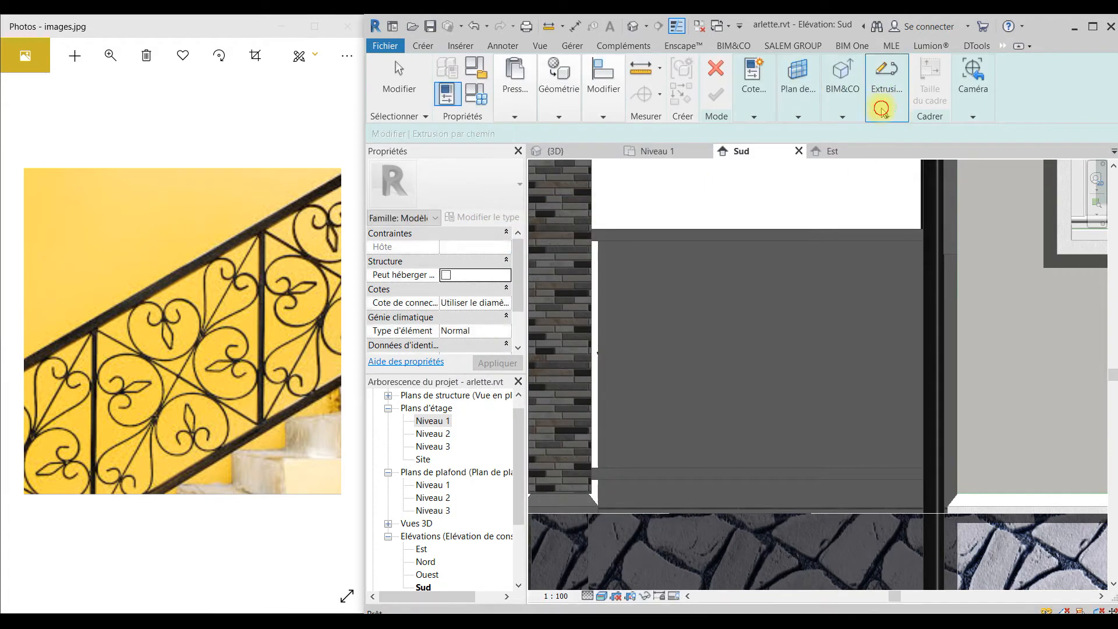
# Sketch the sweep path on a picked plane, choosing the dark panel's front face as the work plane
pyautogui.click(886, 117)
pyautogui.click(821, 137)
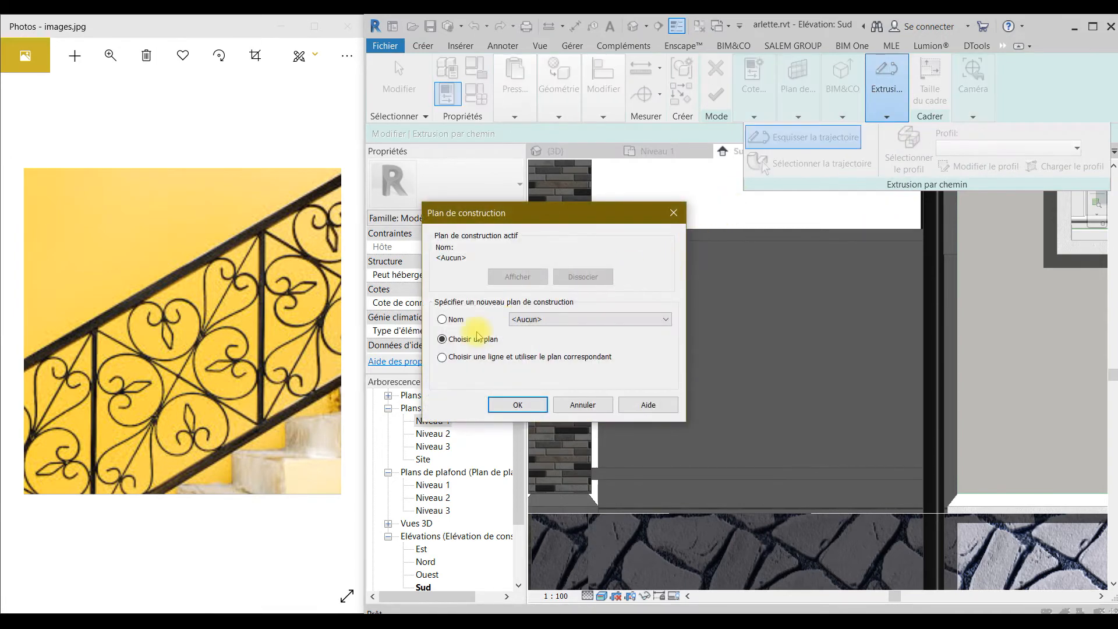
pyautogui.click(518, 406)
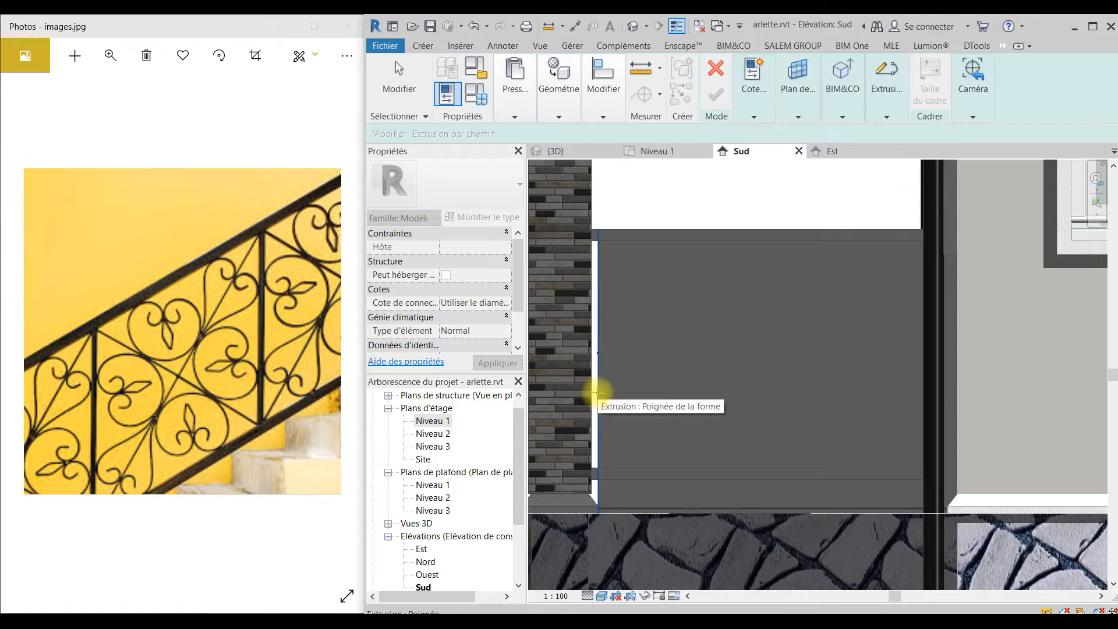
pyautogui.press('Tab')
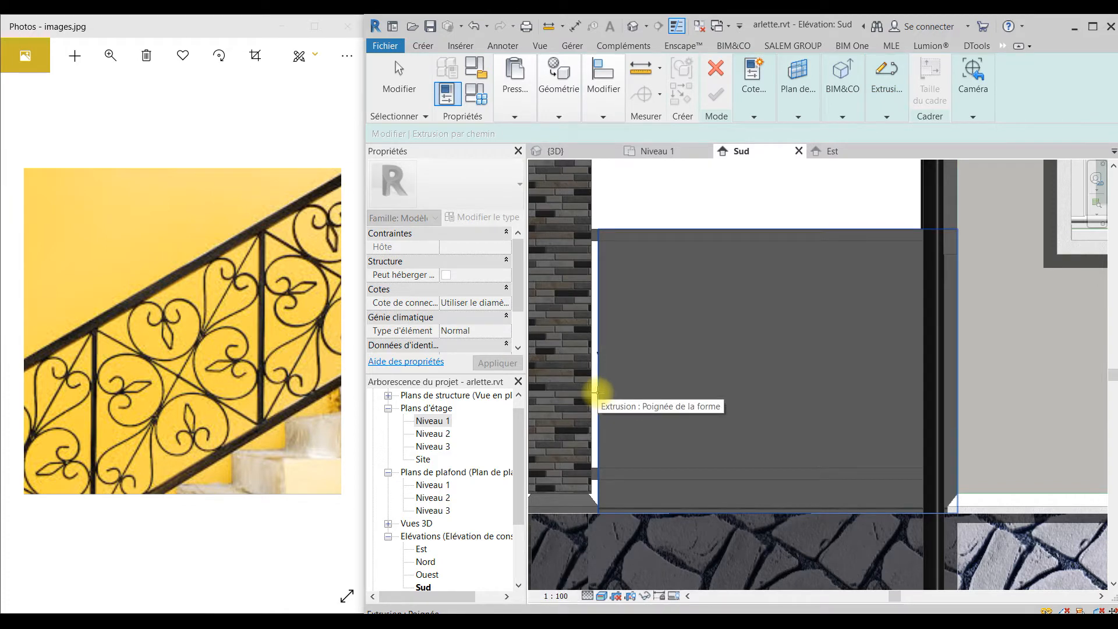
pyautogui.click(597, 391)
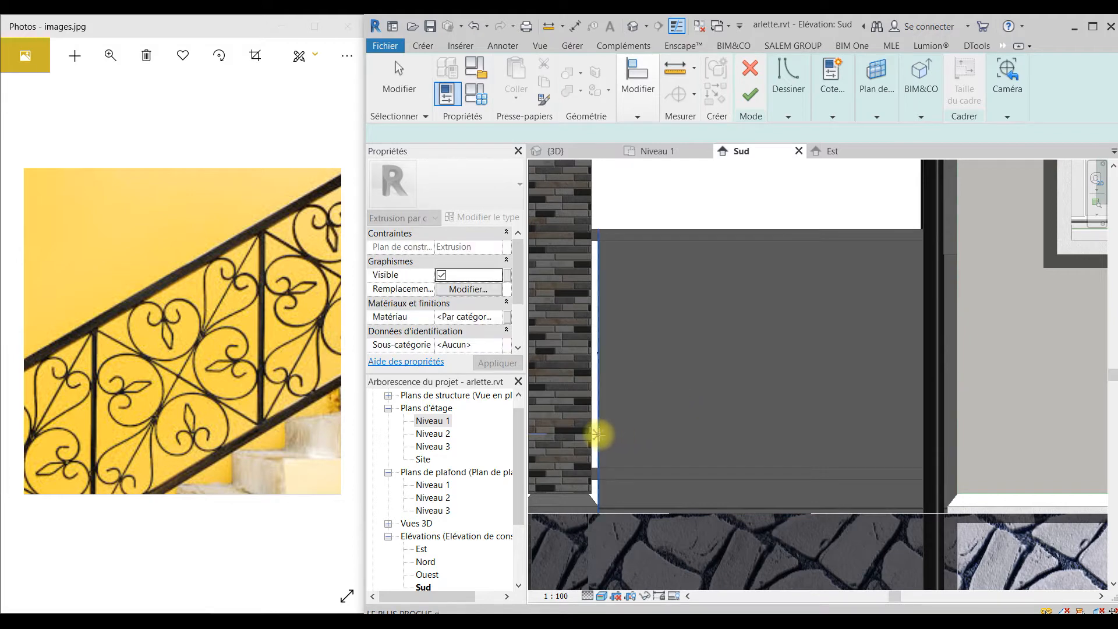
# Draw a diagonal path line about 1.42 m long from the bottom rail's upper left corner to the top rail's lower right corner
pyautogui.scroll(2, 597, 434)
pyautogui.scroll(-2, 598, 429)
pyautogui.scroll(1, 660, 435)
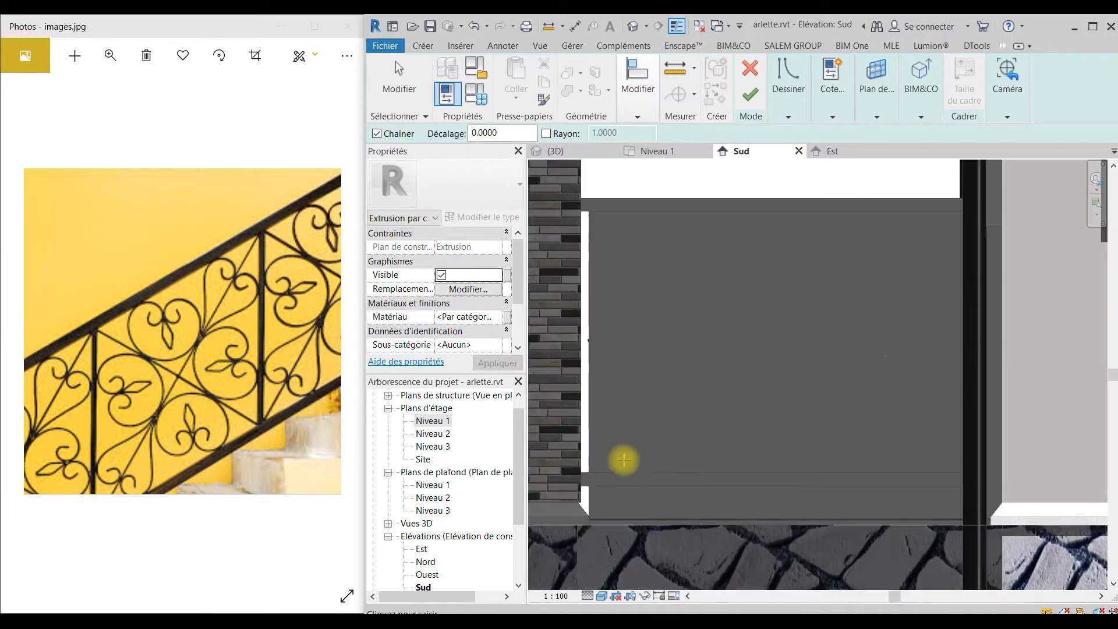
pyautogui.click(580, 471)
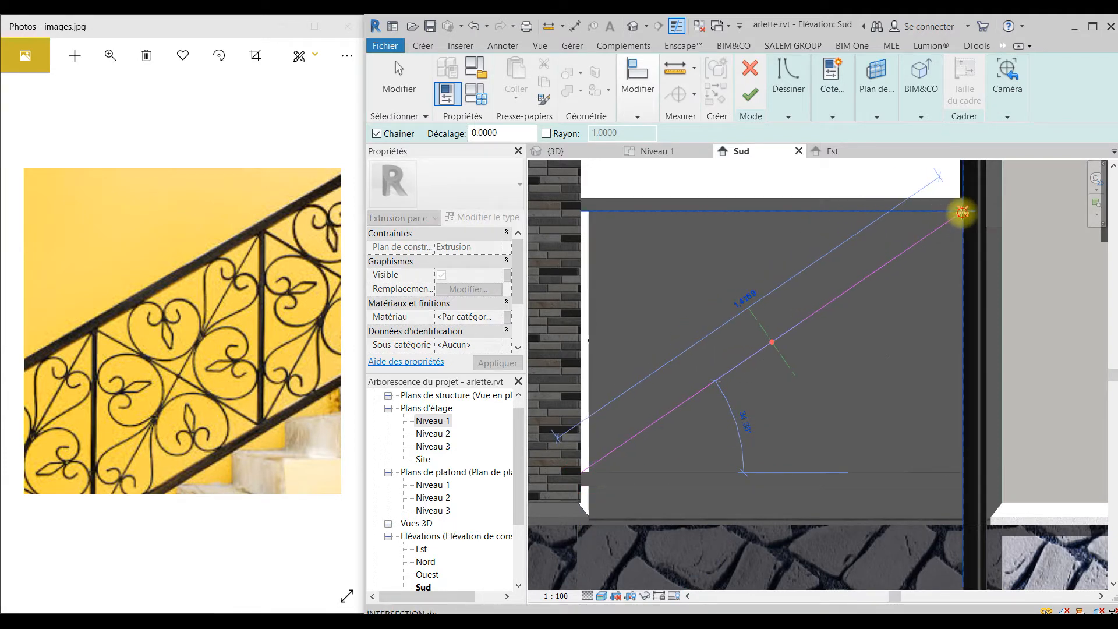
pyautogui.click(963, 212)
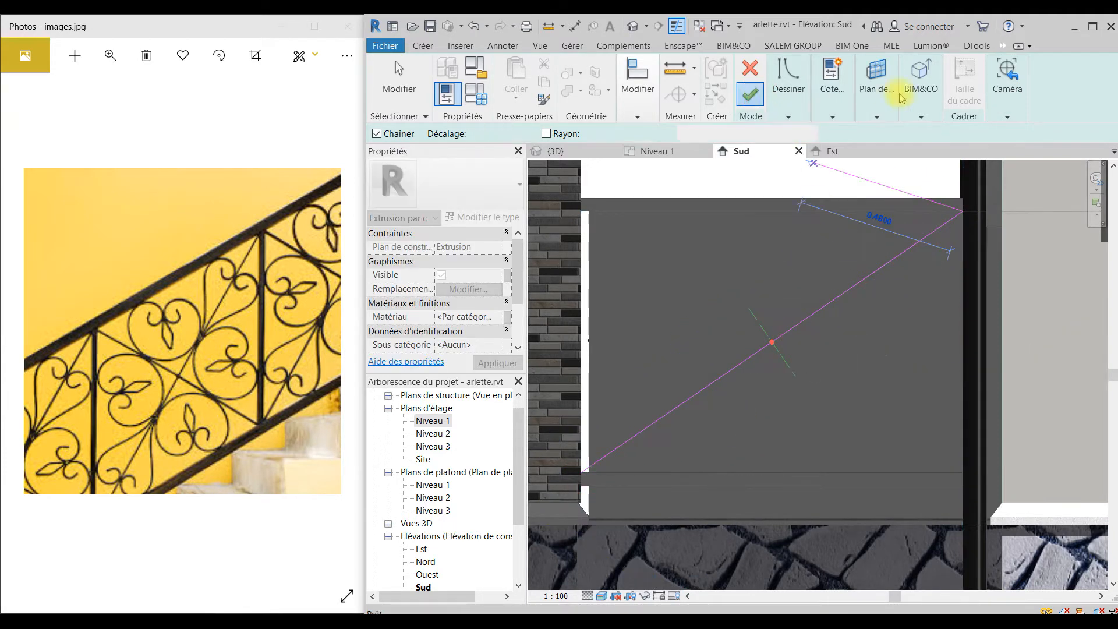
# Edit the sweep profile by sketch in the Est elevation, showing the path's reference point up close
pyautogui.click(886, 111)
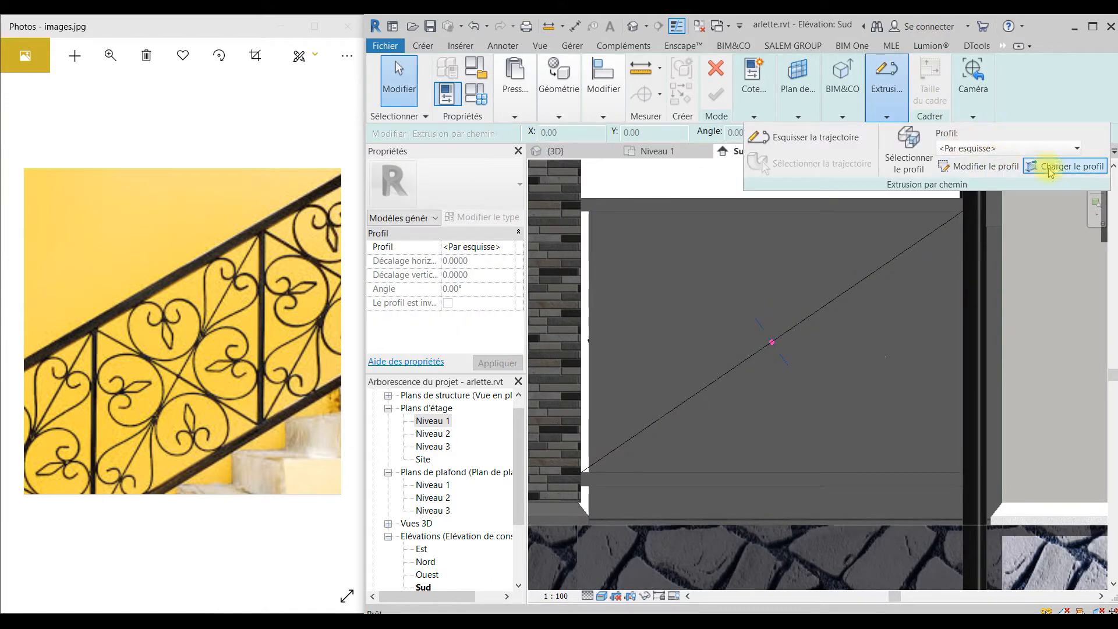
pyautogui.click(995, 169)
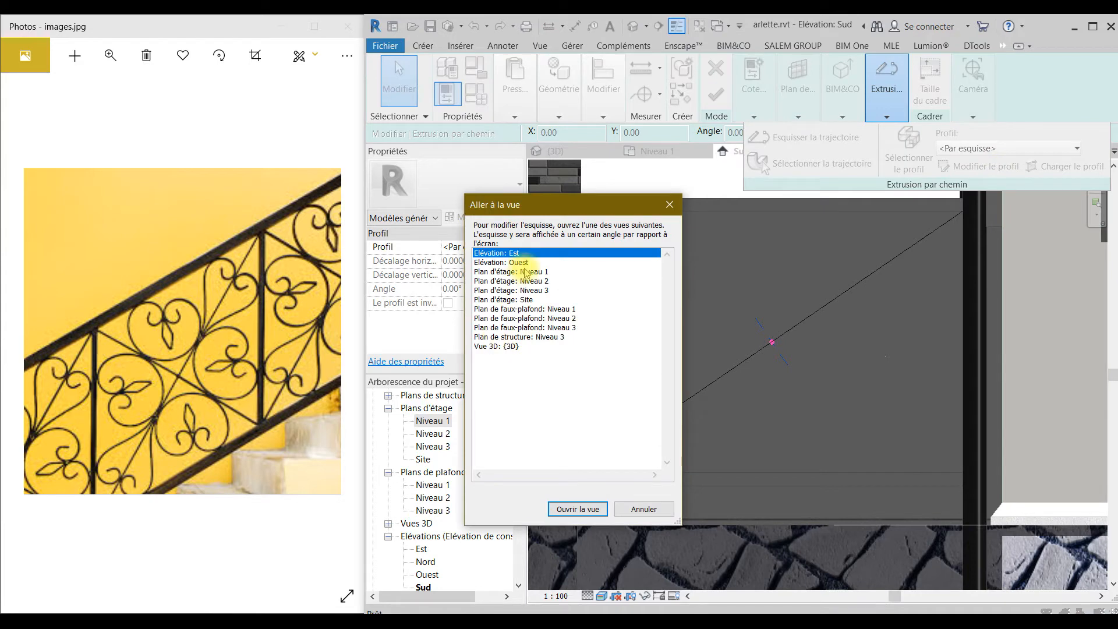
pyautogui.click(577, 509)
pyautogui.scroll(-5, 777, 343)
pyautogui.scroll(-2, 777, 343)
pyautogui.scroll(8, 771, 507)
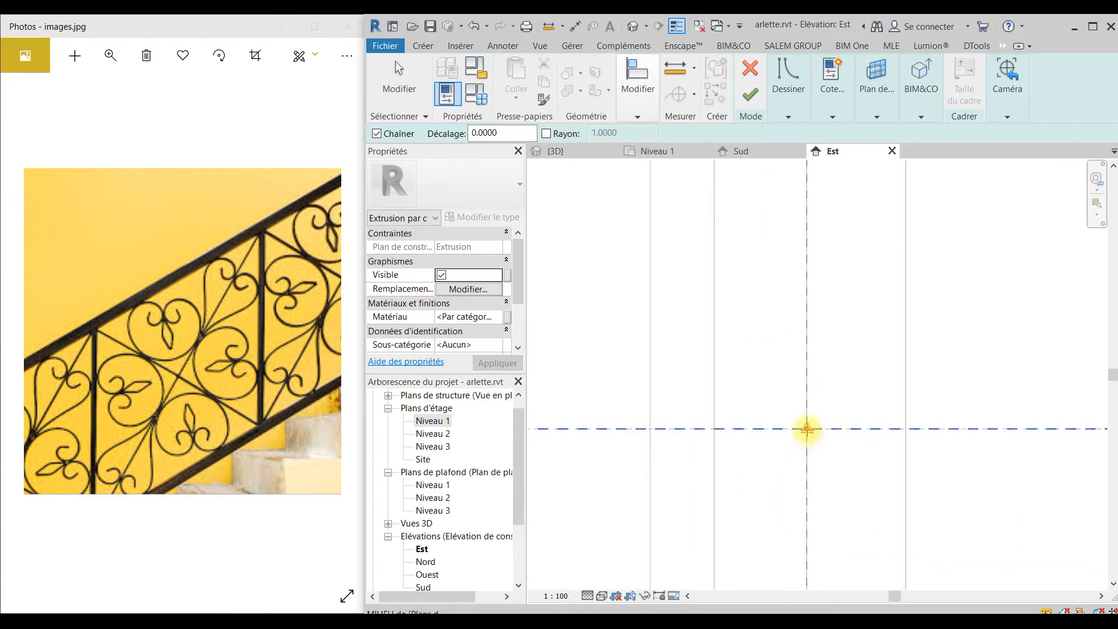
# Draw a circular profile of about 0.005 m radius centred on the path's reference point, and finish the profile and the sweep
pyautogui.click(789, 100)
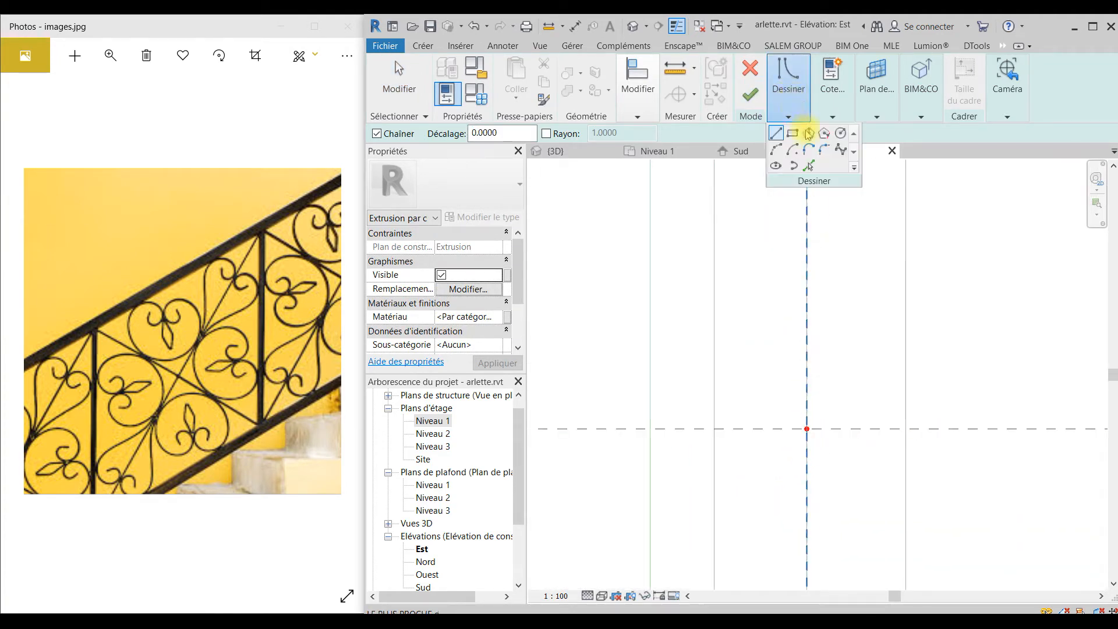
pyautogui.click(839, 133)
pyautogui.click(807, 429)
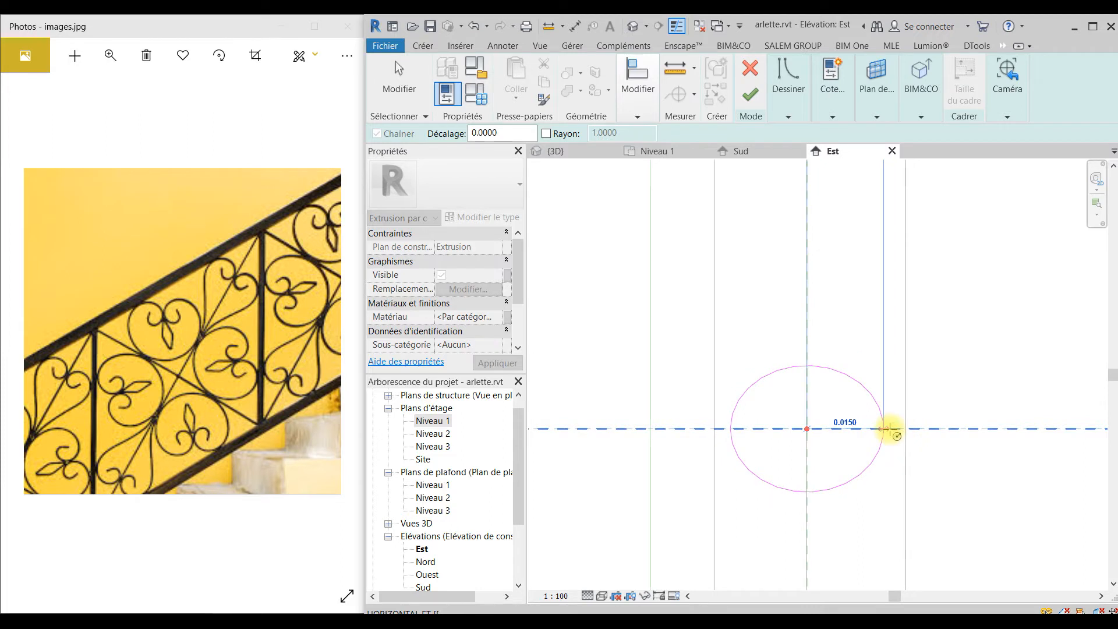
pyautogui.click(835, 429)
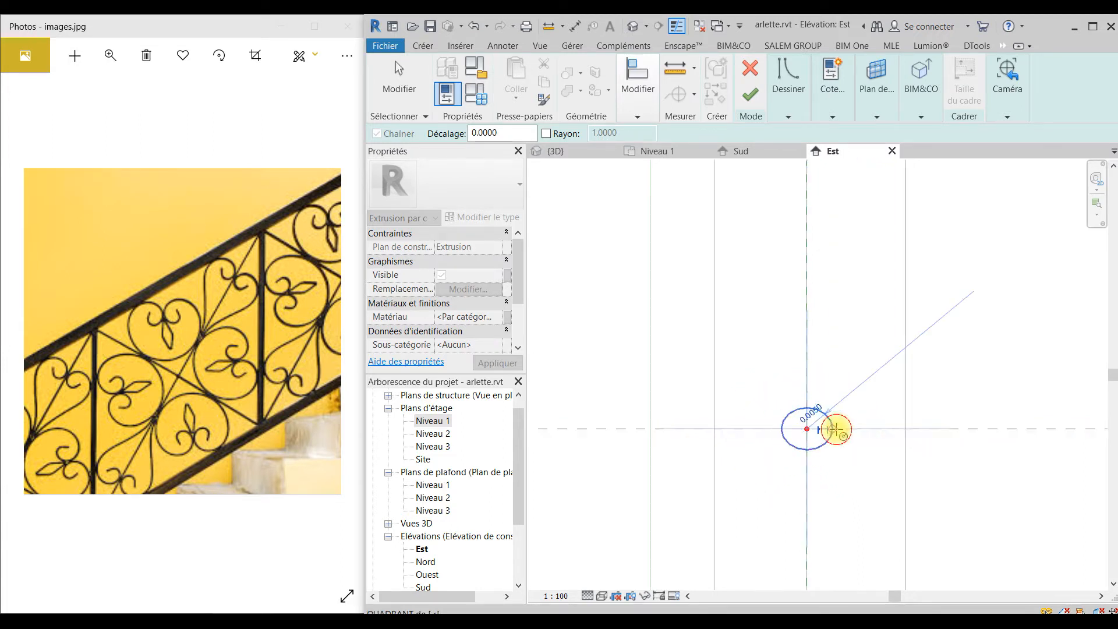
pyautogui.click(750, 98)
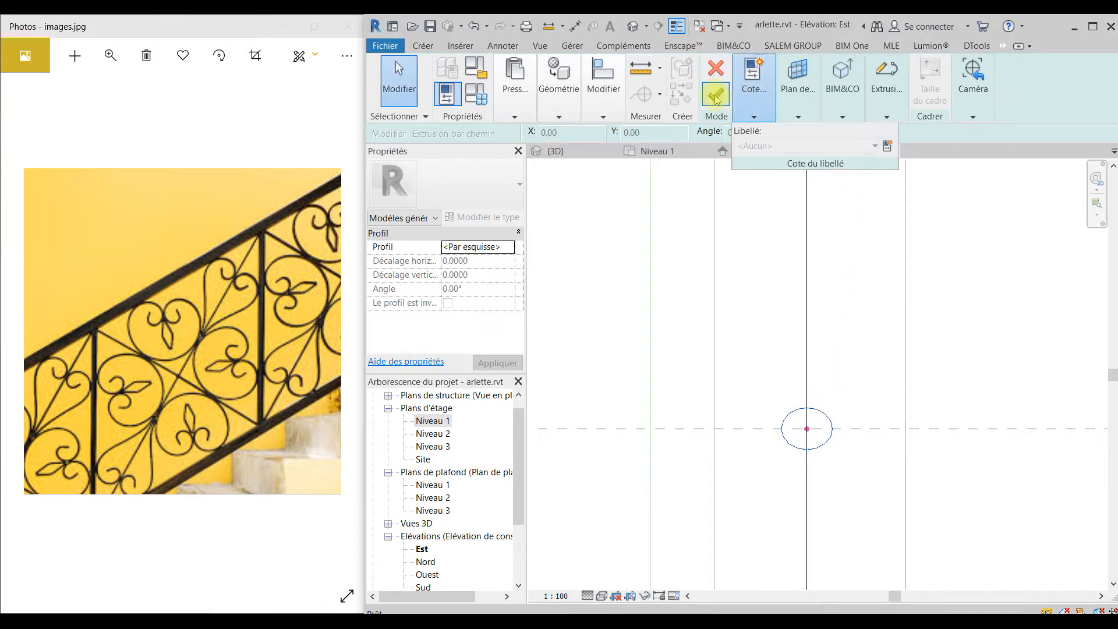
pyautogui.click(717, 98)
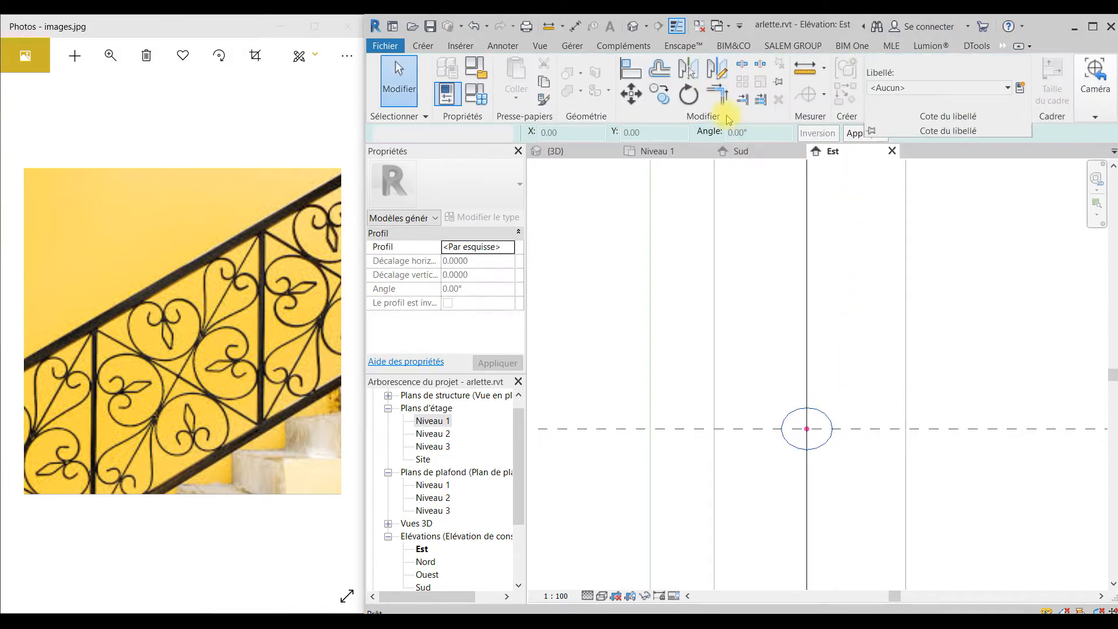
# In the Sud elevation, start another sweep with a sketched path and pick the dark panel's front face as its work plane
pyautogui.click(740, 152)
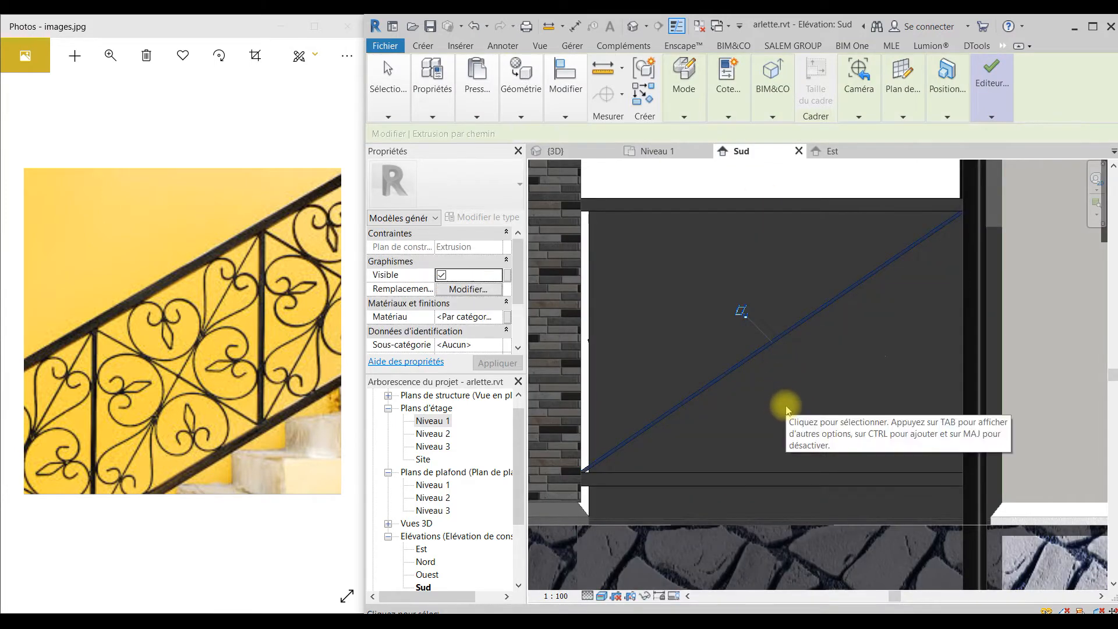
pyautogui.click(804, 386)
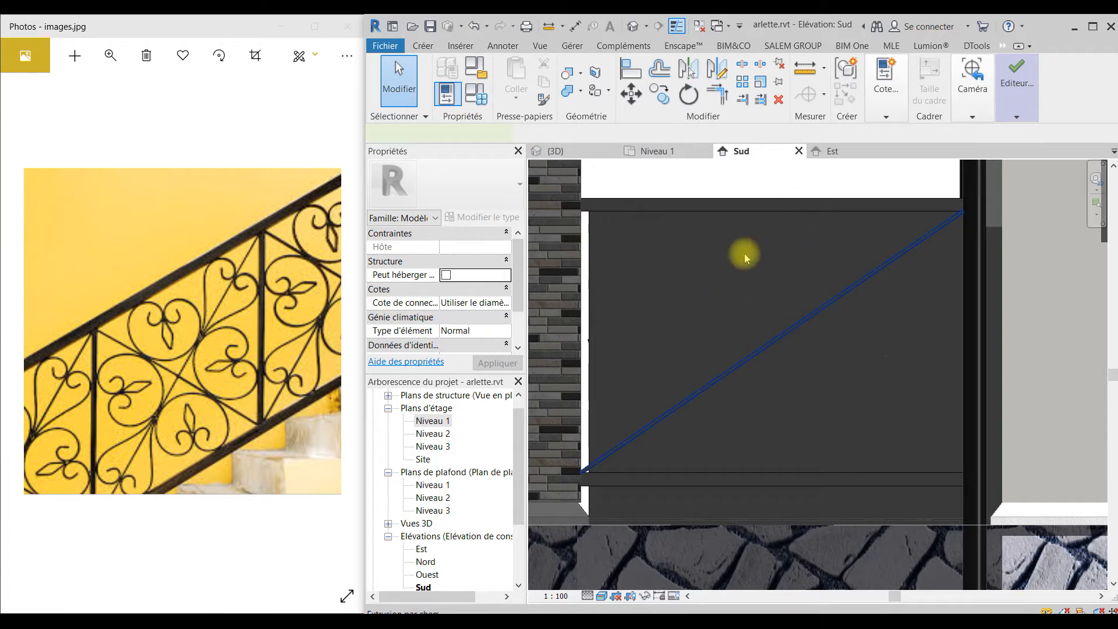
pyautogui.click(741, 312)
pyautogui.click(425, 47)
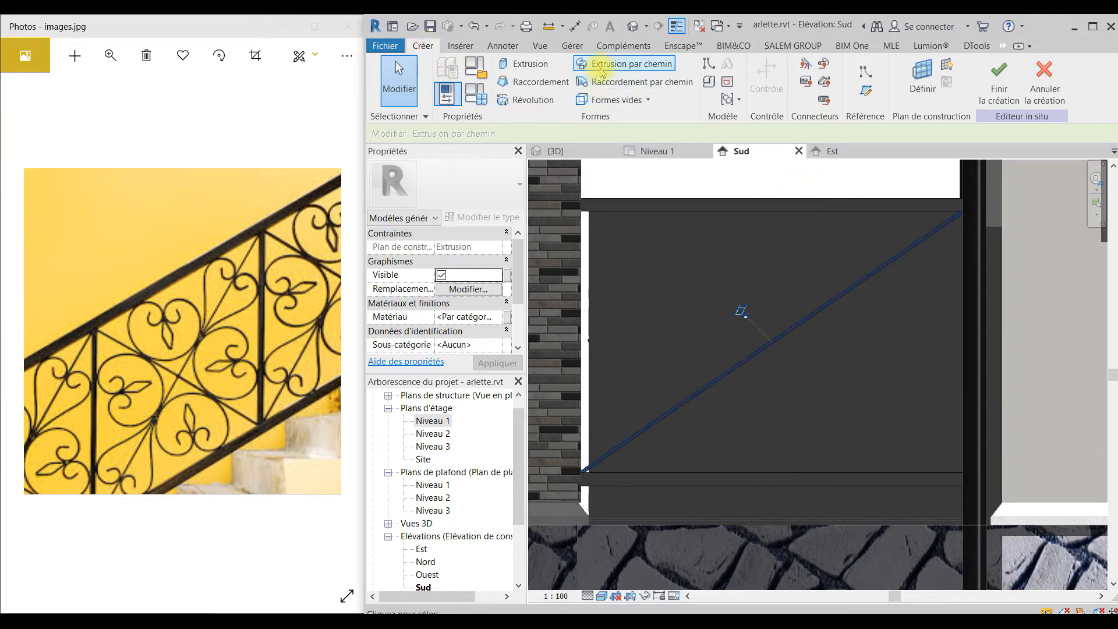
pyautogui.click(887, 102)
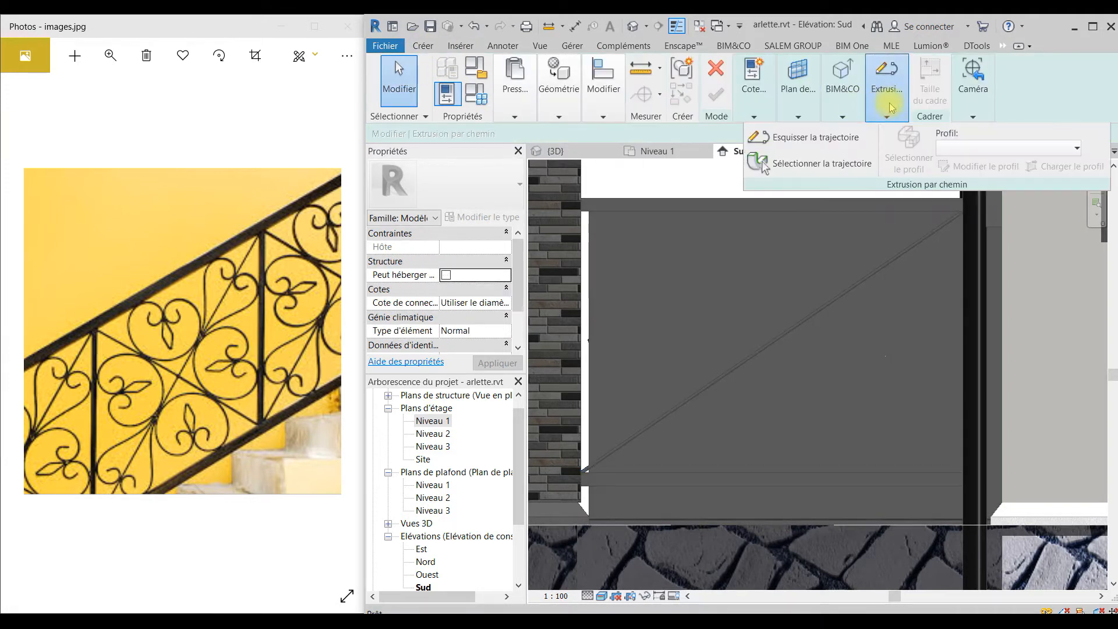
pyautogui.click(795, 140)
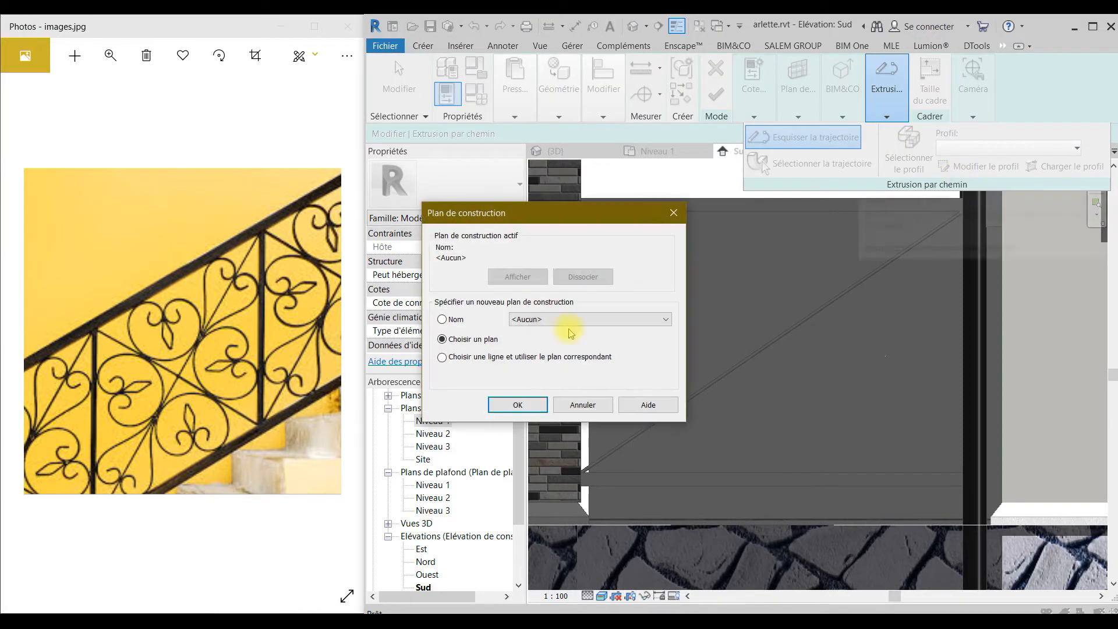
pyautogui.click(527, 405)
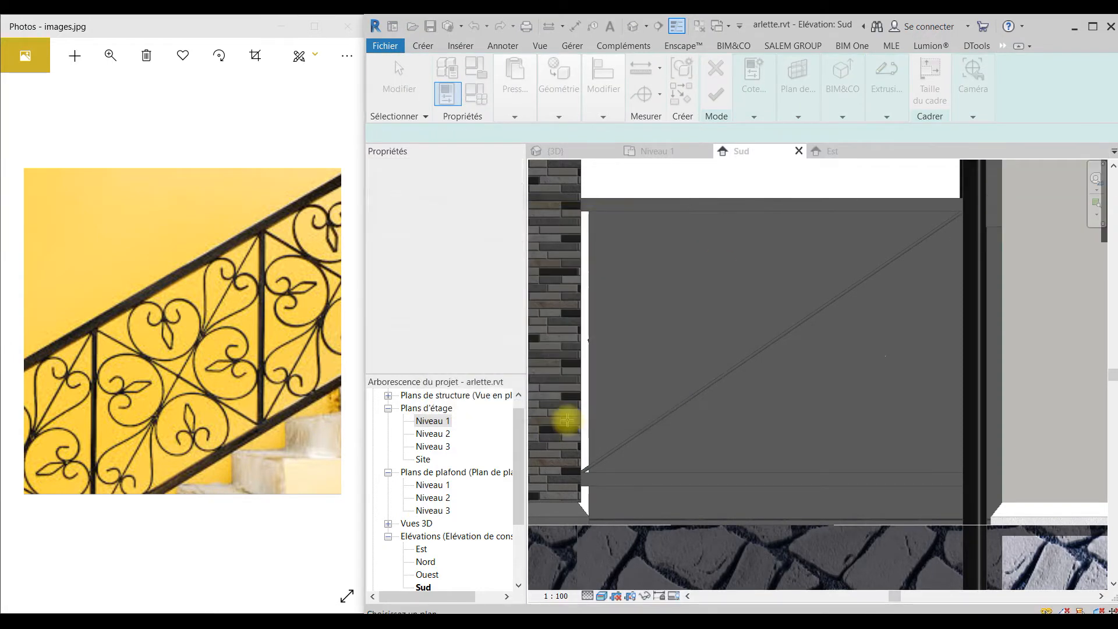
pyautogui.press('Tab')
pyautogui.click(592, 395)
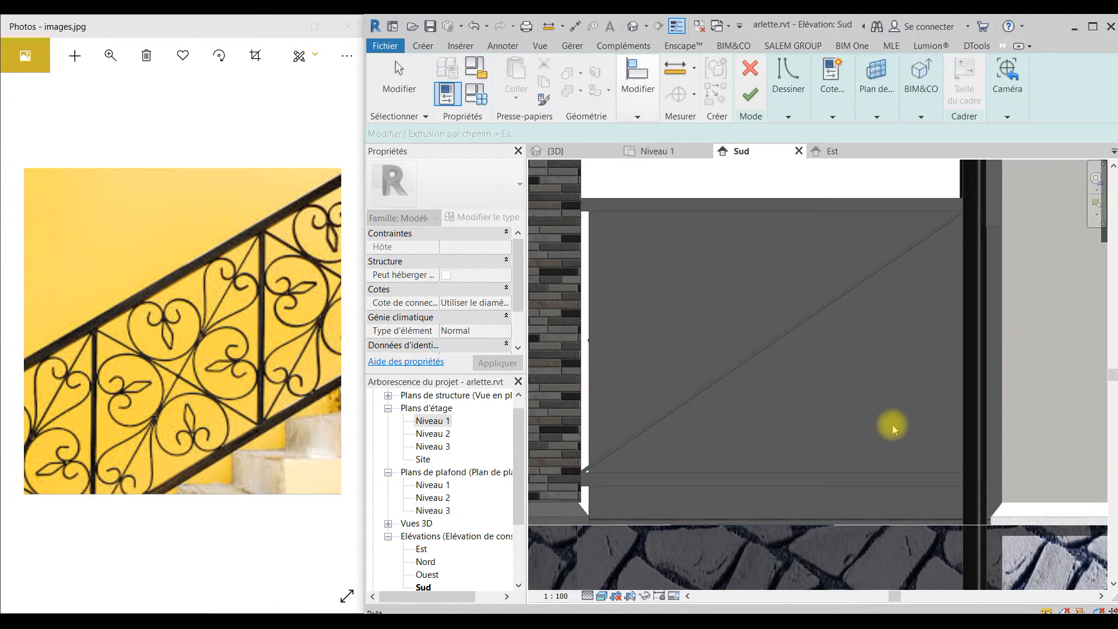
# Draw a diagonal path line about 1.52 m long from the top rail's lower left corner to the bottom rail's upper edge, just beyond the black post
pyautogui.click(581, 210)
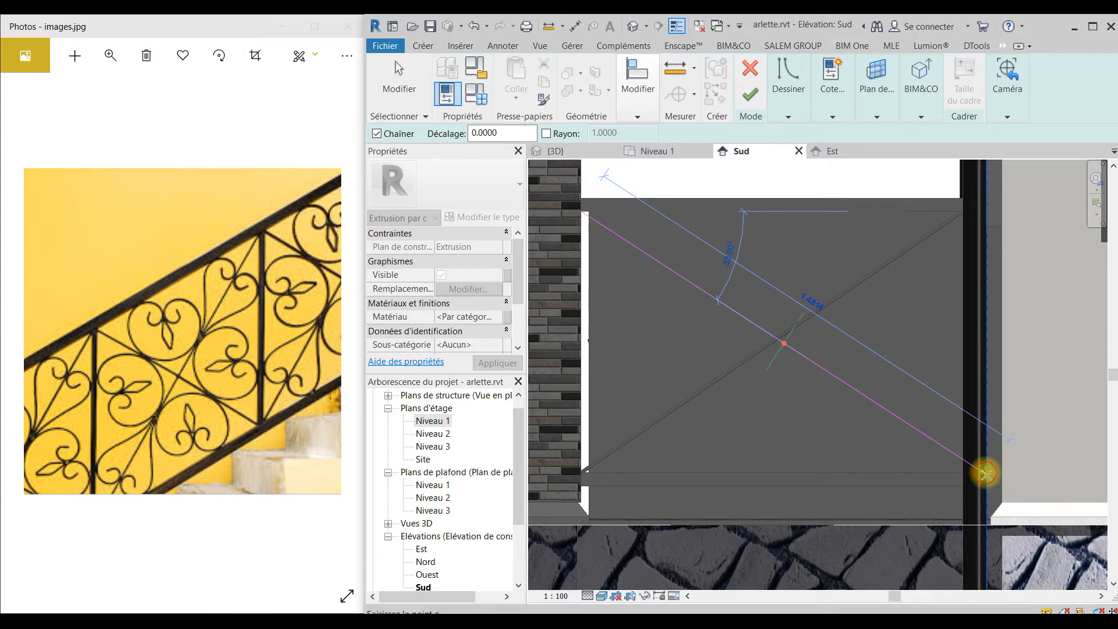
pyautogui.click(985, 472)
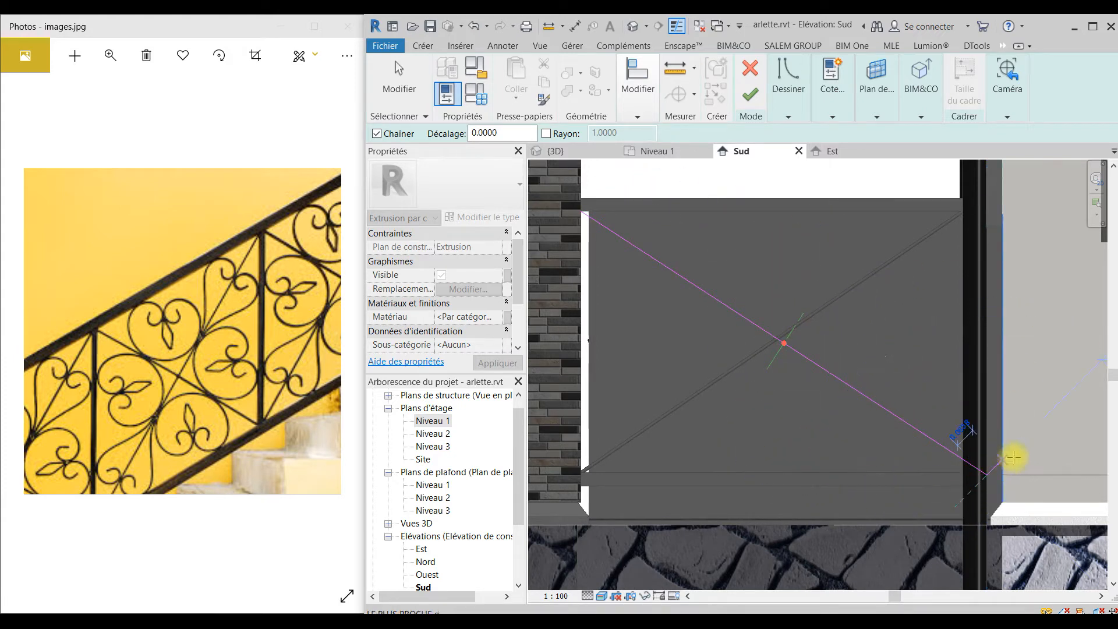
pyautogui.press('Escape')
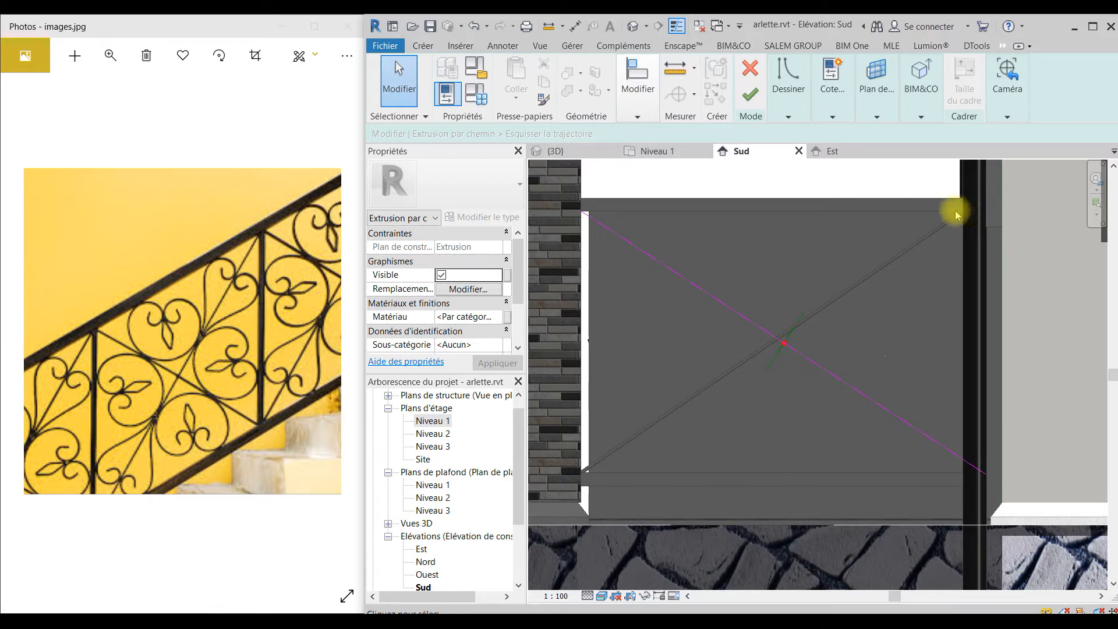
pyautogui.click(982, 475)
pyautogui.moveTo(985, 474); pyautogui.dragTo(964, 473)
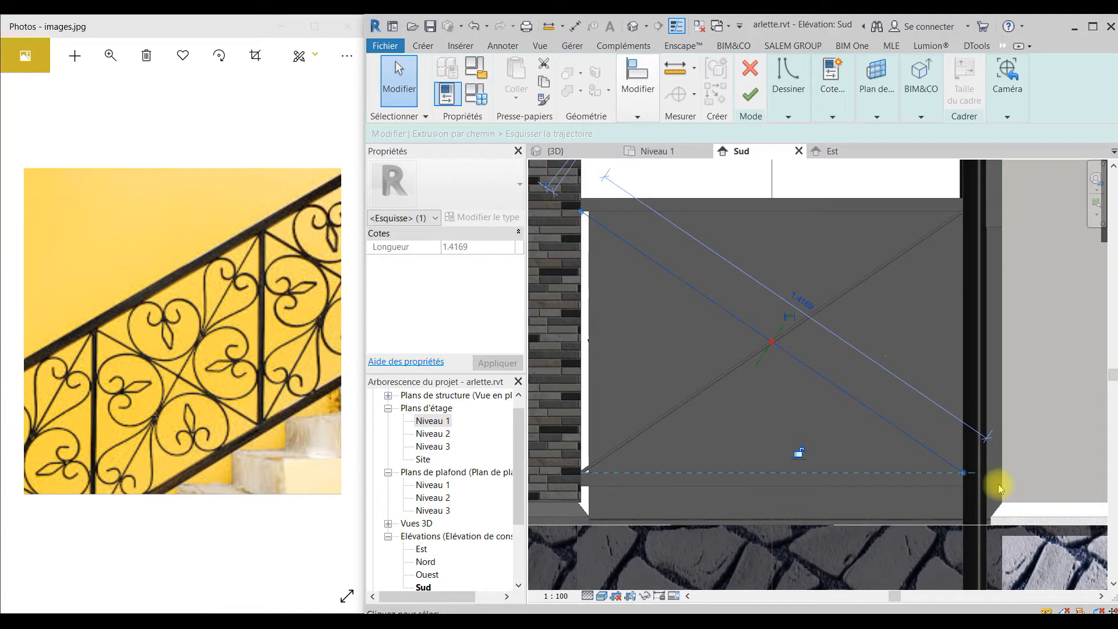
pyautogui.moveTo(962, 471)
pyautogui.mouseDown()
pyautogui.moveTo(1006, 474)
pyautogui.moveTo(1003, 501)
pyautogui.moveTo(1010, 471)
pyautogui.moveTo(1004, 500)
pyautogui.moveTo(1005, 466)
pyautogui.moveTo(995, 459)
pyautogui.moveTo(1003, 474)
pyautogui.mouseUp()
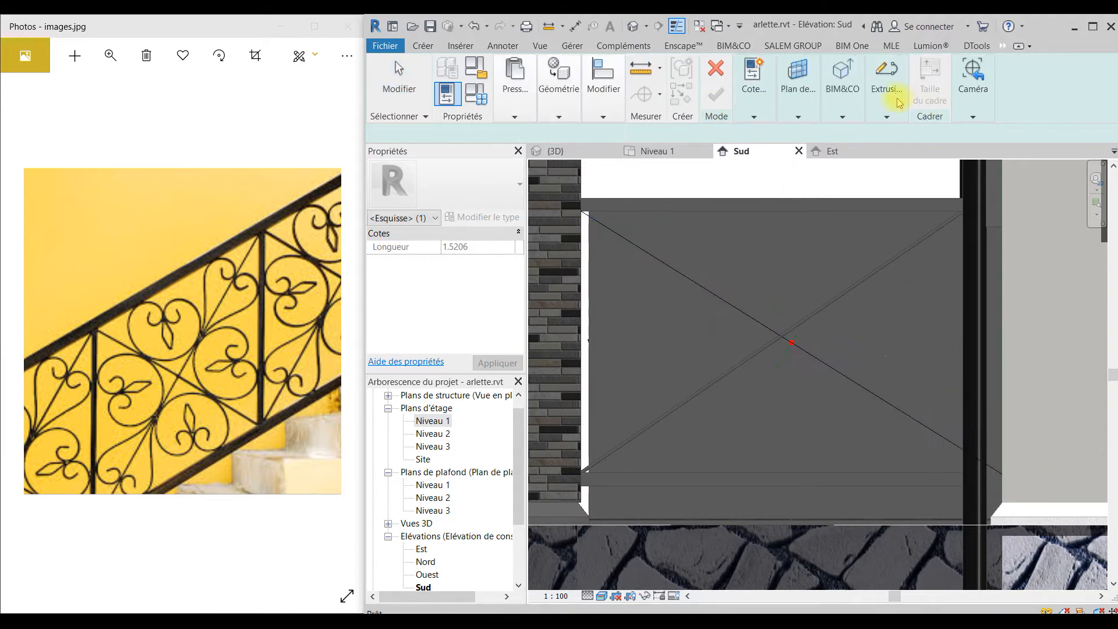
# Edit the profile in the Est elevation as a circle of 0.005 m radius centred on the path's reference point, and finish the sweep
pyautogui.click(895, 103)
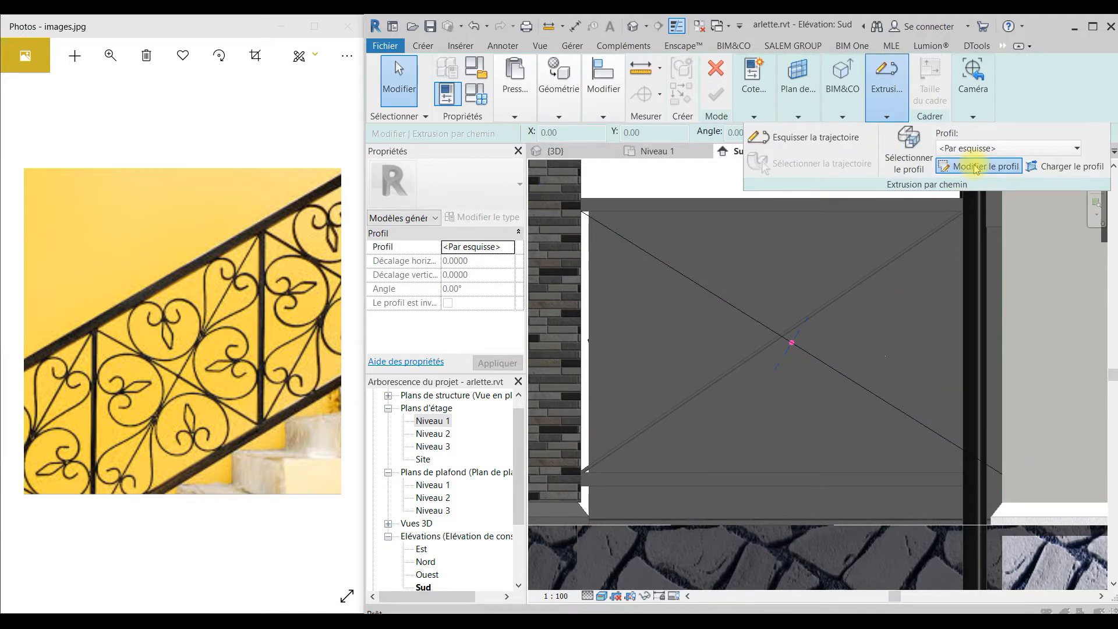
pyautogui.click(977, 168)
pyautogui.click(564, 510)
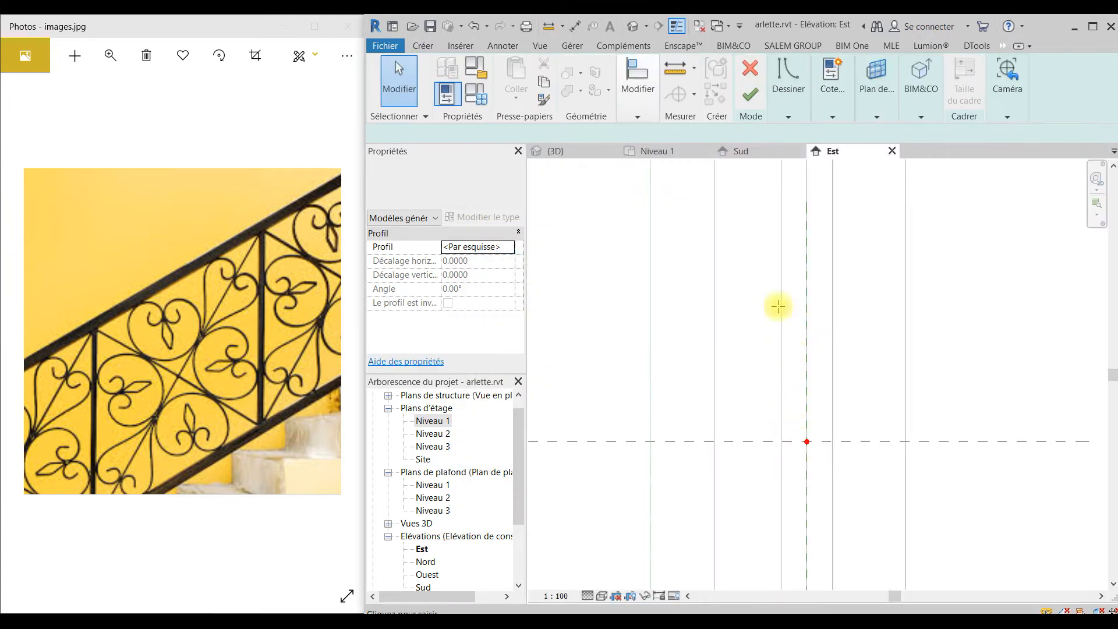
pyautogui.click(789, 97)
pyautogui.click(839, 133)
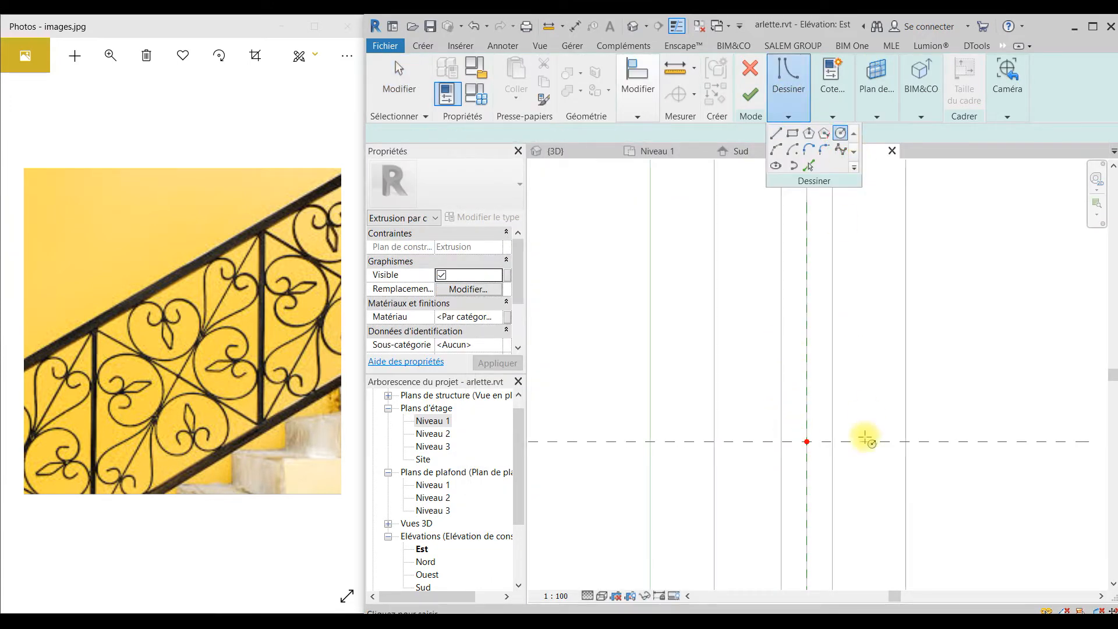
pyautogui.click(806, 441)
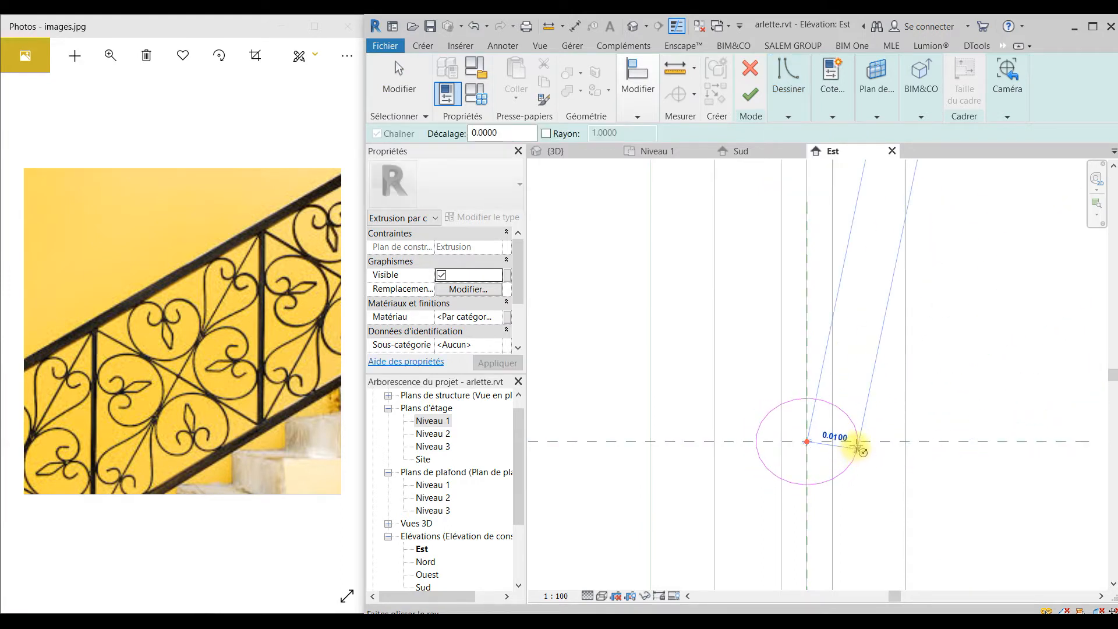
pyautogui.write('0.00')
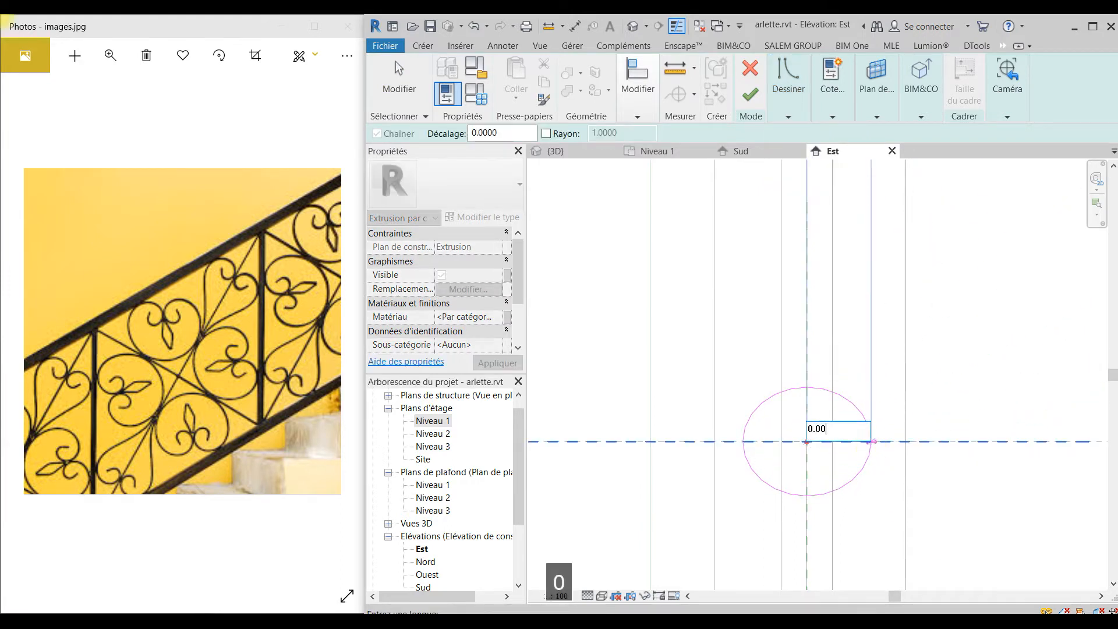
pyautogui.write('5')
pyautogui.press('Return')
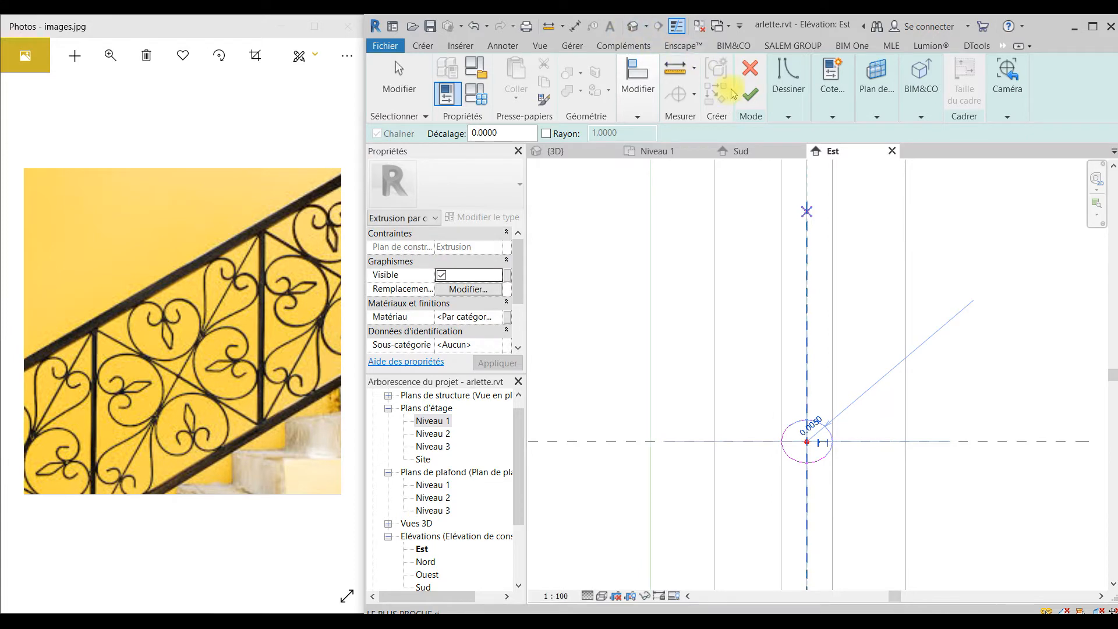
pyautogui.click(753, 100)
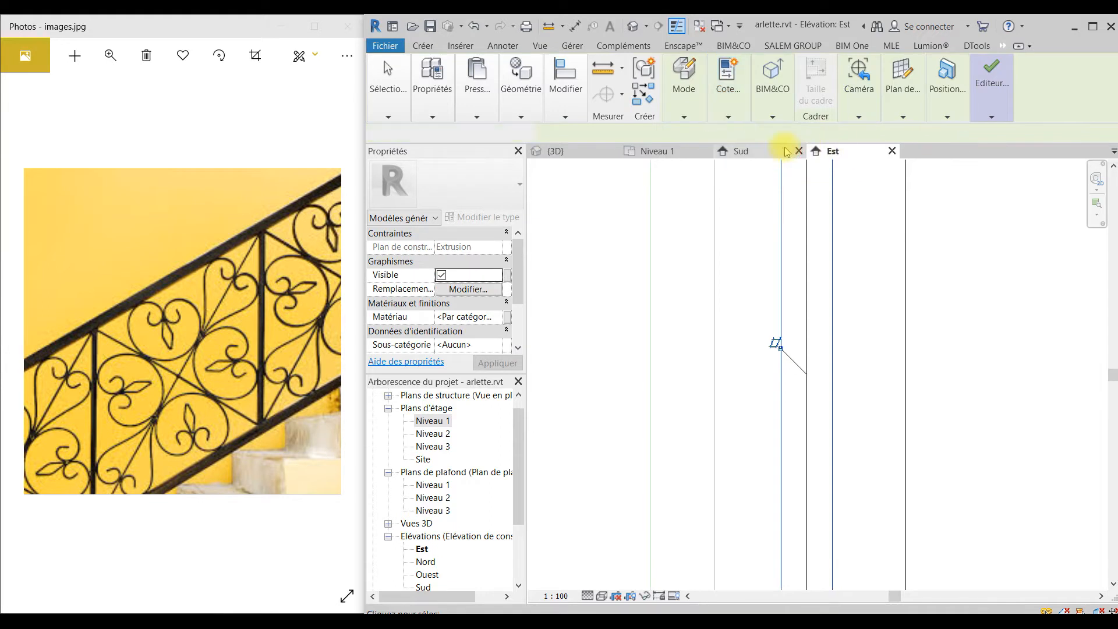
# In the Sud elevation, edit the rising diagonal bar's path to extend its upper end past the black post, about 1.52 m long, and finish
pyautogui.click(738, 157)
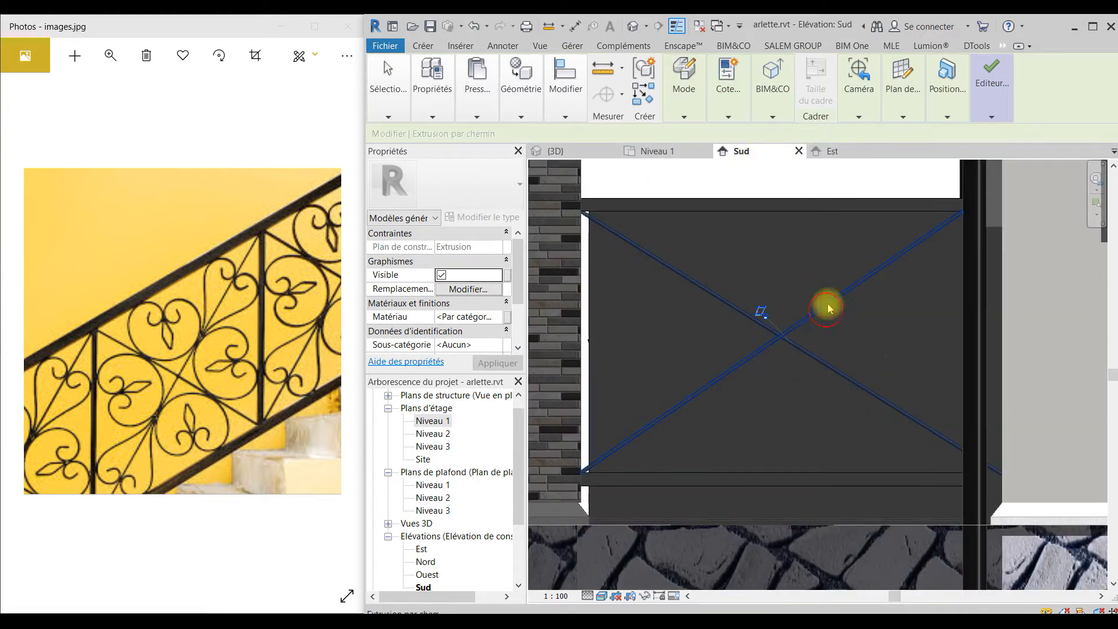
pyautogui.click(688, 94)
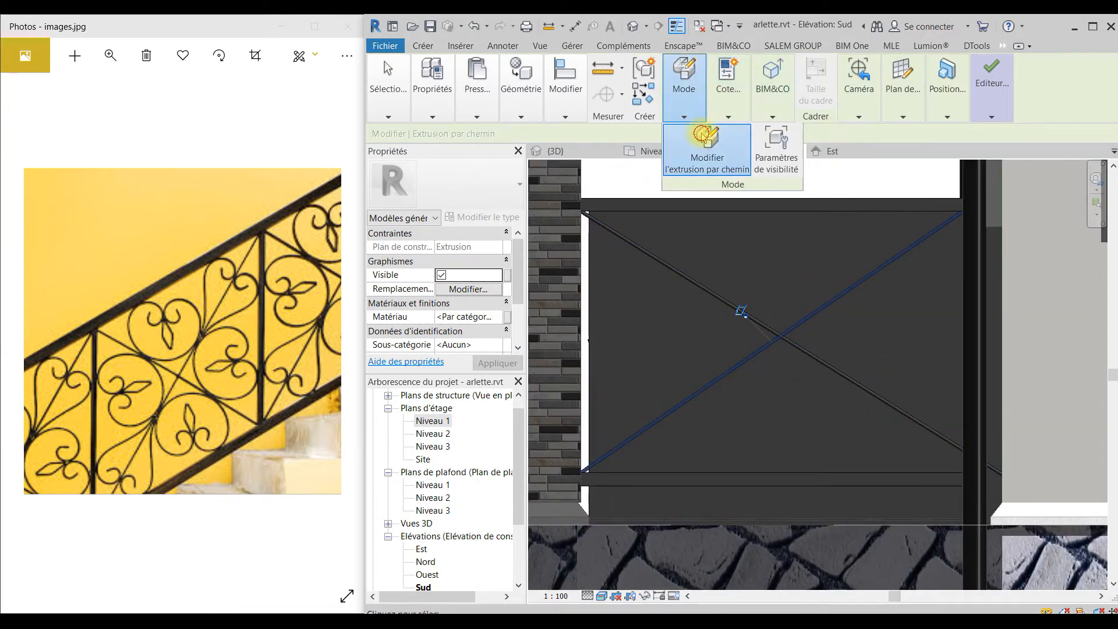
pyautogui.click(710, 143)
pyautogui.click(882, 96)
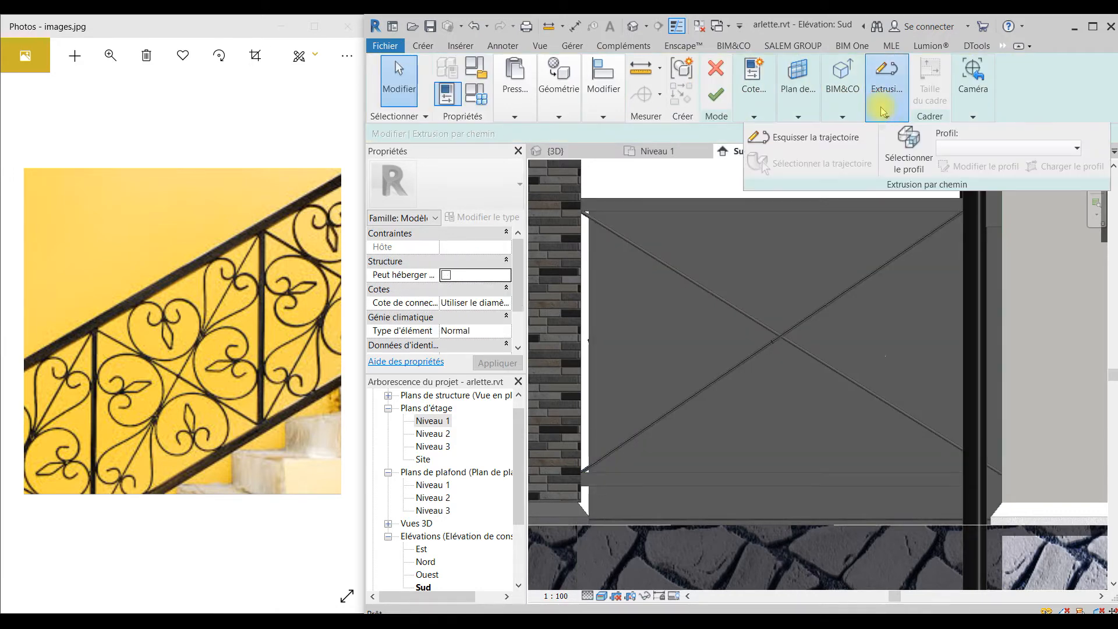
pyautogui.click(801, 136)
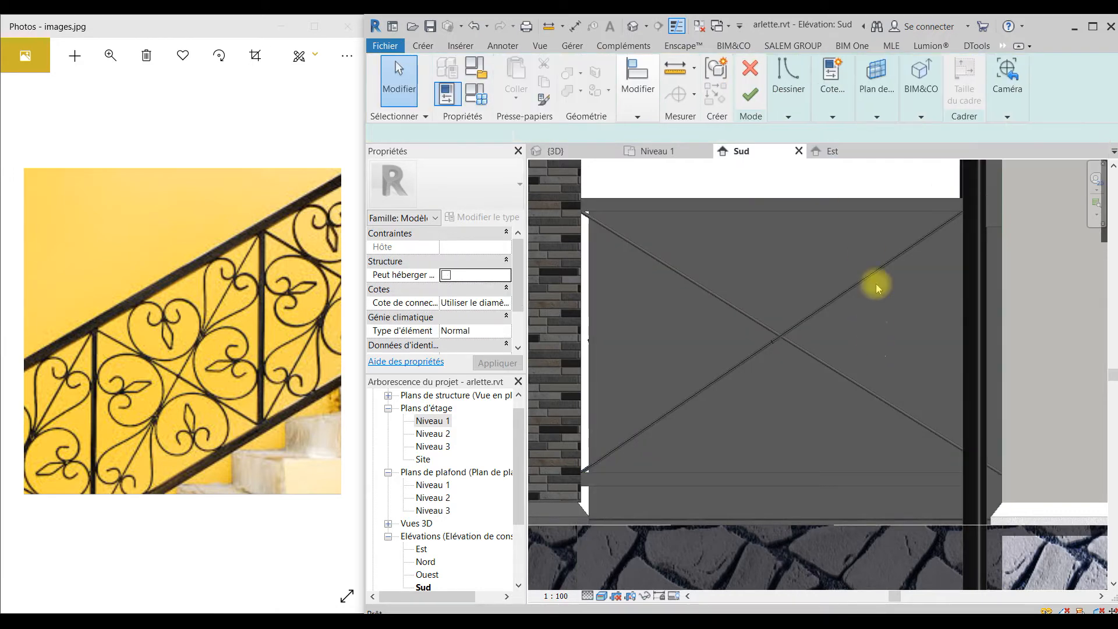
pyautogui.click(904, 251)
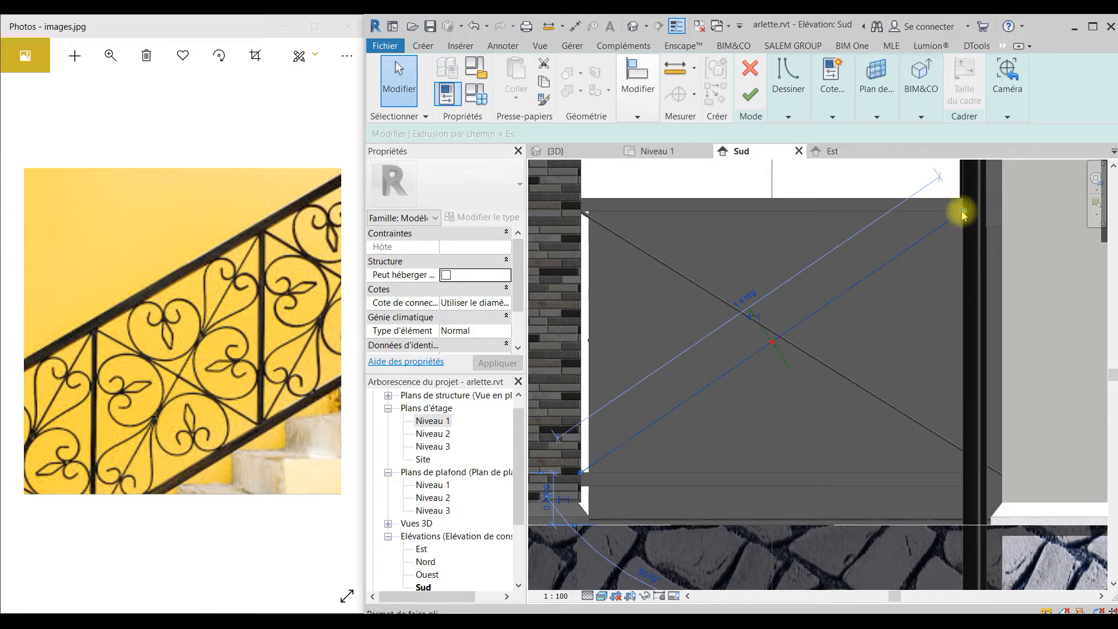
pyautogui.moveTo(963, 215); pyautogui.dragTo(1002, 210)
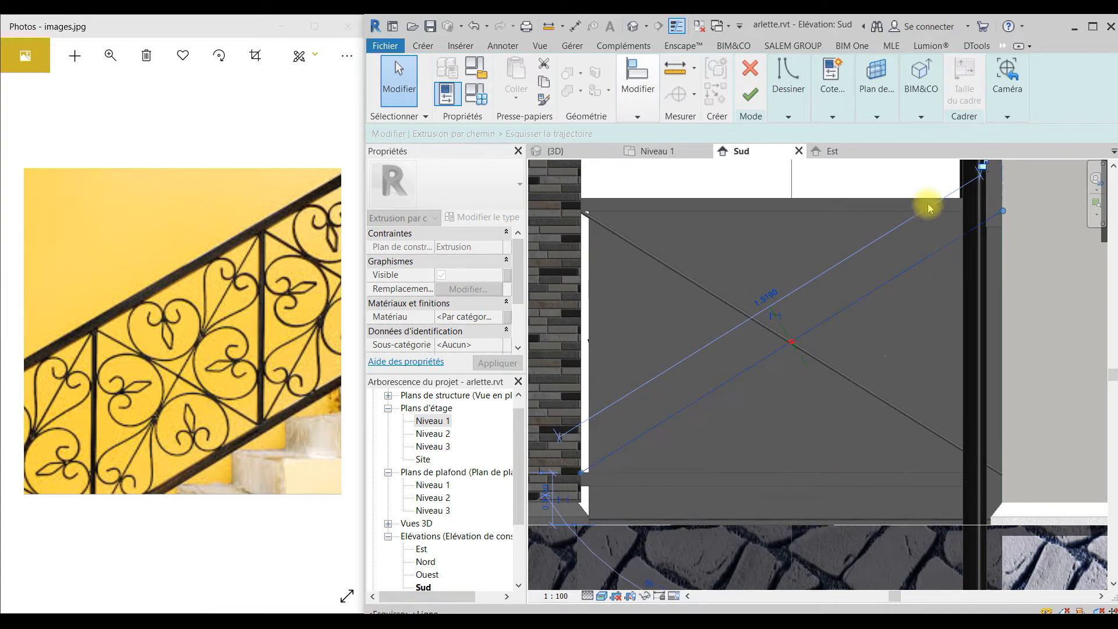
pyautogui.click(751, 98)
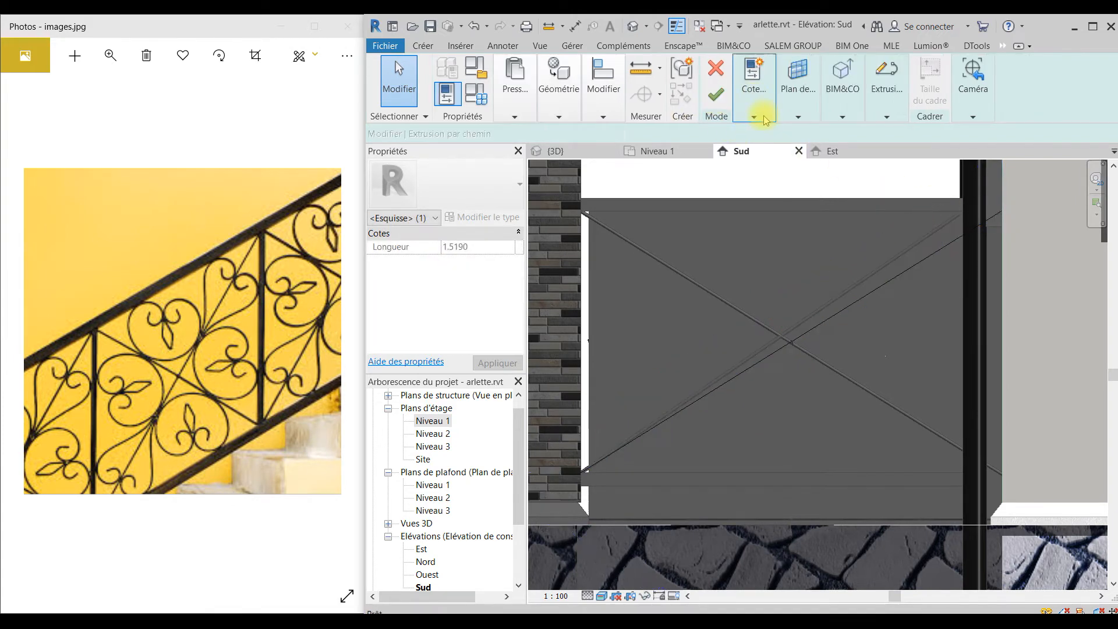
pyautogui.click(721, 98)
pyautogui.click(791, 335)
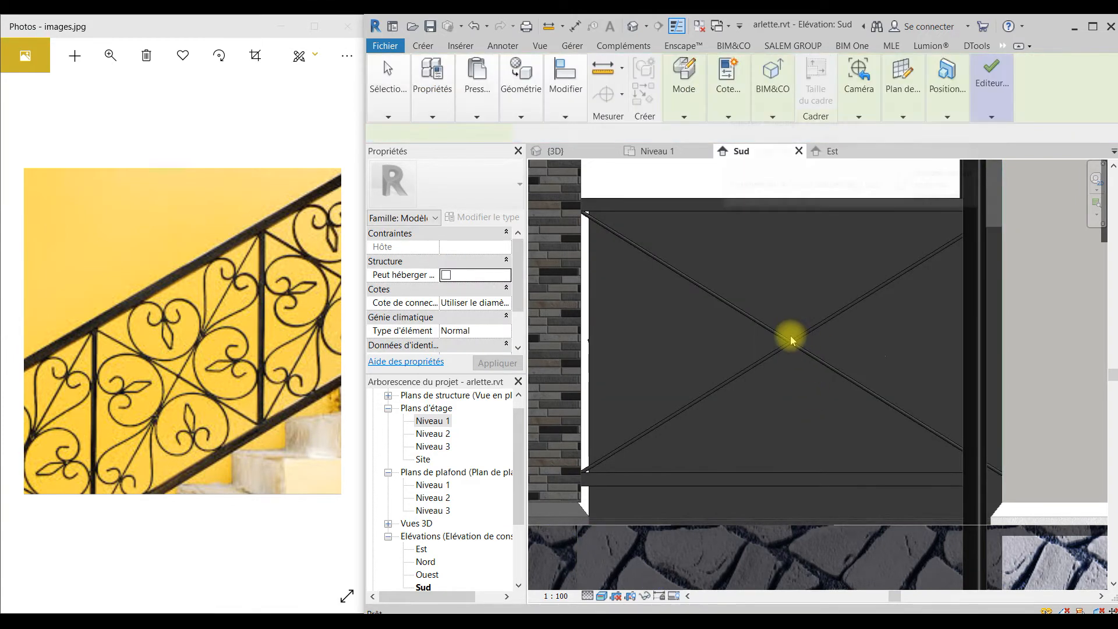
pyautogui.scroll(-1, 763, 333)
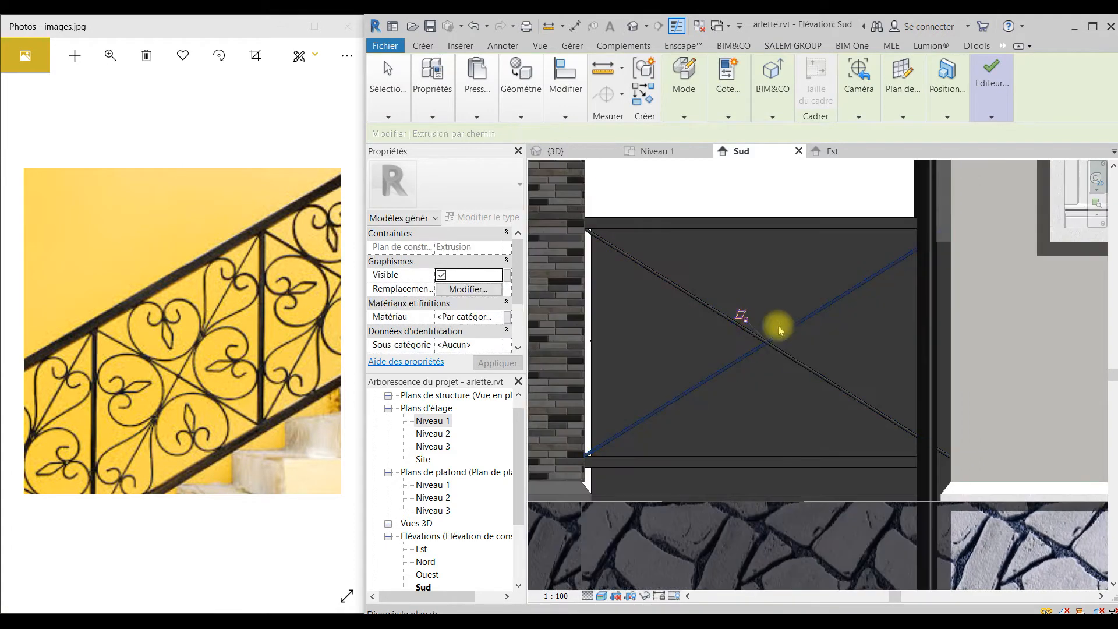
pyautogui.click(854, 354)
pyautogui.moveTo(853, 350); pyautogui.dragTo(840, 347, button='middle')
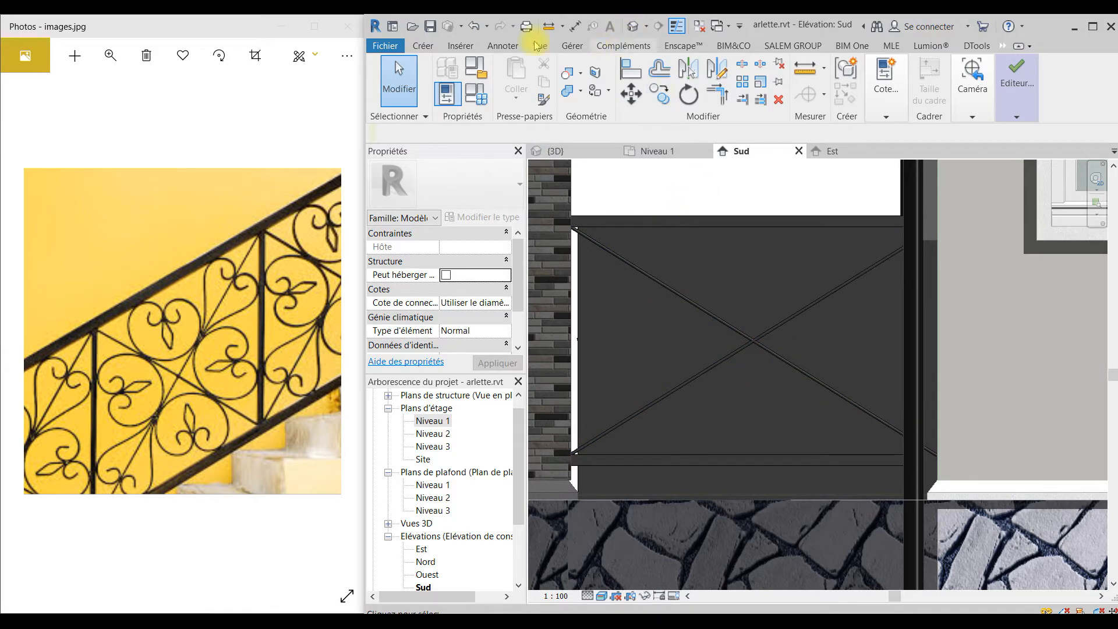
pyautogui.click(423, 46)
pyautogui.click(524, 67)
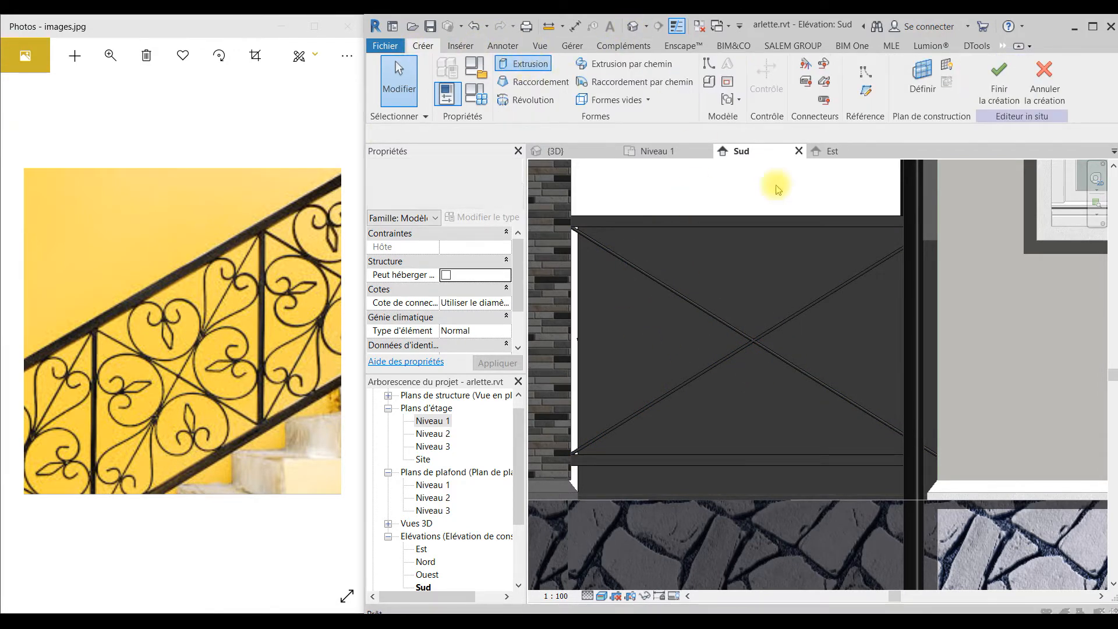
pyautogui.click(530, 403)
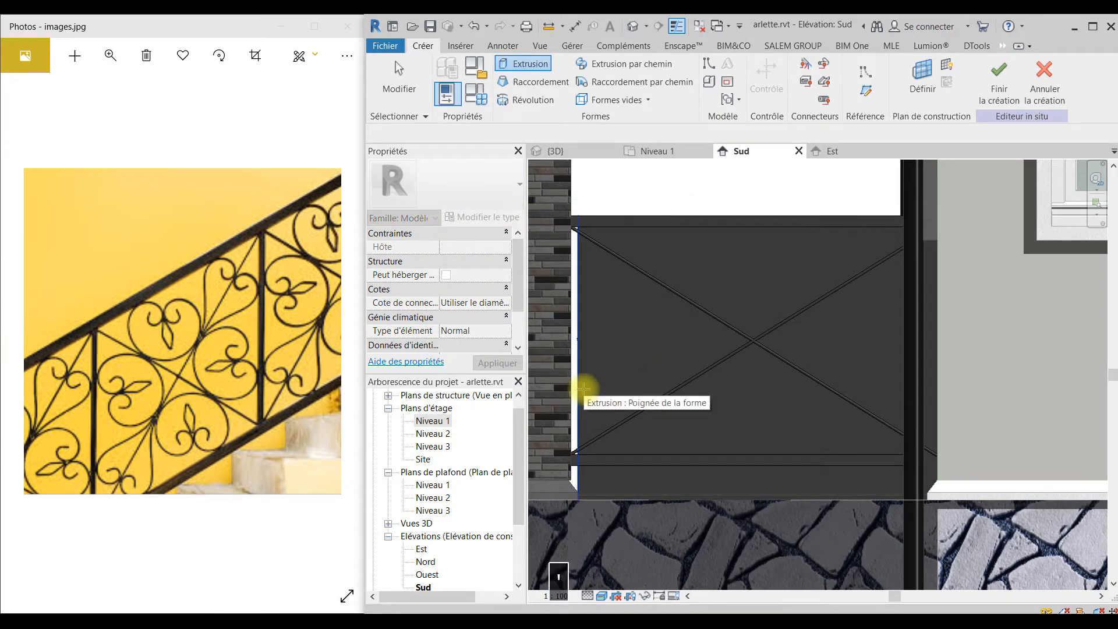
pyautogui.press('Tab')
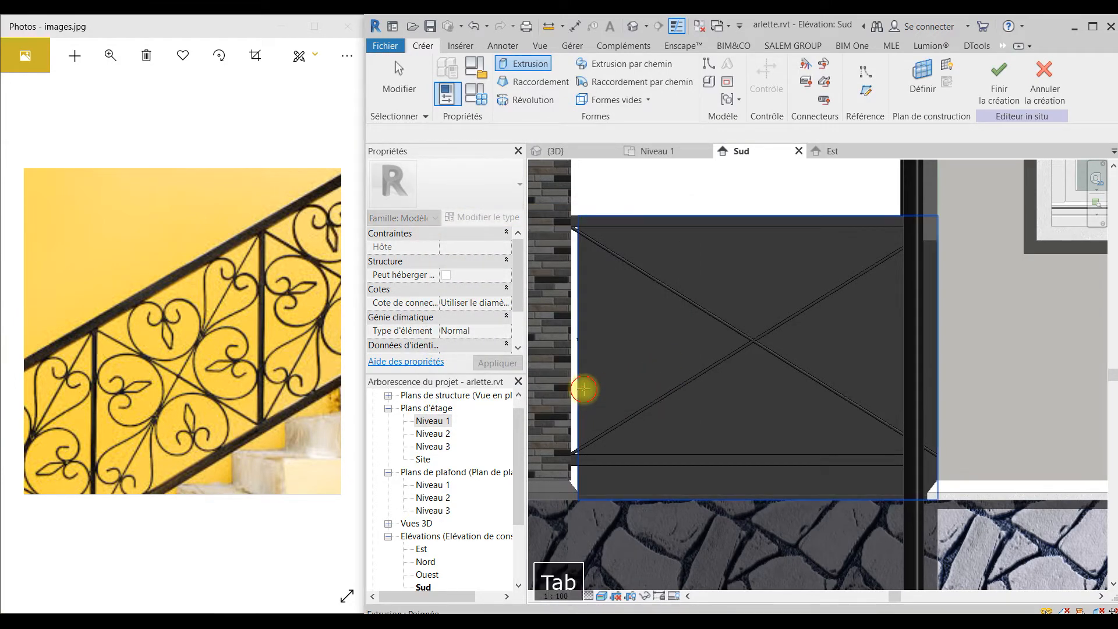
pyautogui.click(753, 383)
pyautogui.moveTo(790, 370); pyautogui.dragTo(670, 386, button='middle')
pyautogui.scroll(1, 672, 361)
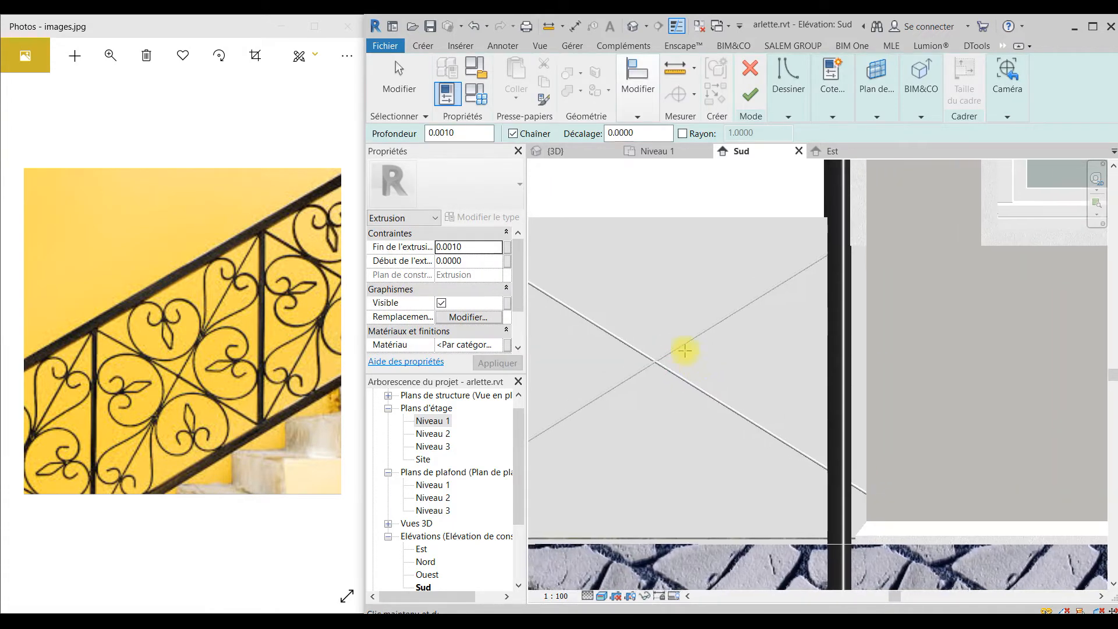
pyautogui.moveTo(796, 94)
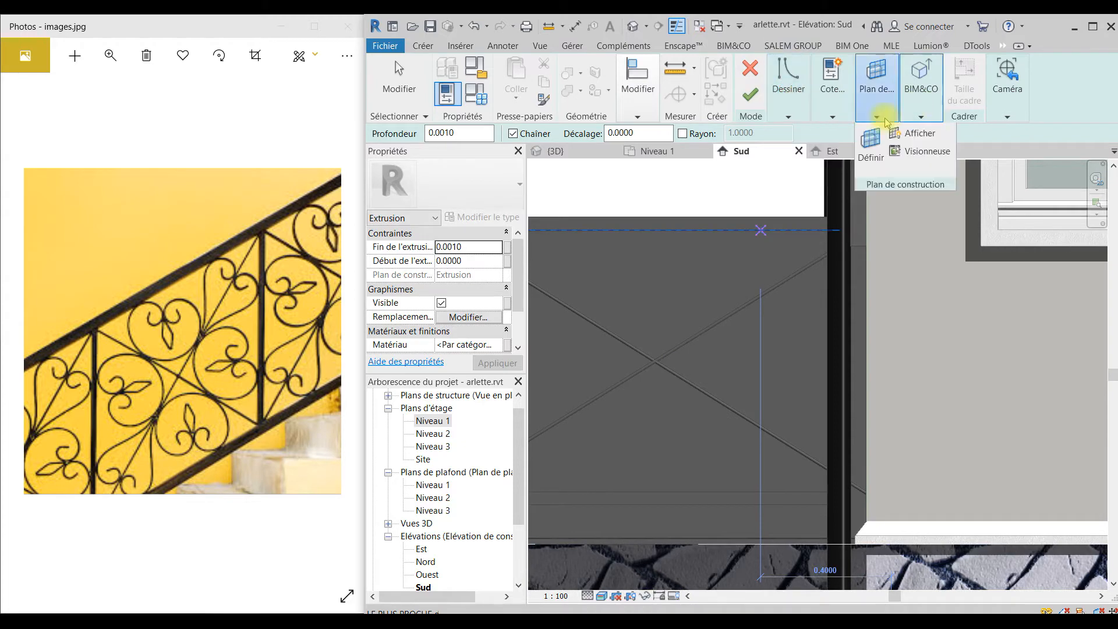
pyautogui.moveTo(796, 115)
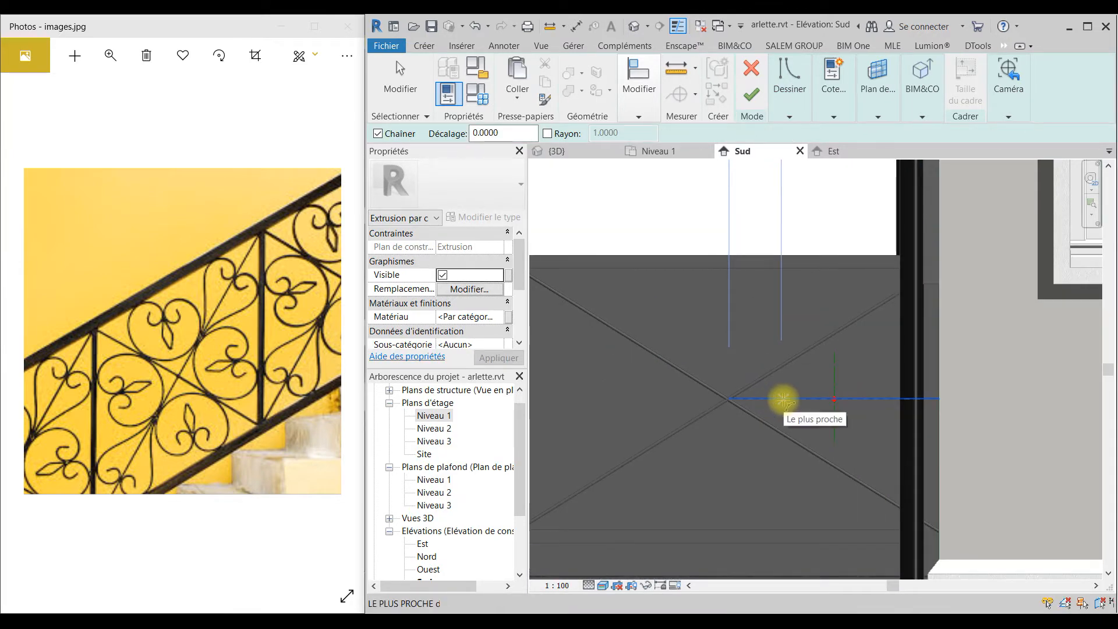
# Draw two chained path arcs of about 0.12 m radius, starting on the horizontal line to the right of the bars' crossing and curving below it
pyautogui.click(789, 399)
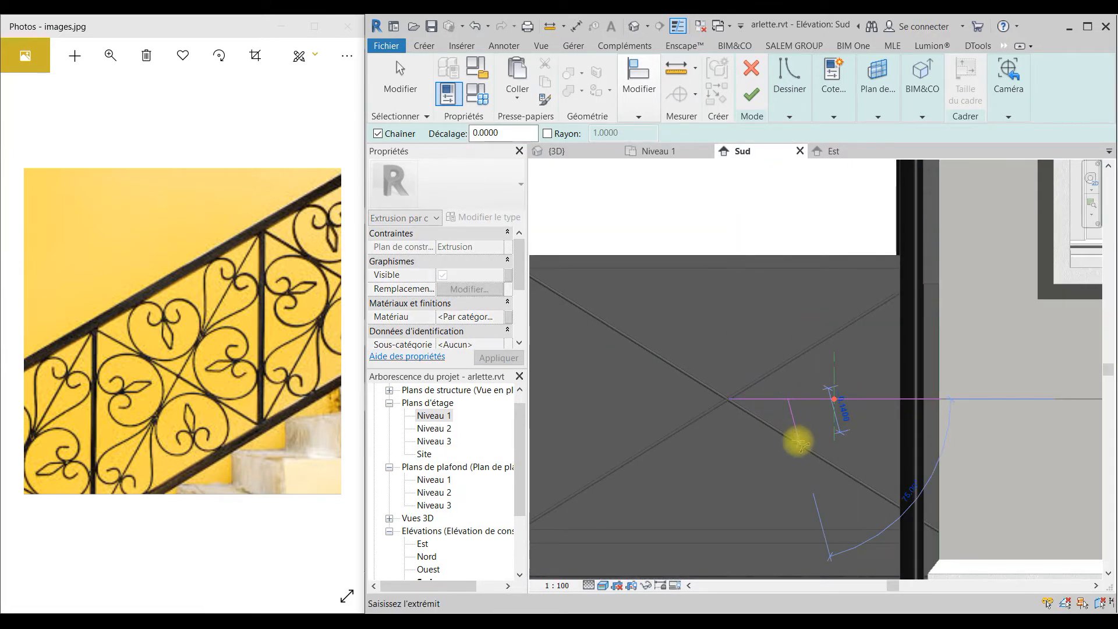
pyautogui.click(800, 445)
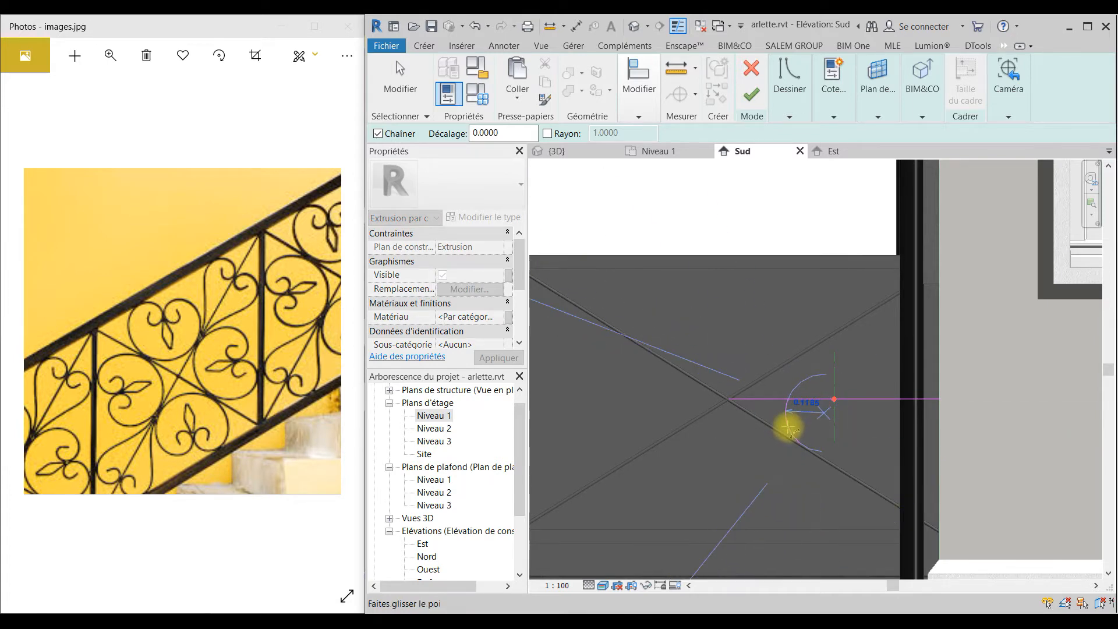
pyautogui.click(810, 449)
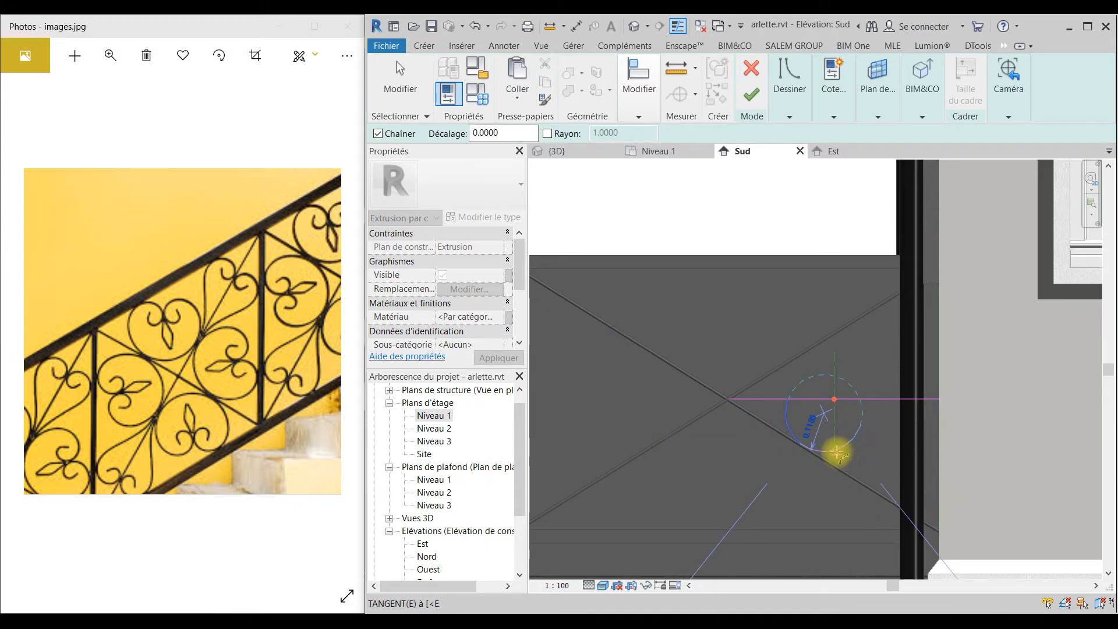
pyautogui.click(850, 440)
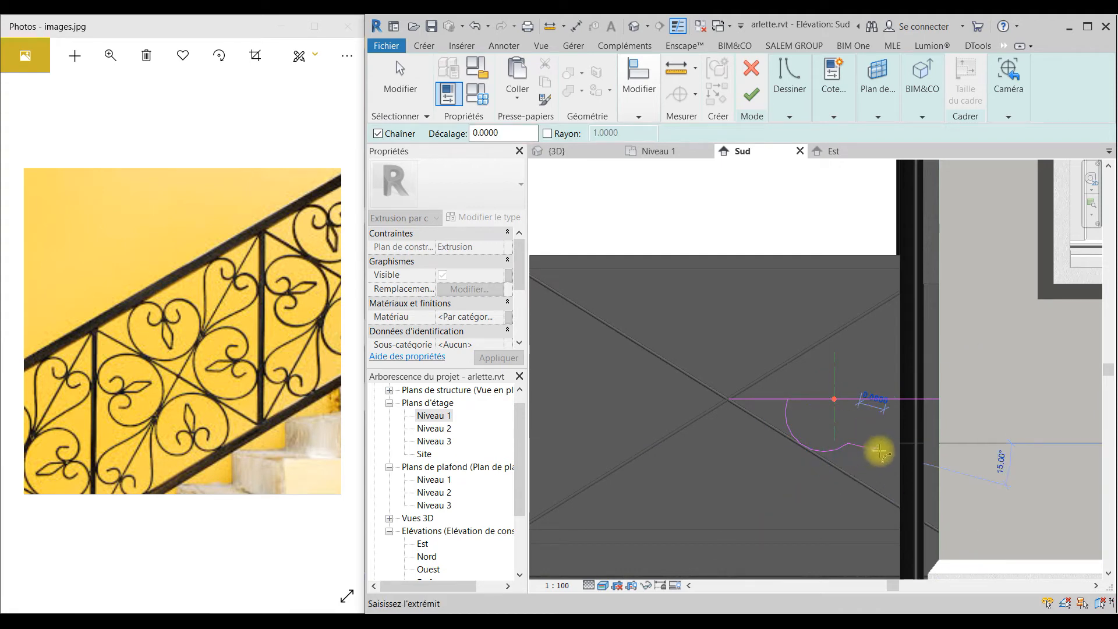
pyautogui.press('Escape')
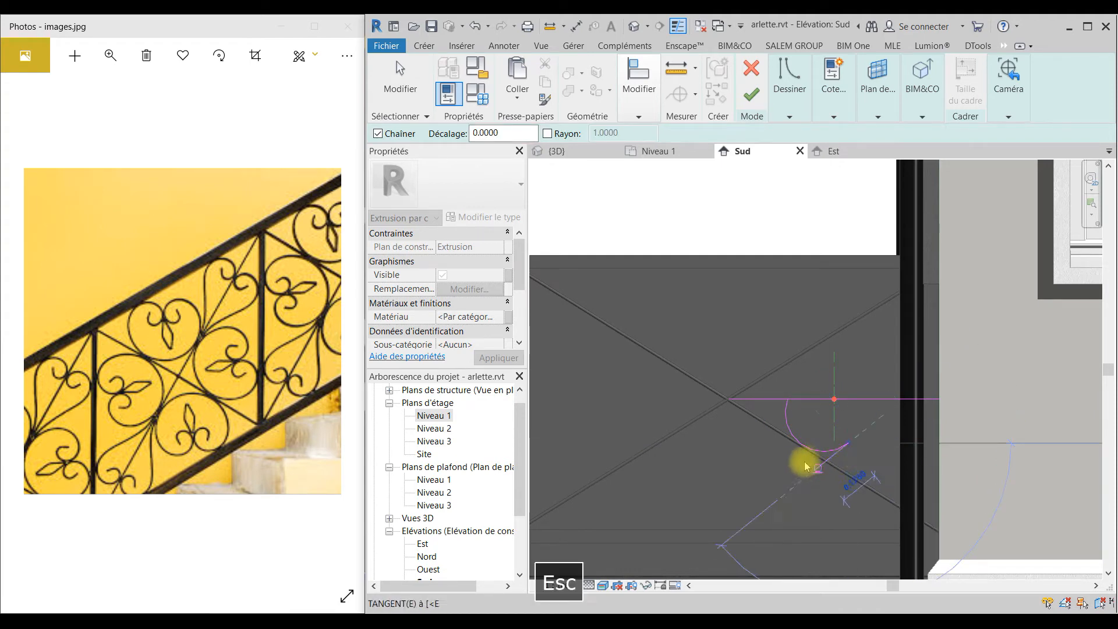
pyautogui.press('Escape')
# Delete the second, lower arc from the path sketch and show the drawing tools
pyautogui.click(835, 451)
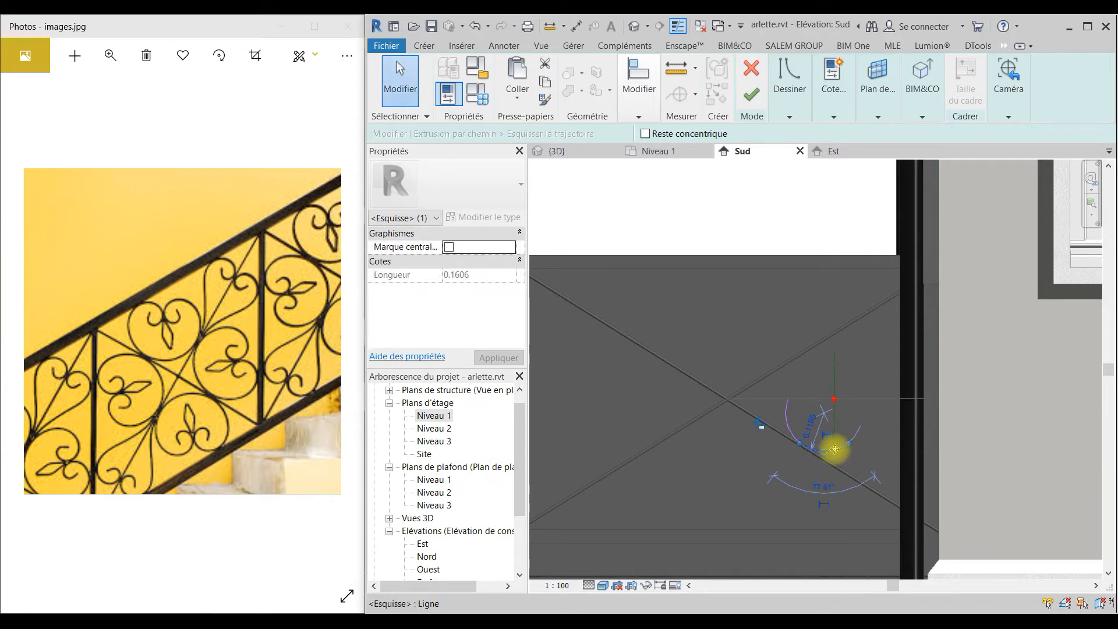
pyautogui.hotkey('ctrl', 'x')
pyautogui.click(789, 117)
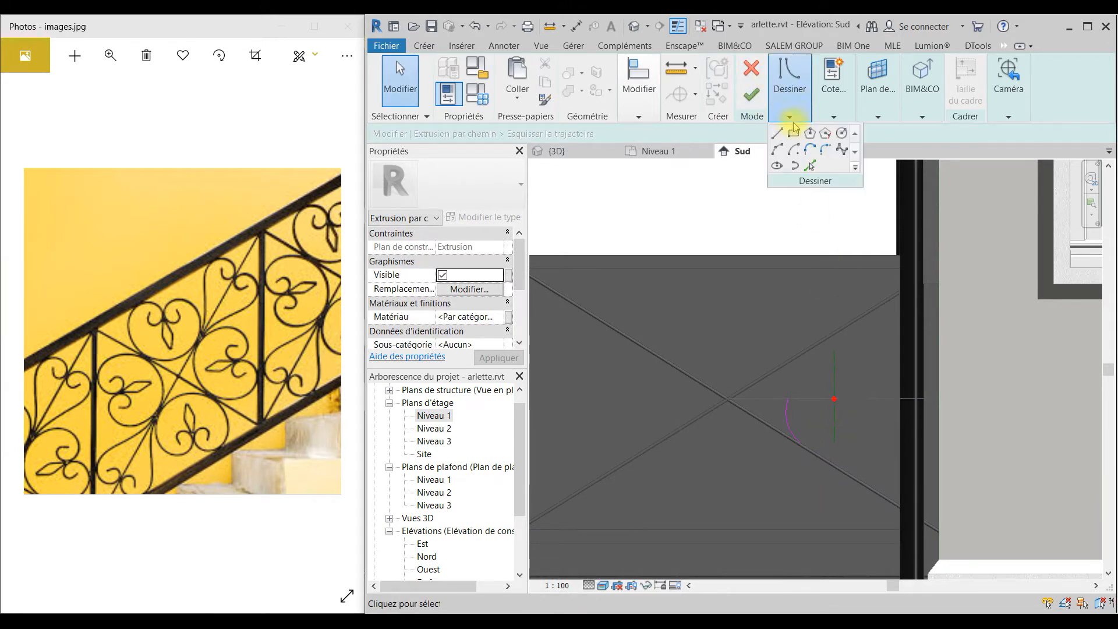
# Draw two chained path arcs from the first arc's lower end, running below the falling diagonal bar and turning up near the black post
pyautogui.click(780, 148)
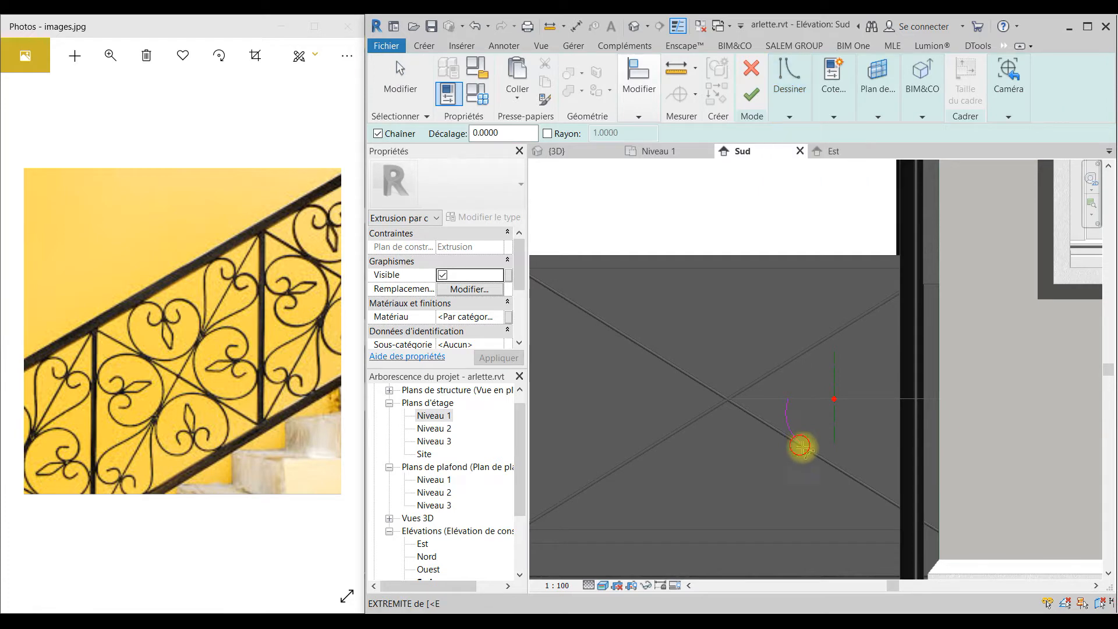
pyautogui.click(854, 470)
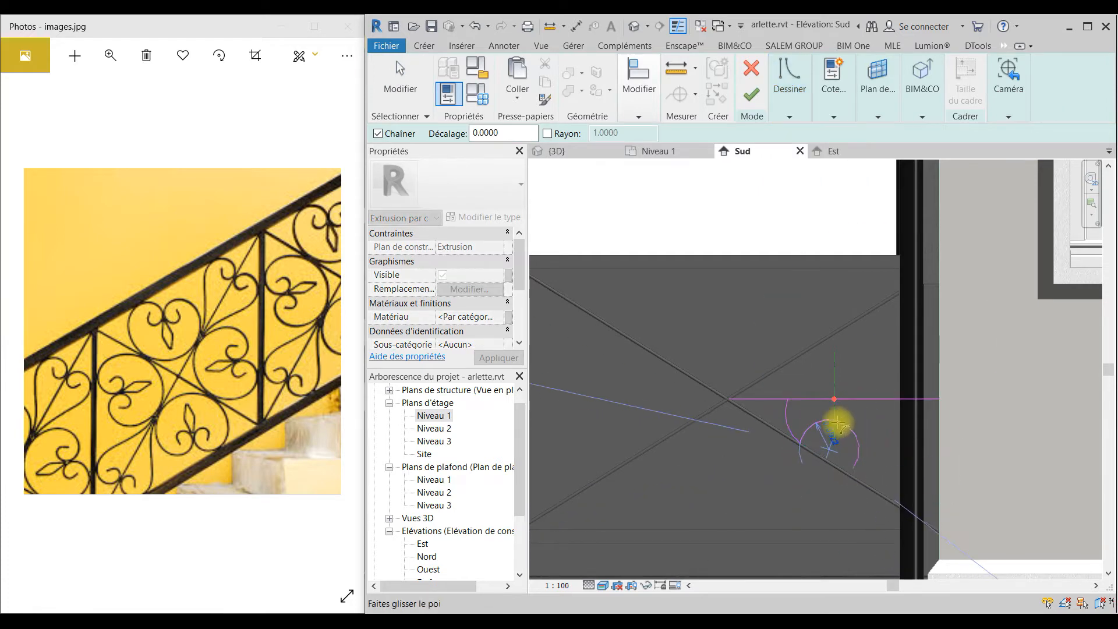
pyautogui.click(853, 466)
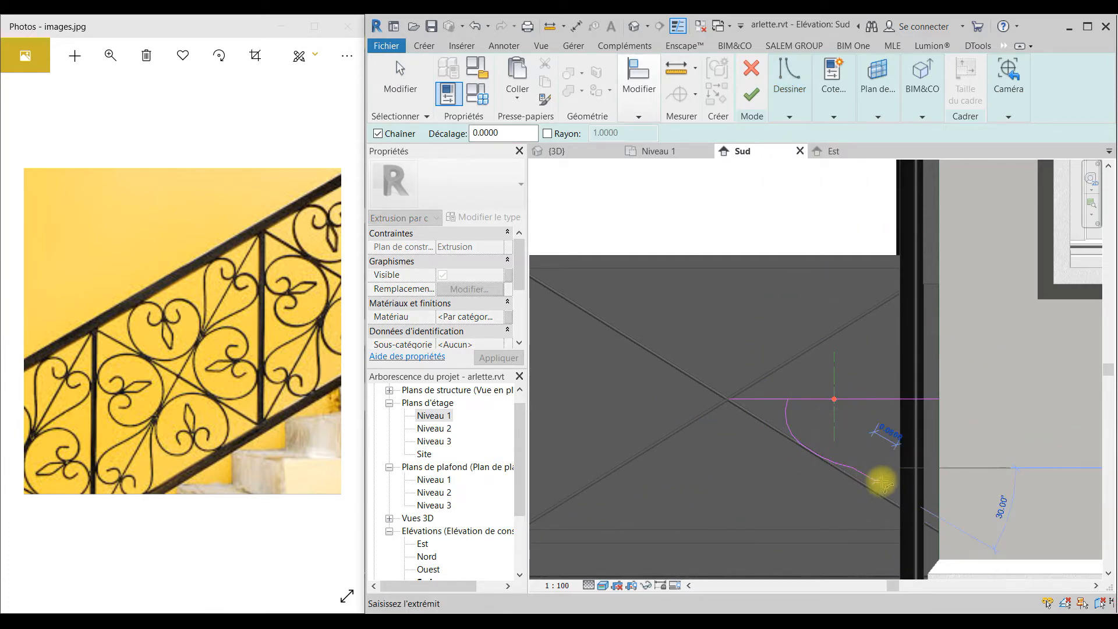
pyautogui.click(900, 453)
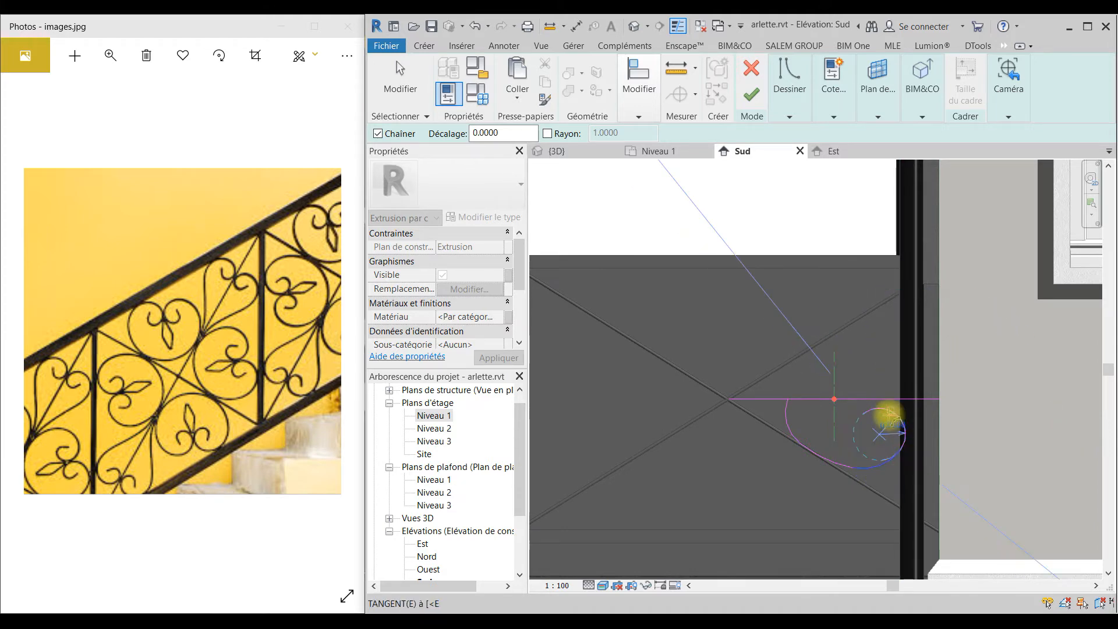
pyautogui.press('Escape')
pyautogui.press('Escape')
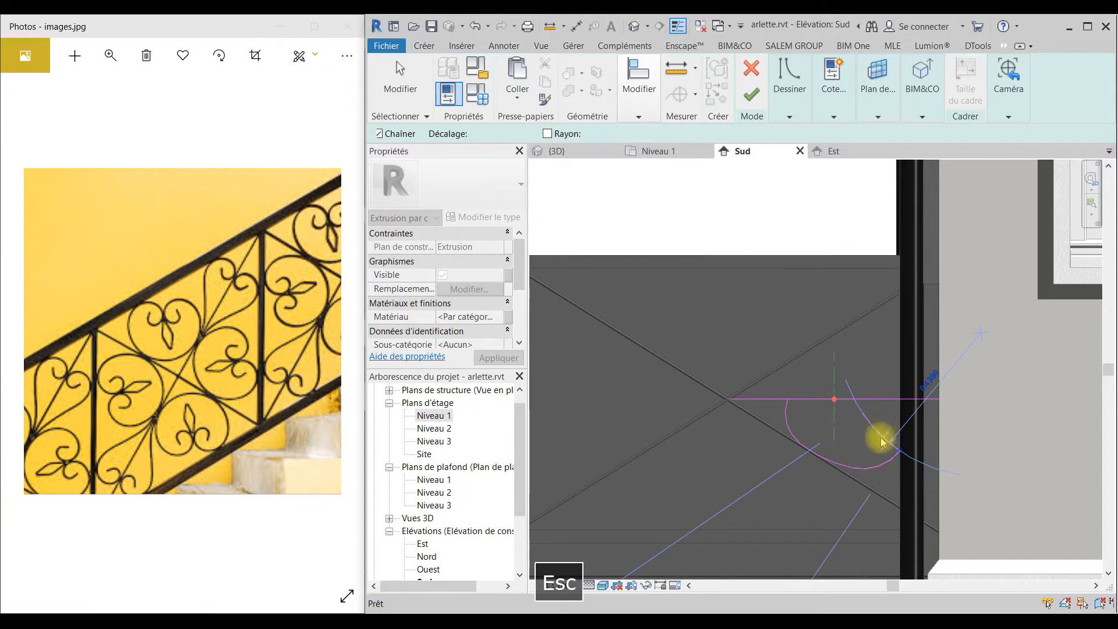
pyautogui.click(900, 451)
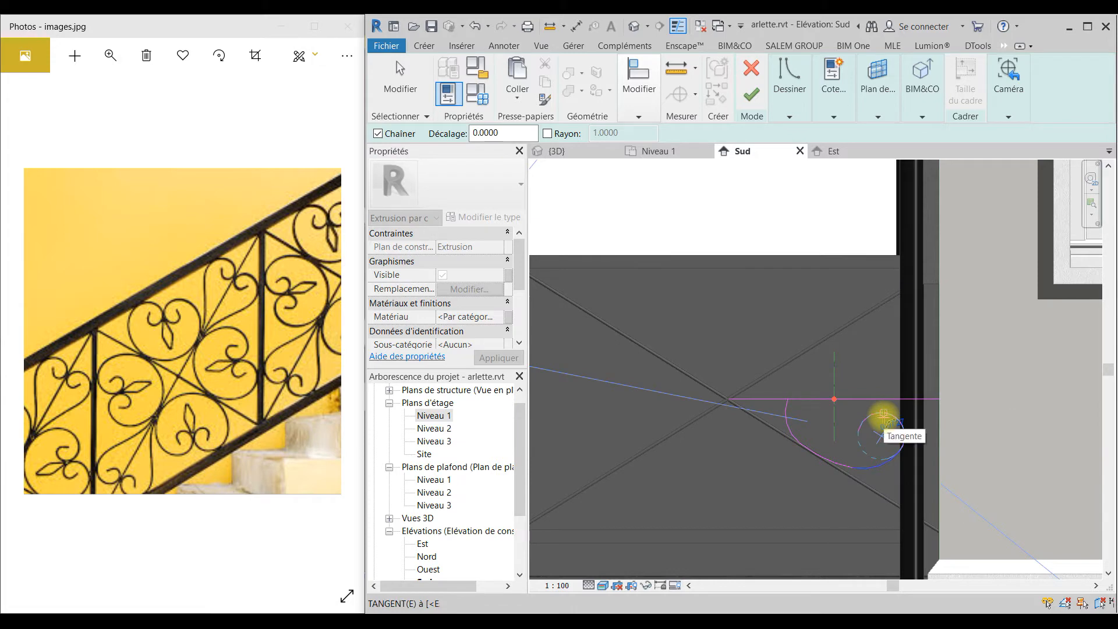
pyautogui.press('Escape')
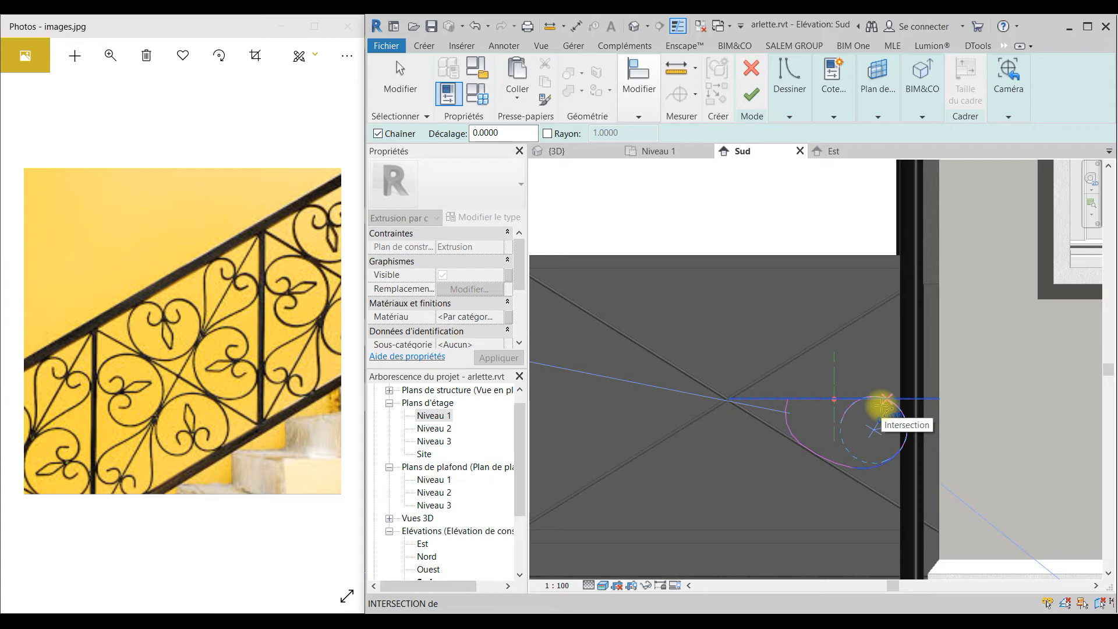
pyautogui.press('Escape')
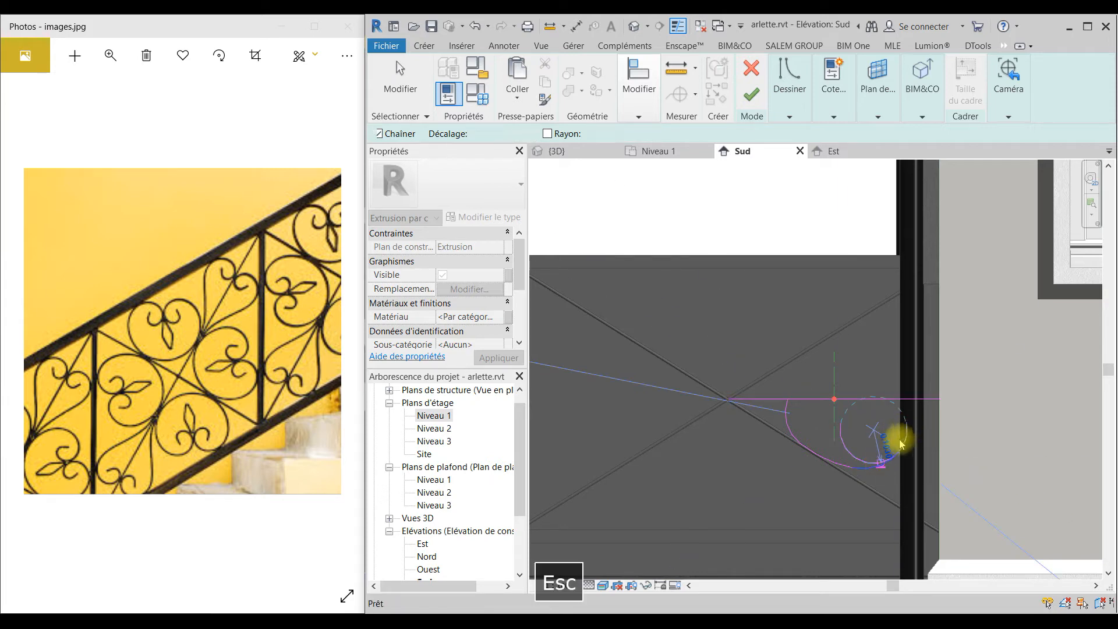
# Continue the path from its end near the black post with arcs curling up to the horizontal line and inward into a spiral
pyautogui.click(900, 451)
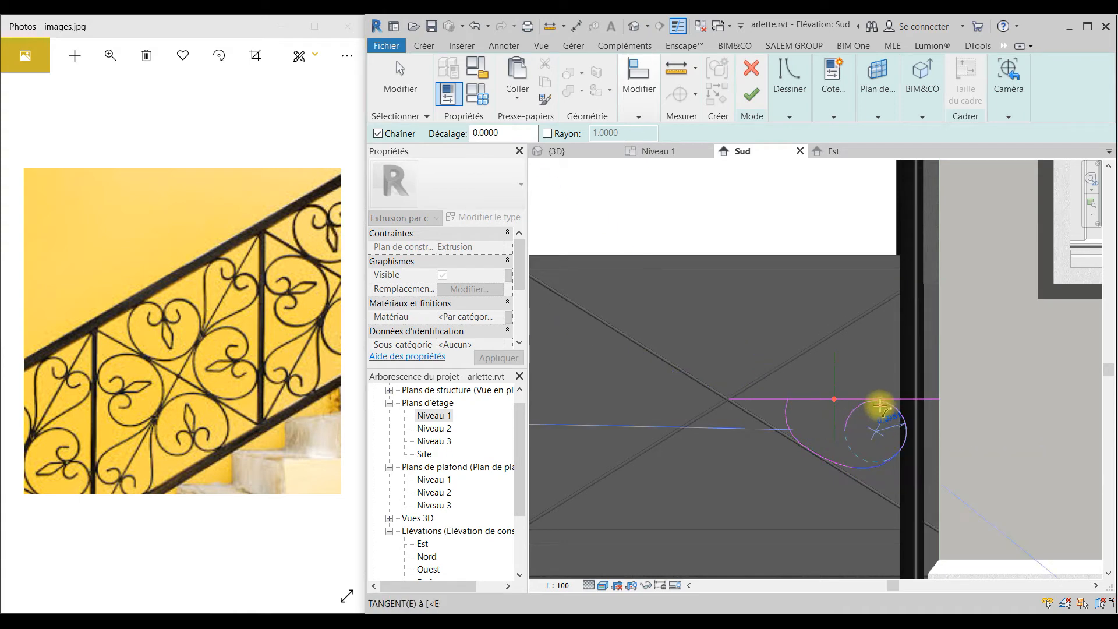
pyautogui.click(880, 405)
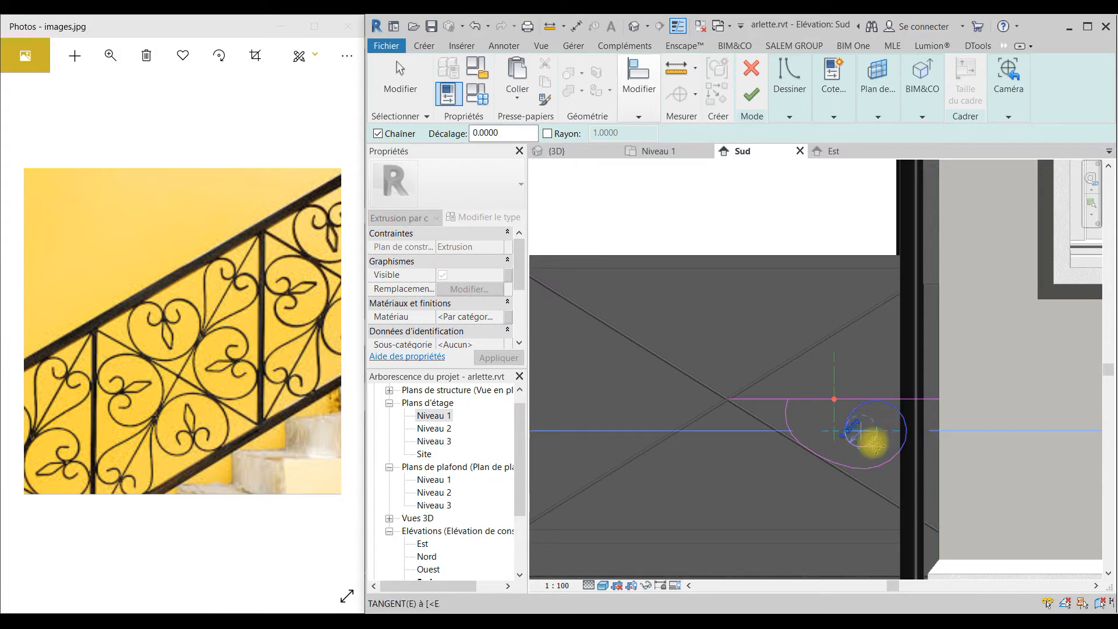
pyautogui.press('Escape')
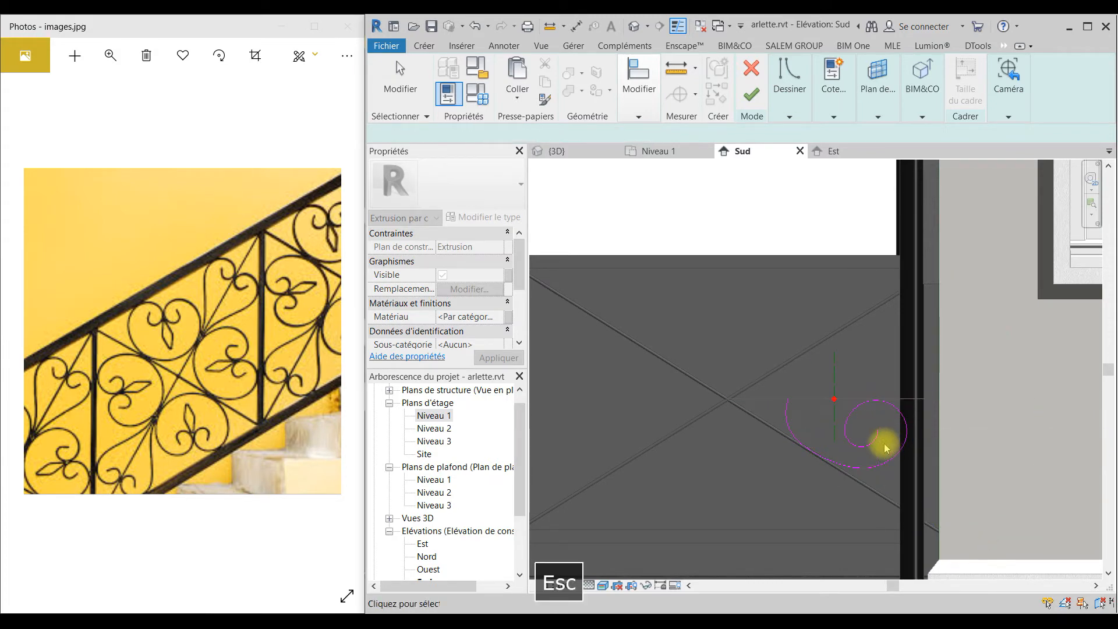
pyautogui.press('Escape')
# Mirror all the arcs of the lower scroll about the horizontal path line to create the upper scroll
pyautogui.keyDown('ctrl'); pyautogui.click(863, 450); pyautogui.keyUp('ctrl')
pyautogui.keyDown('ctrl'); pyautogui.click(794, 430); pyautogui.keyUp('ctrl')
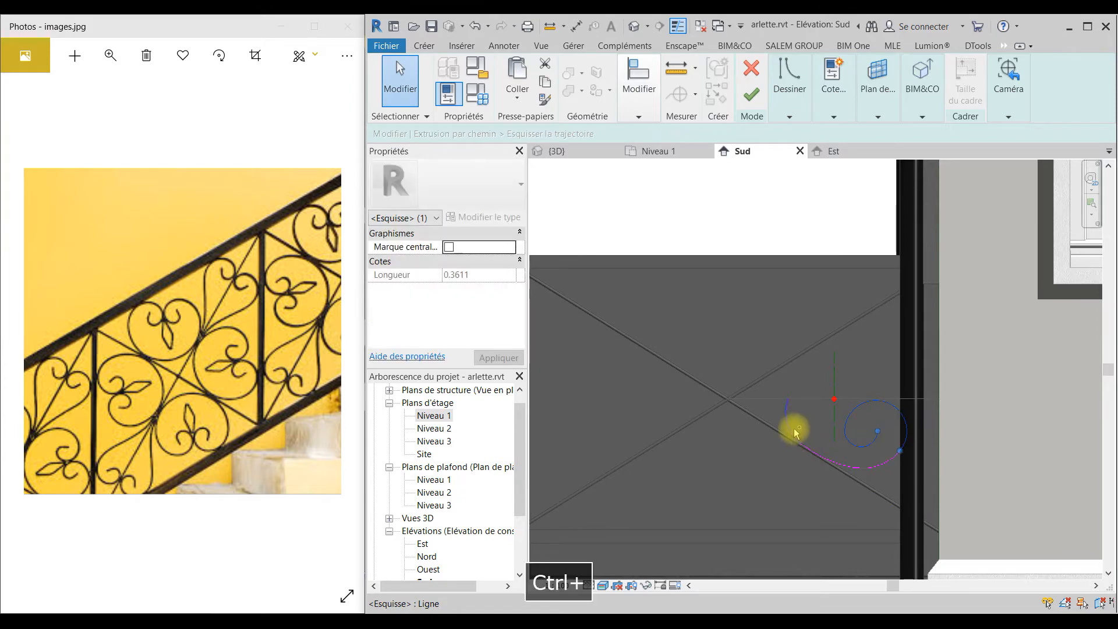
pyautogui.keyDown('ctrl'); pyautogui.click(873, 470); pyautogui.keyUp('ctrl')
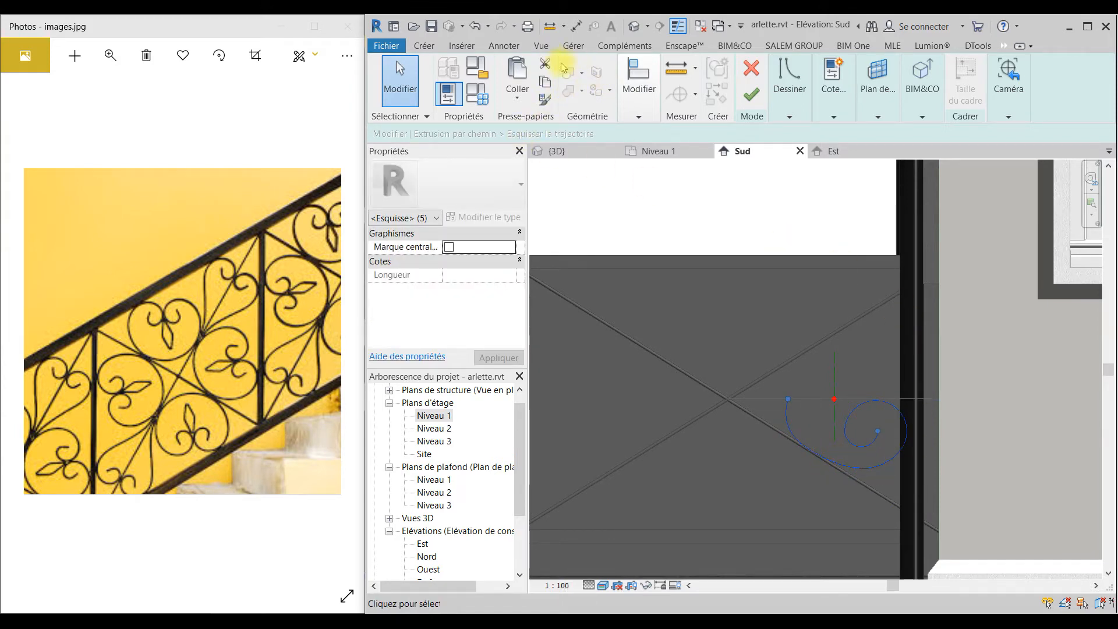
pyautogui.click(639, 87)
pyautogui.click(687, 140)
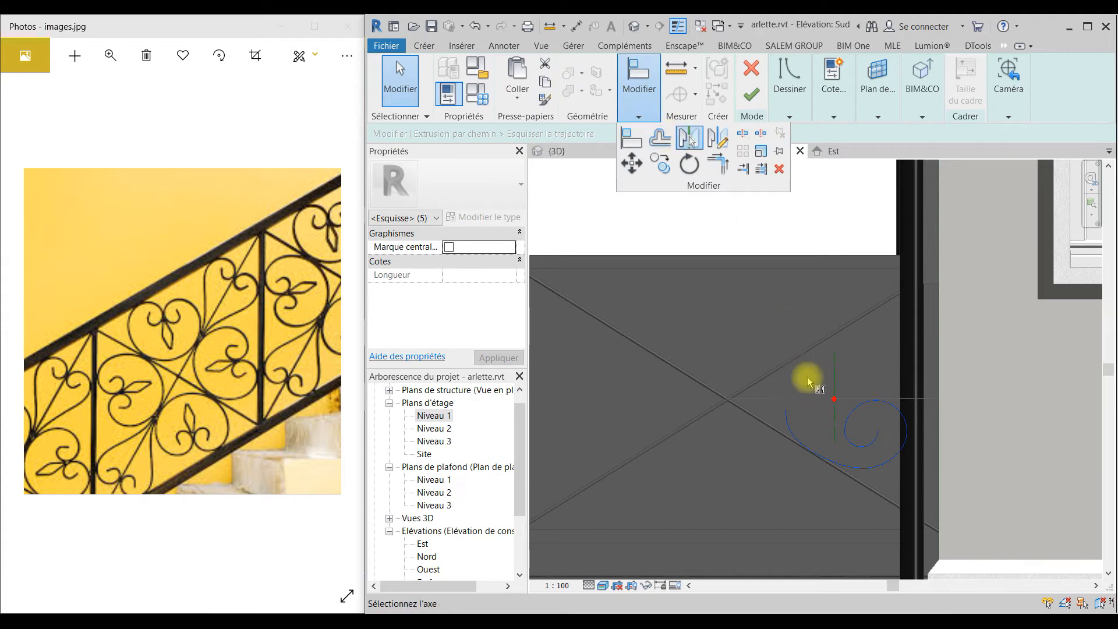
pyautogui.click(807, 398)
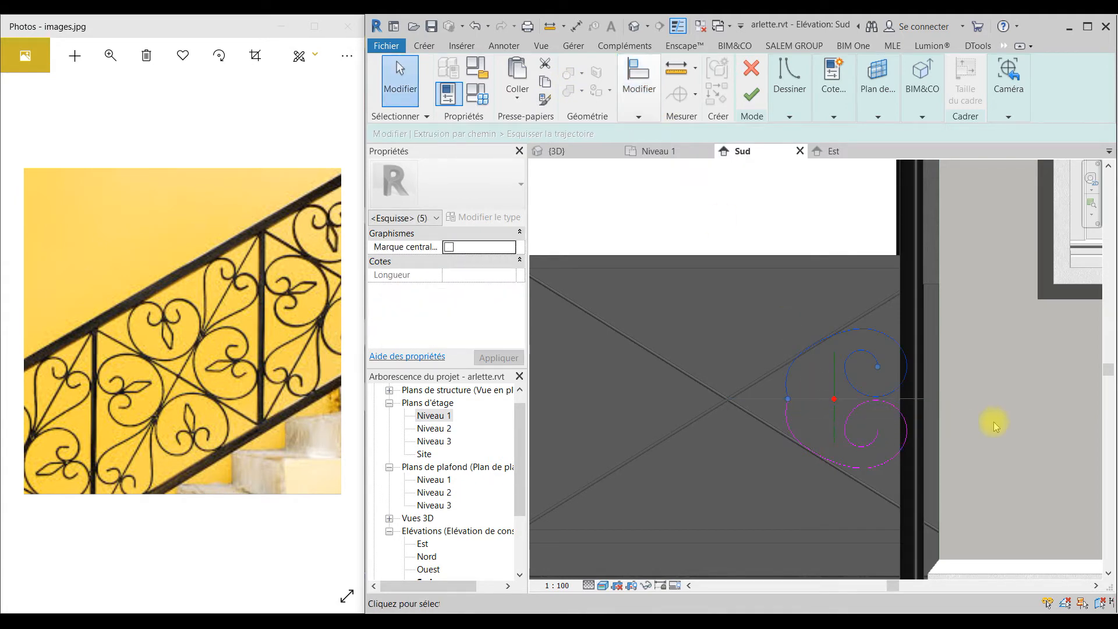
pyautogui.press('Escape')
pyautogui.press('Escape')
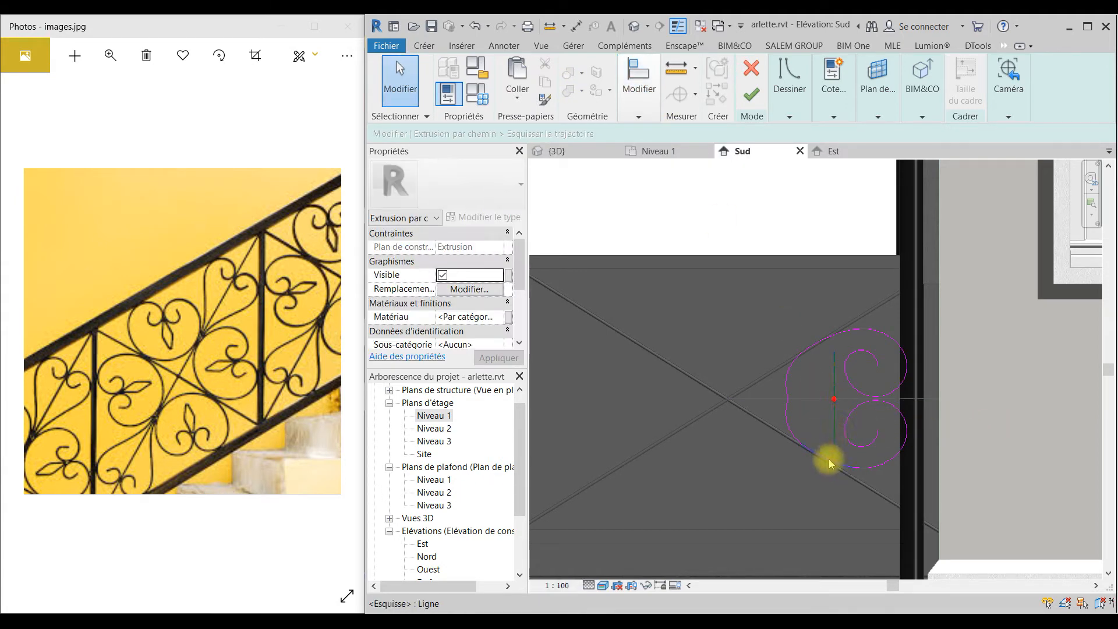
# Delete the two short arcs beside the bars' crossing where the upper and lower scrolls meet
pyautogui.click(786, 400)
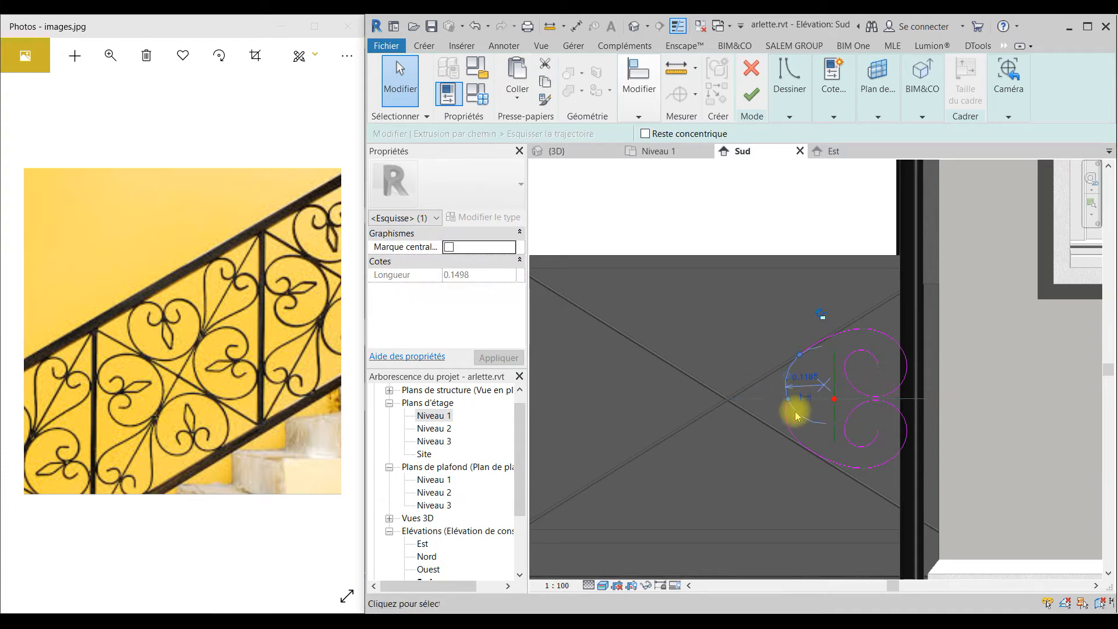
pyautogui.press('Escape')
pyautogui.press('Escape')
pyautogui.click(797, 417)
pyautogui.hotkey('ctrl', 'x')
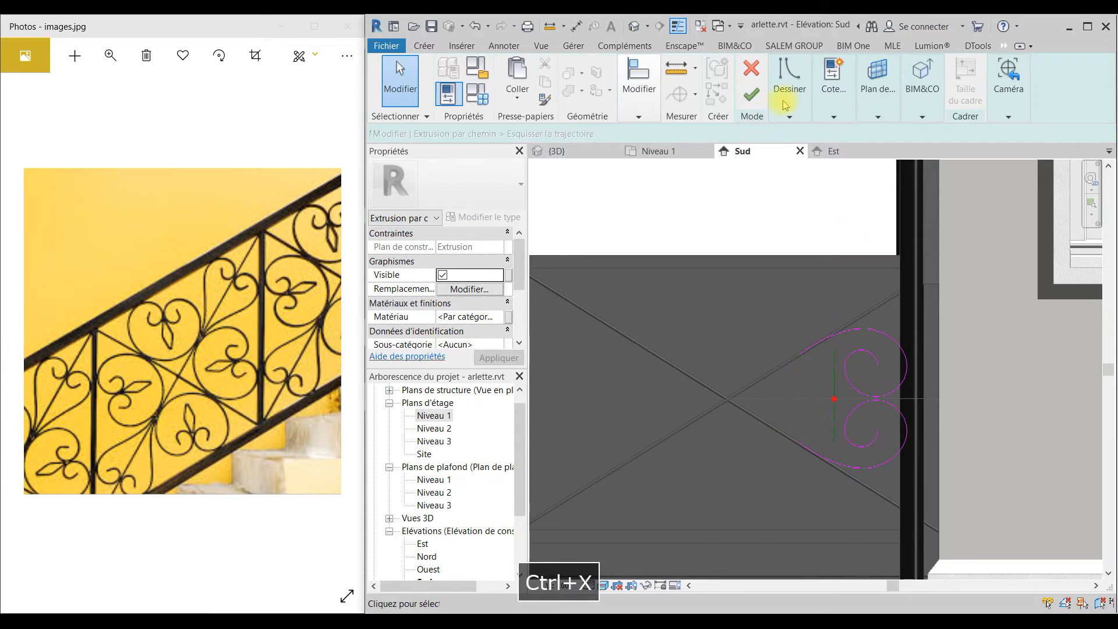
# Join the open ends of the upper and lower scrolls with a single arc of about 0.17 m radius bulging towards the bars' crossing
pyautogui.click(785, 105)
pyautogui.click(778, 149)
pyautogui.click(799, 352)
pyautogui.click(800, 443)
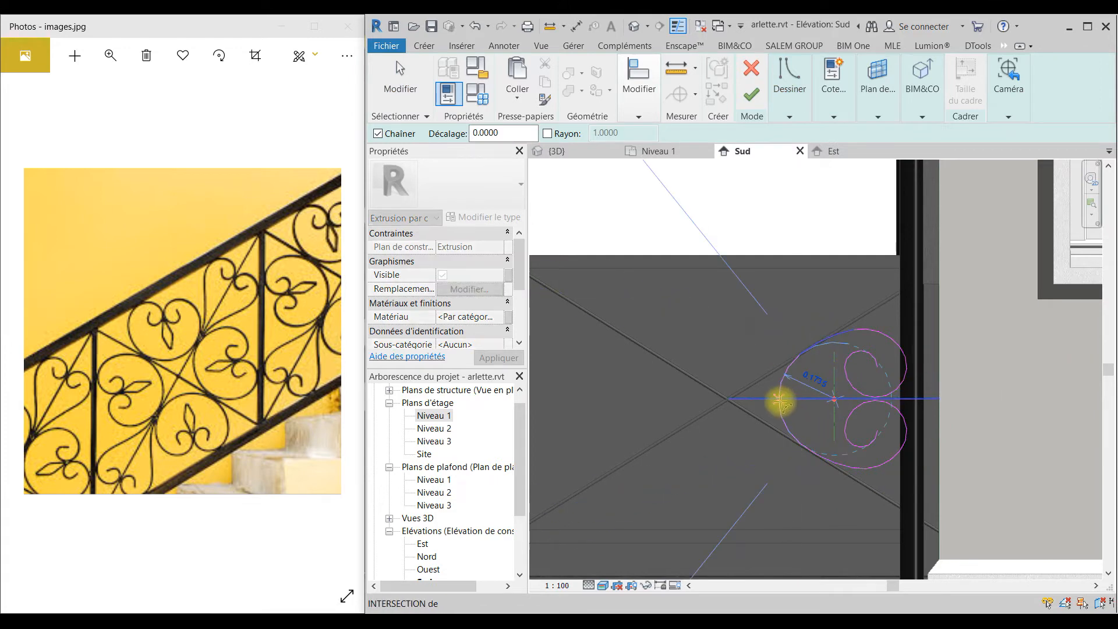
pyautogui.press('Escape')
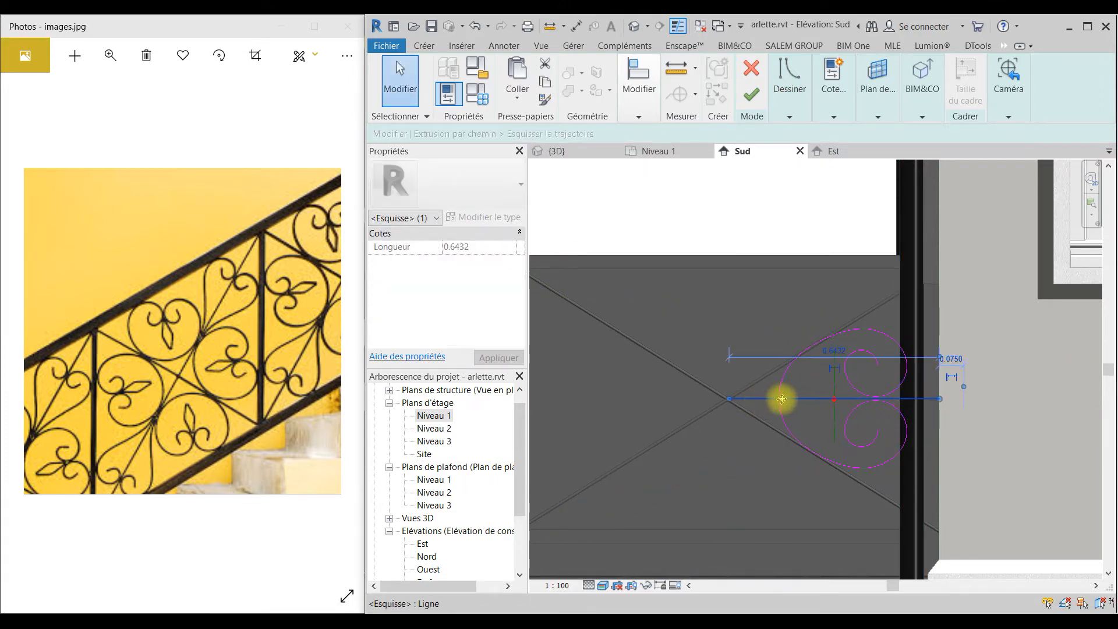
# Delete the horizontal line from the scroll path and finish the path sketch
pyautogui.hotkey('ctrl', 'x')
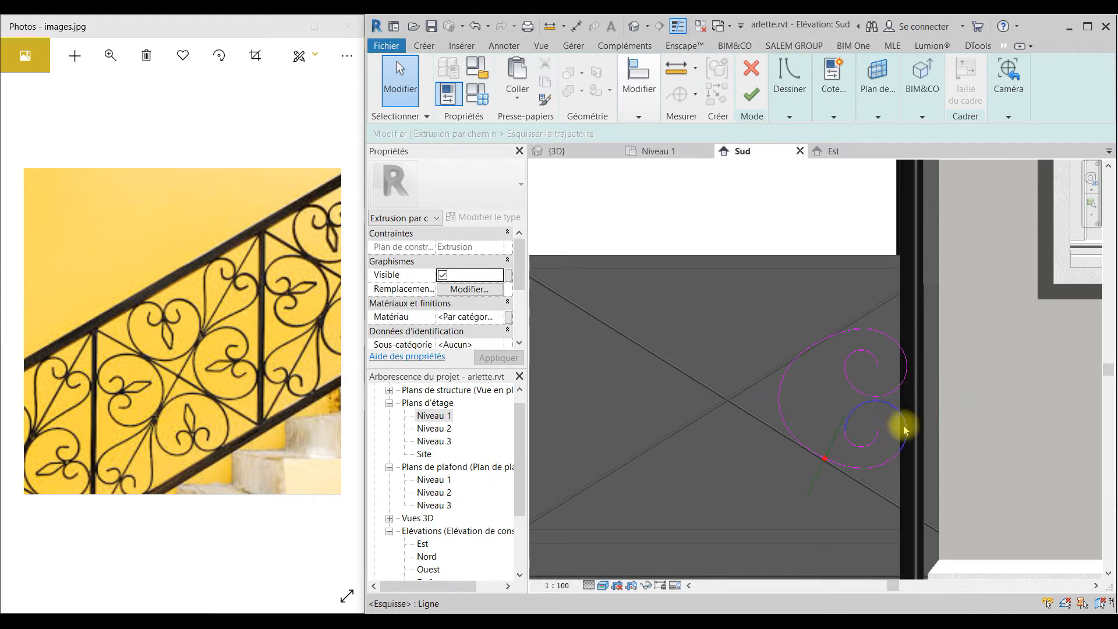
pyautogui.click(751, 94)
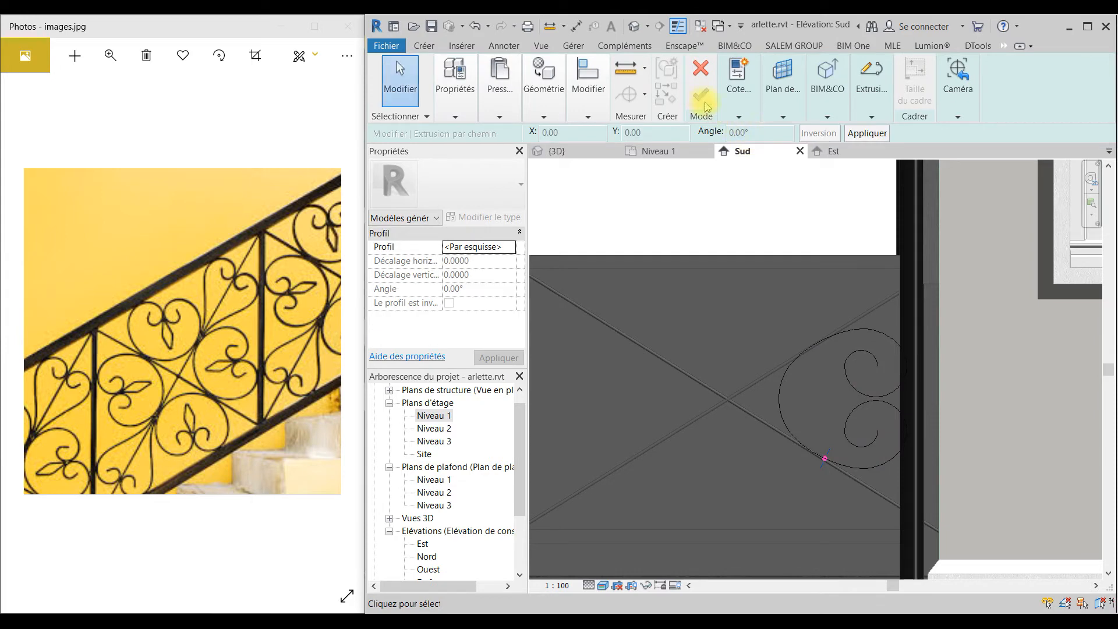
# Open the scroll sweep's profile for editing in the Est elevation
pyautogui.click(870, 111)
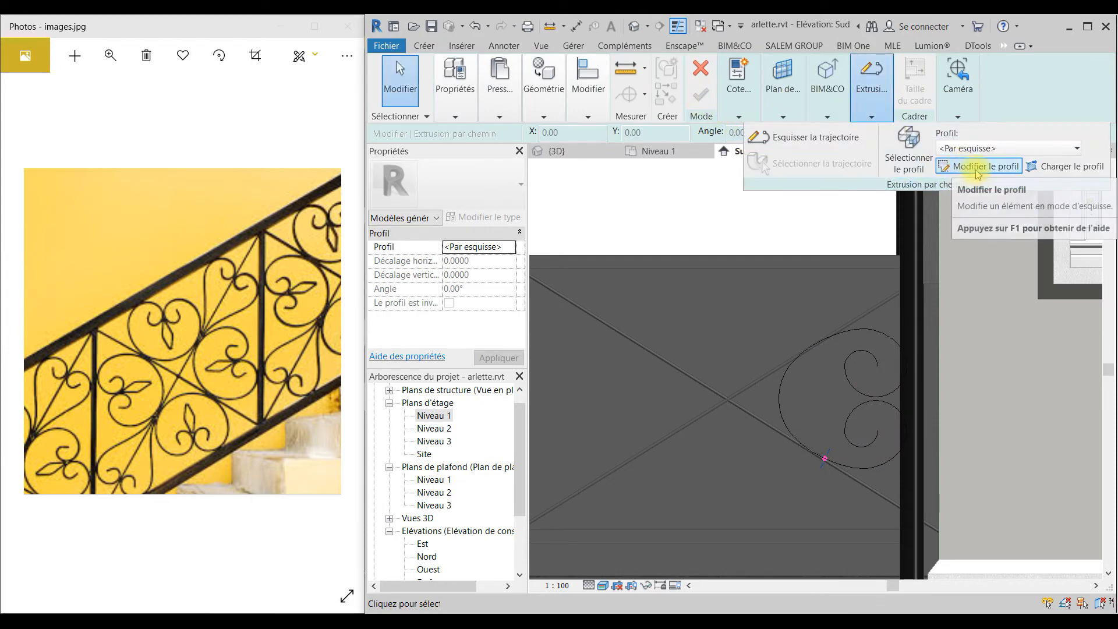
pyautogui.click(979, 168)
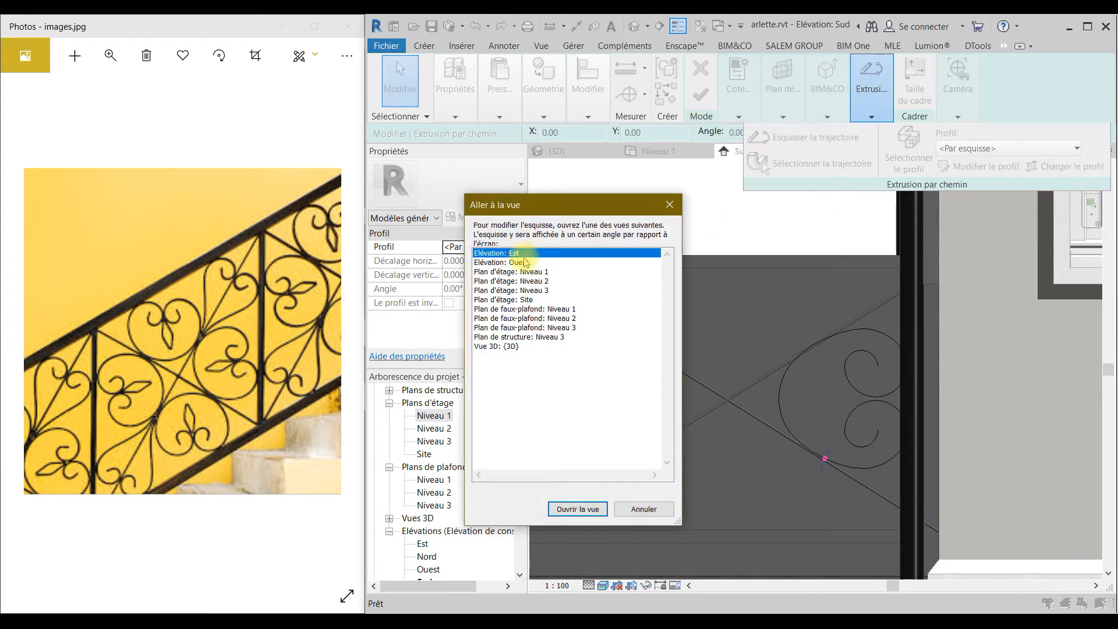
pyautogui.click(576, 508)
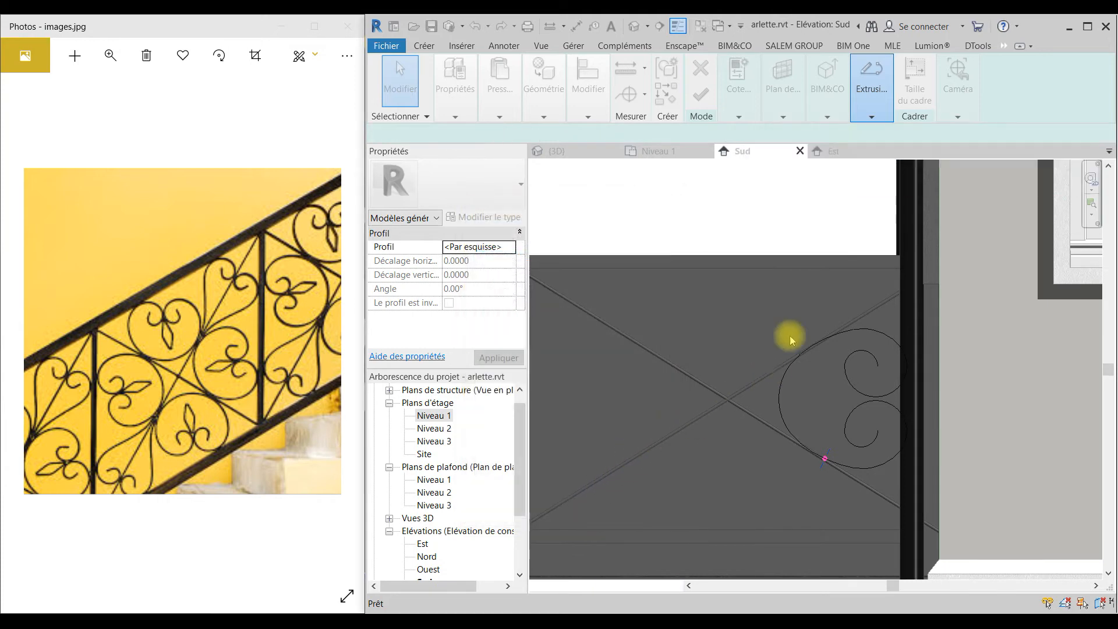
pyautogui.scroll(-7, 766, 307)
pyautogui.scroll(4, 768, 365)
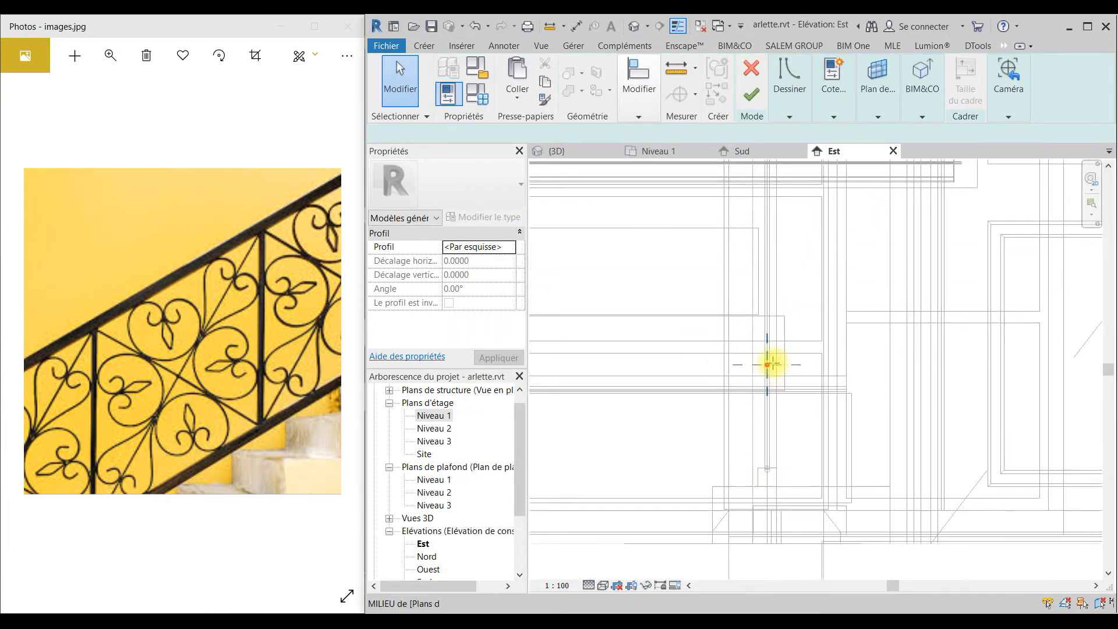
pyautogui.scroll(3, 760, 367)
# Draw the profile as a circle of 0.002 m radius centred on the path's reference point, and finish the sweep
pyautogui.click(799, 99)
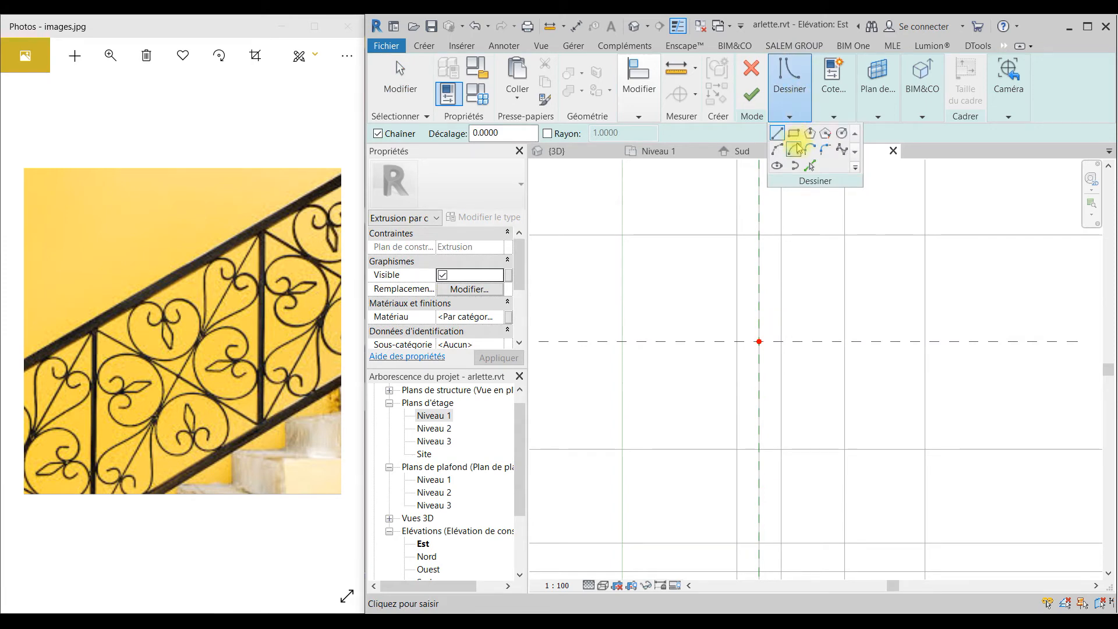
pyautogui.click(842, 134)
pyautogui.click(758, 341)
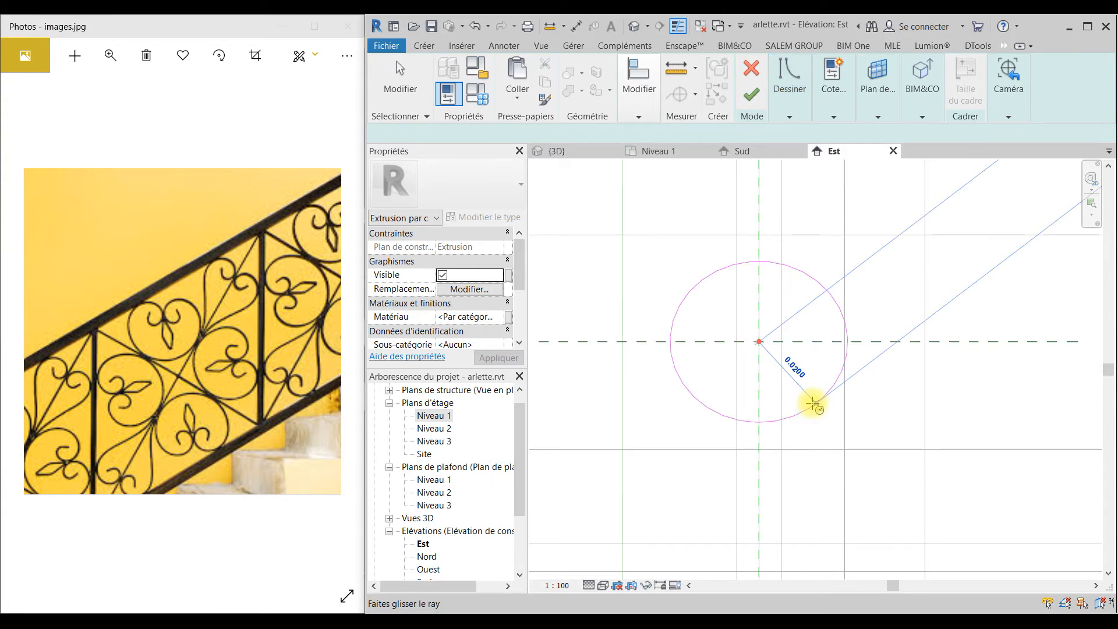
pyautogui.write('0.00')
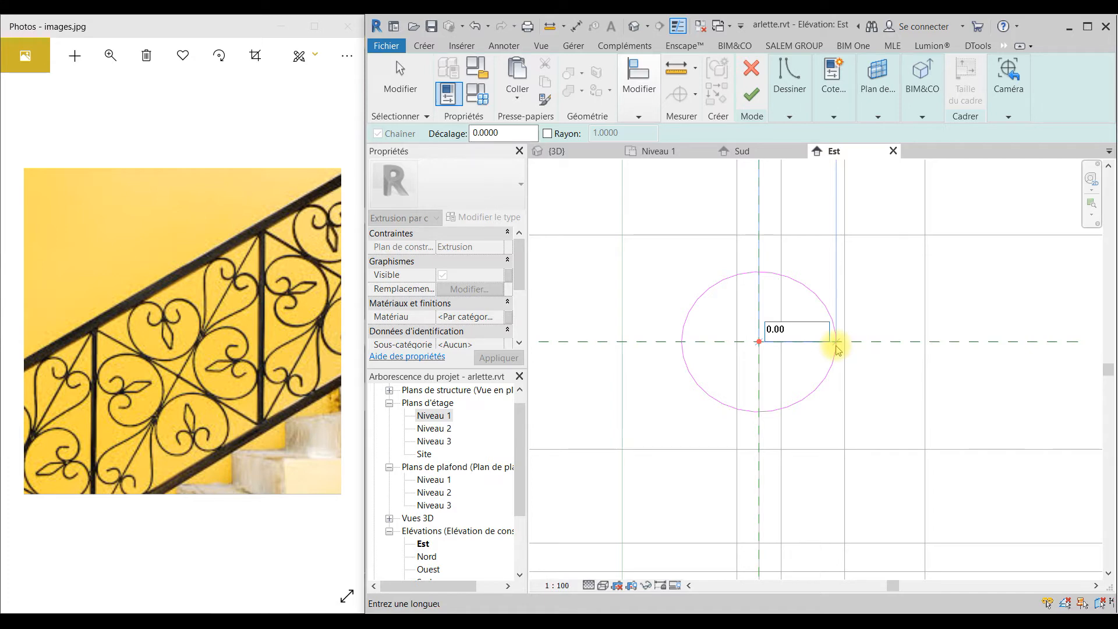
pyautogui.write('2')
pyautogui.press('Return')
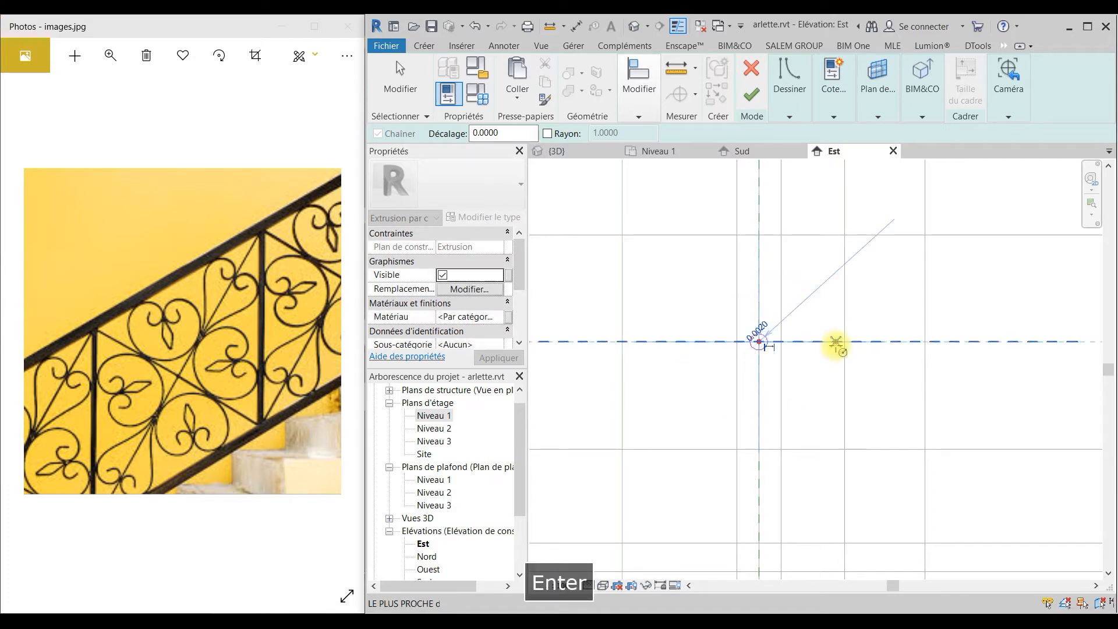
pyautogui.click(751, 93)
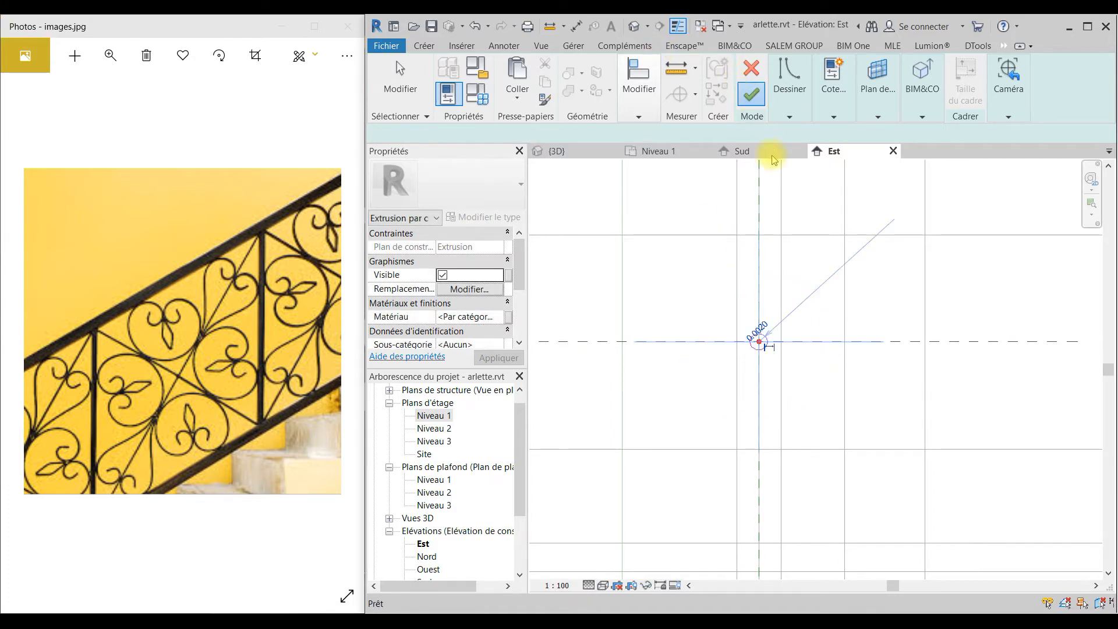
pyautogui.click(702, 94)
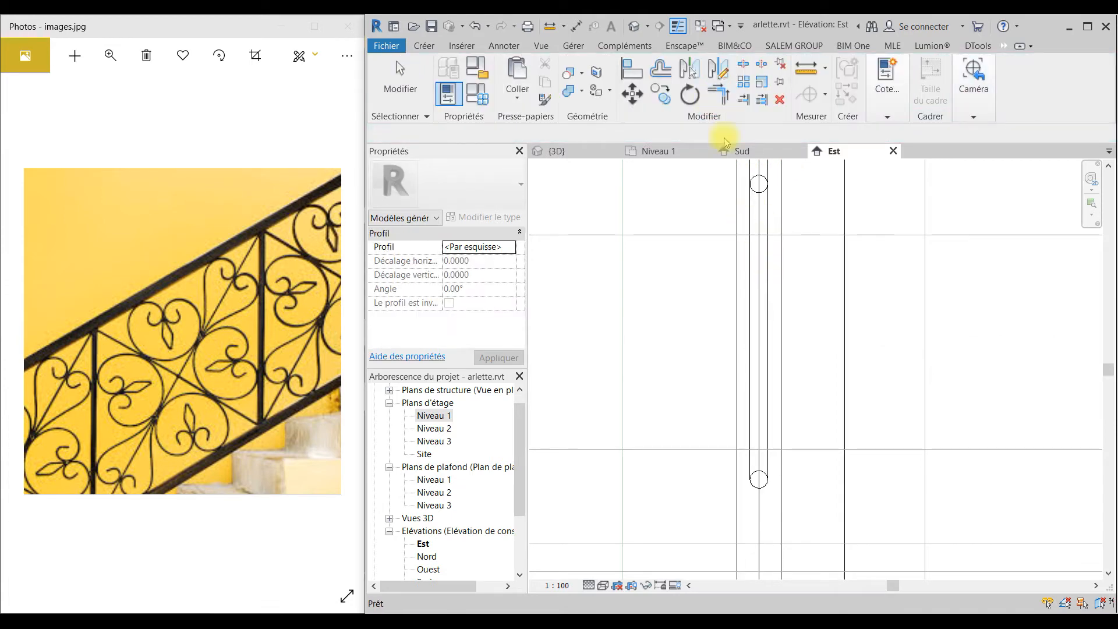
# Return to the Sud elevation and start a new sweep path sketch on a picked plane of the railing
pyautogui.click(740, 152)
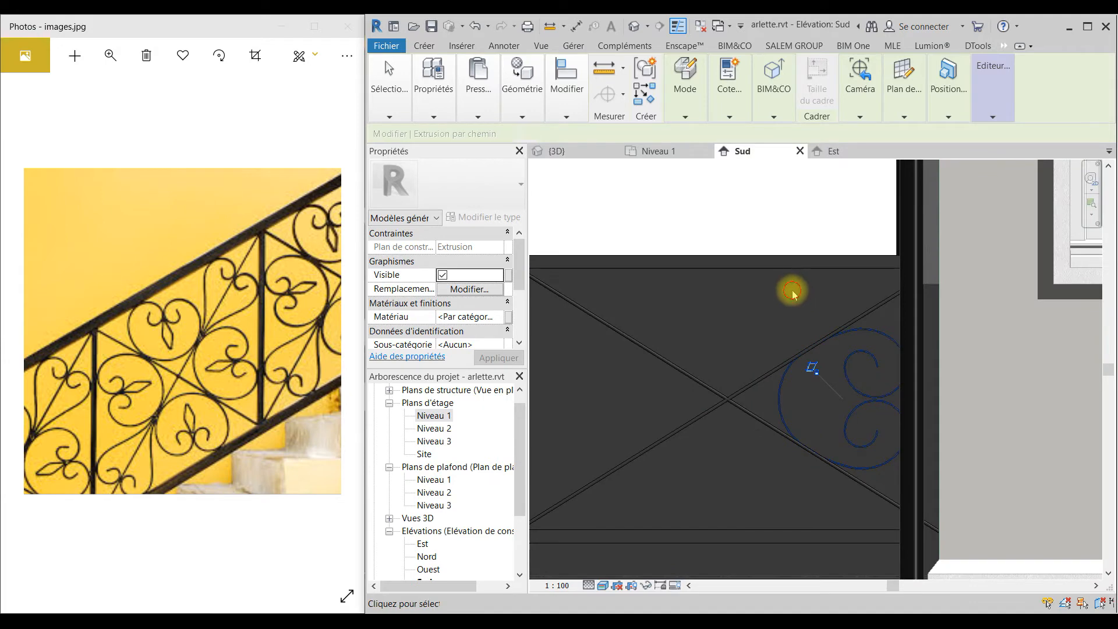
pyautogui.click(793, 291)
pyautogui.moveTo(881, 418); pyautogui.dragTo(880, 383, button='middle')
pyautogui.scroll(2, 887, 360)
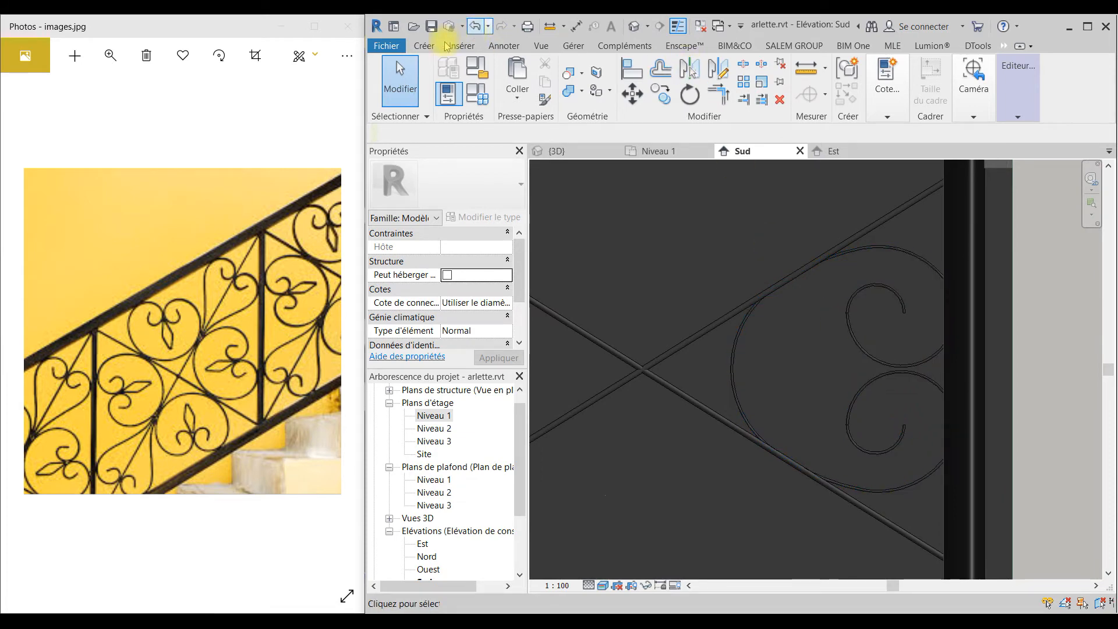
pyautogui.click(424, 45)
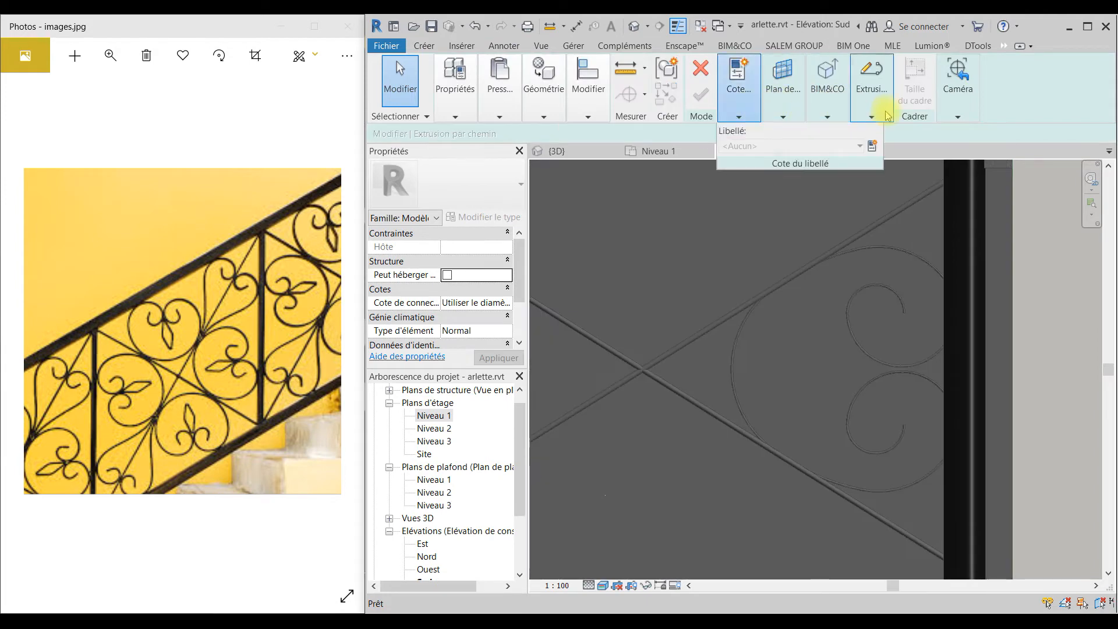
pyautogui.moveTo(889, 117)
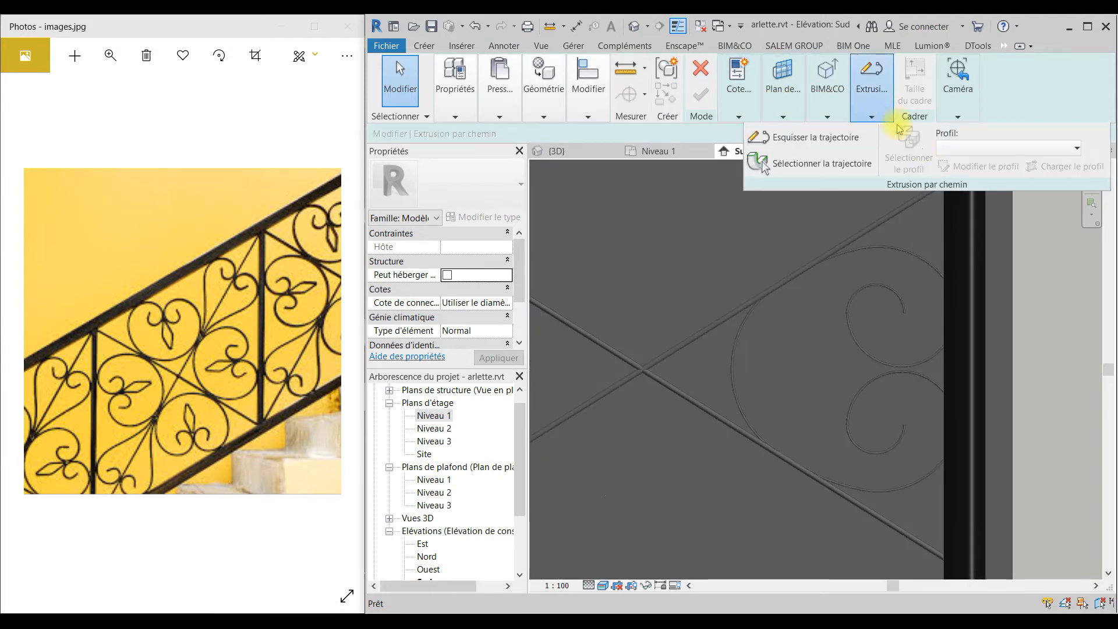
pyautogui.click(798, 139)
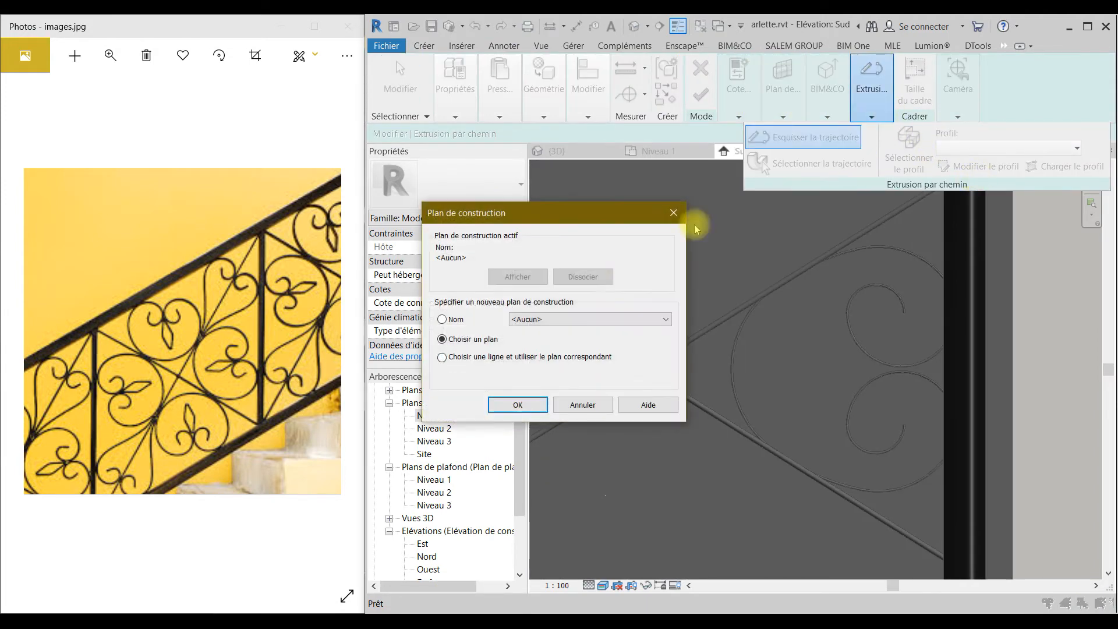
pyautogui.click(517, 404)
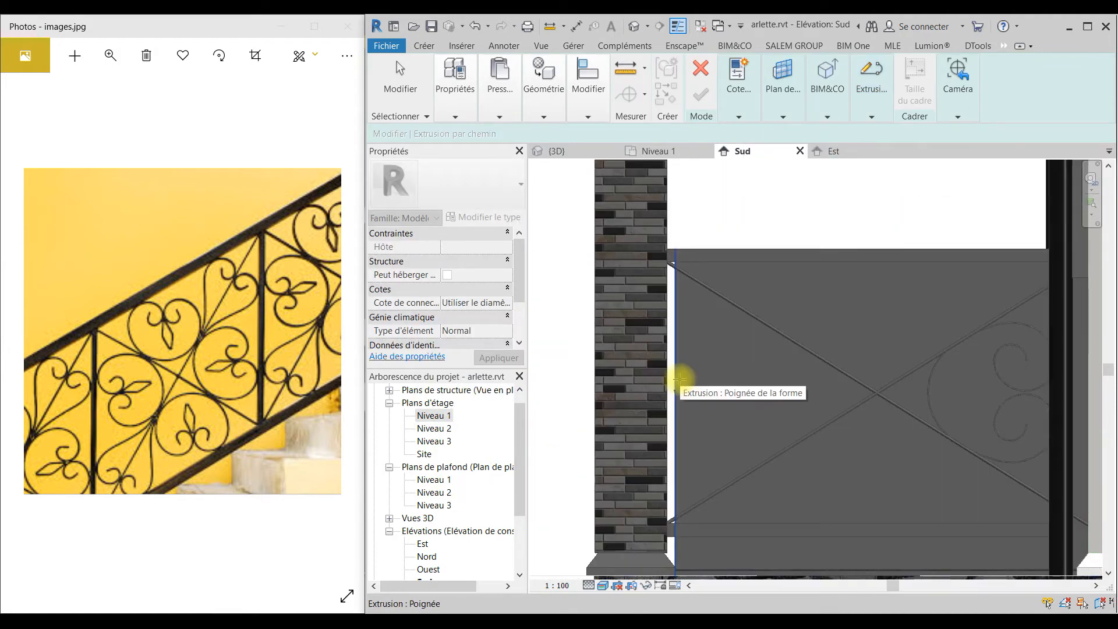
pyautogui.press('Tab')
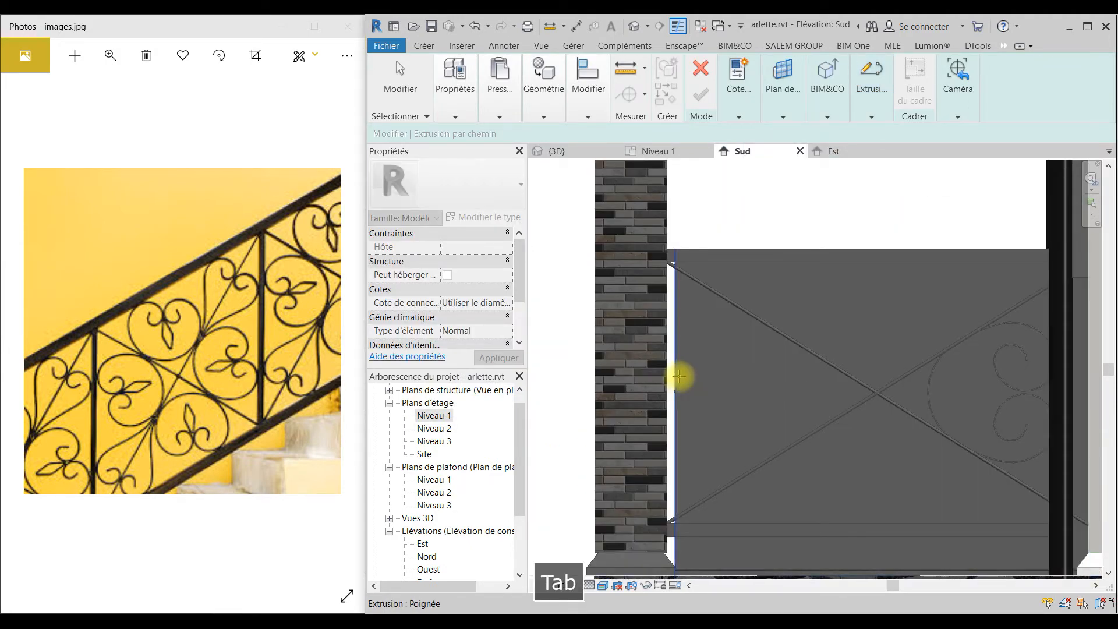
pyautogui.click(929, 420)
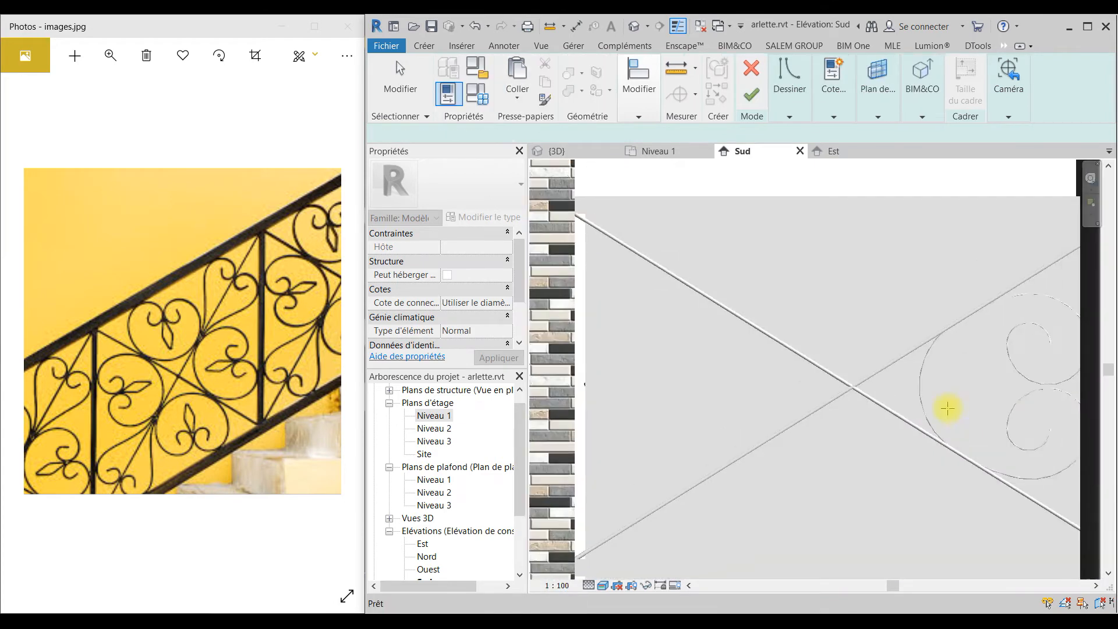
# Sketch the upper half of a pointed leaf between the two scrolls with two sloped lines, closed by a horizontal line from tip to scrolls
pyautogui.scroll(4, 830, 444)
pyautogui.scroll(1, 830, 443)
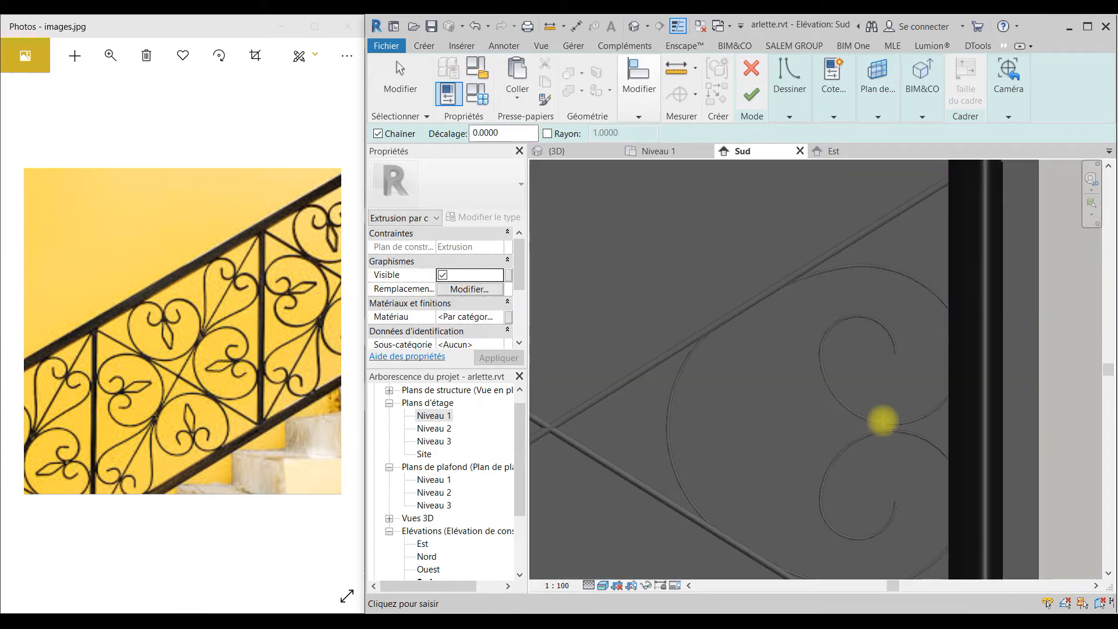
pyautogui.moveTo(793, 113)
pyautogui.click(778, 135)
pyautogui.click(885, 424)
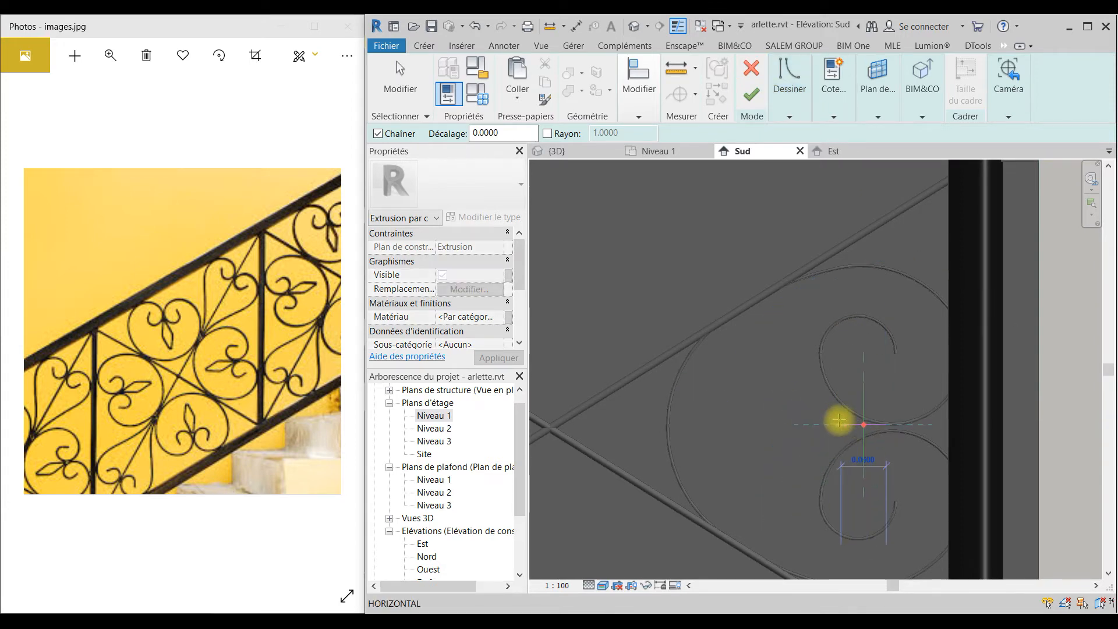
pyautogui.click(823, 409)
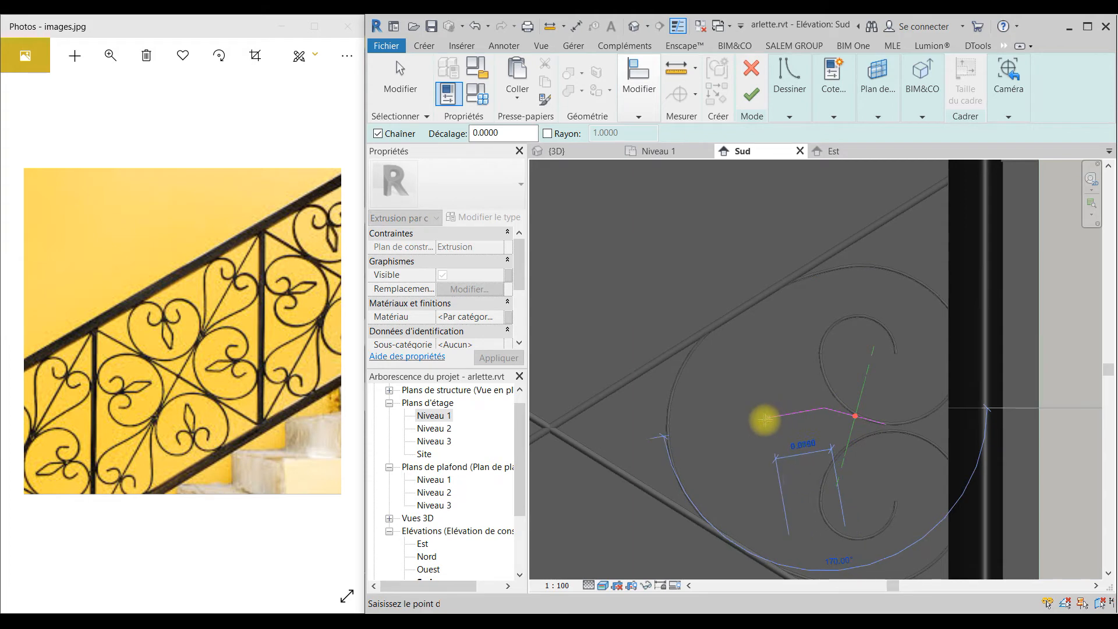
pyautogui.click(766, 428)
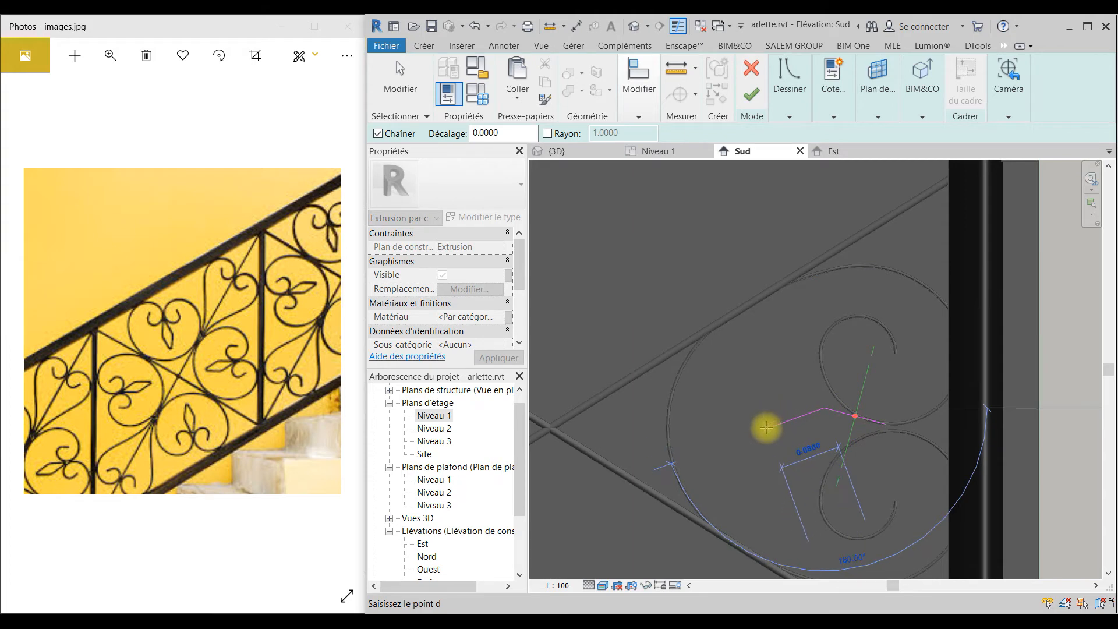
pyautogui.click(886, 428)
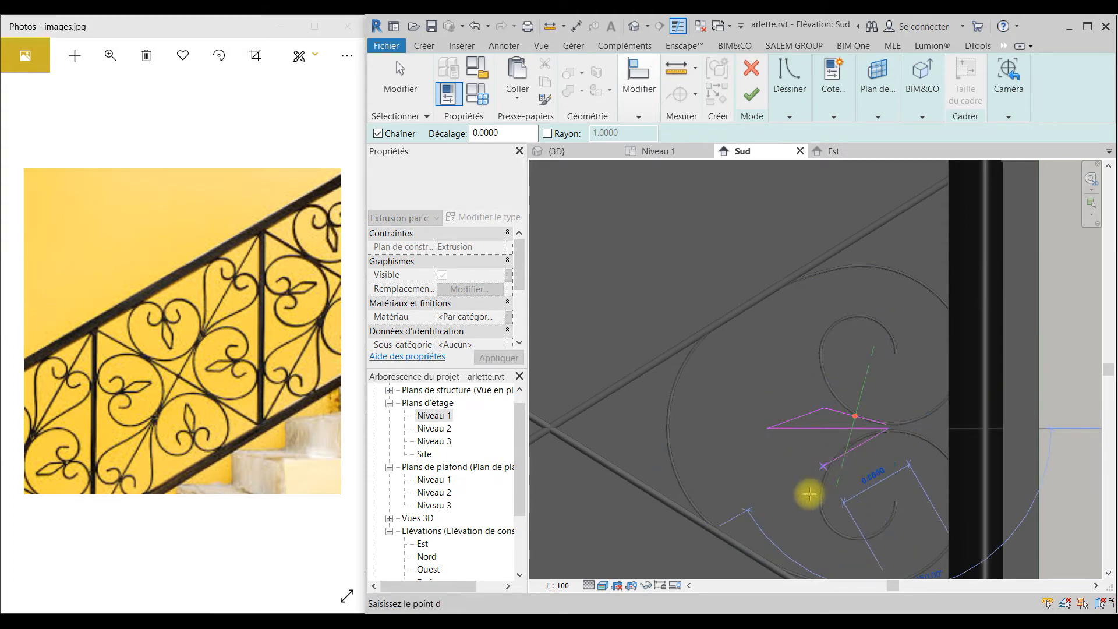
pyautogui.press('Escape')
# Mirror a copy of the two sloped leaf lines about the horizontal line
pyautogui.click(830, 408)
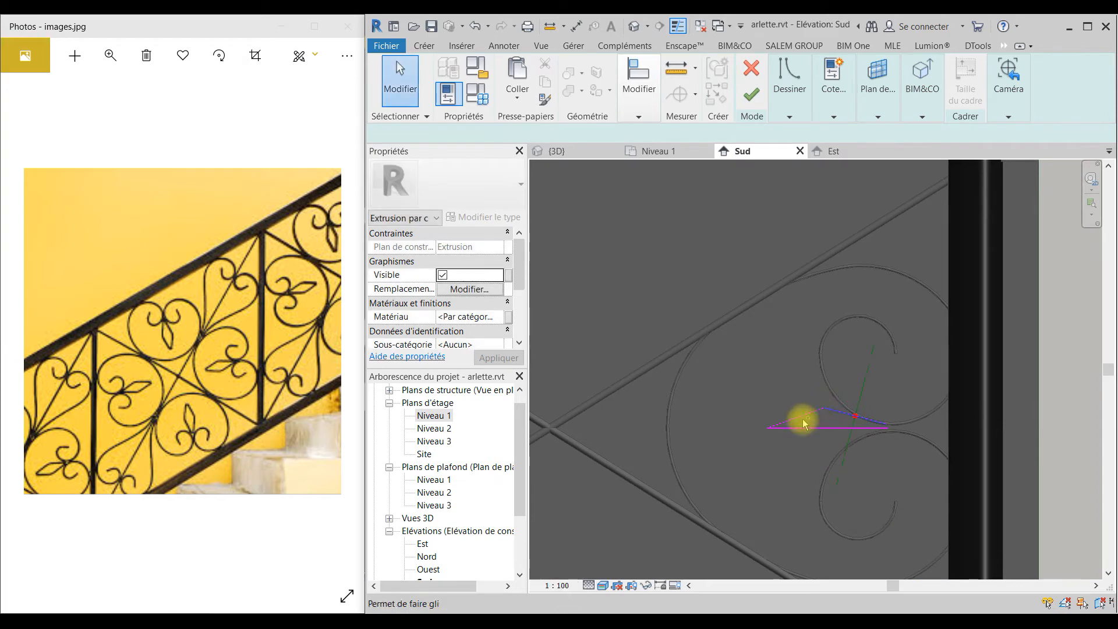
pyautogui.keyDown('ctrl'); pyautogui.click(805, 417); pyautogui.keyUp('ctrl')
pyautogui.click(639, 116)
pyautogui.click(689, 139)
pyautogui.click(812, 428)
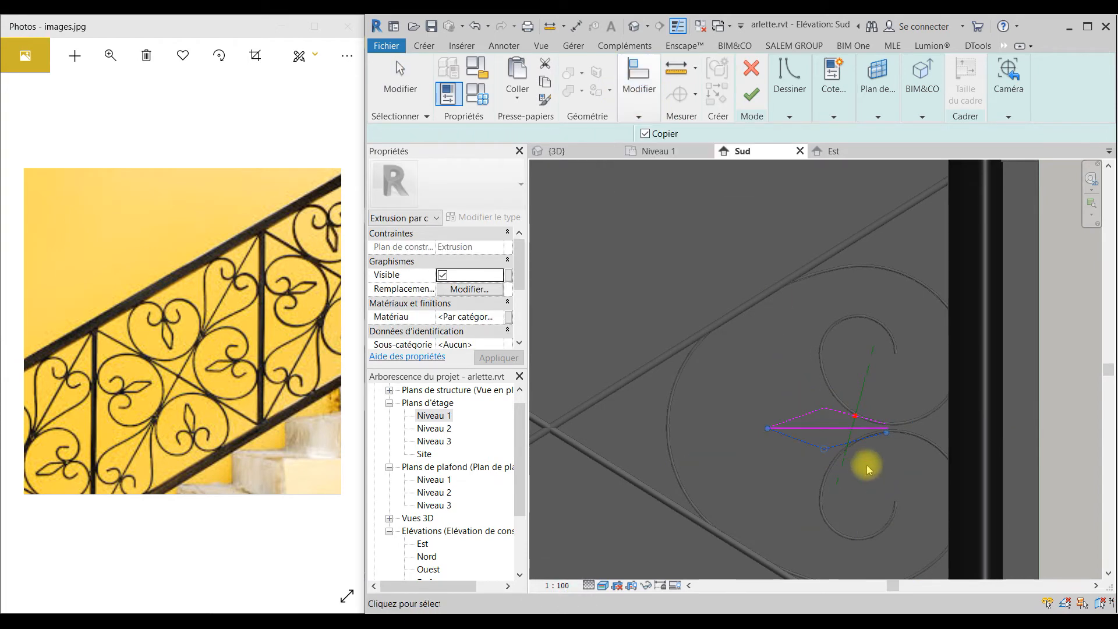
pyautogui.press('Escape')
# Delete the leaf's horizontal centre line and trim the two open ends between the scrolls into a corner
pyautogui.click(856, 428)
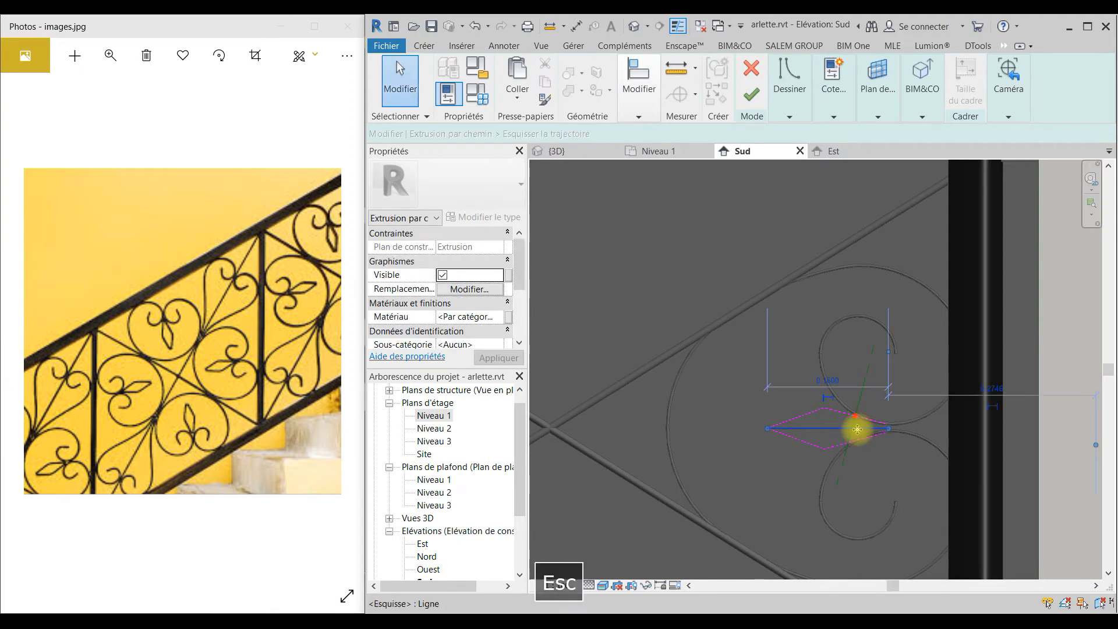
pyautogui.hotkey('ctrl', 'x')
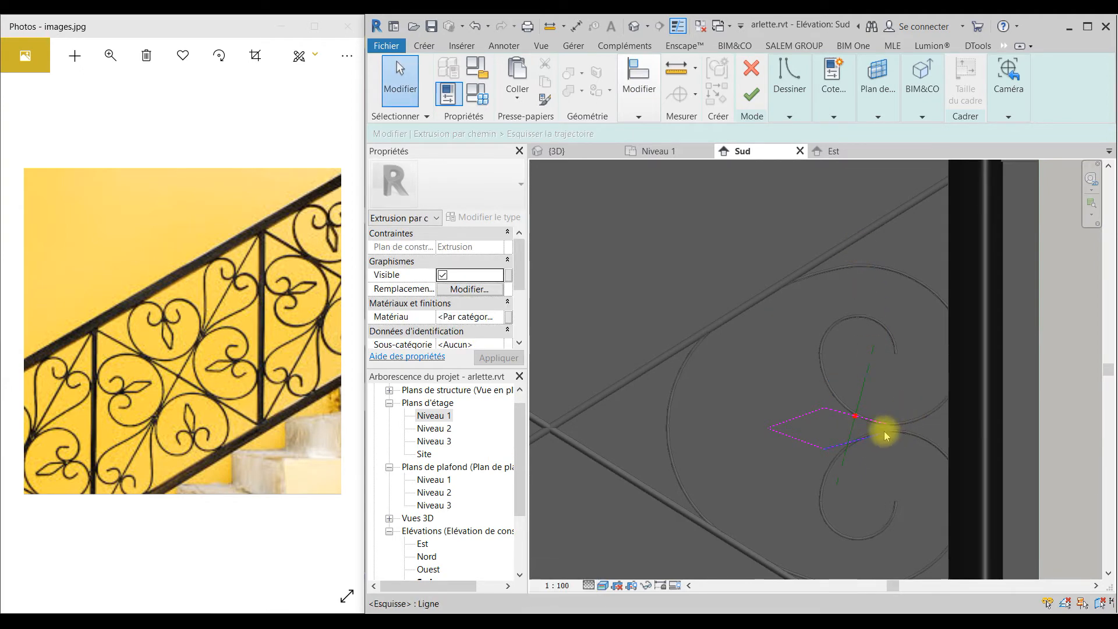
pyautogui.click(641, 102)
pyautogui.click(719, 169)
pyautogui.click(886, 431)
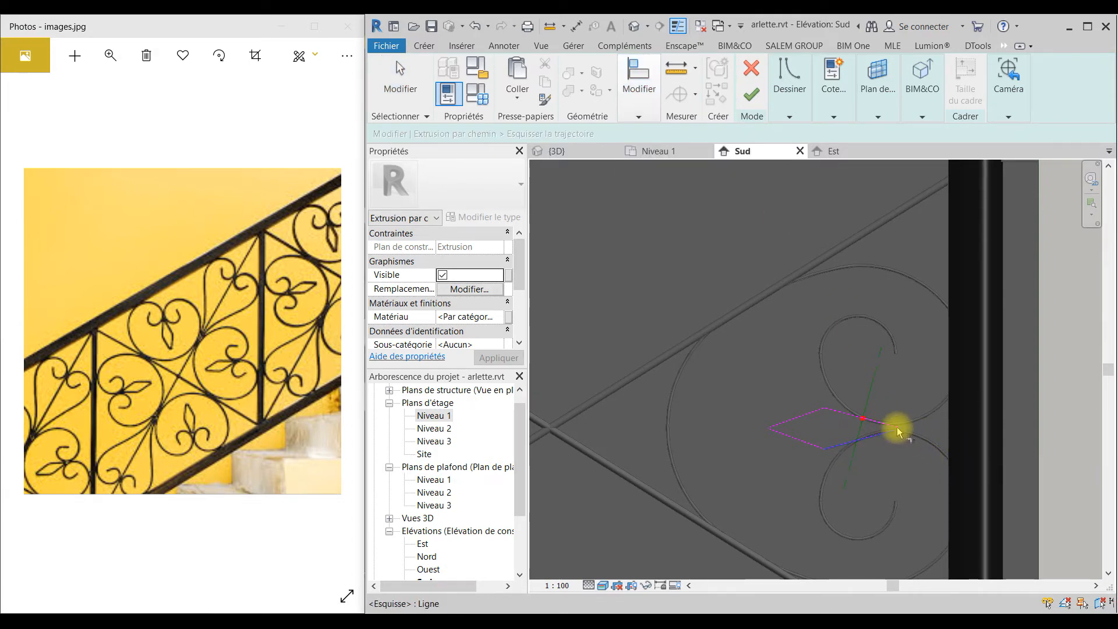
pyautogui.press('Escape')
pyautogui.press('Escape')
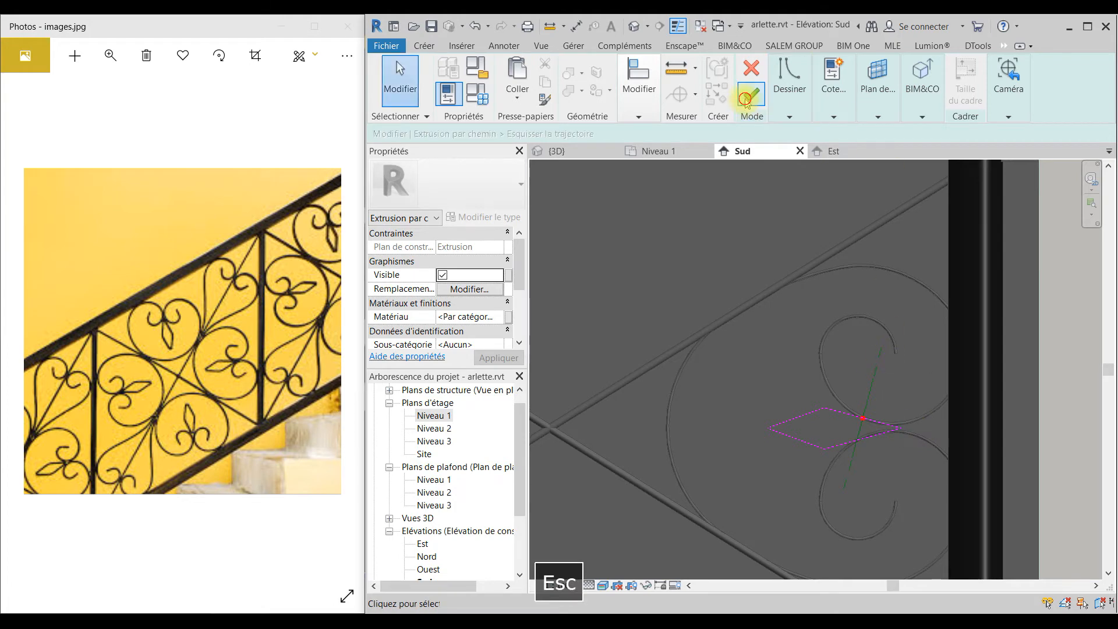
# Finish the leaf path sketch and open the sweep's profile for editing in the Est elevation
pyautogui.click(751, 93)
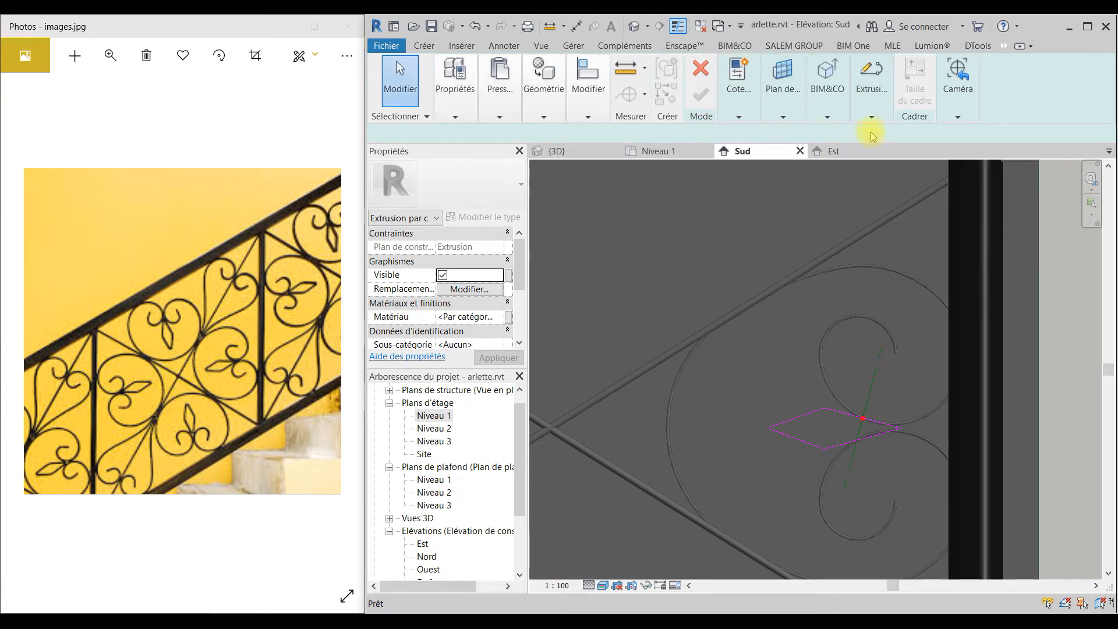
pyautogui.click(871, 94)
pyautogui.click(984, 167)
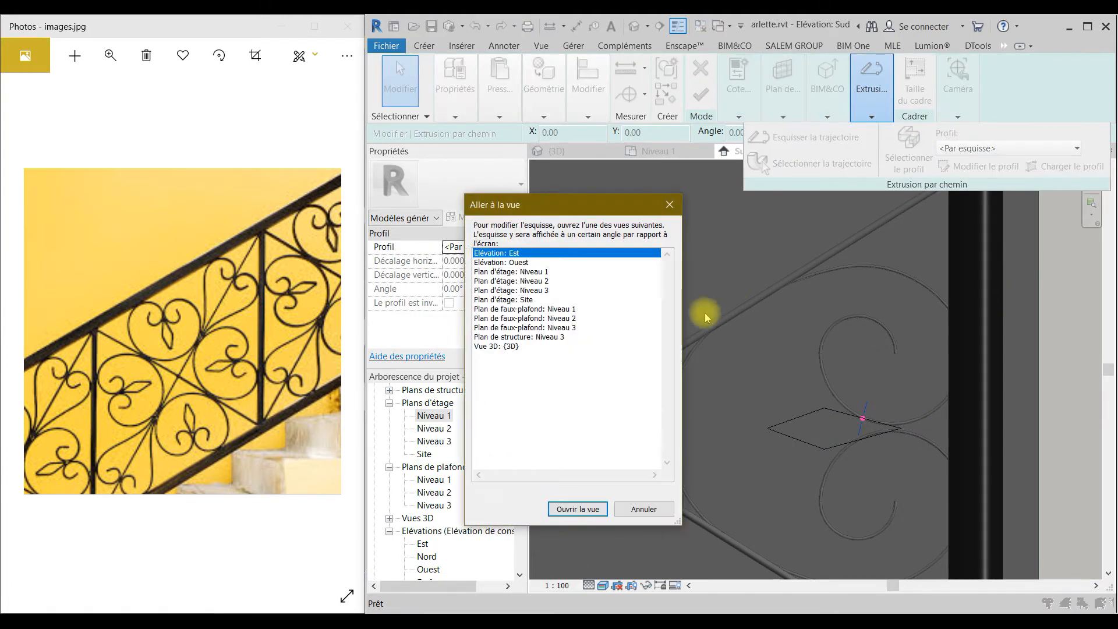
pyautogui.click(584, 510)
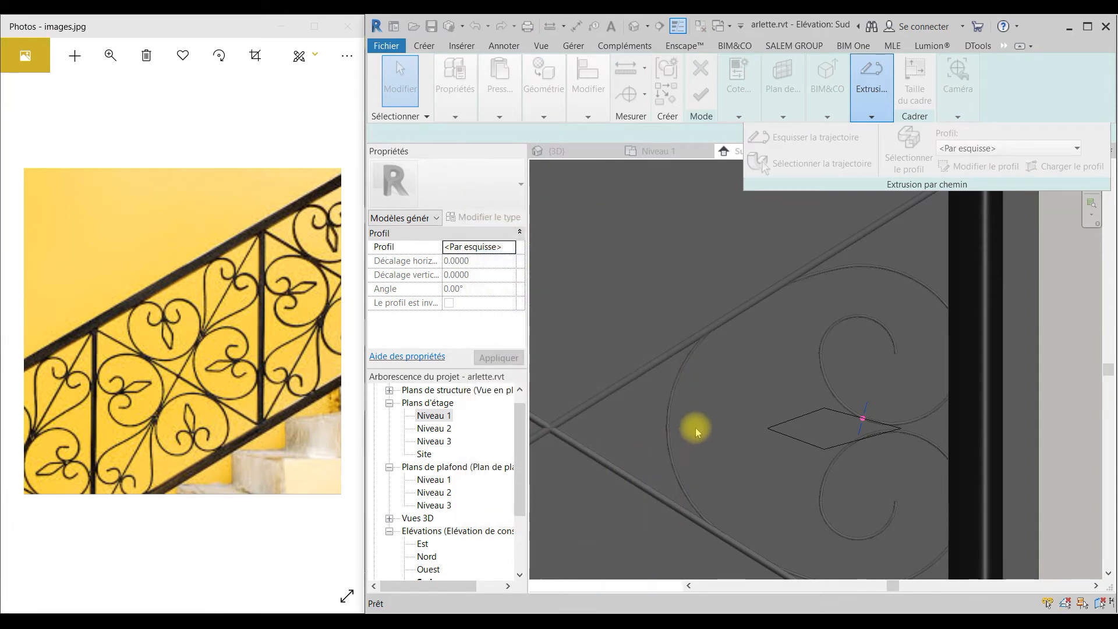
# Draw the leaf profile as a circle of 0.002 m radius centred on the path's reference point, and finish the sweep
pyautogui.scroll(-5, 755, 286)
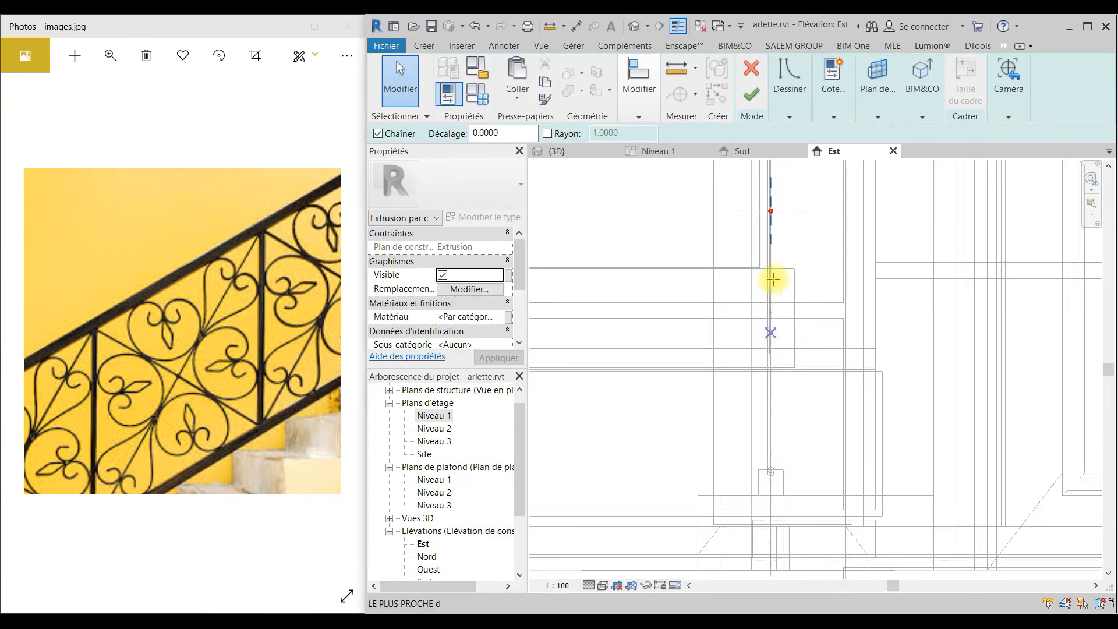
pyautogui.scroll(8, 740, 249)
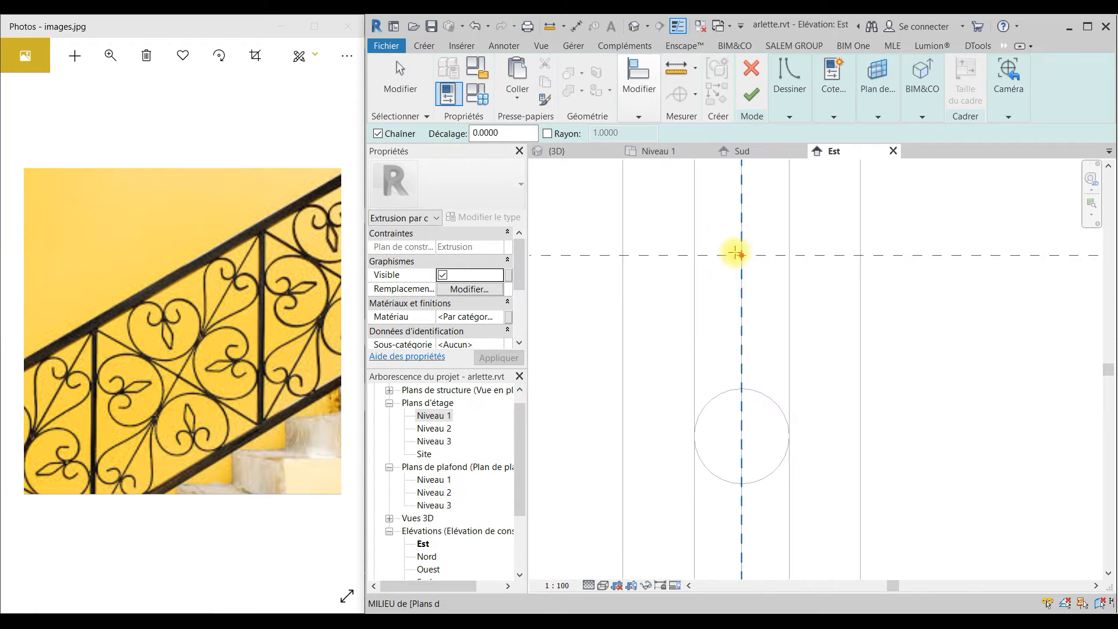
pyautogui.click(792, 102)
pyautogui.click(841, 133)
pyautogui.click(741, 255)
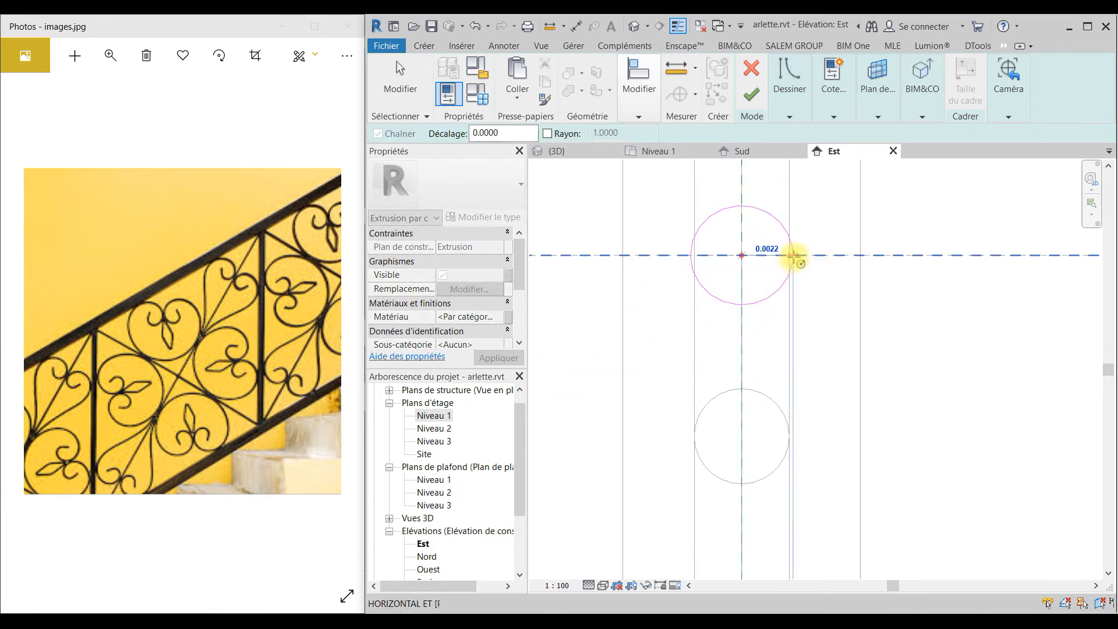
pyautogui.write('0')
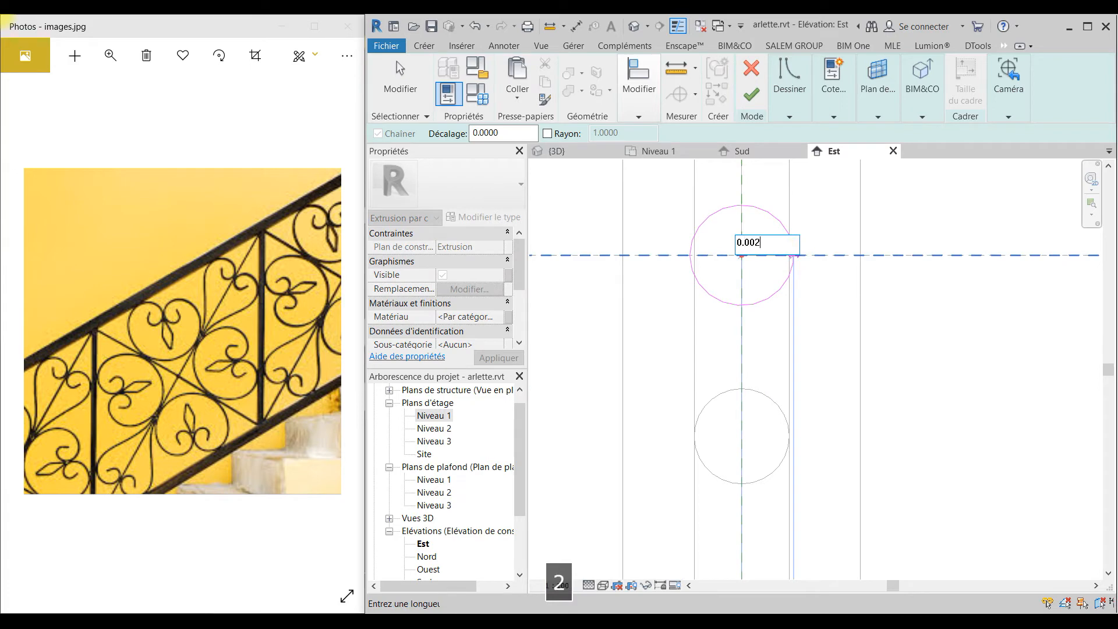
pyautogui.write('.002')
pyautogui.press('Return')
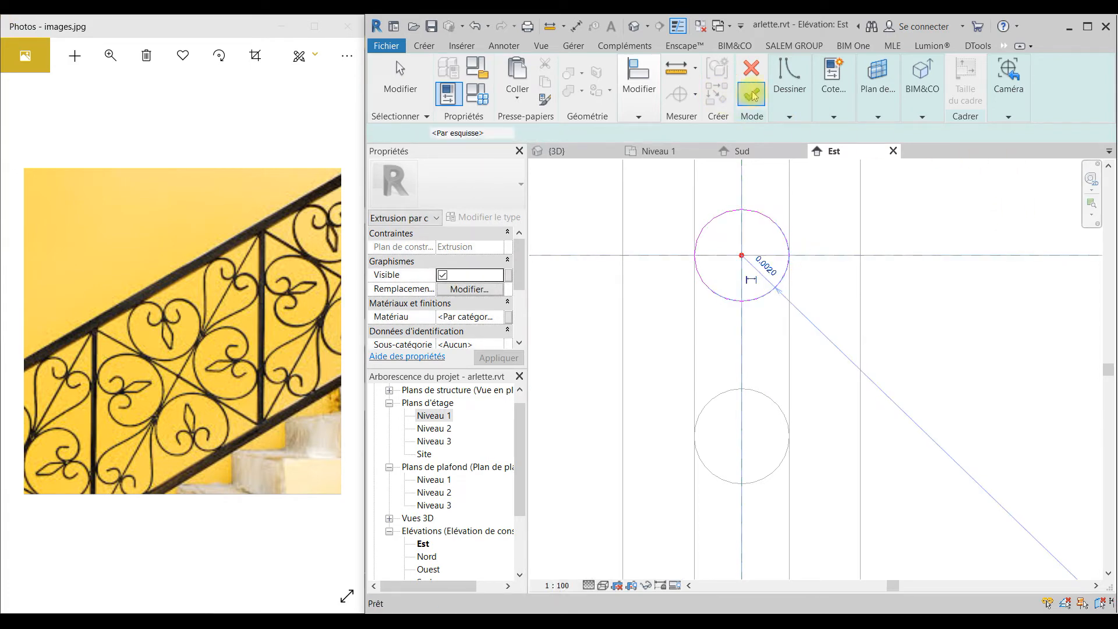
pyautogui.click(751, 94)
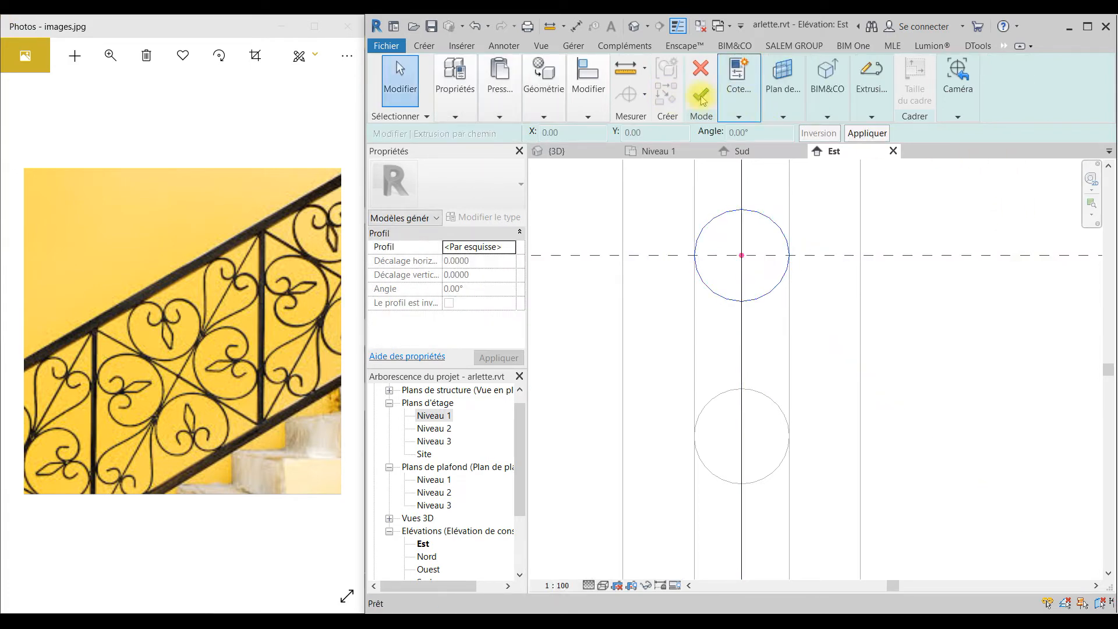
# In the Sud elevation, mirror a copy of the scroll sweep and its leaf about a vertical axis through the top rail's midpoint
pyautogui.click(728, 153)
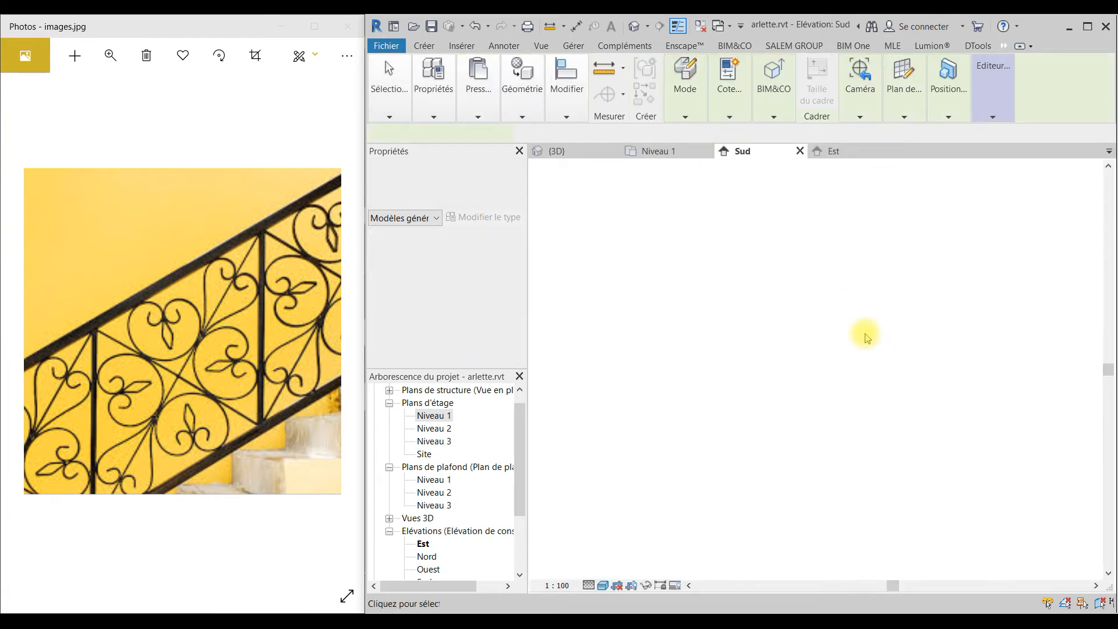
pyautogui.scroll(-2, 839, 378)
pyautogui.press('Escape')
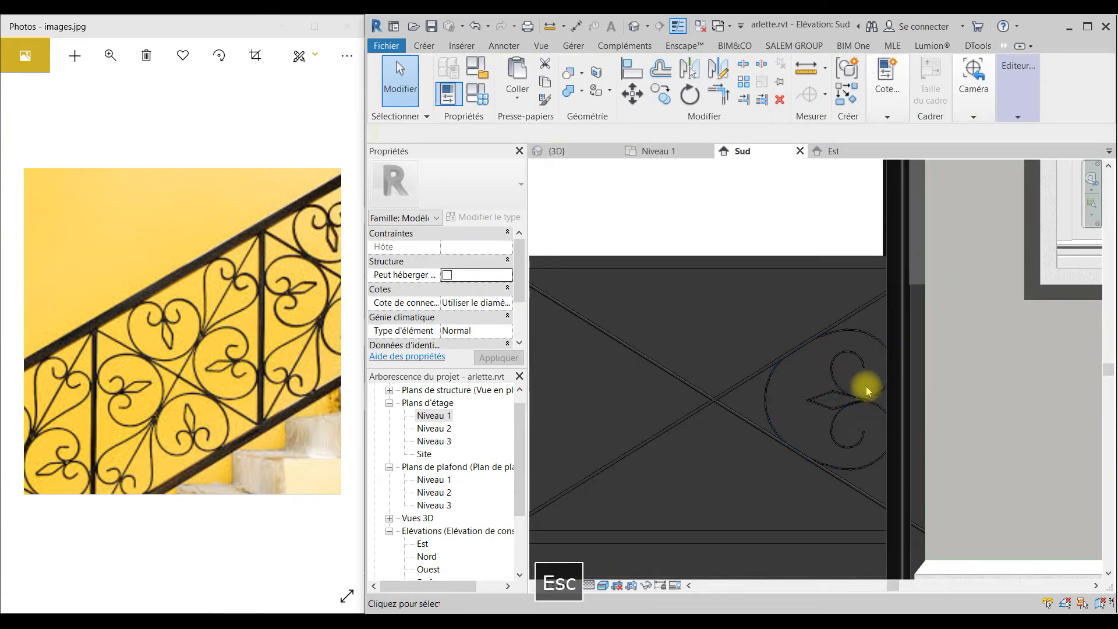
pyautogui.click(815, 402)
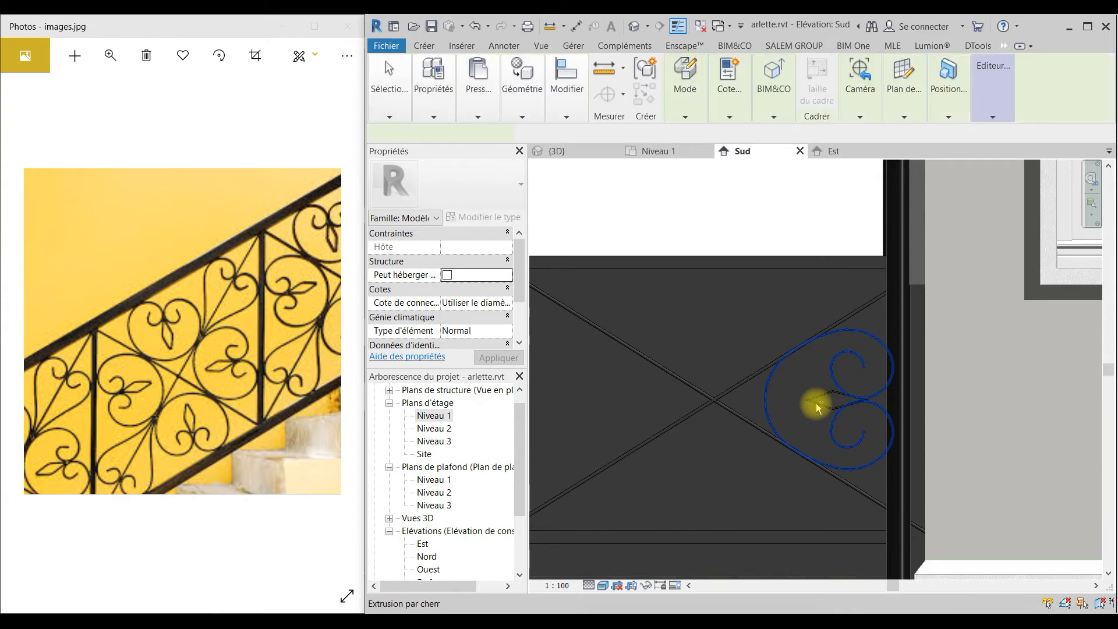
pyautogui.keyDown('ctrl'); pyautogui.click(818, 402); pyautogui.keyUp('ctrl')
pyautogui.moveTo(831, 412); pyautogui.dragTo(939, 404, button='middle')
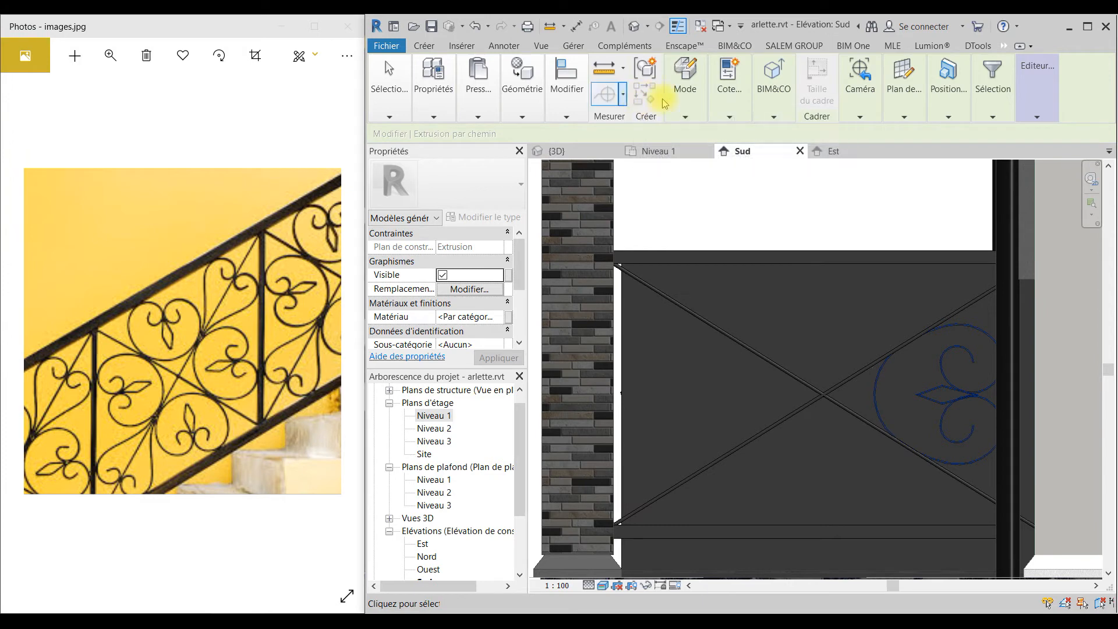
pyautogui.moveTo(579, 101)
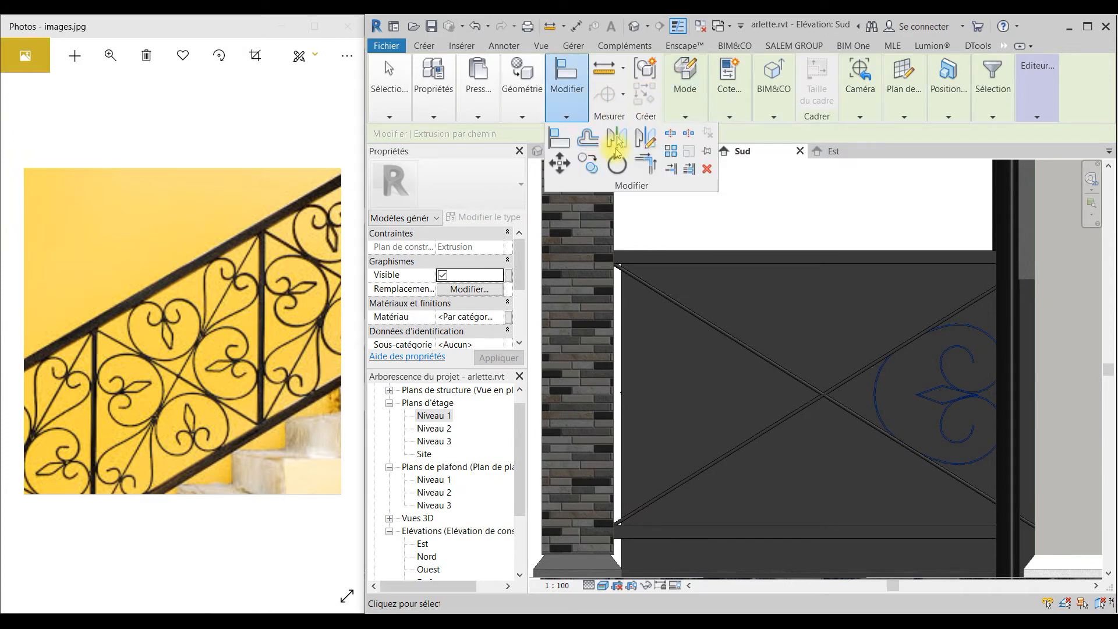
pyautogui.click(646, 138)
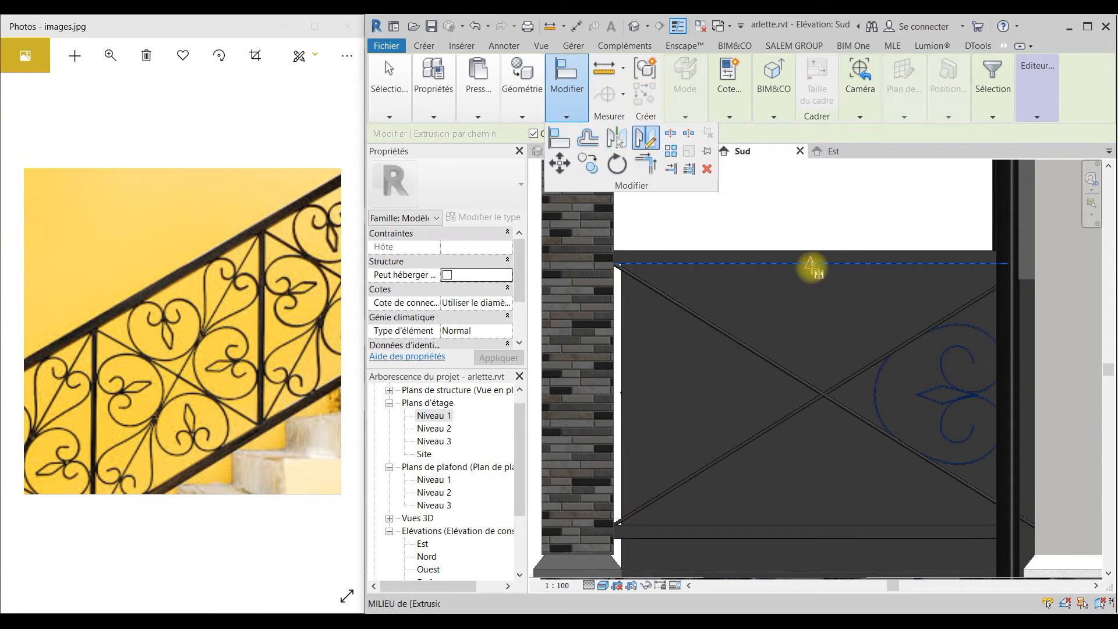
pyautogui.click(810, 265)
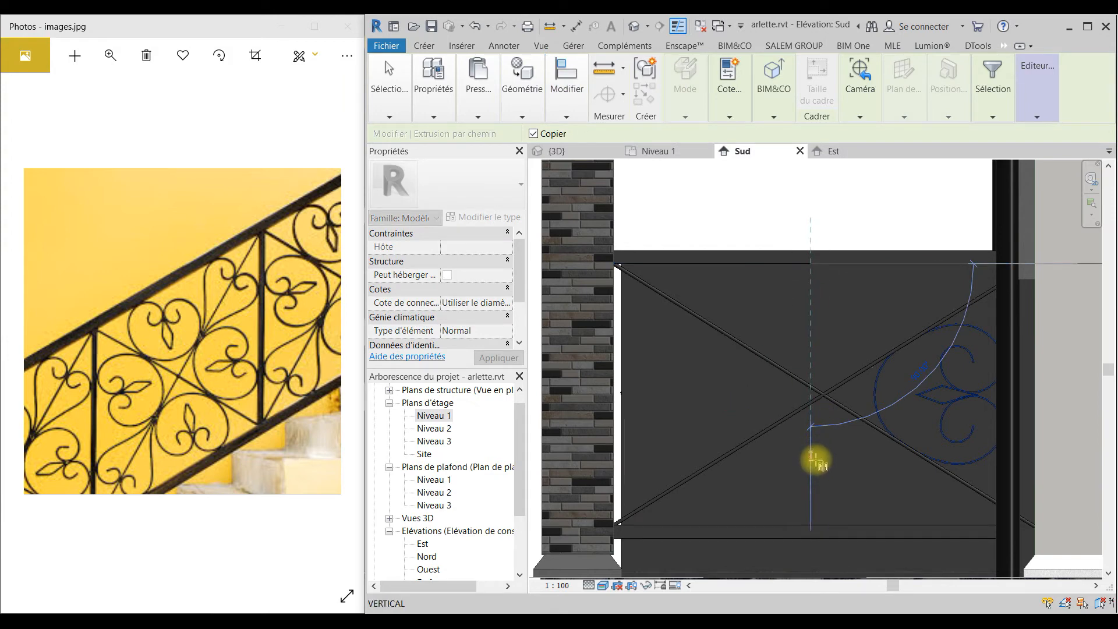
pyautogui.click(815, 484)
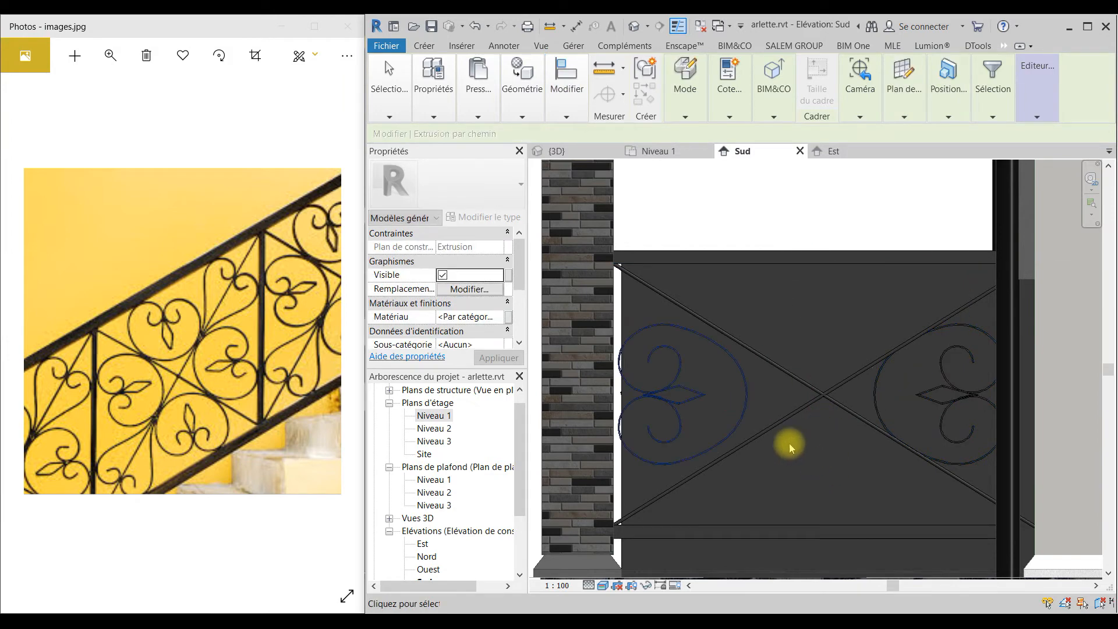
# Shift the mirrored scroll and leaf slightly inward, away from the brick column
pyautogui.scroll(2, 736, 392)
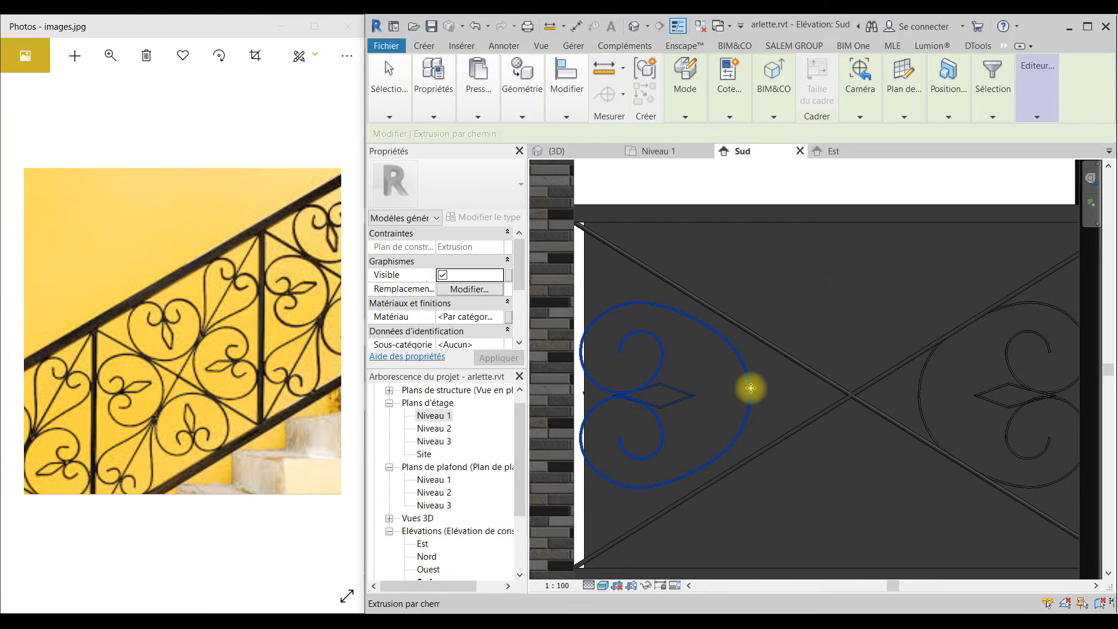
pyautogui.moveTo(763, 389)
pyautogui.mouseDown()
pyautogui.moveTo(788, 392)
pyautogui.moveTo(777, 389)
pyautogui.mouseUp()
pyautogui.press('Escape')
pyautogui.scroll(-2, 851, 394)
pyautogui.moveTo(851, 393); pyautogui.dragTo(757, 373, button='middle')
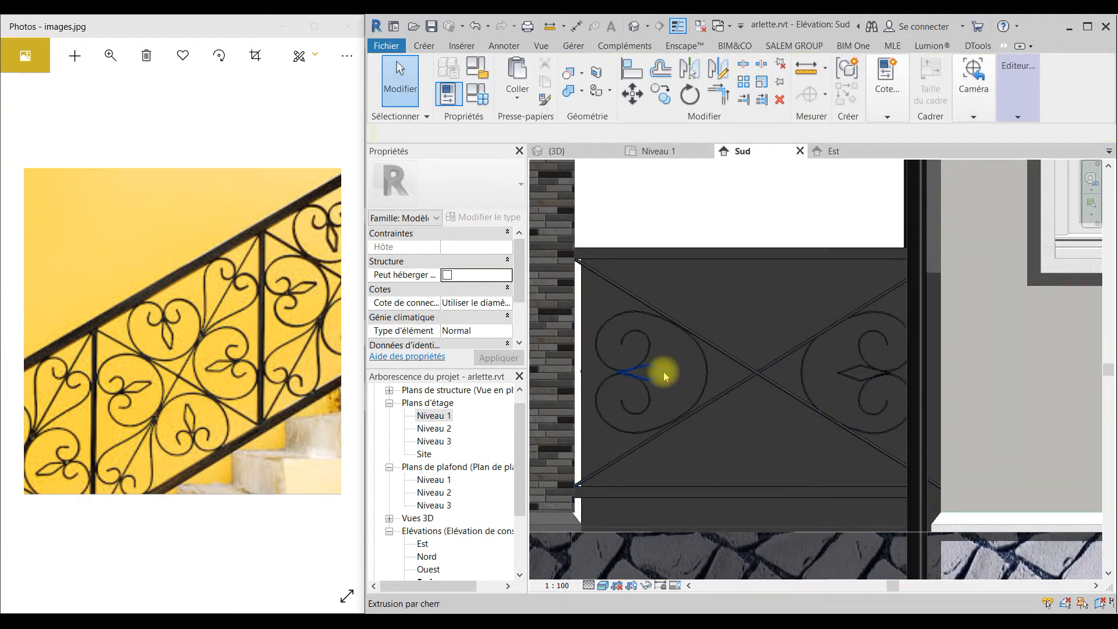
# Copy the scroll and leaf beside the brick column to the upper middle of the panel, above the bars' crossing
pyautogui.click(648, 347)
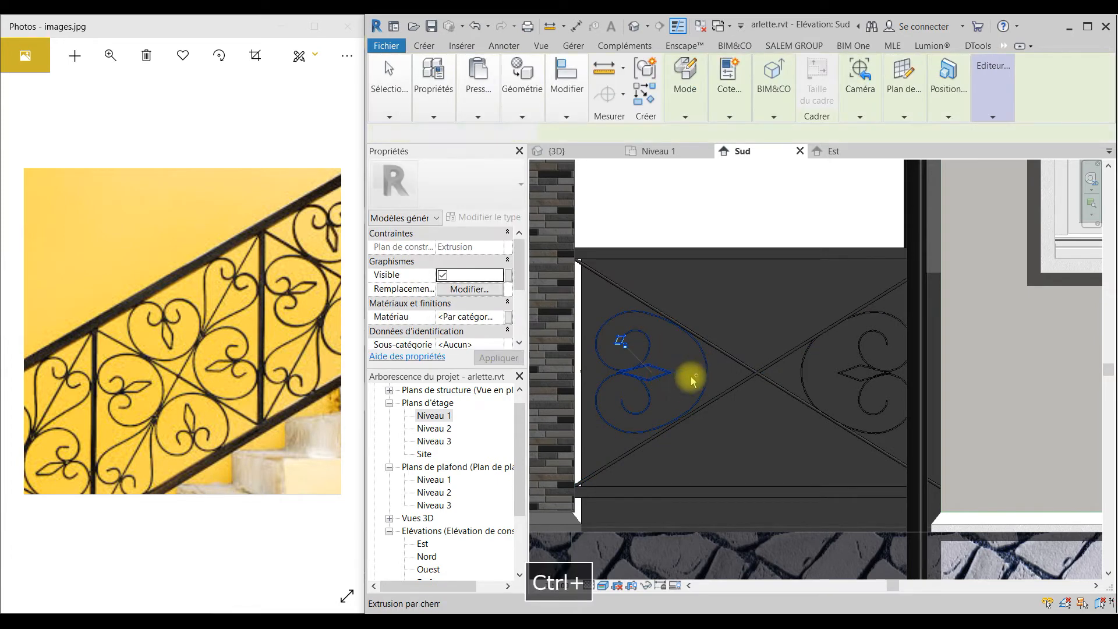
pyautogui.click(566, 98)
pyautogui.click(589, 166)
pyautogui.click(631, 362)
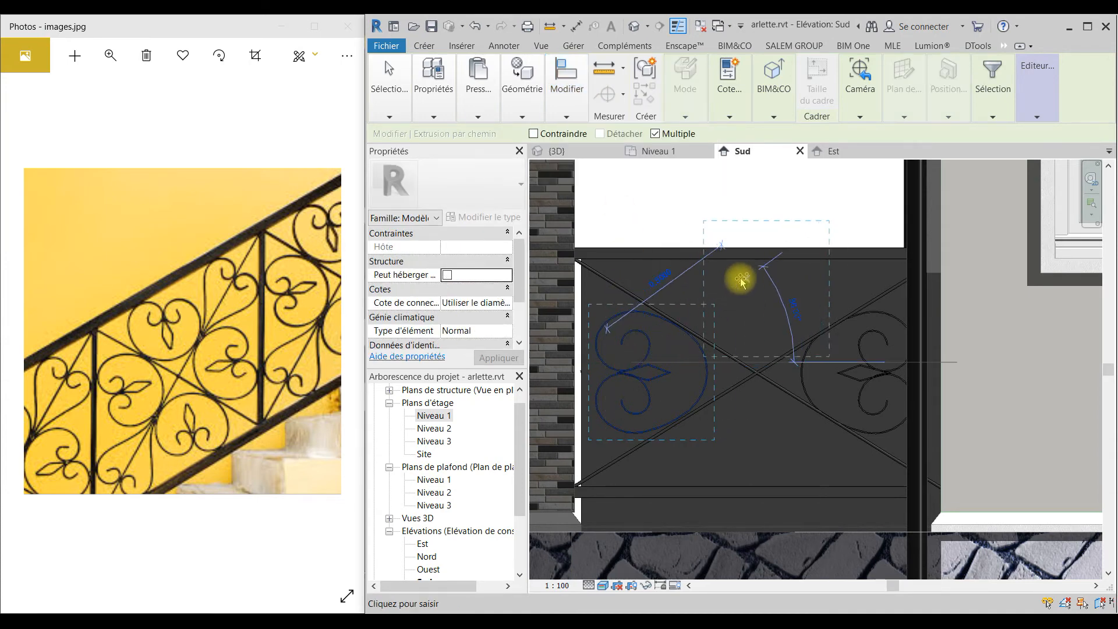
pyautogui.click(737, 285)
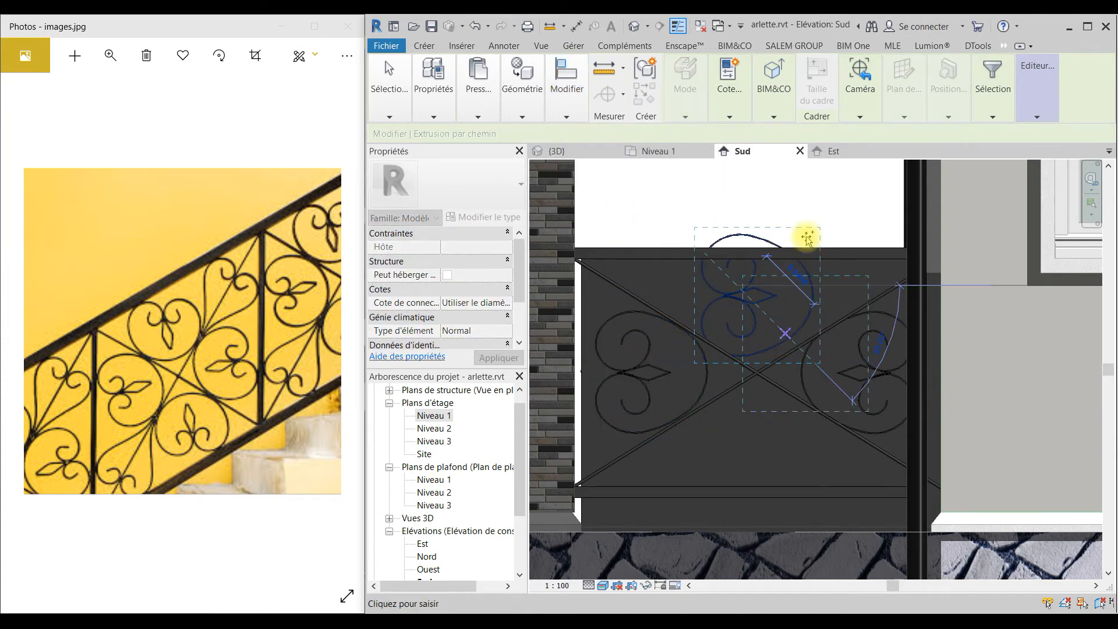
# Rotate the copied scroll and leaf 90° clockwise so the heart shape points down toward the bars' crossing
pyautogui.click(564, 96)
pyautogui.click(617, 164)
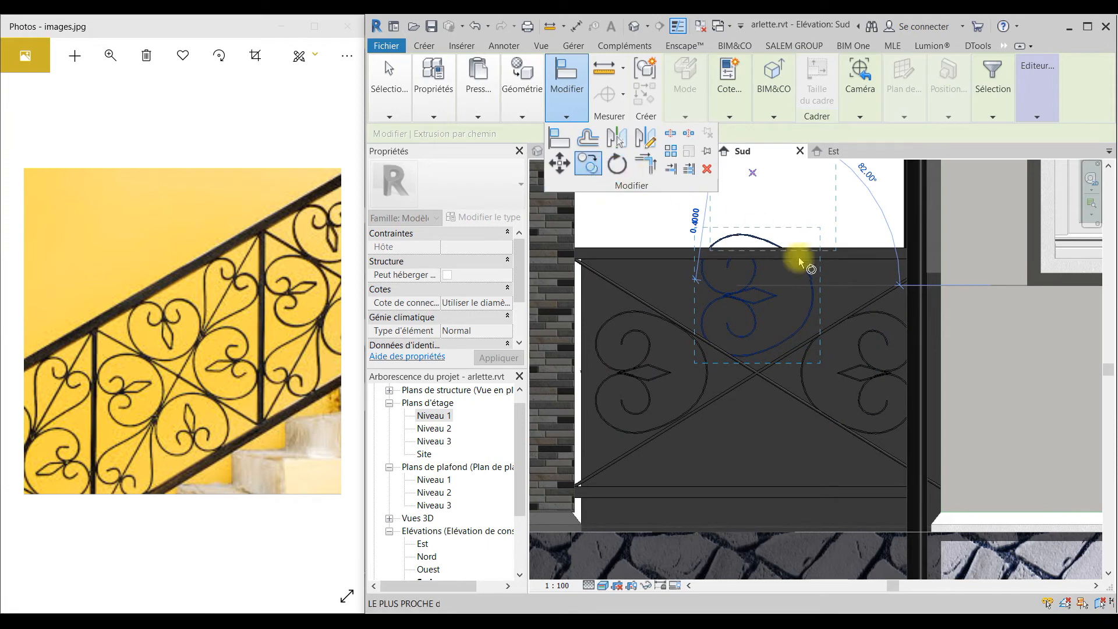
pyautogui.click(756, 190)
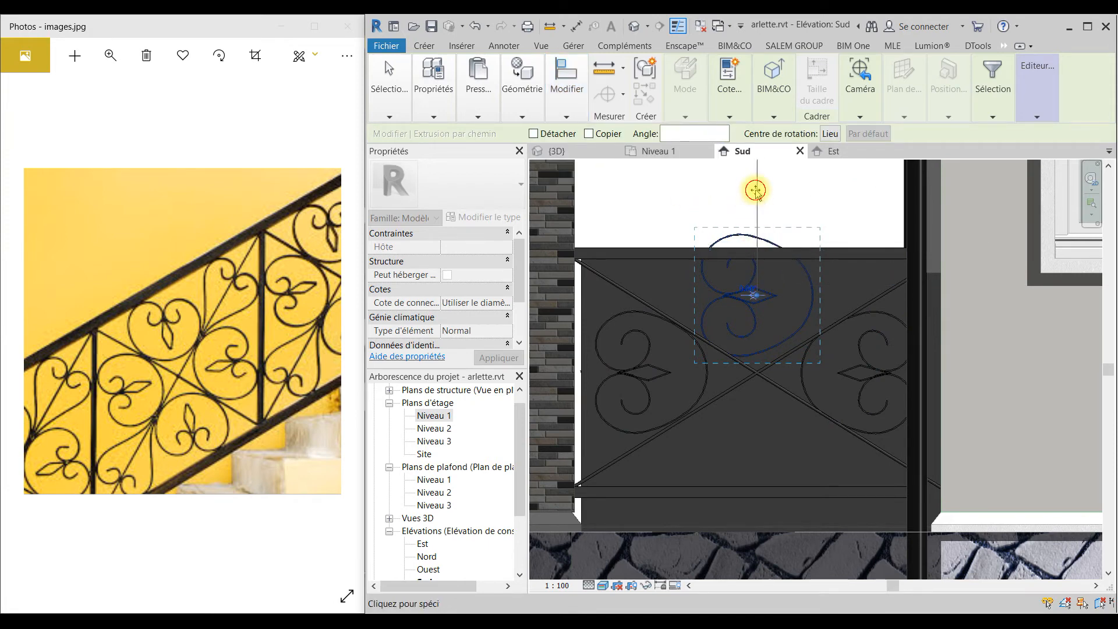
pyautogui.click(861, 295)
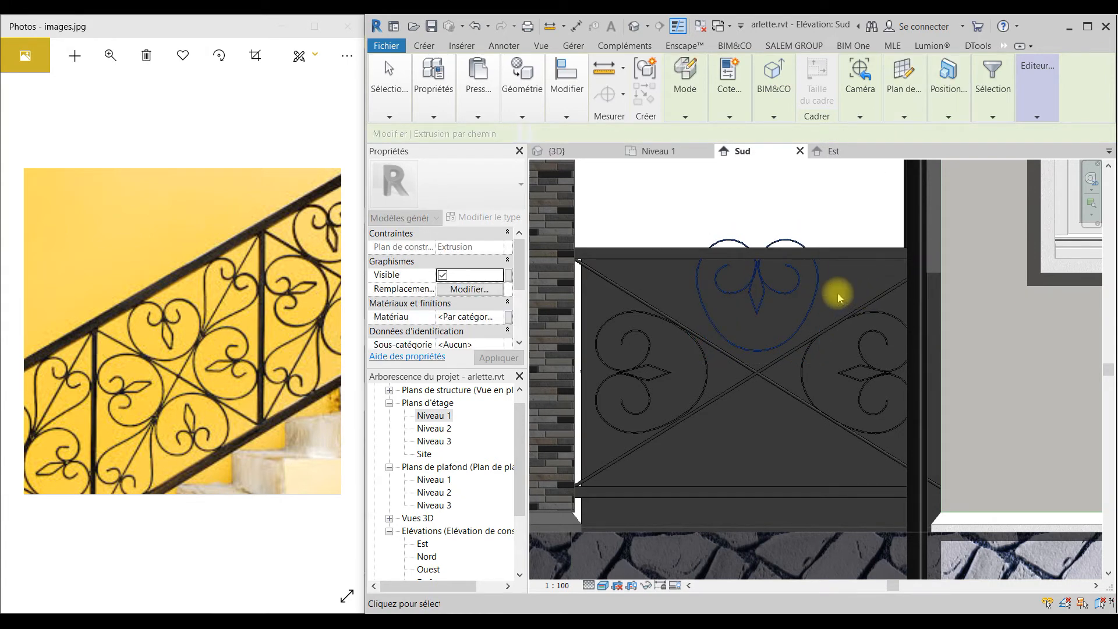
# Lower the rotated scroll and leaf slightly so they nest between the crossing bars beneath the top rail
pyautogui.scroll(1, 759, 349)
pyautogui.moveTo(759, 349); pyautogui.dragTo(757, 363)
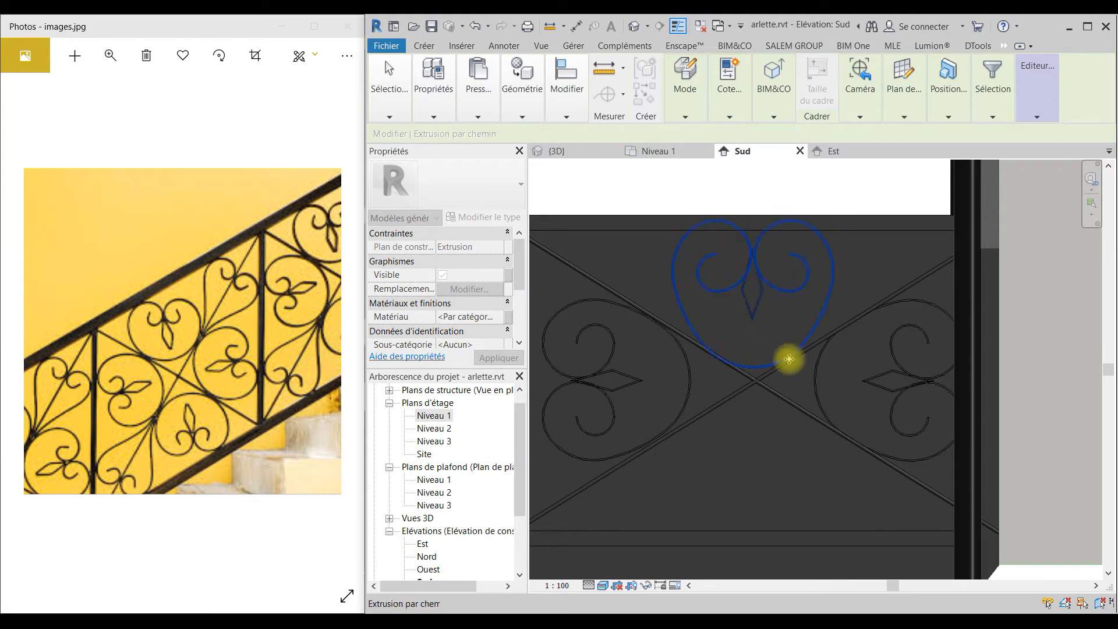
pyautogui.scroll(-2, 943, 343)
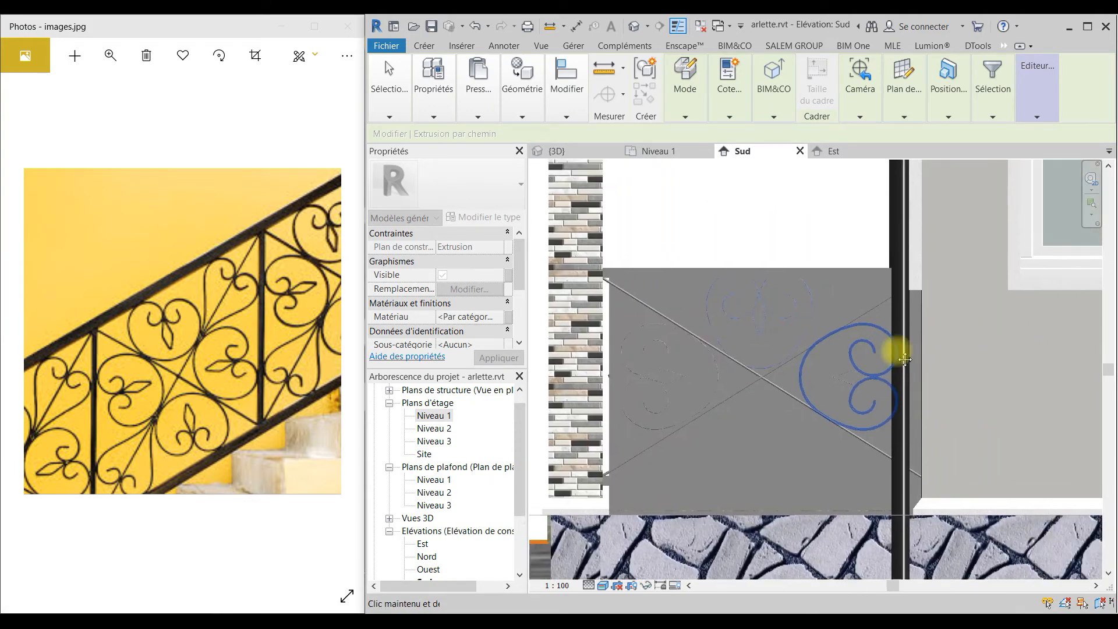
pyautogui.click(865, 362)
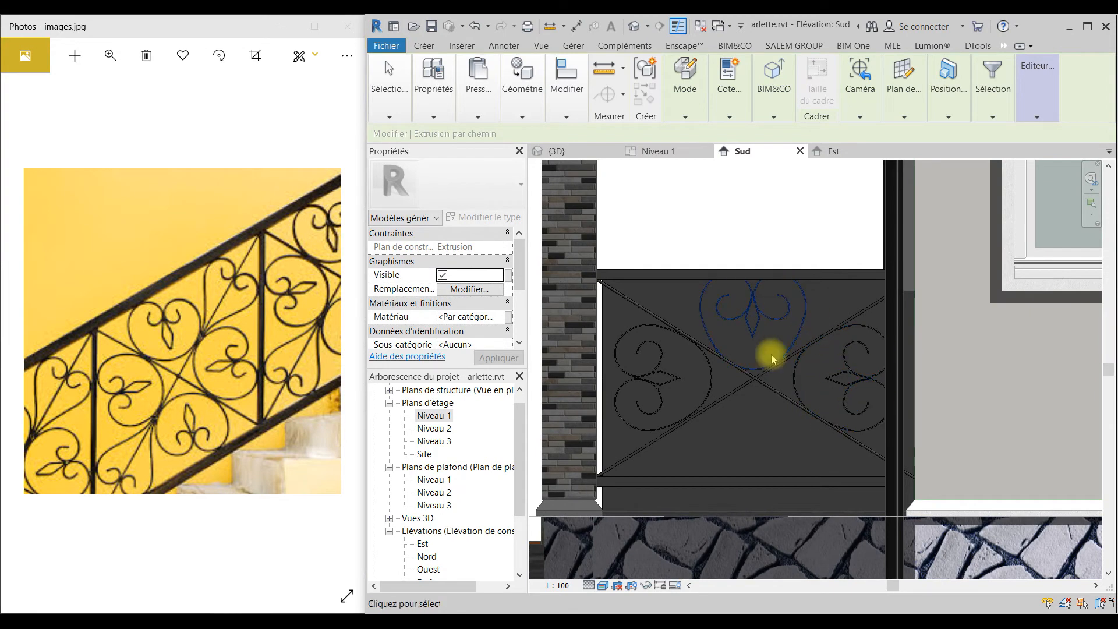
# Mirror a copy of the upper scroll and leaf about a horizontal axis at the panel's mid-height
pyautogui.click(558, 107)
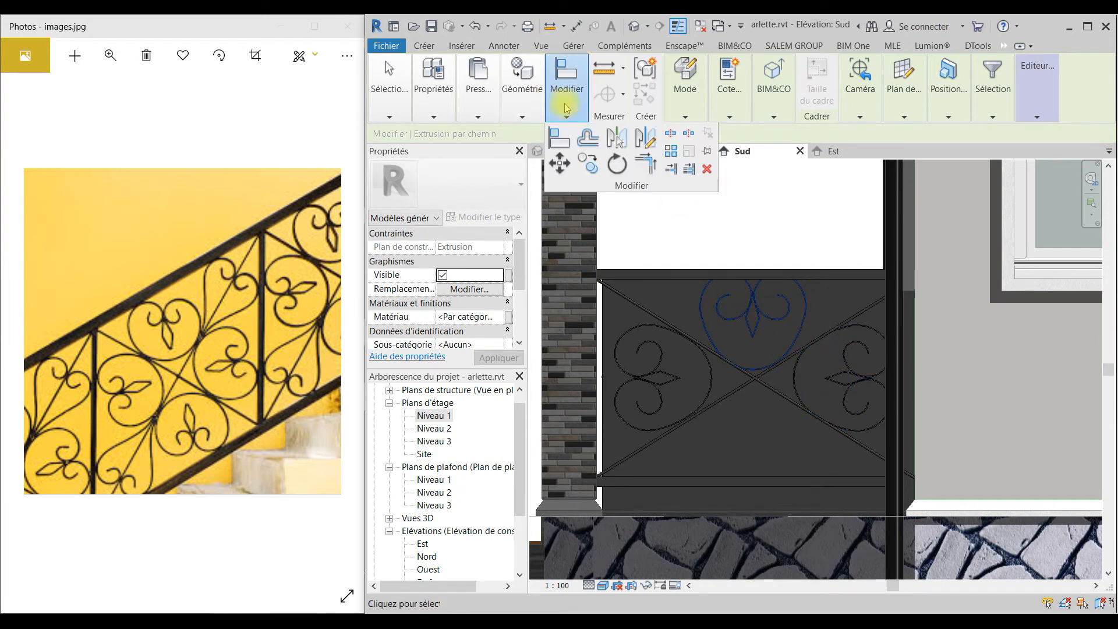
pyautogui.click(642, 143)
pyautogui.moveTo(669, 397); pyautogui.dragTo(748, 379, button='middle')
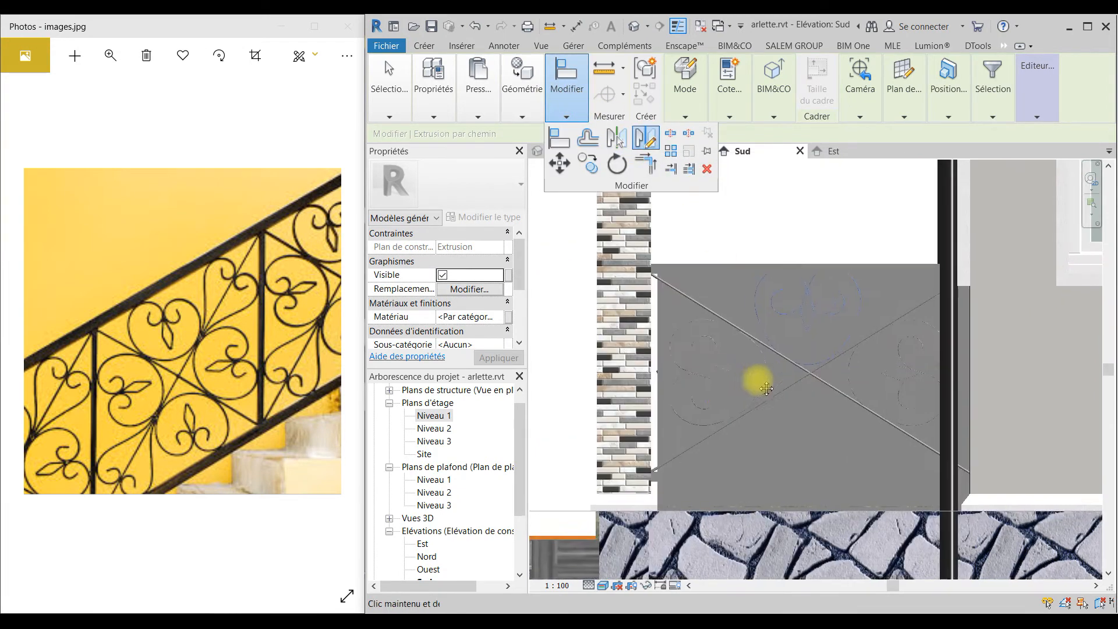
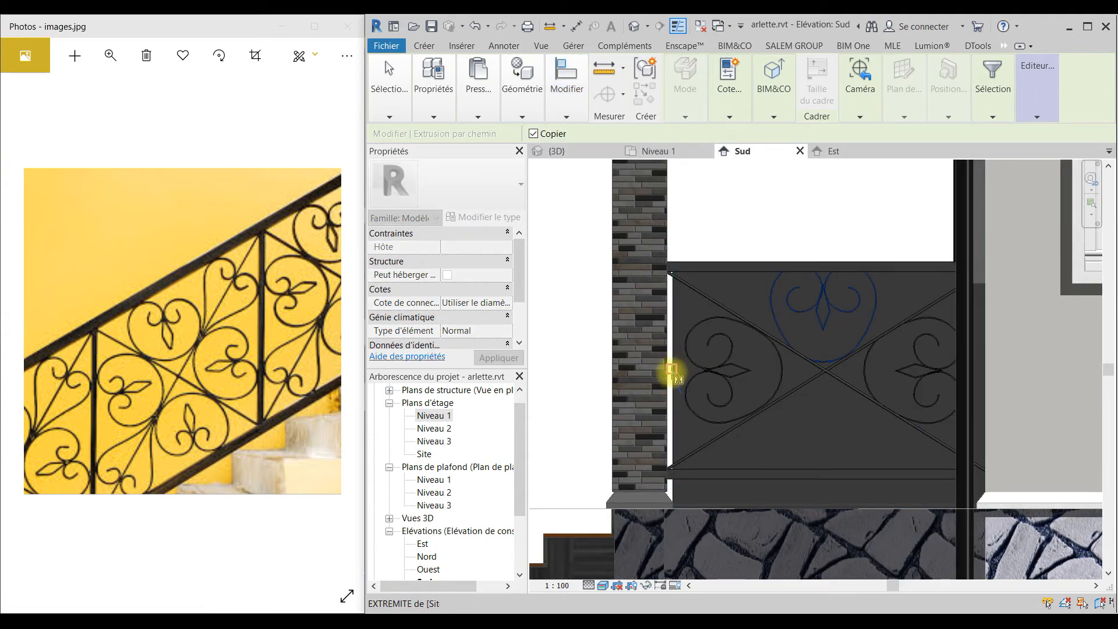
pyautogui.click(1025, 374)
pyautogui.scroll(-2, 911, 403)
pyautogui.moveTo(903, 407); pyautogui.dragTo(709, 395, button='middle')
pyautogui.press('Escape')
pyautogui.press('Escape')
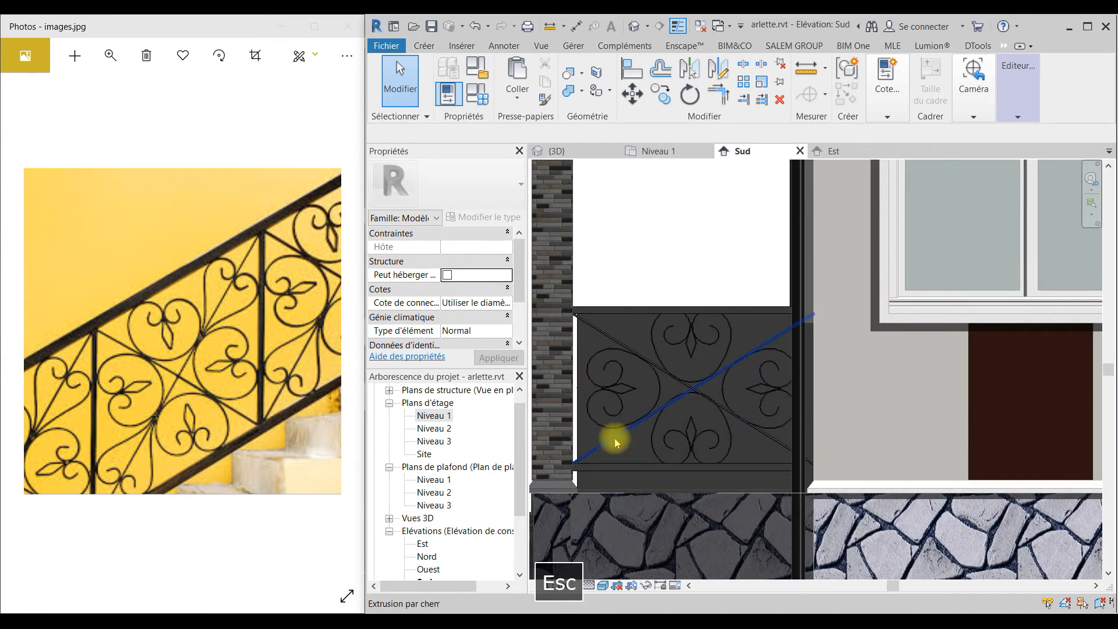
# Start a new sweep with a sketched path, picking the work plane from the extrusion edge beside the brick column
pyautogui.scroll(1, 626, 445)
pyautogui.scroll(1, 744, 416)
pyautogui.scroll(1, 745, 413)
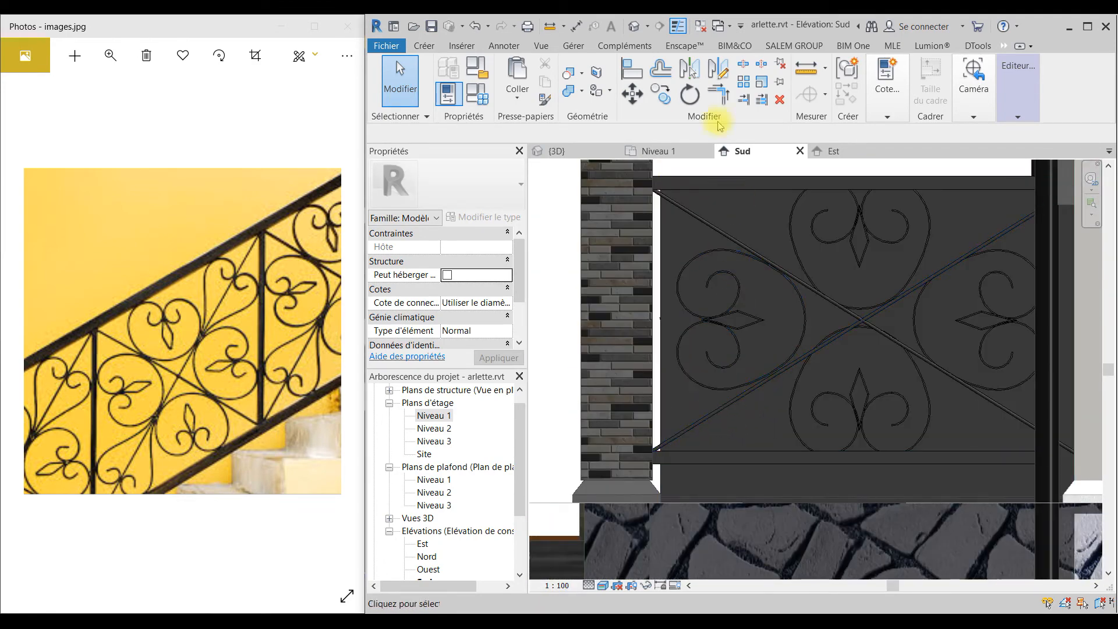
pyautogui.click(422, 45)
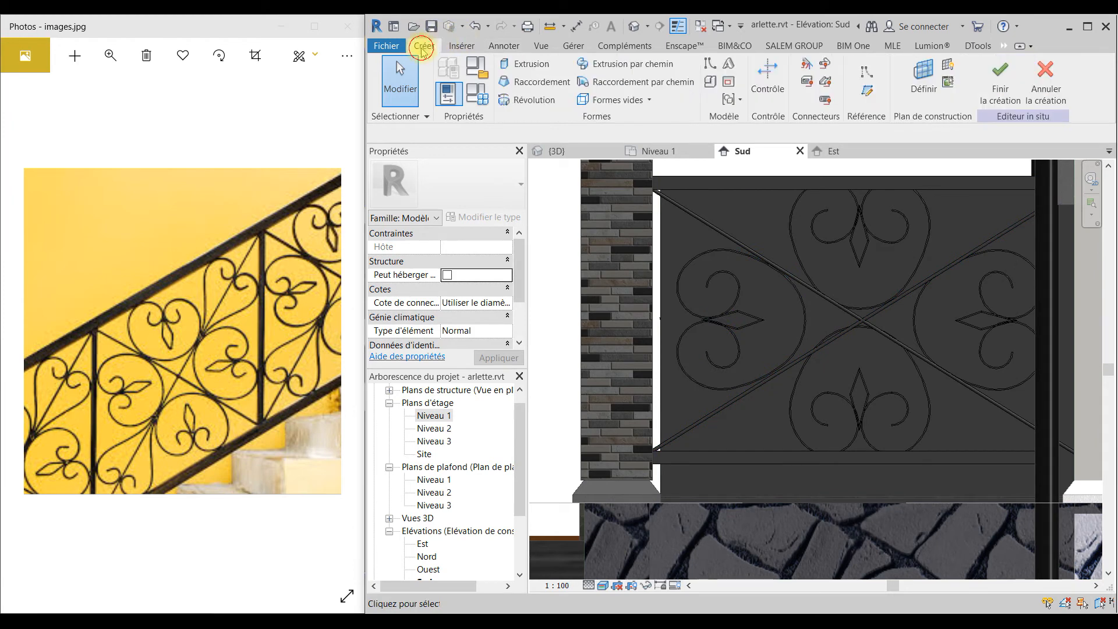
pyautogui.click(607, 64)
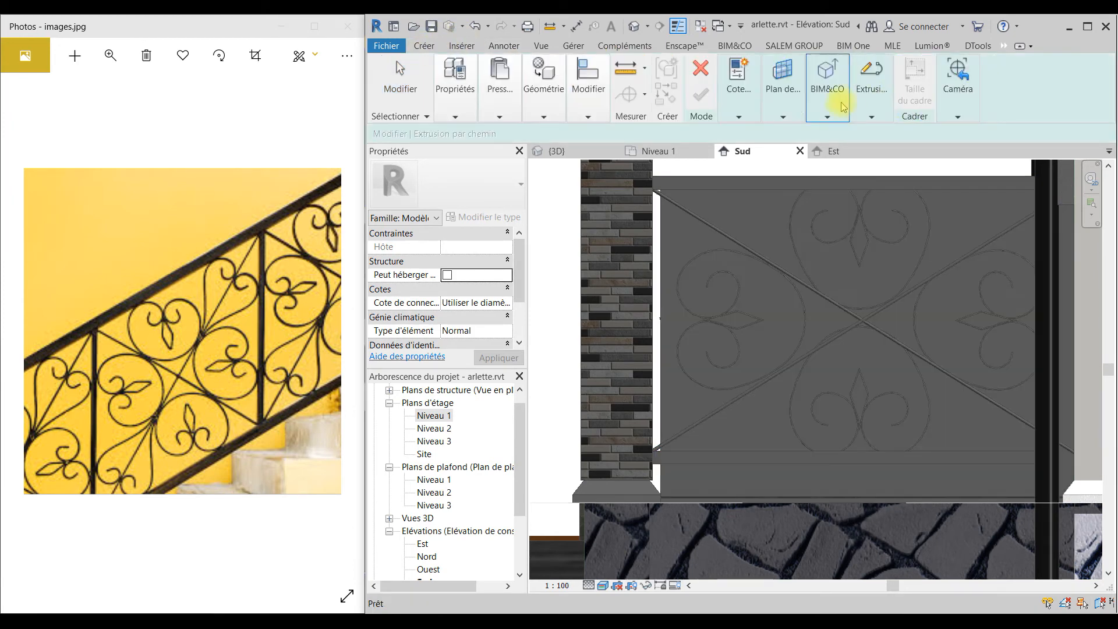
pyautogui.click(871, 117)
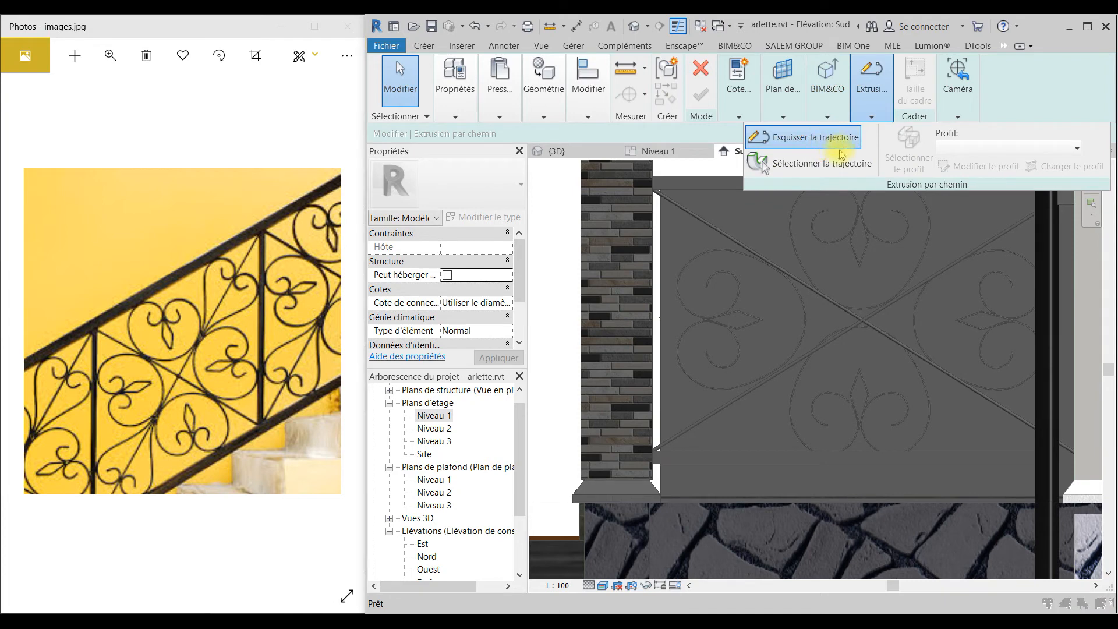
pyautogui.click(807, 137)
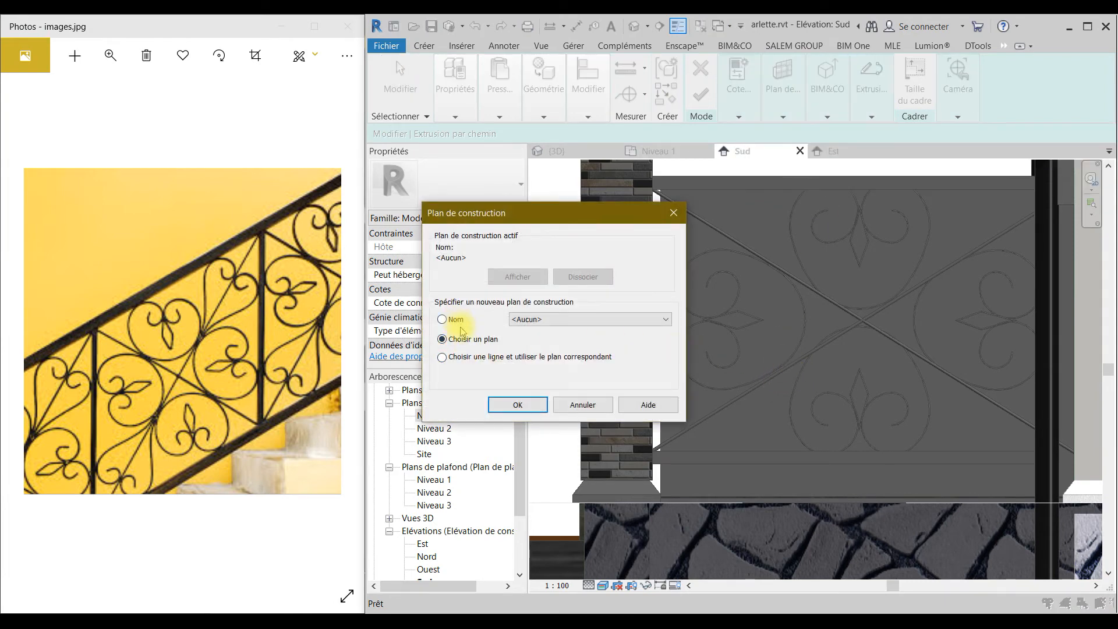
pyautogui.click(522, 411)
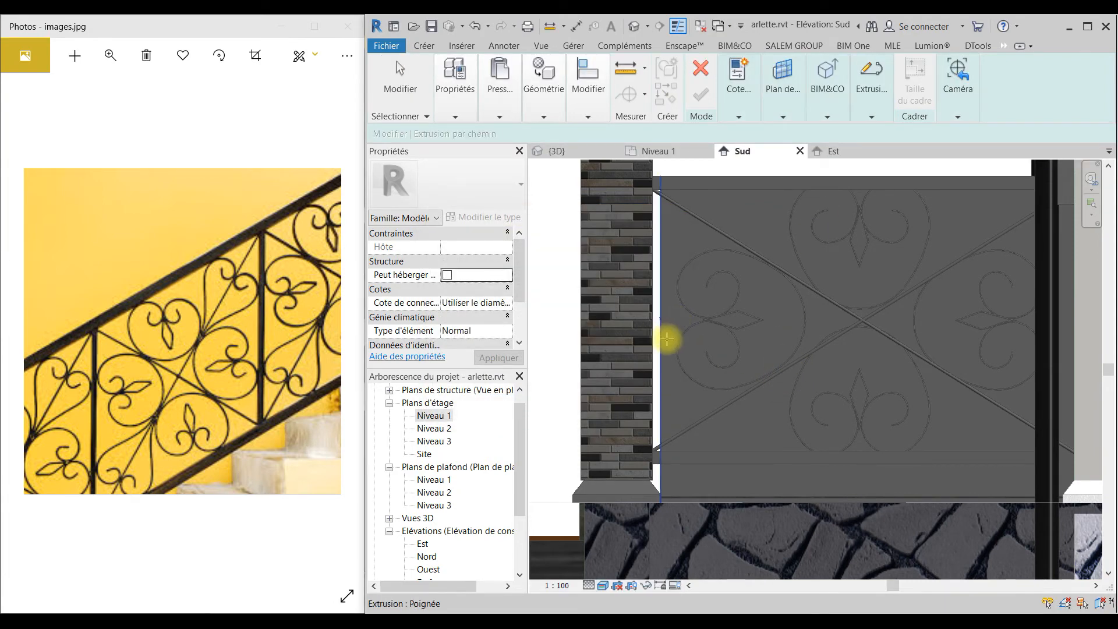
pyautogui.press('Tab')
pyautogui.click(658, 343)
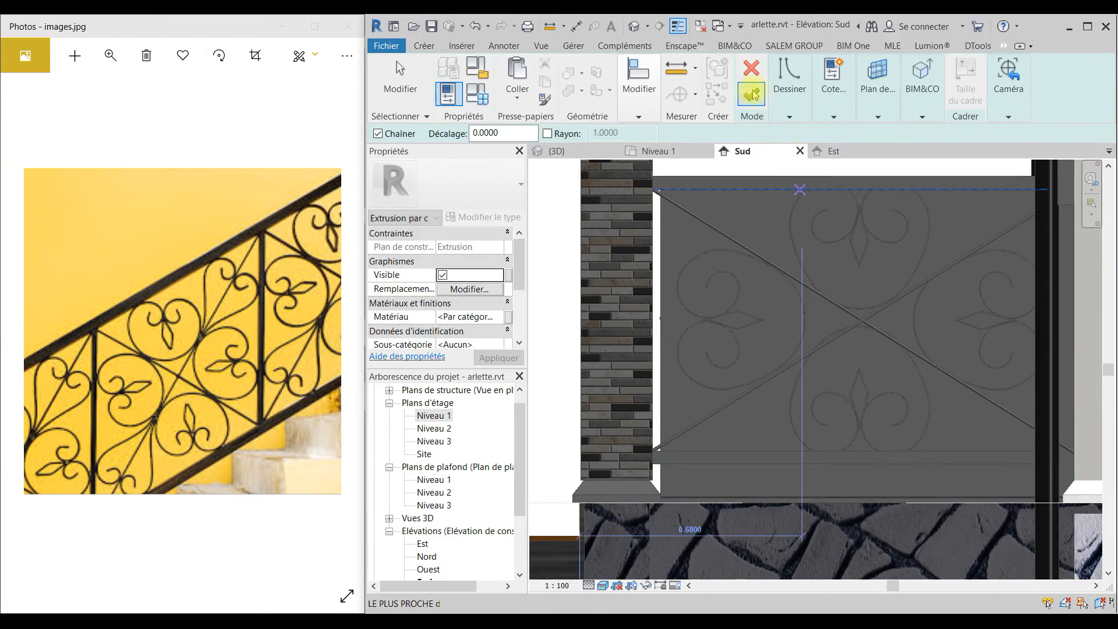
# Sketch the curl's path as two chained arcs running from the lower edge of the side scroll to the brick column
pyautogui.click(790, 82)
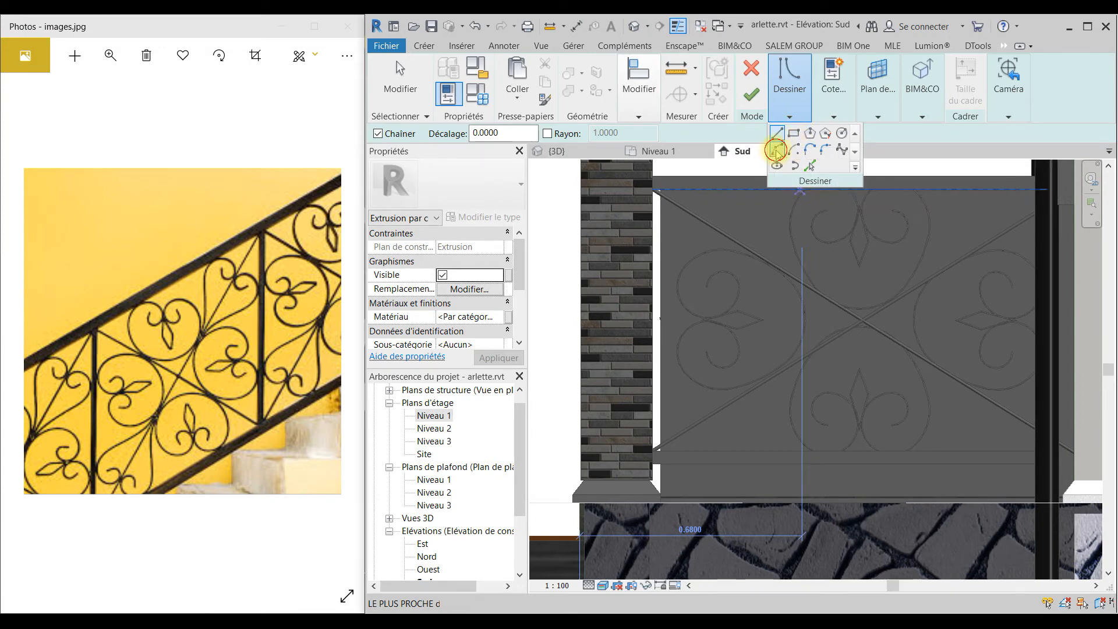
pyautogui.click(762, 382)
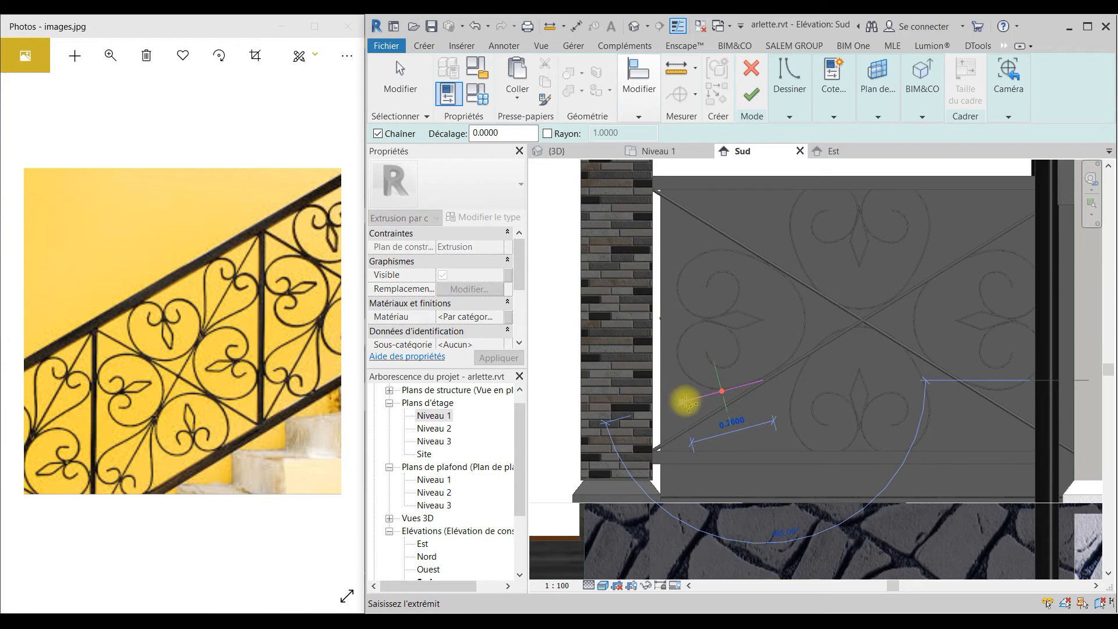
pyautogui.click(701, 400)
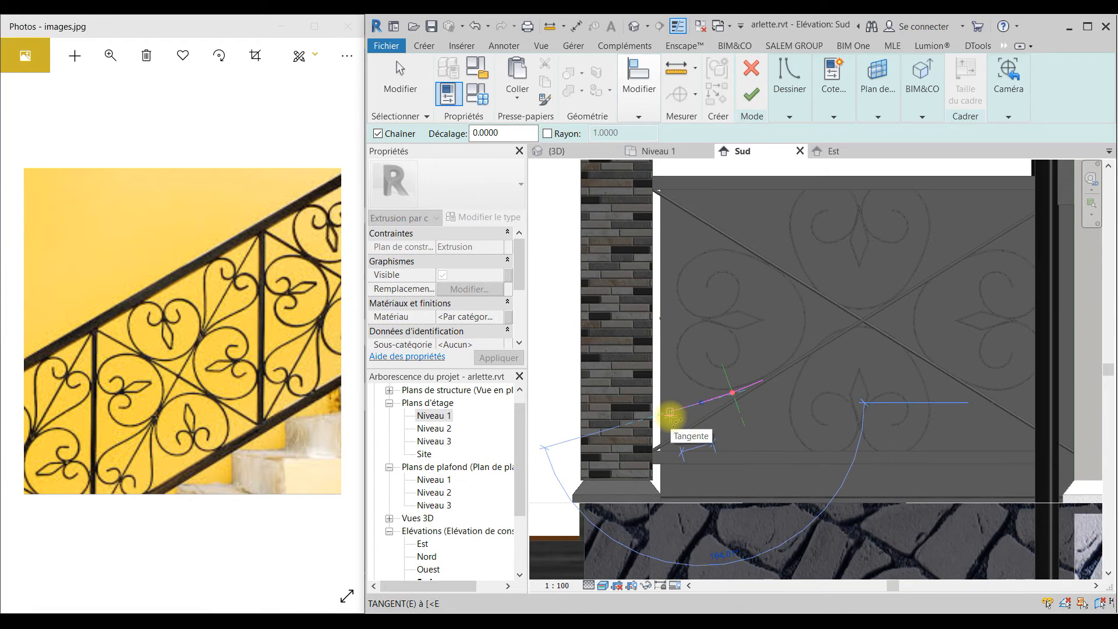
pyautogui.click(667, 422)
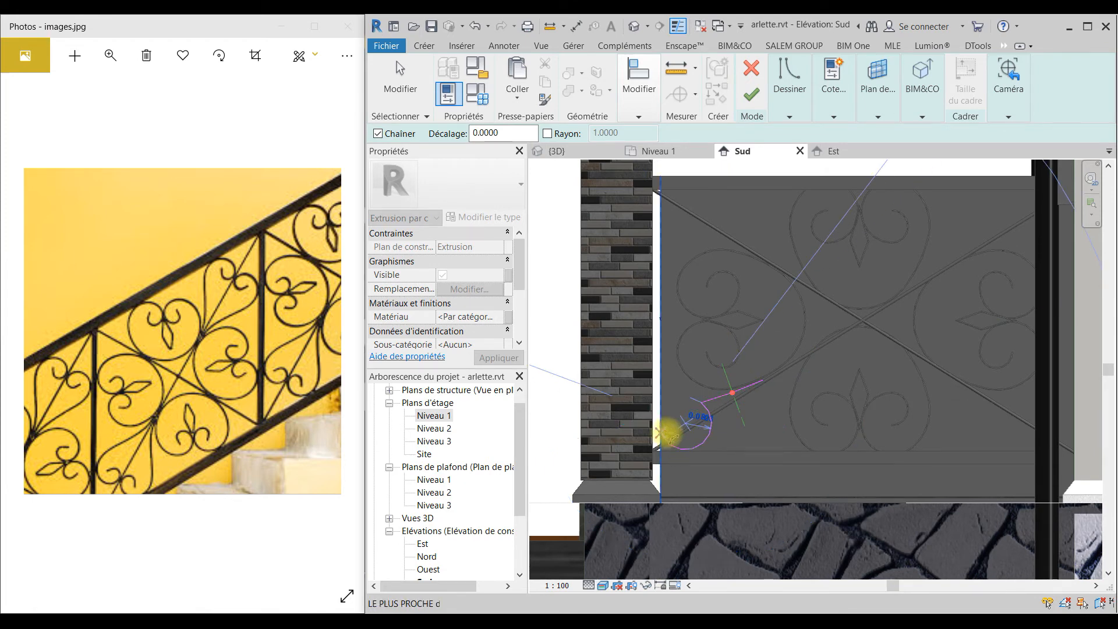
pyautogui.click(675, 403)
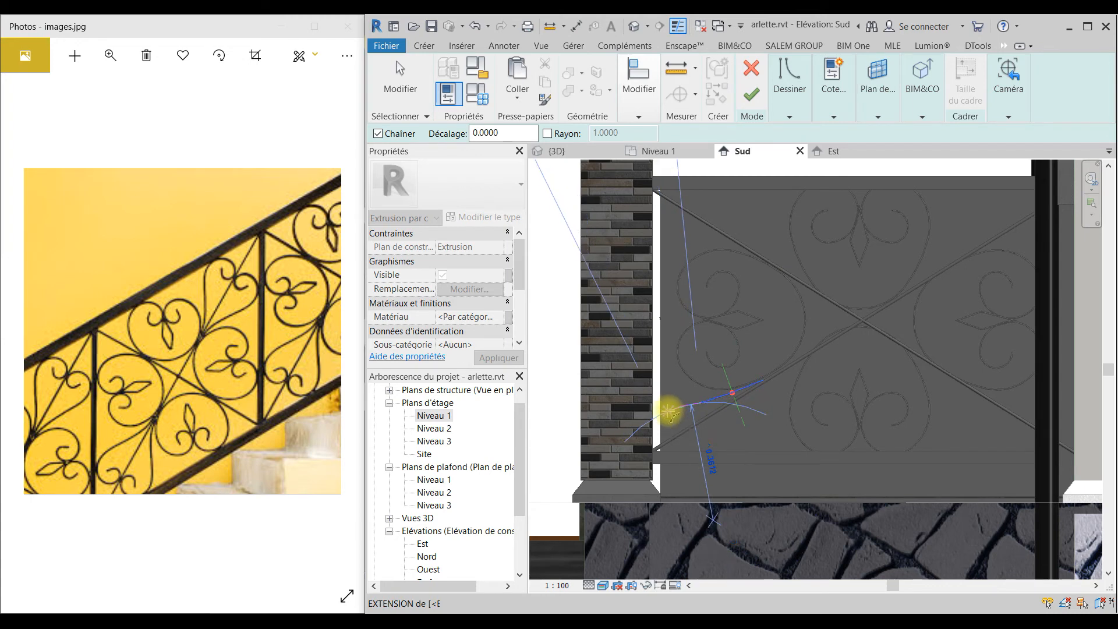
pyautogui.click(666, 421)
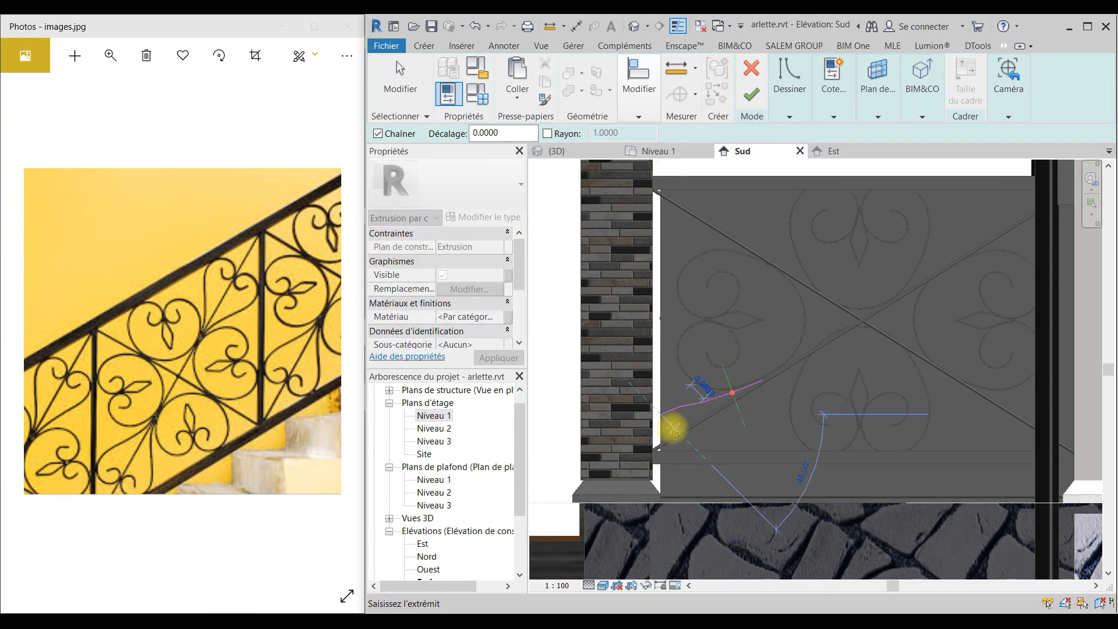
pyautogui.scroll(3, 669, 432)
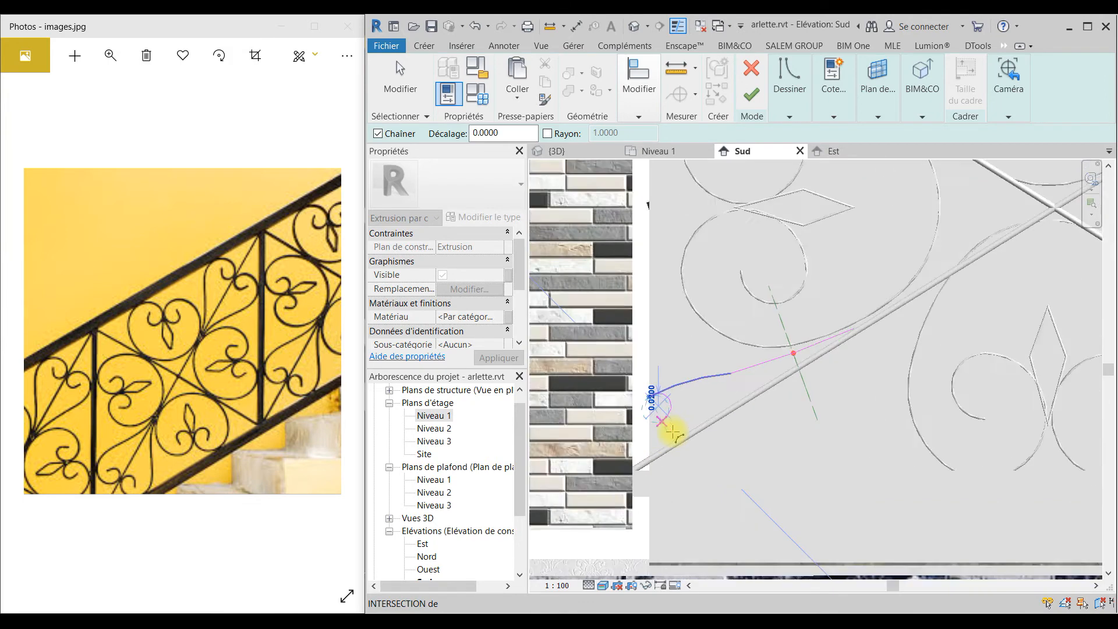
pyautogui.press('Escape')
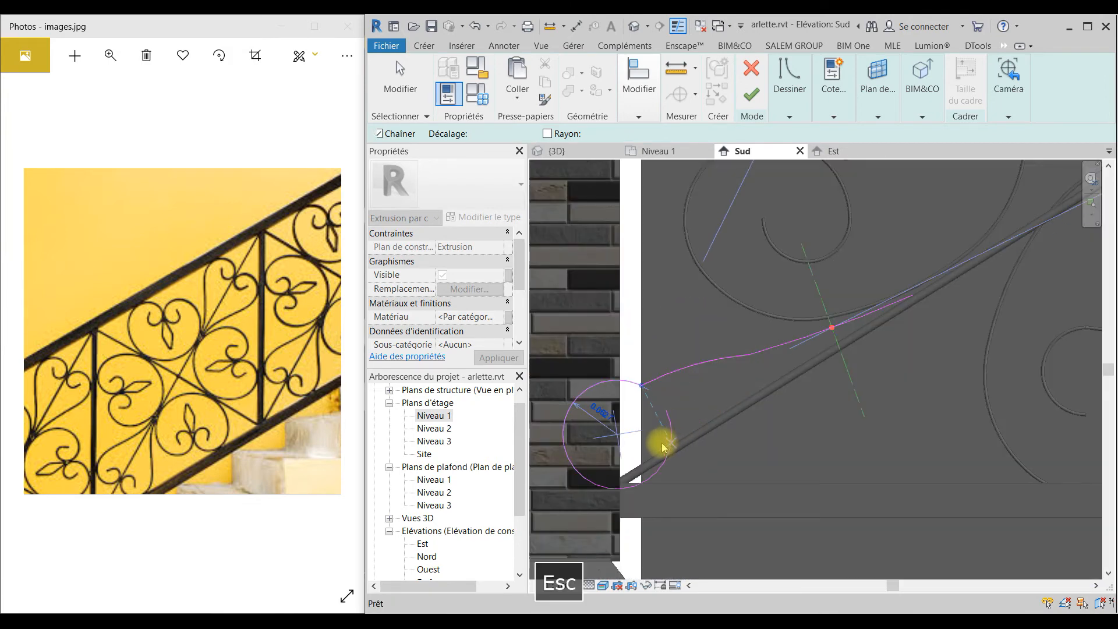
# Extend the path with an arc from its end beside the brick column, bulging outward and returning just above the diagonal bar
pyautogui.scroll(-3, 652, 457)
pyautogui.scroll(4, 658, 447)
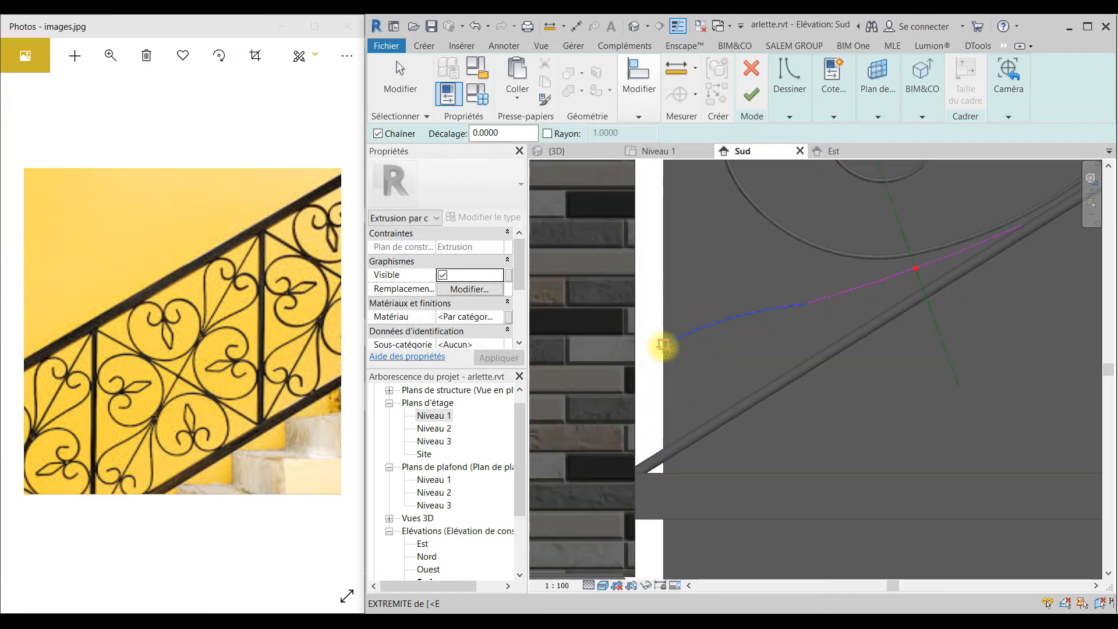
pyautogui.click(663, 344)
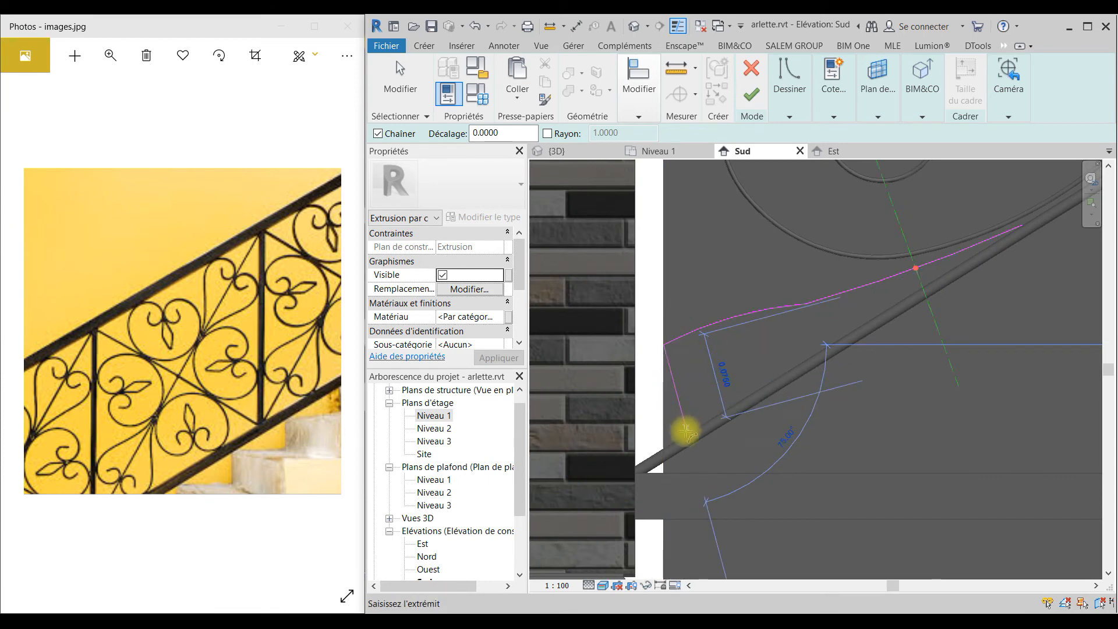
pyautogui.click(664, 442)
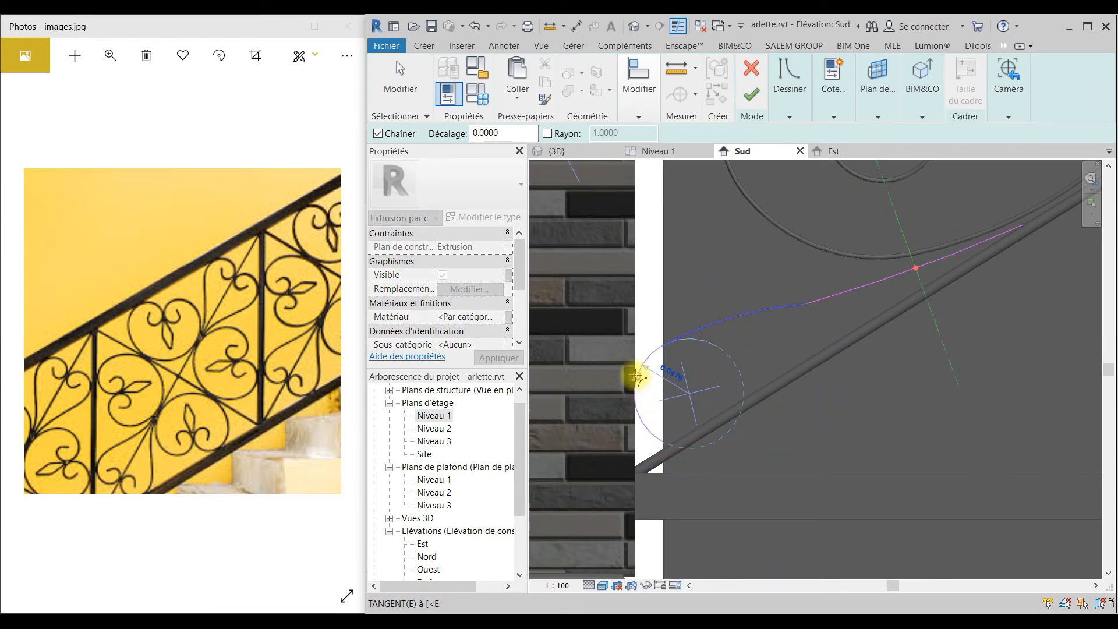
pyautogui.click(638, 376)
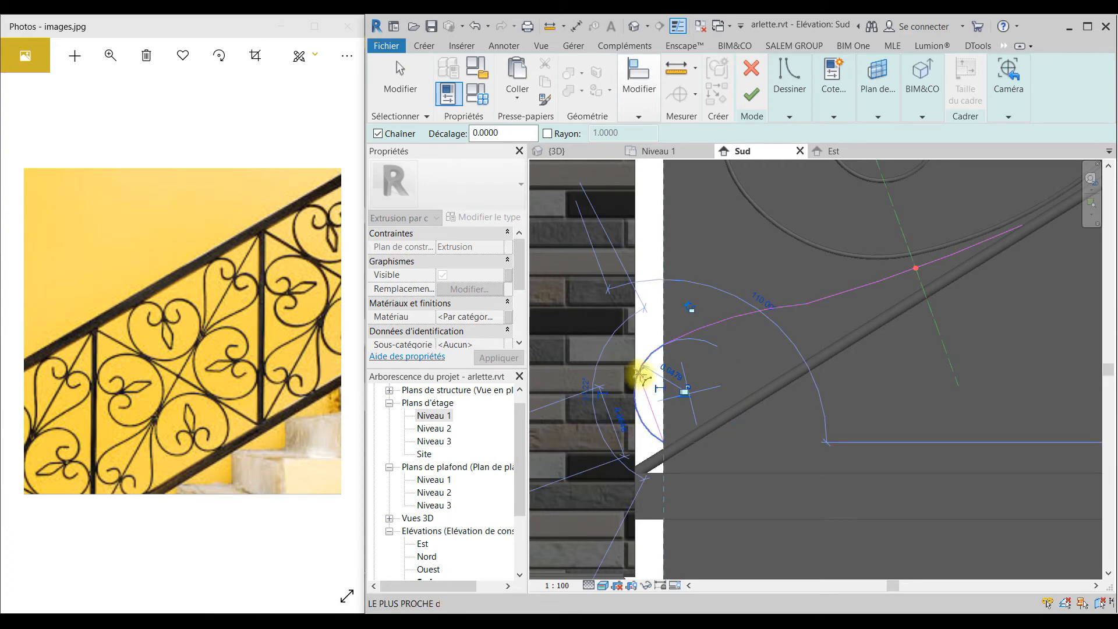
pyautogui.press('Escape')
pyautogui.press('Escape')
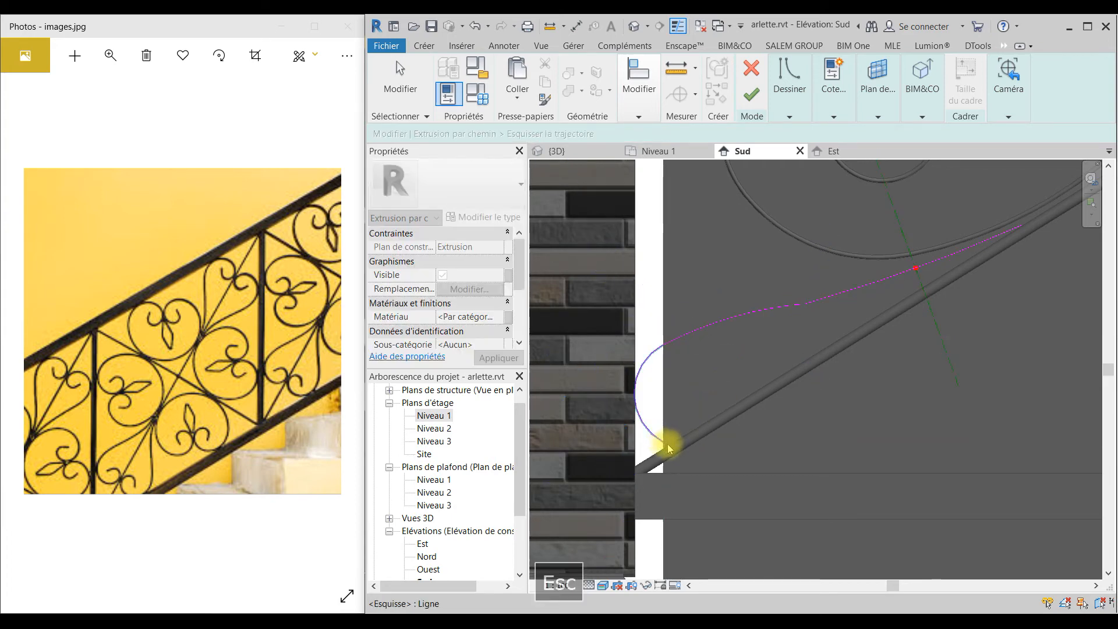
pyautogui.click(786, 96)
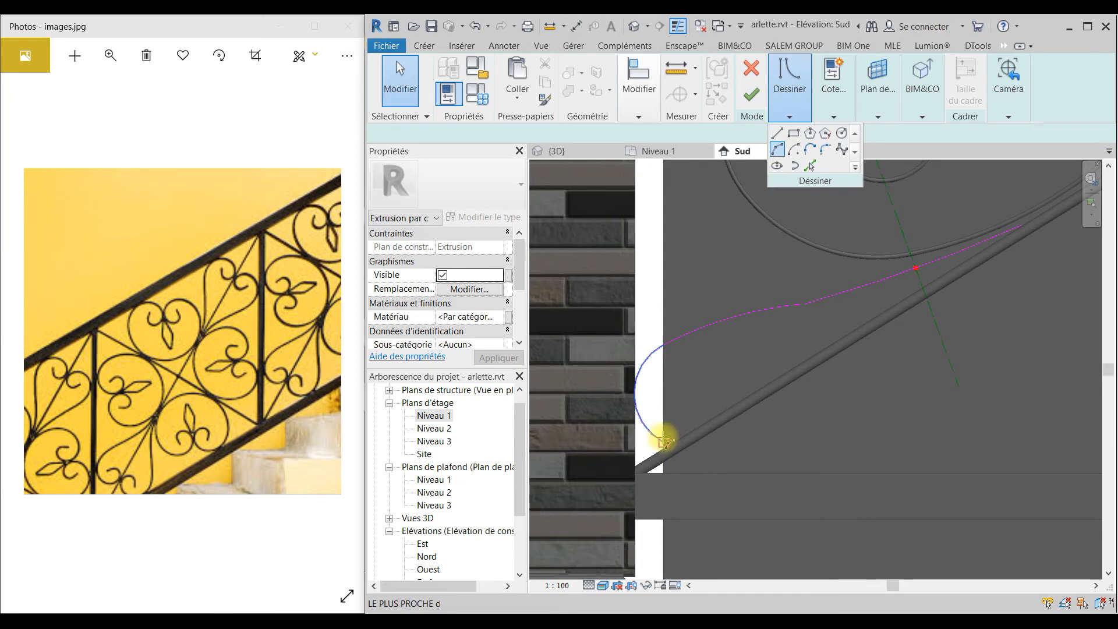
pyautogui.click(663, 441)
pyautogui.click(717, 410)
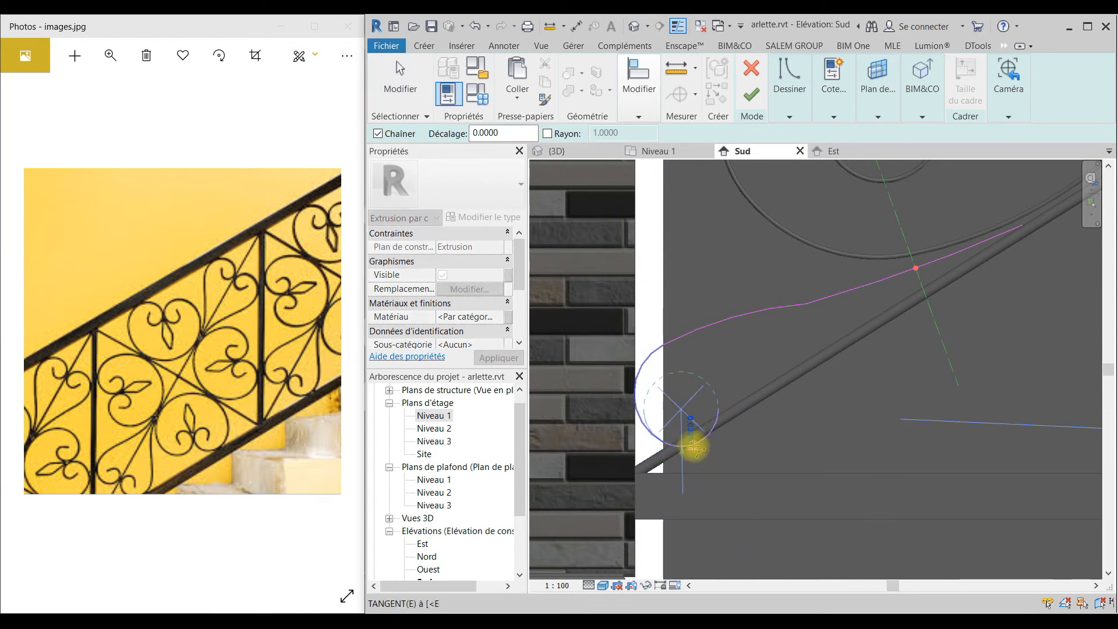
pyautogui.press('Escape')
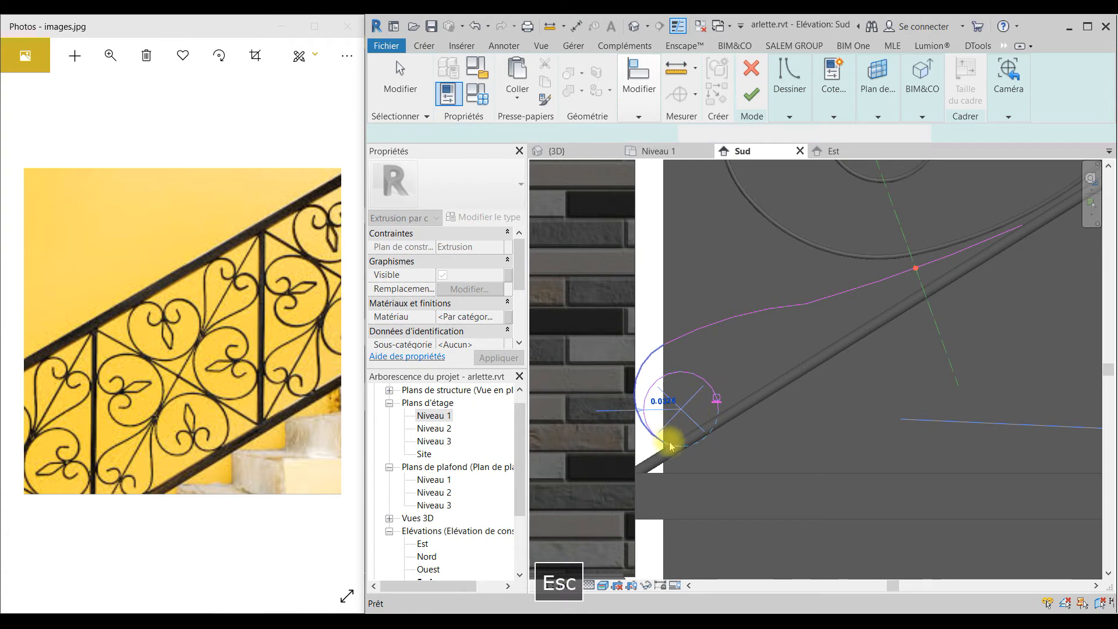
pyautogui.click(665, 442)
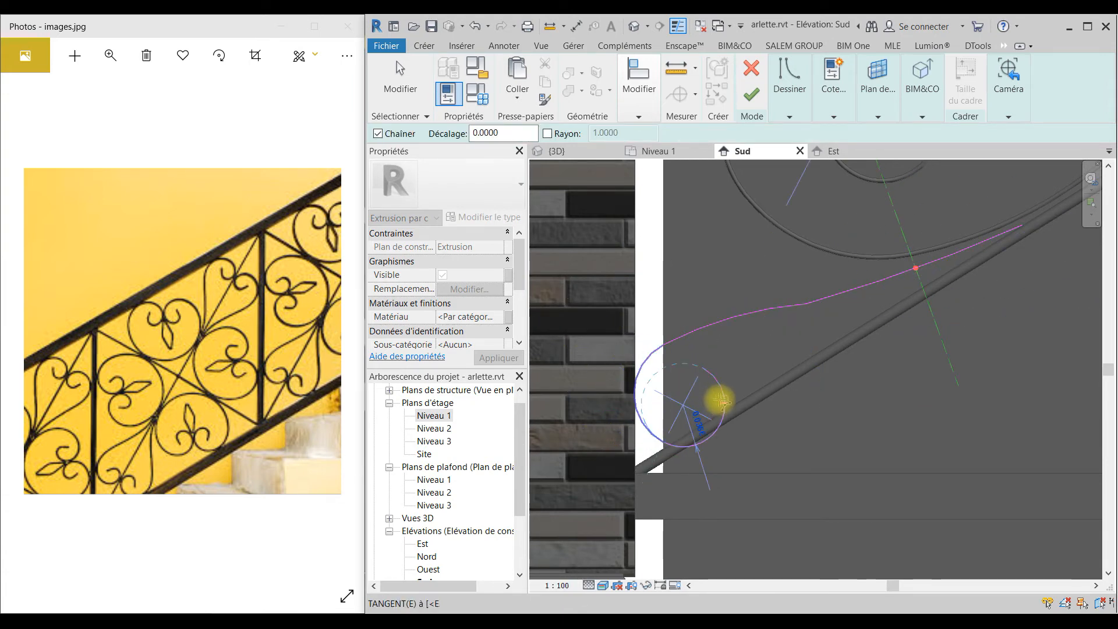
pyautogui.press('Escape')
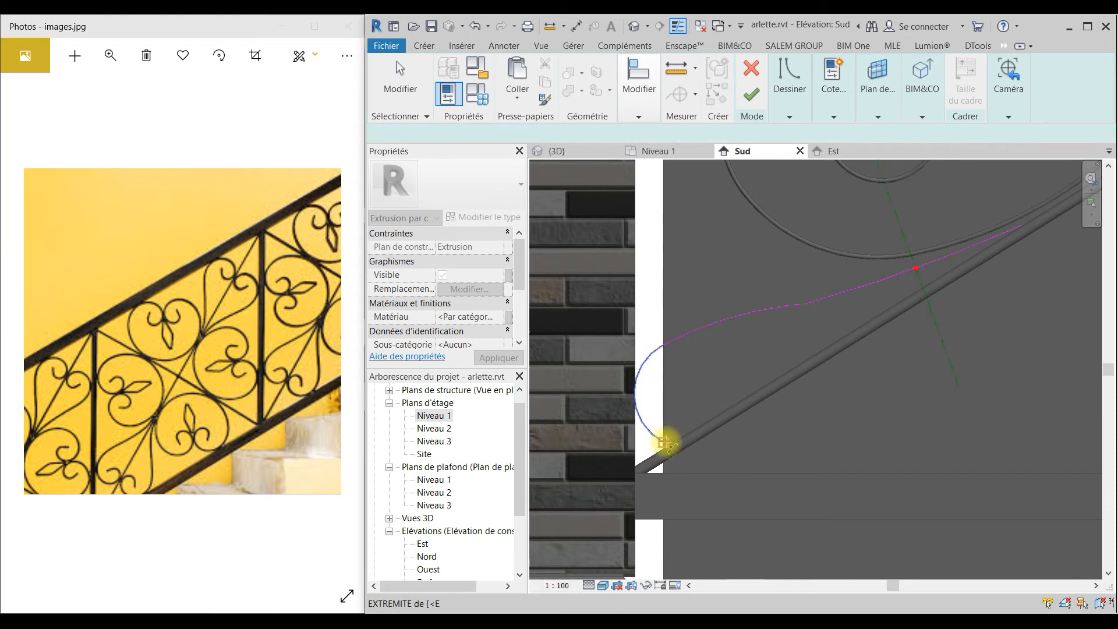
# Close the curl with two small arcs spiralling inward from the large arc's lower end, and finish the sweep path
pyautogui.click(664, 442)
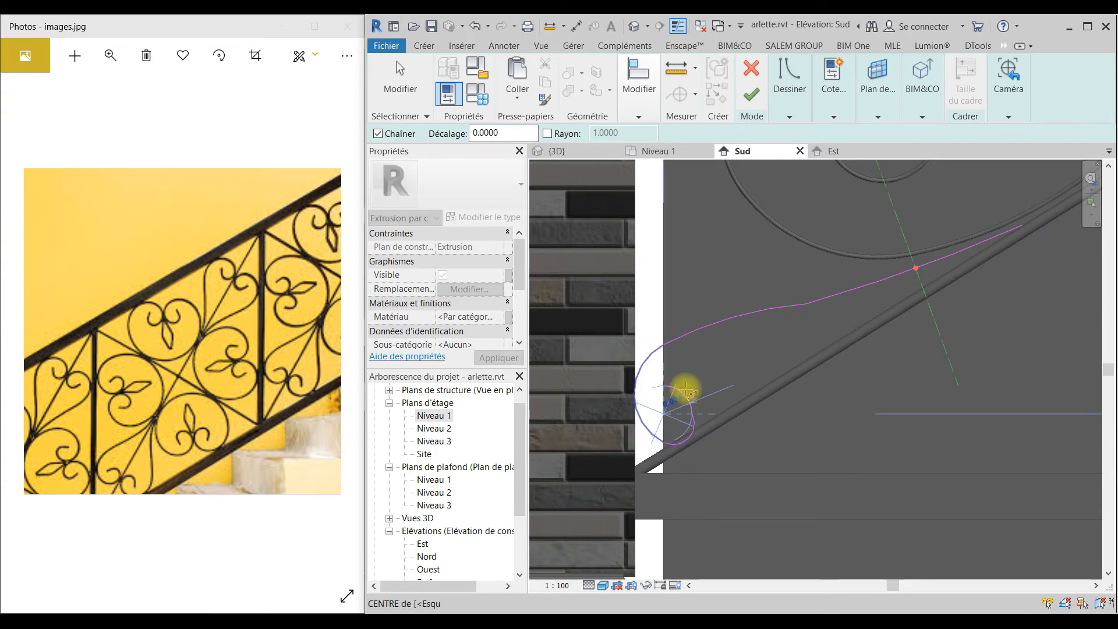
pyautogui.press('Escape')
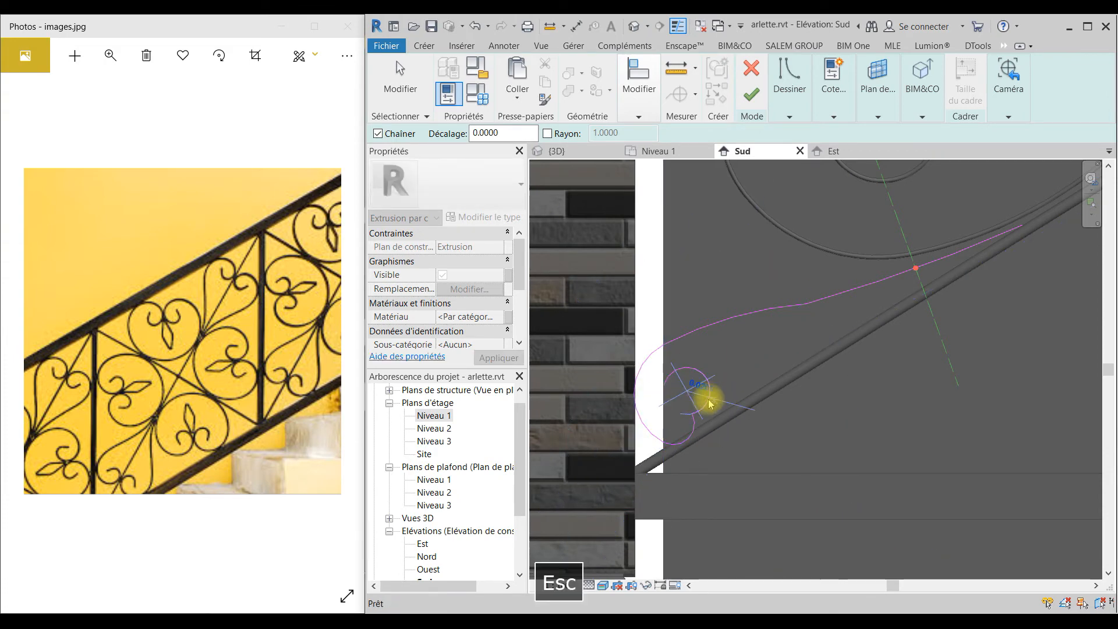
pyautogui.click(693, 414)
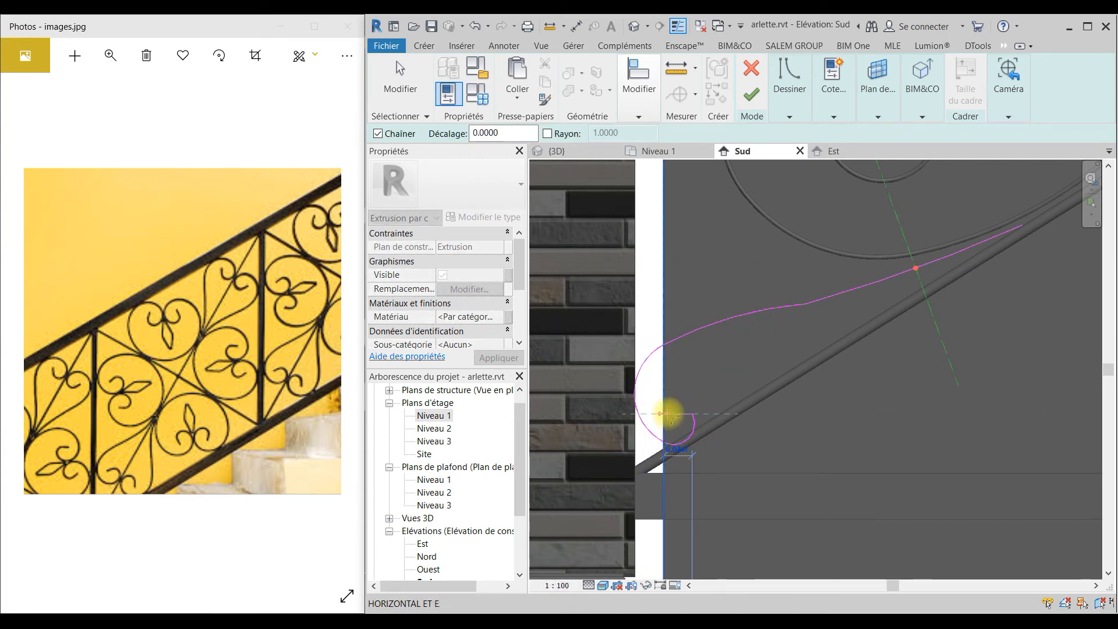
pyautogui.click(675, 400)
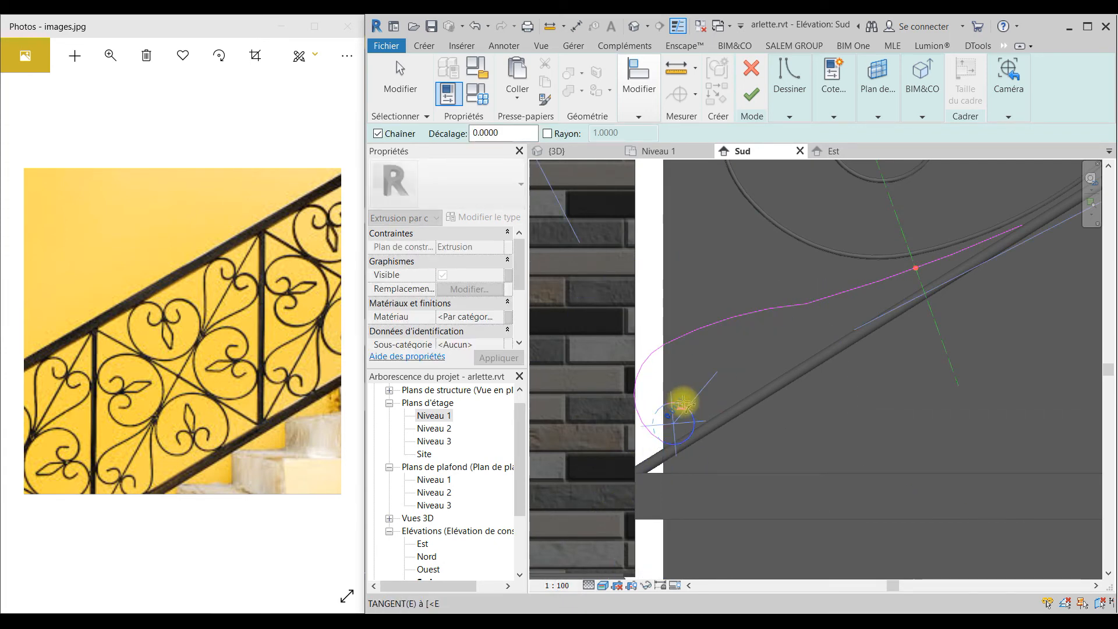
pyautogui.press('Escape')
pyautogui.scroll(-3, 730, 353)
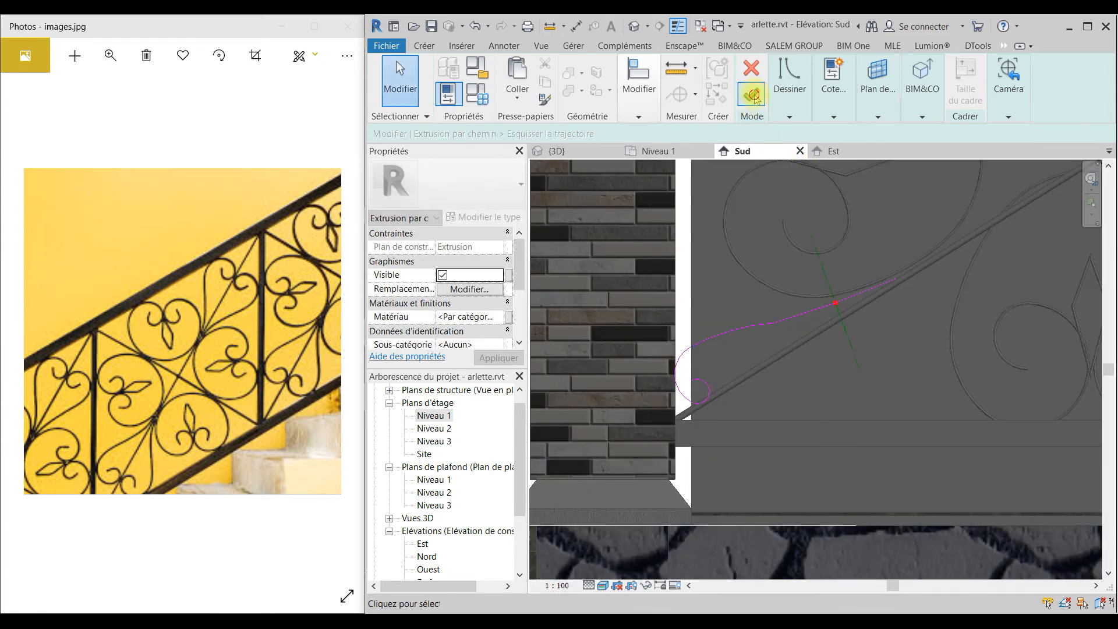
pyautogui.click(752, 96)
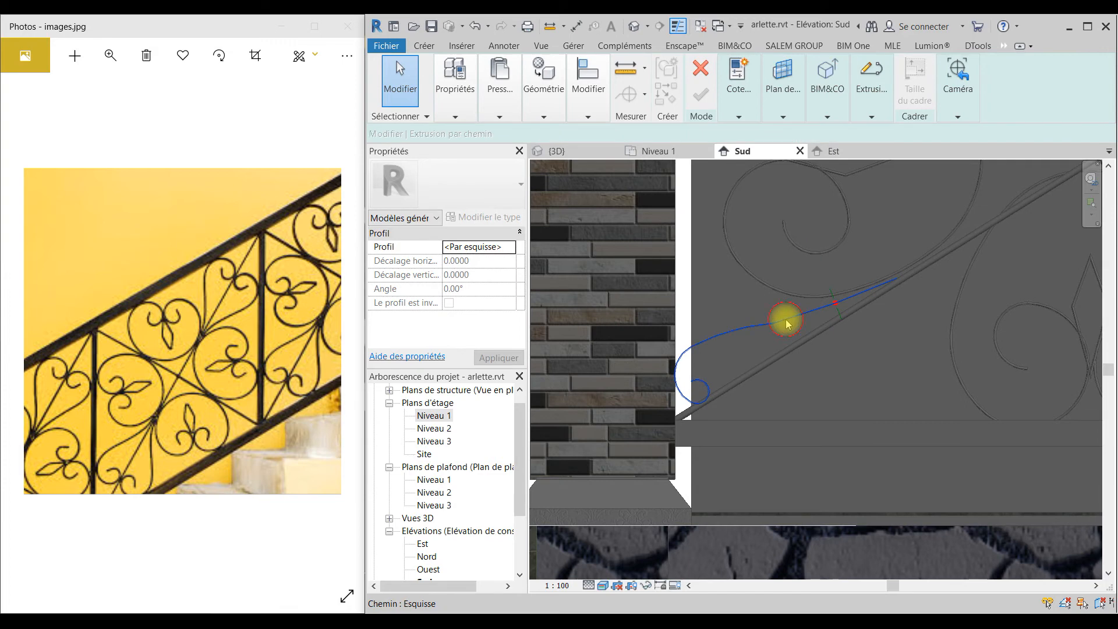
# Open the sweep's profile sketch for editing in the Est elevation at the path's profile plane
pyautogui.click(880, 112)
pyautogui.click(972, 167)
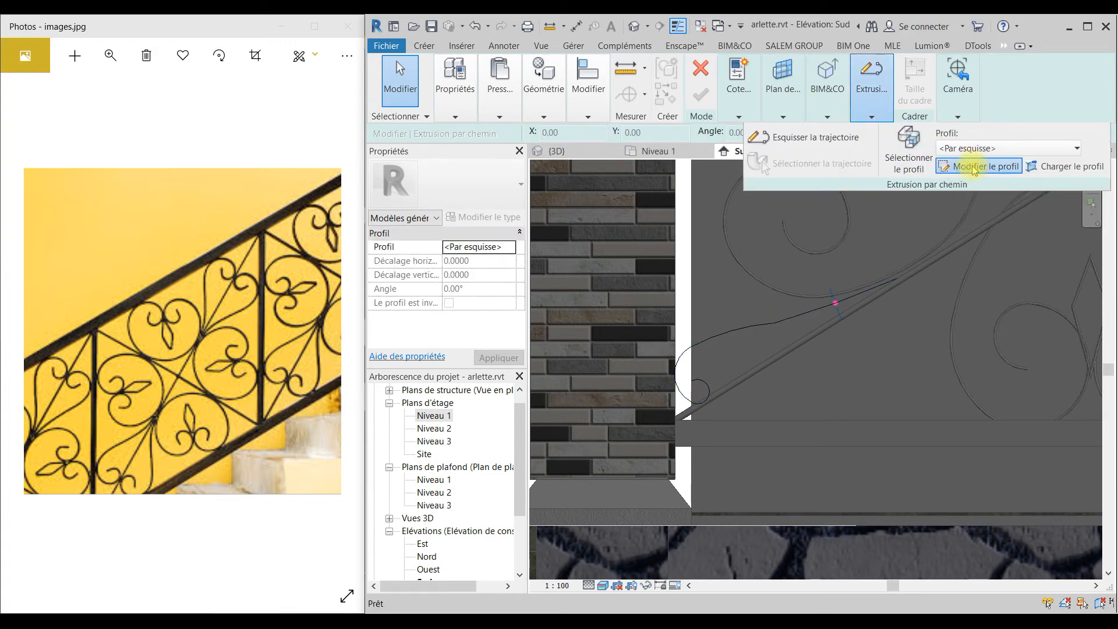
pyautogui.click(577, 509)
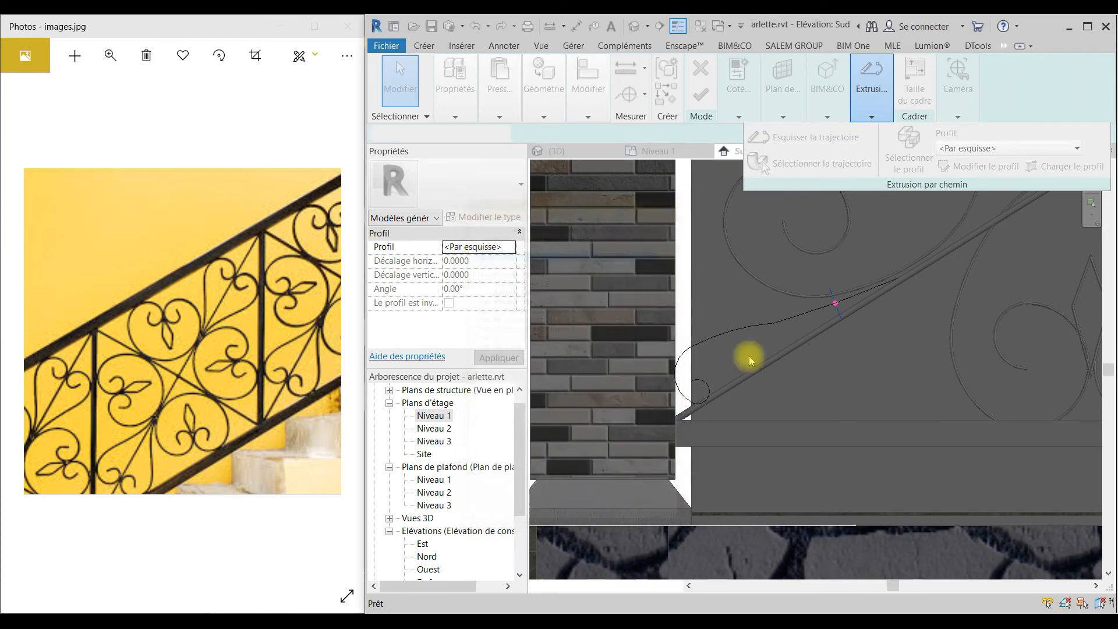
pyautogui.scroll(-12, 799, 251)
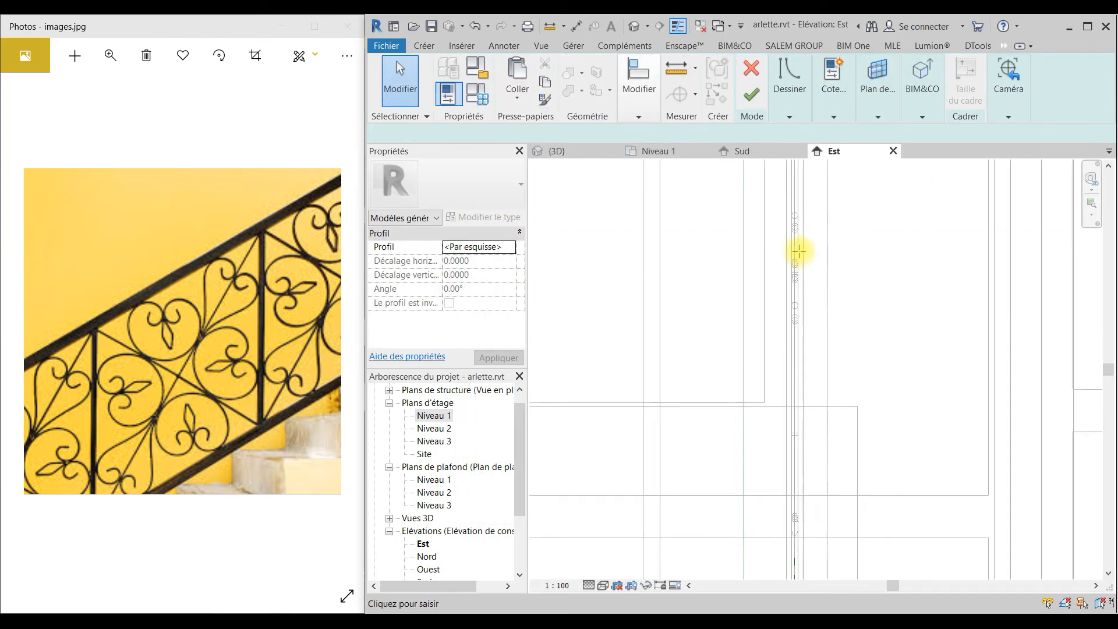
pyautogui.scroll(2, 805, 414)
pyautogui.scroll(2, 794, 379)
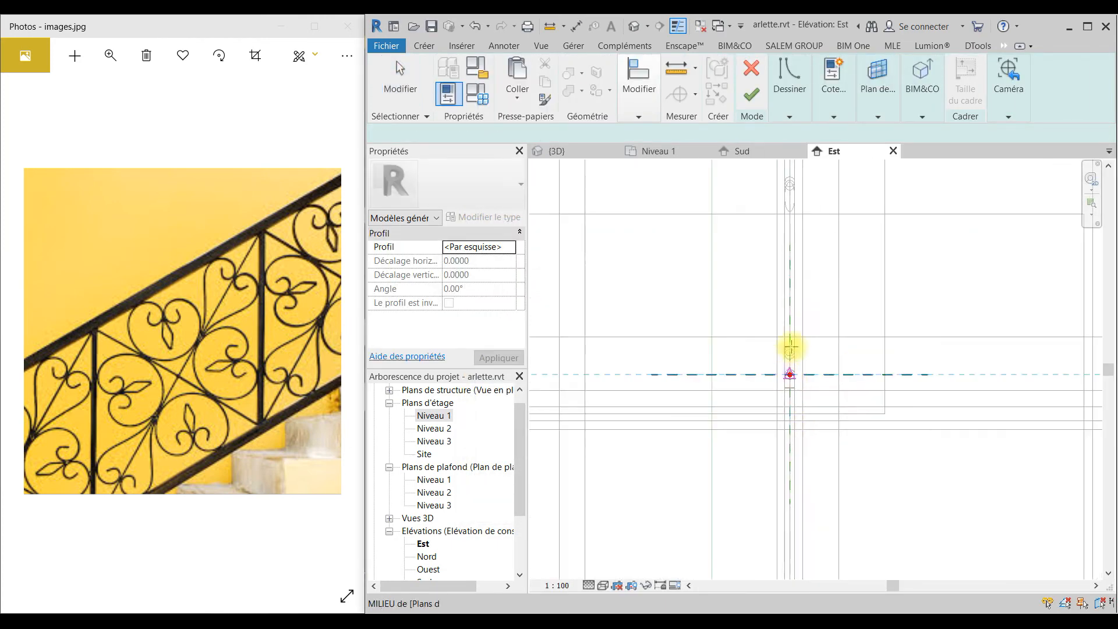
# Draw a circular profile of radius 0.002 centred on the profile plane's origin and finish the sweep
pyautogui.click(789, 81)
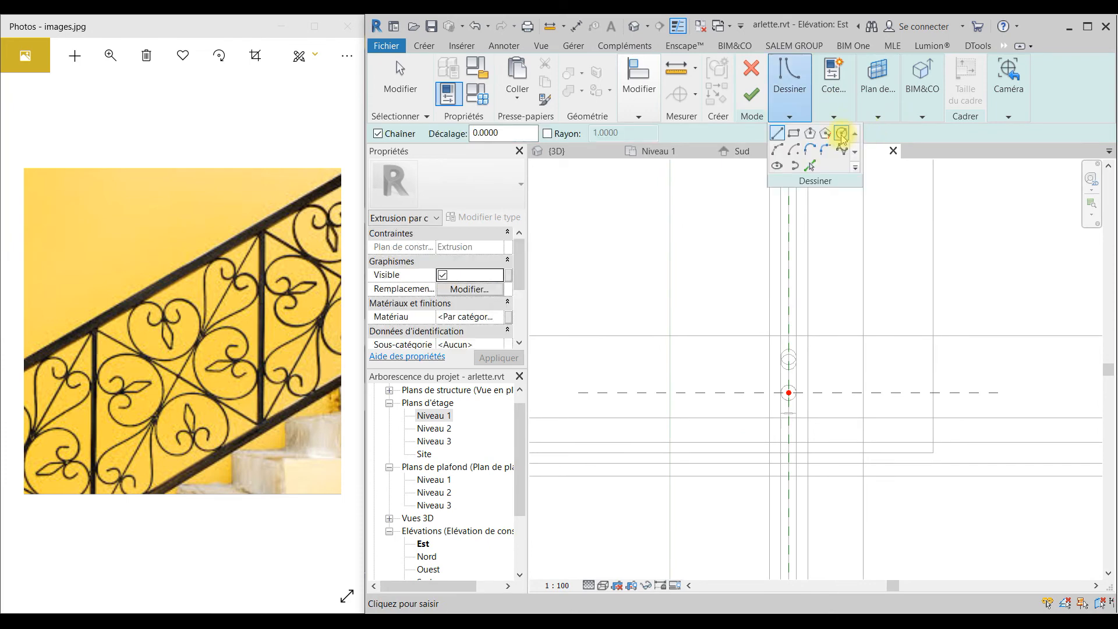
pyautogui.click(841, 134)
pyautogui.click(814, 464)
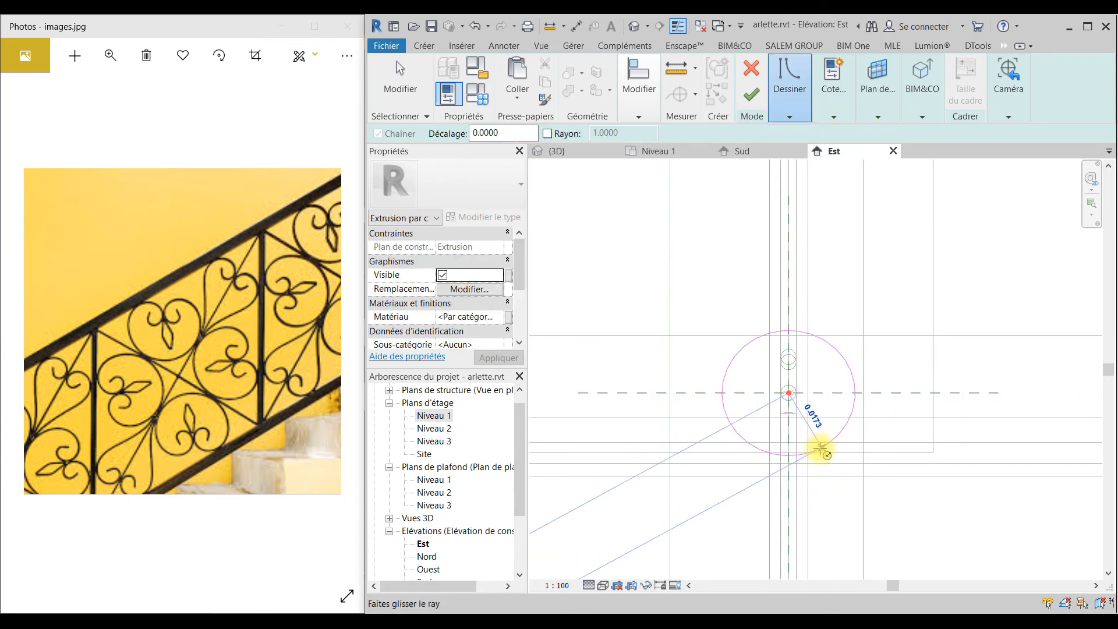
pyautogui.write('0.0')
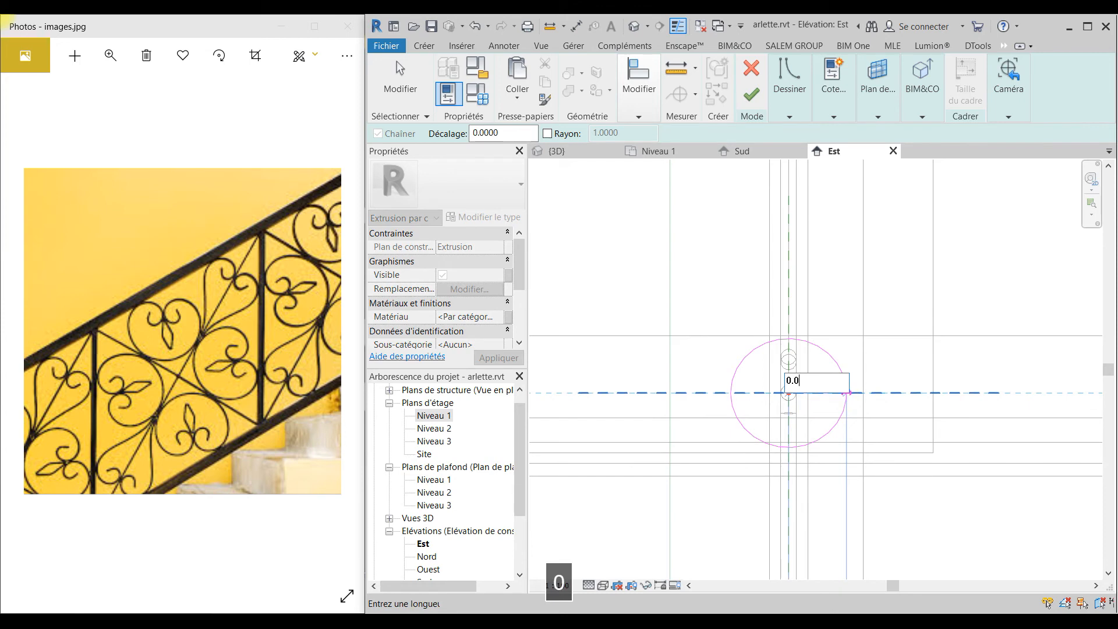
pyautogui.write('02')
pyautogui.press('Return')
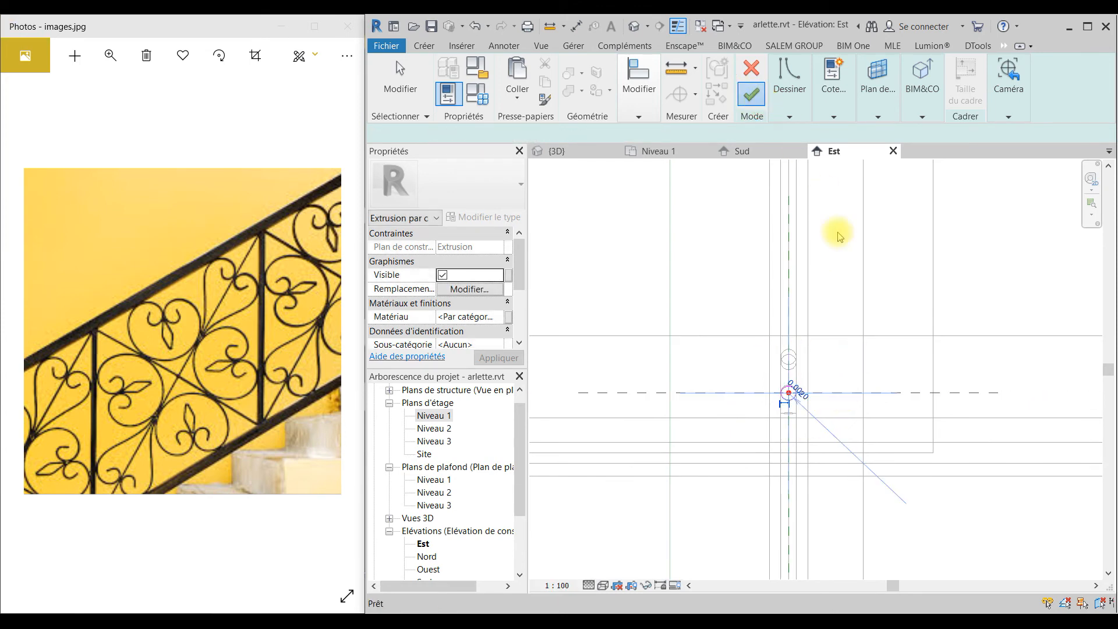
pyautogui.click(705, 95)
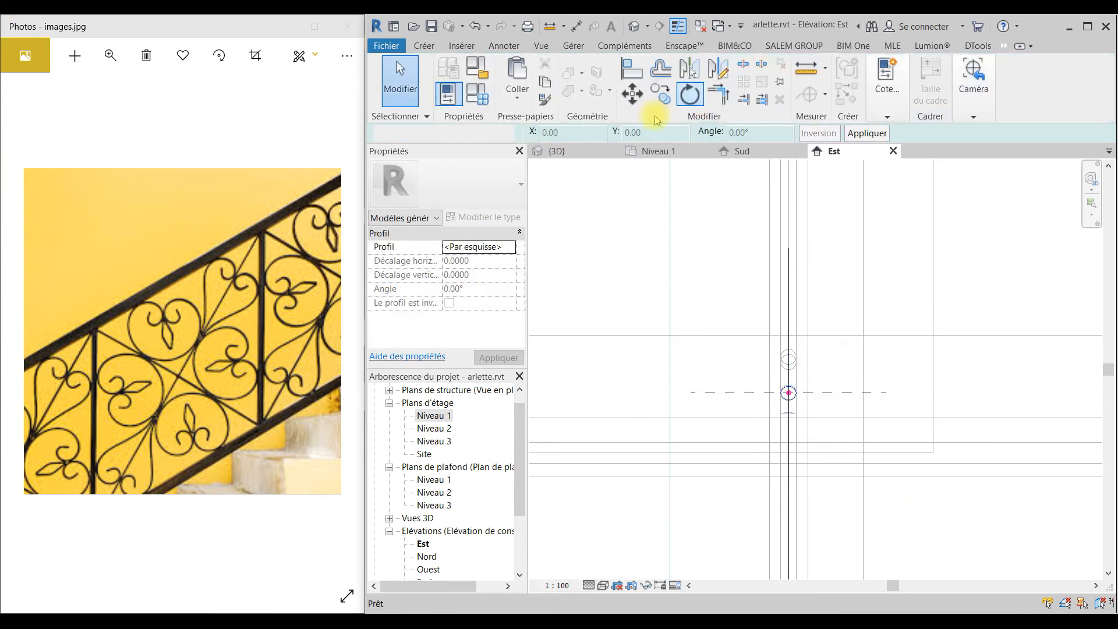
# In the Sud elevation, mirror a copy of the new corner curl about an axis drawn along the rising diagonal bar
pyautogui.click(745, 151)
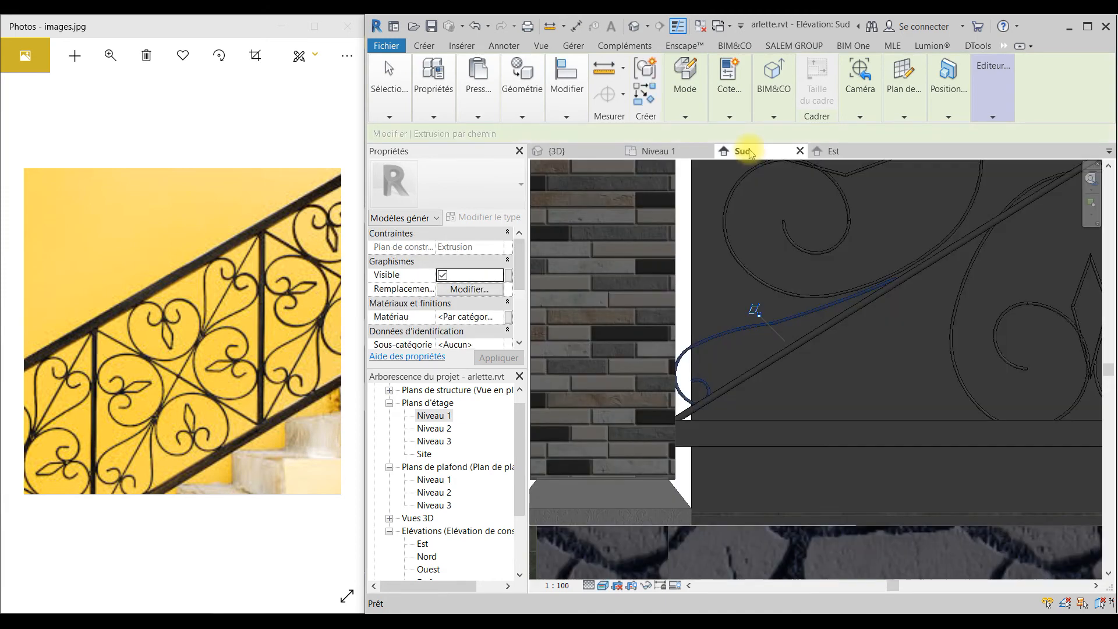
pyautogui.click(575, 97)
pyautogui.click(616, 139)
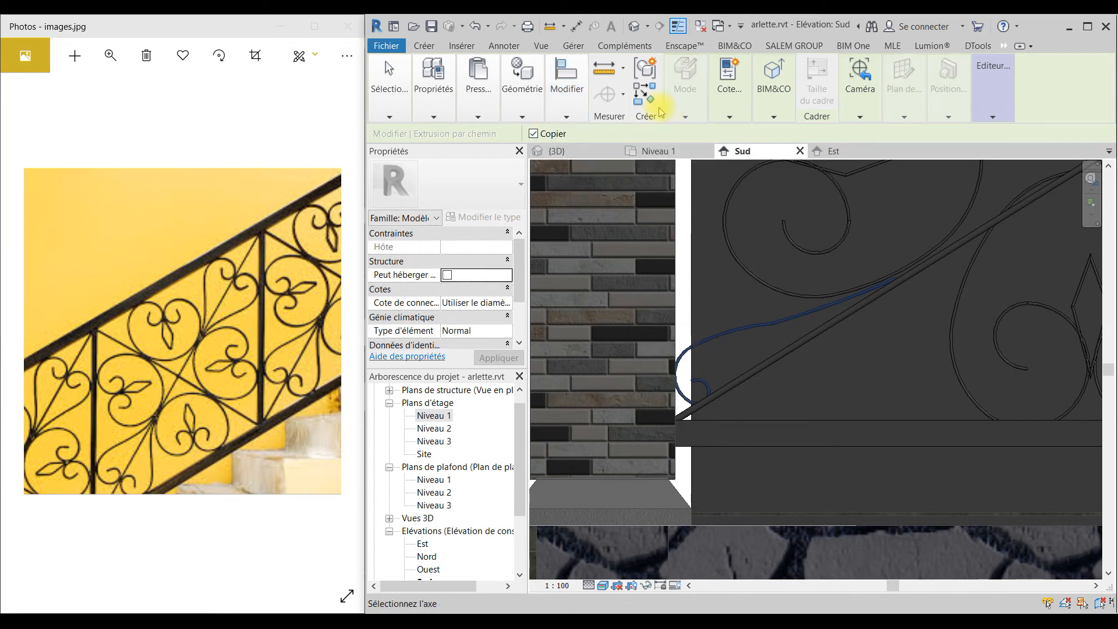
pyautogui.click(575, 108)
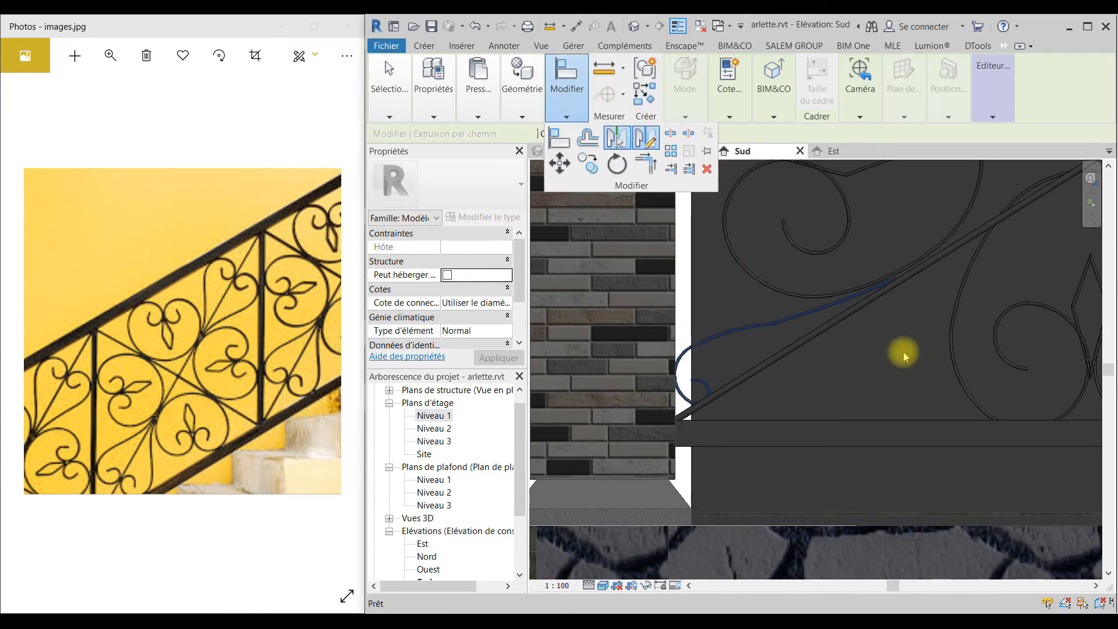
pyautogui.click(897, 279)
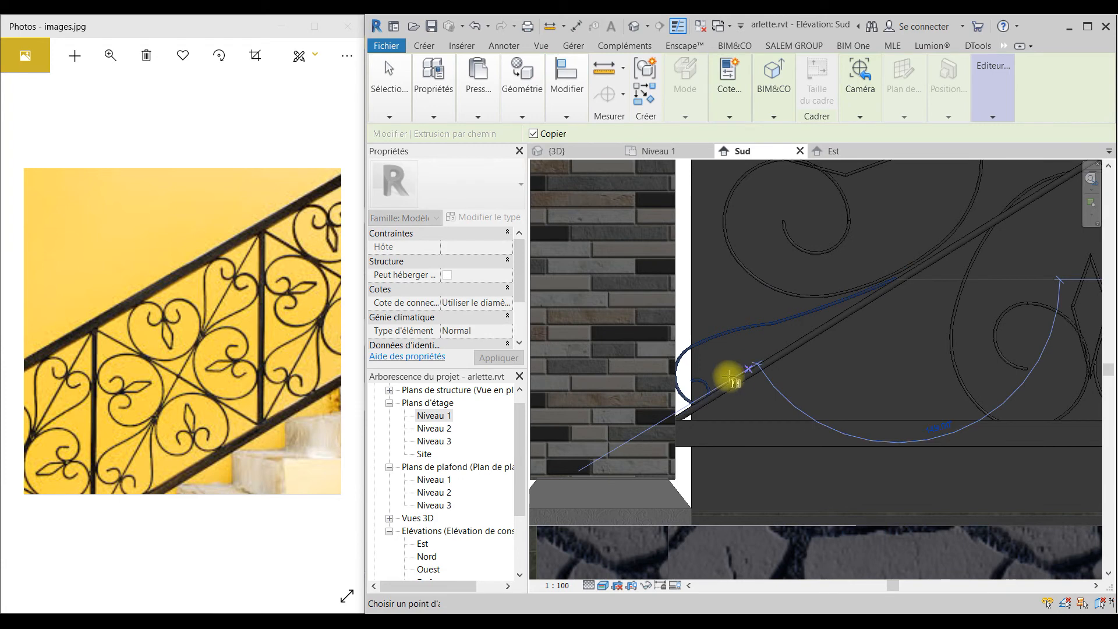
pyautogui.click(677, 415)
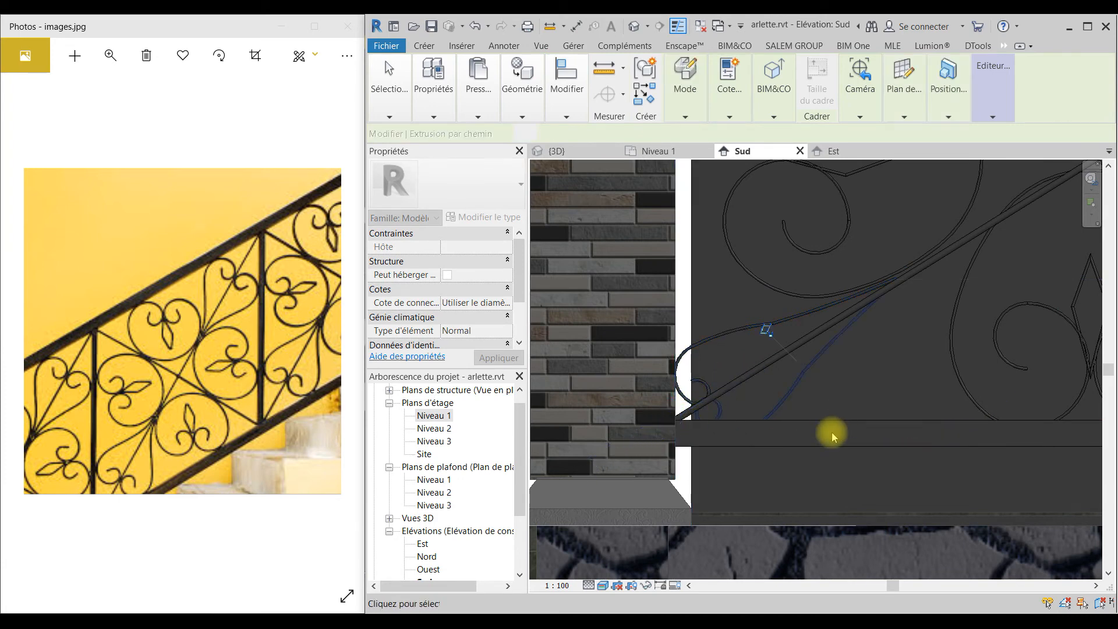
pyautogui.press('Escape')
pyautogui.press('Escape')
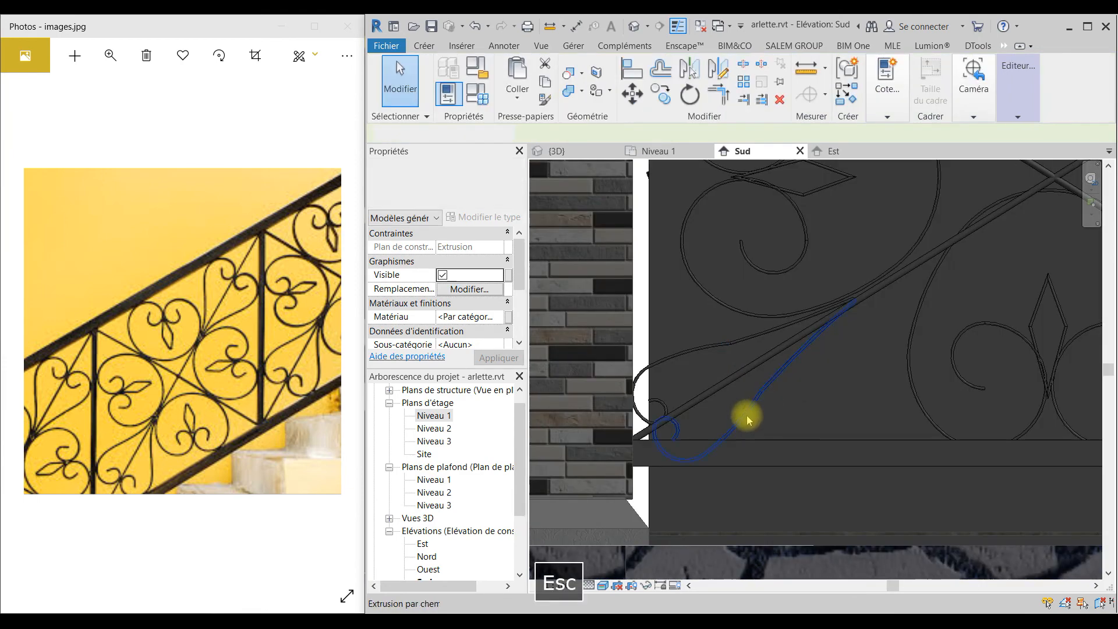
# Select both lower-left corner curls and mirror a copy about an axis drawn from the bar crossing along the descending diagonal bar
pyautogui.scroll(-4, 767, 522)
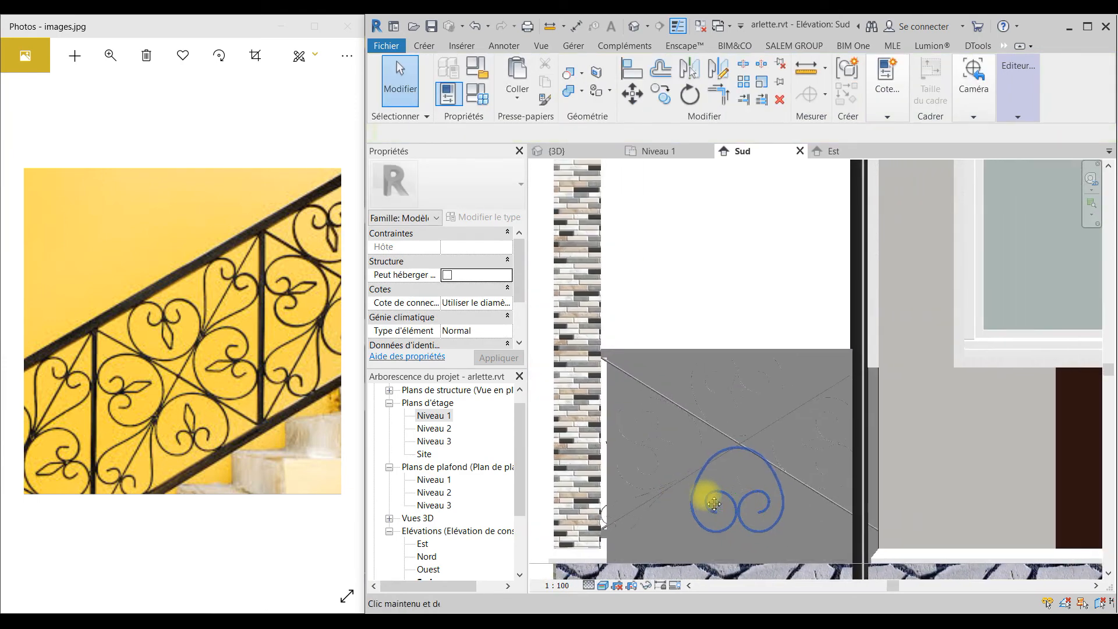
pyautogui.scroll(3, 606, 539)
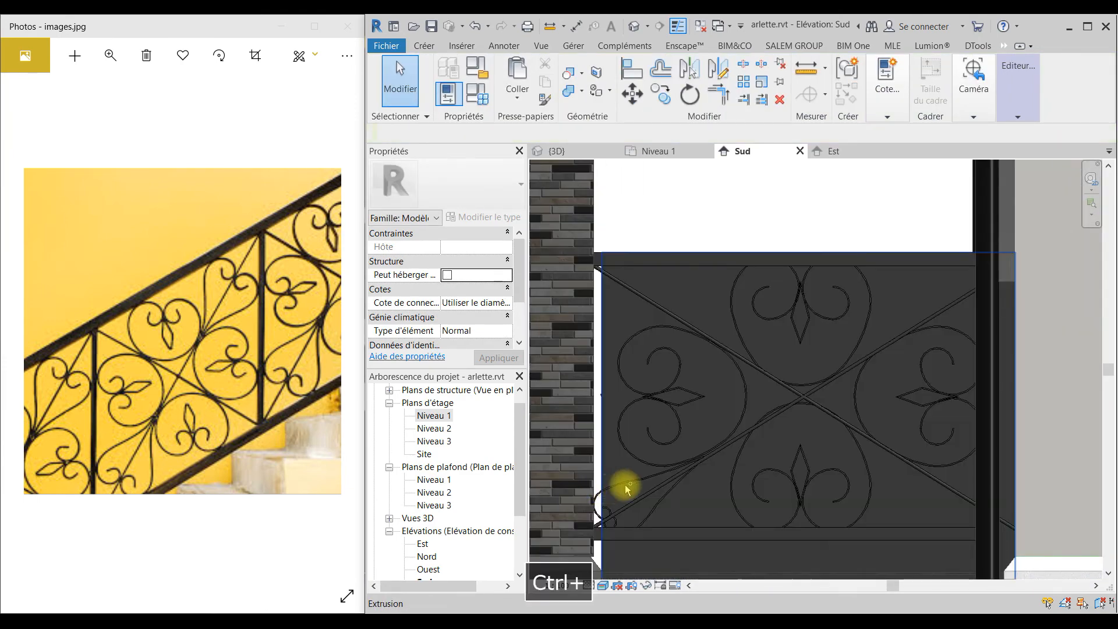
pyautogui.keyDown('ctrl'); pyautogui.click(612, 471); pyautogui.keyUp('ctrl')
pyautogui.press('Escape')
pyautogui.scroll(3, 609, 499)
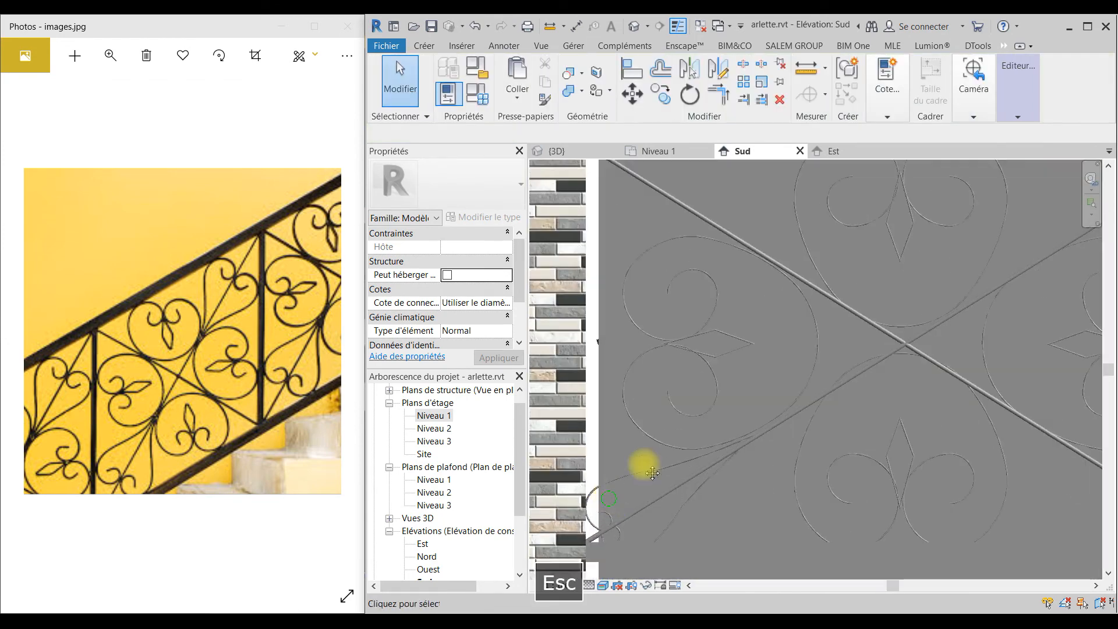
pyautogui.keyDown('ctrl'); pyautogui.click(726, 452); pyautogui.keyUp('ctrl')
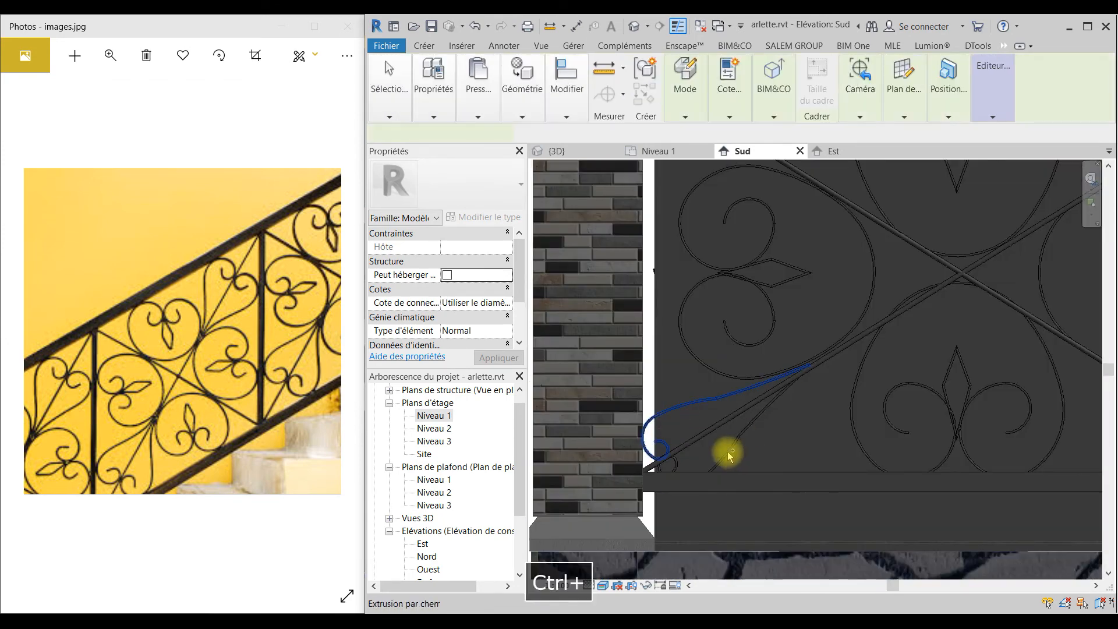
pyautogui.keyDown('ctrl'); pyautogui.click(858, 431); pyautogui.keyUp('ctrl')
pyautogui.scroll(-2, 707, 511)
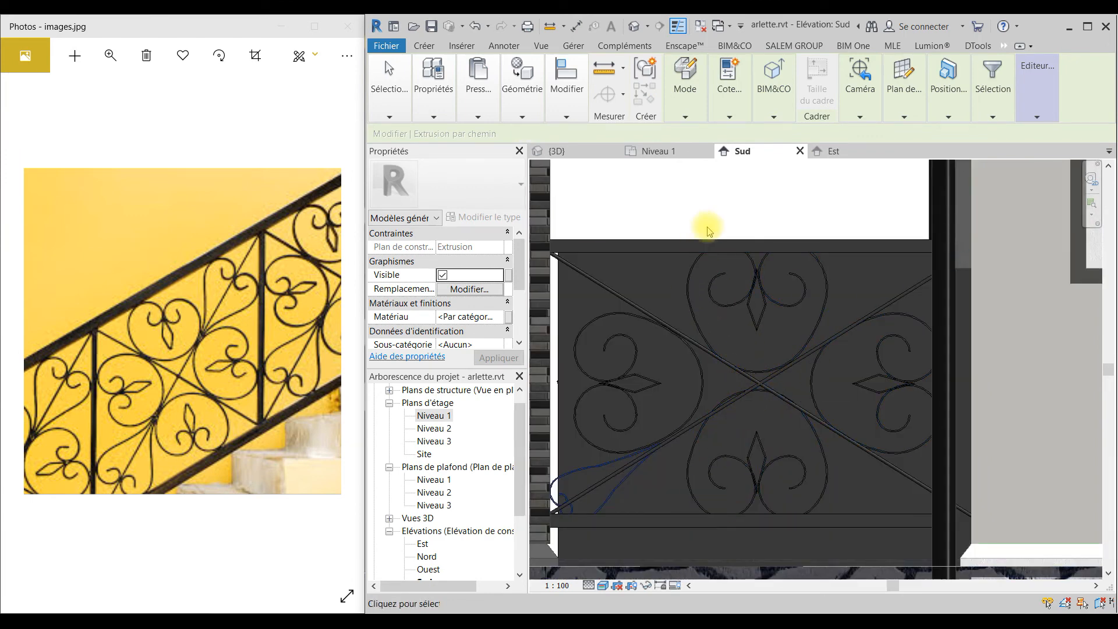
pyautogui.click(573, 95)
pyautogui.click(647, 142)
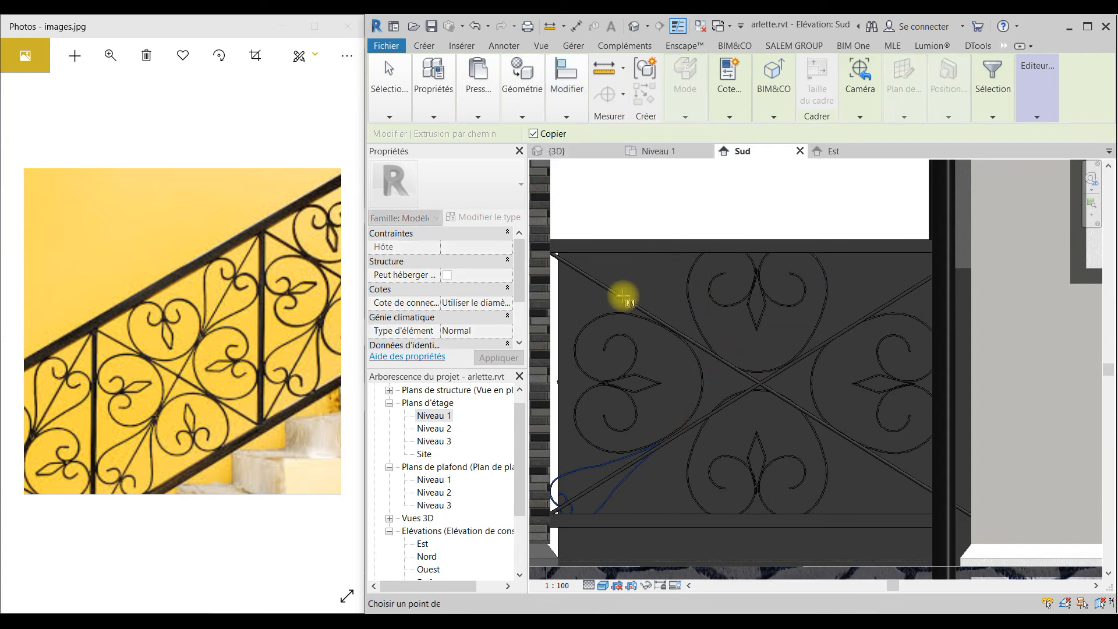
pyautogui.click(761, 382)
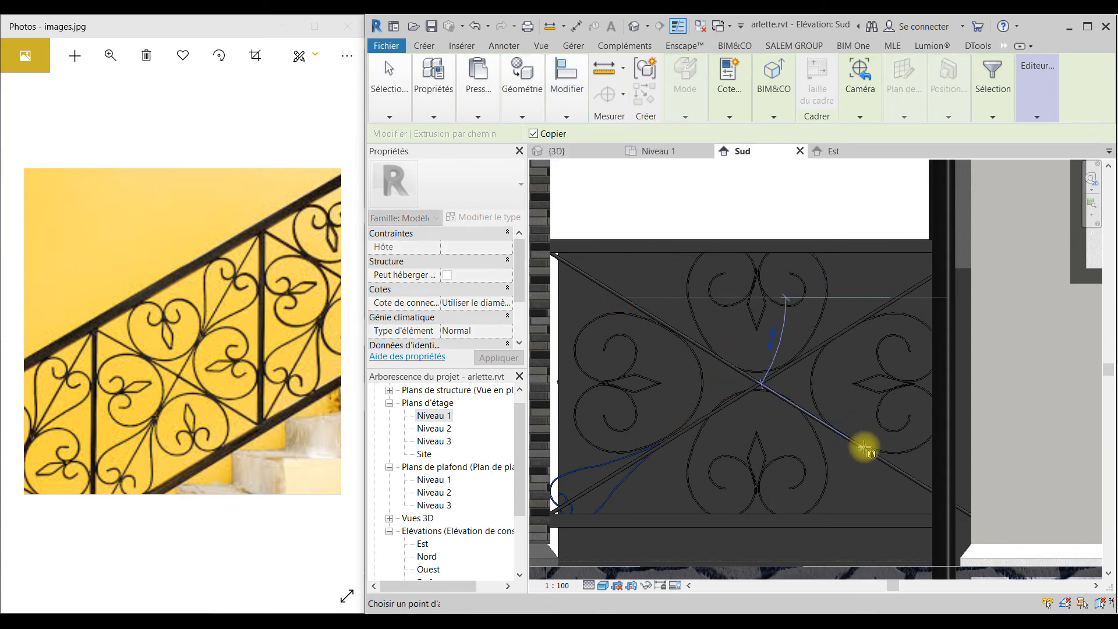
pyautogui.click(864, 448)
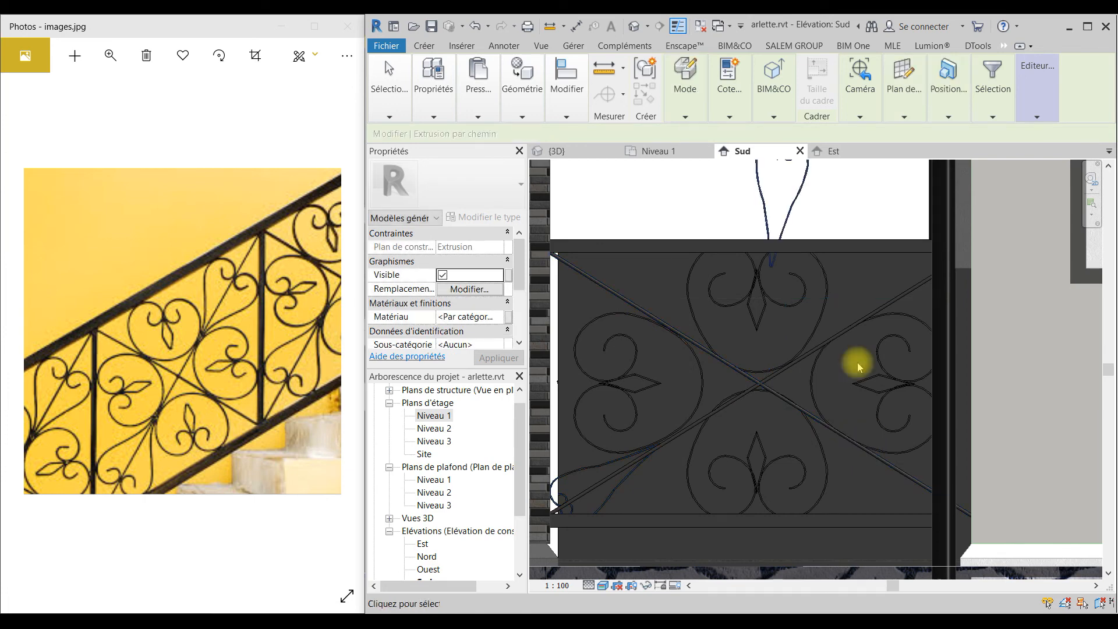
# Move the mirrored curl pair from above the top rail towards the railing's upper-right corner
pyautogui.moveTo(803, 249); pyautogui.dragTo(819, 312, button='middle')
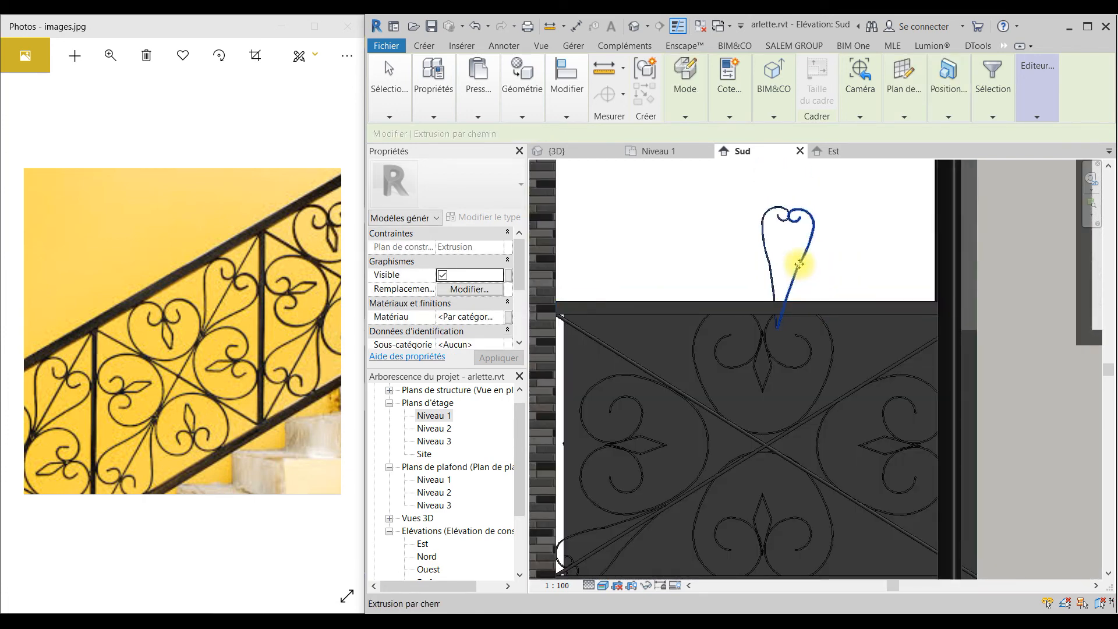
pyautogui.press('Escape')
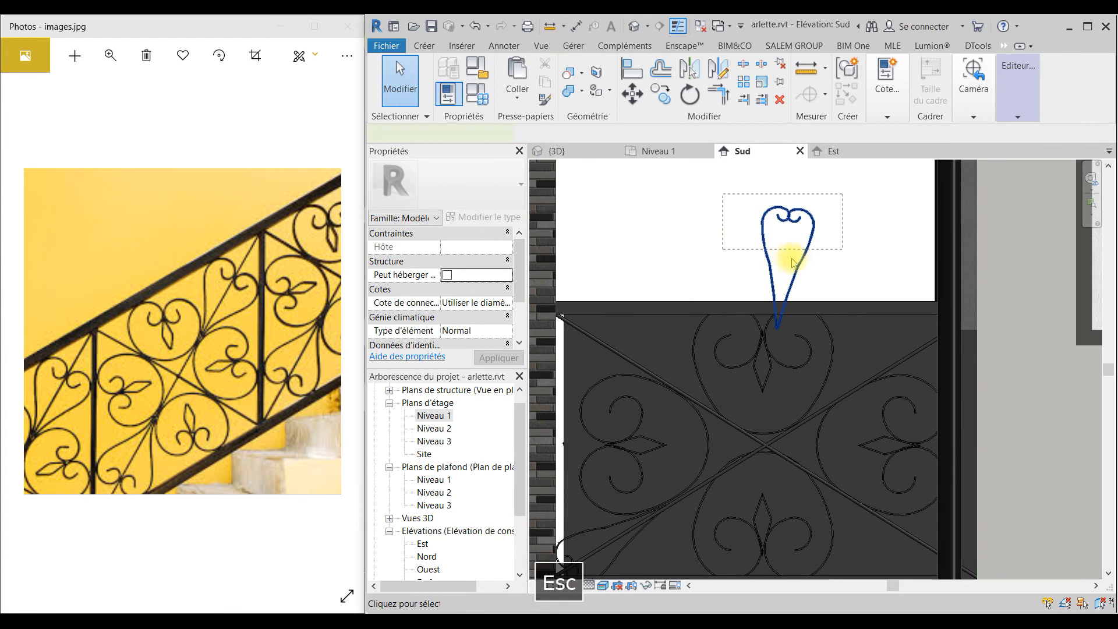
pyautogui.click(798, 264)
pyautogui.moveTo(800, 265); pyautogui.dragTo(891, 309)
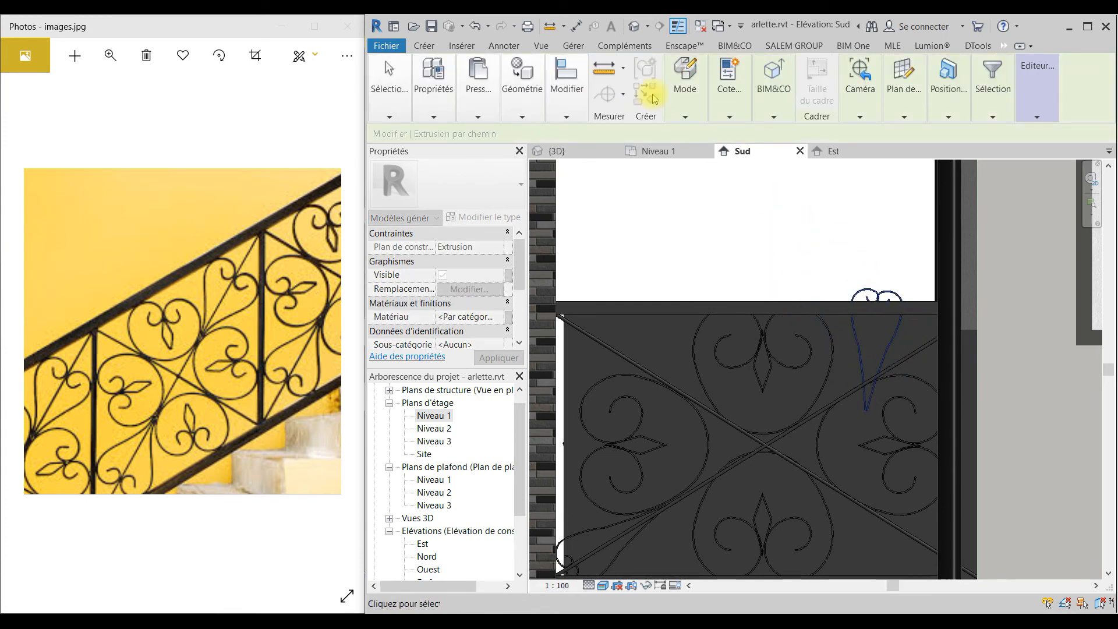
# Rotate the curl pair clockwise to follow the rising diagonal bar and shift it into the upper-right corner
pyautogui.click(567, 103)
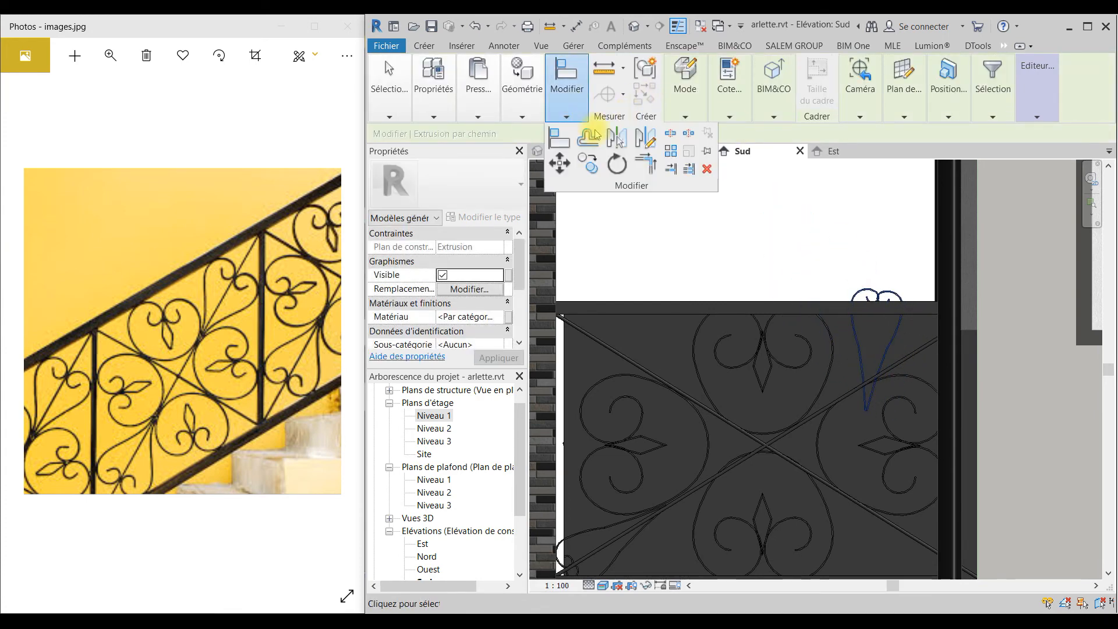
pyautogui.click(878, 291)
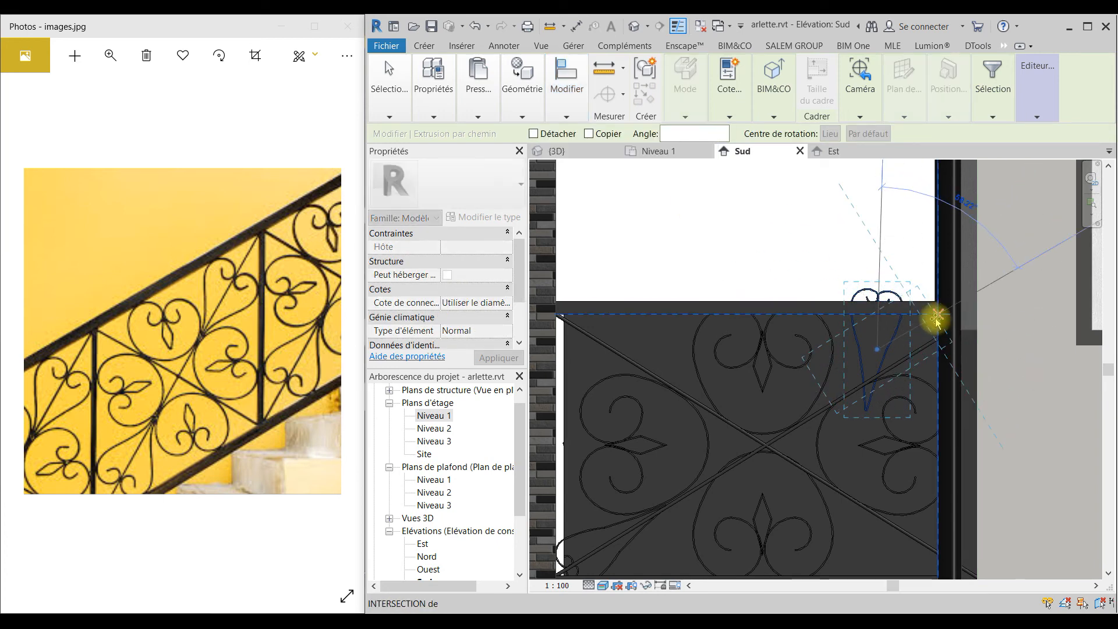
pyautogui.click(937, 316)
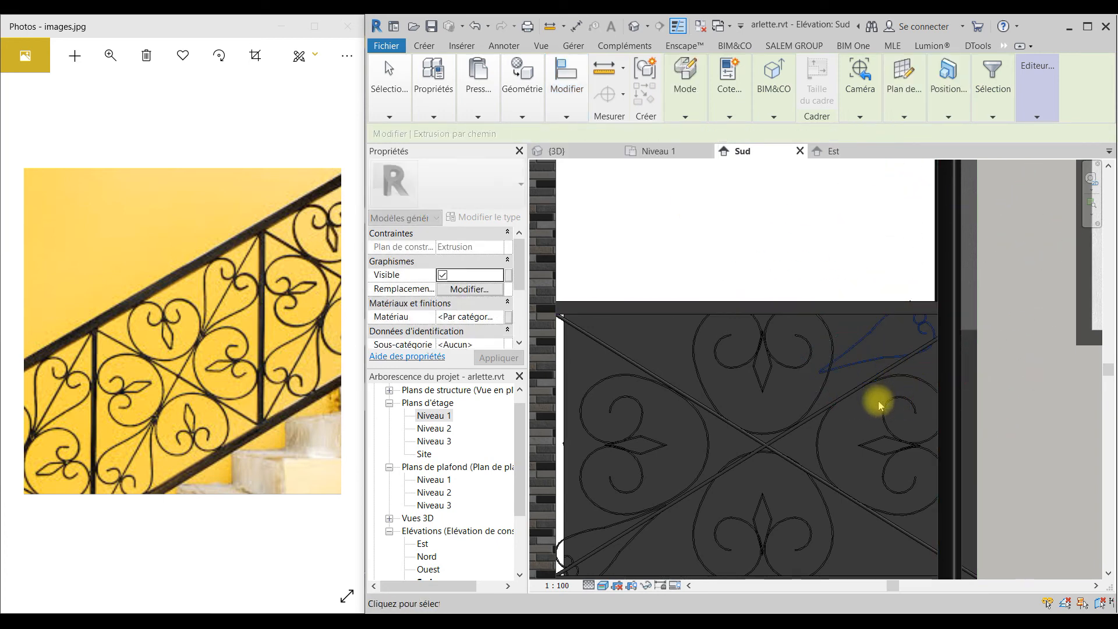
pyautogui.moveTo(900, 379); pyautogui.dragTo(876, 373)
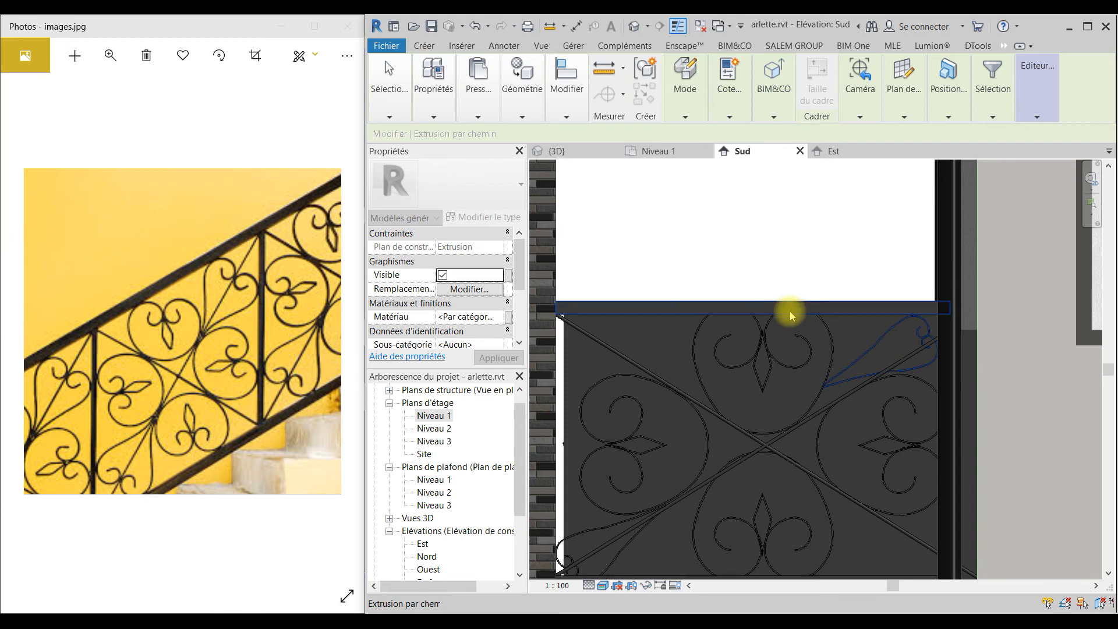
# Fine-tune the curl pair's rotation along the rising diagonal bar and move it down so its tip meets the bar
pyautogui.click(565, 96)
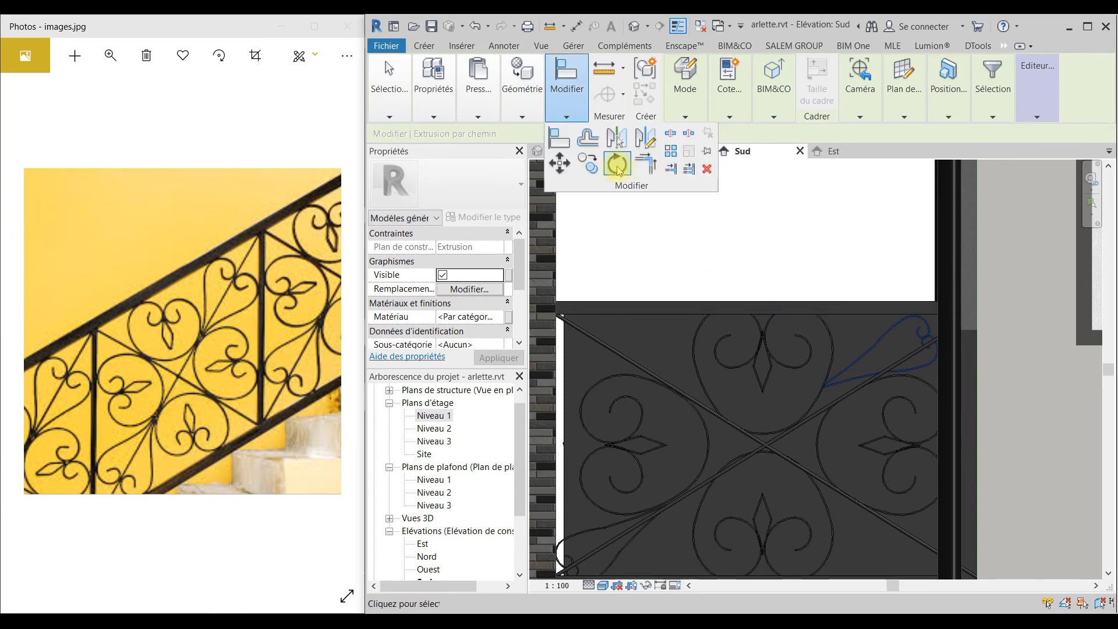
pyautogui.keyDown('ctrl'); pyautogui.click(828, 391); pyautogui.keyUp('ctrl')
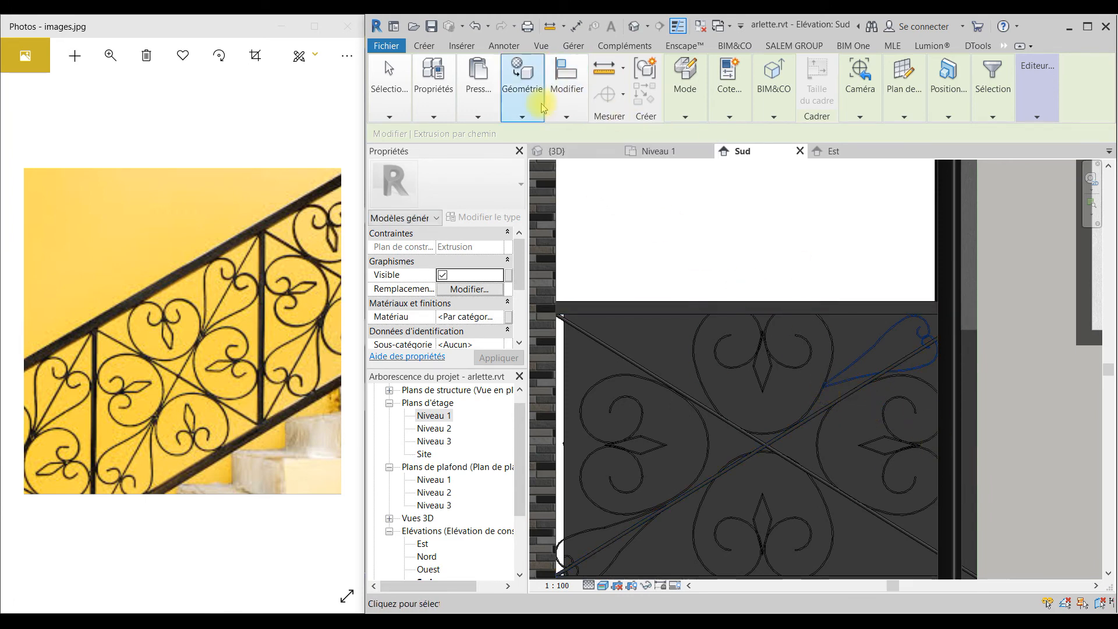
pyautogui.click(578, 117)
pyautogui.click(615, 169)
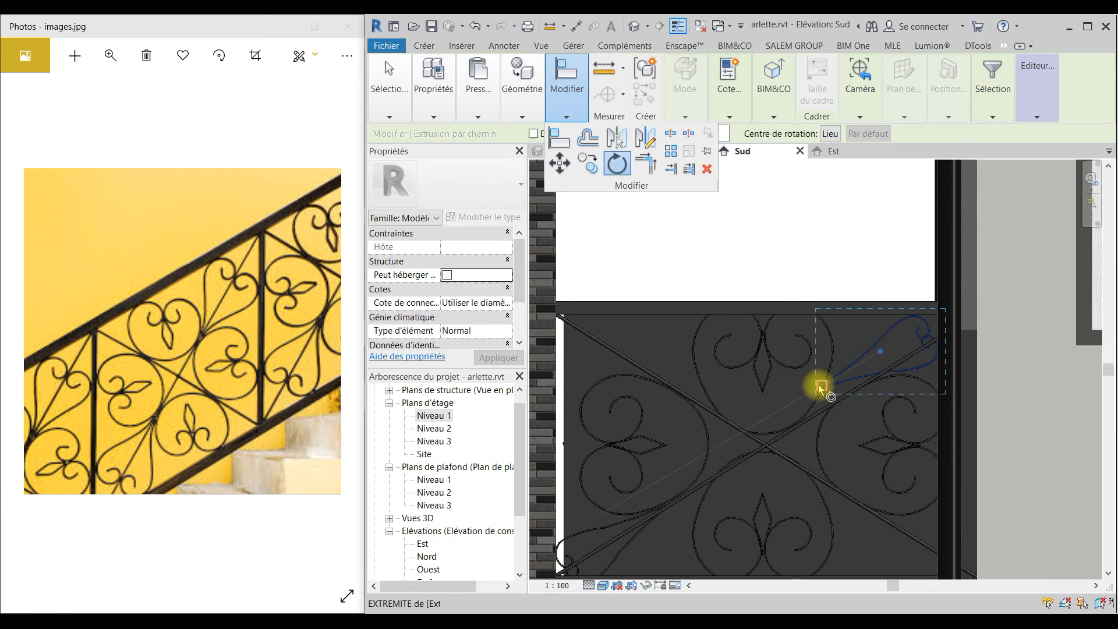
pyautogui.click(819, 391)
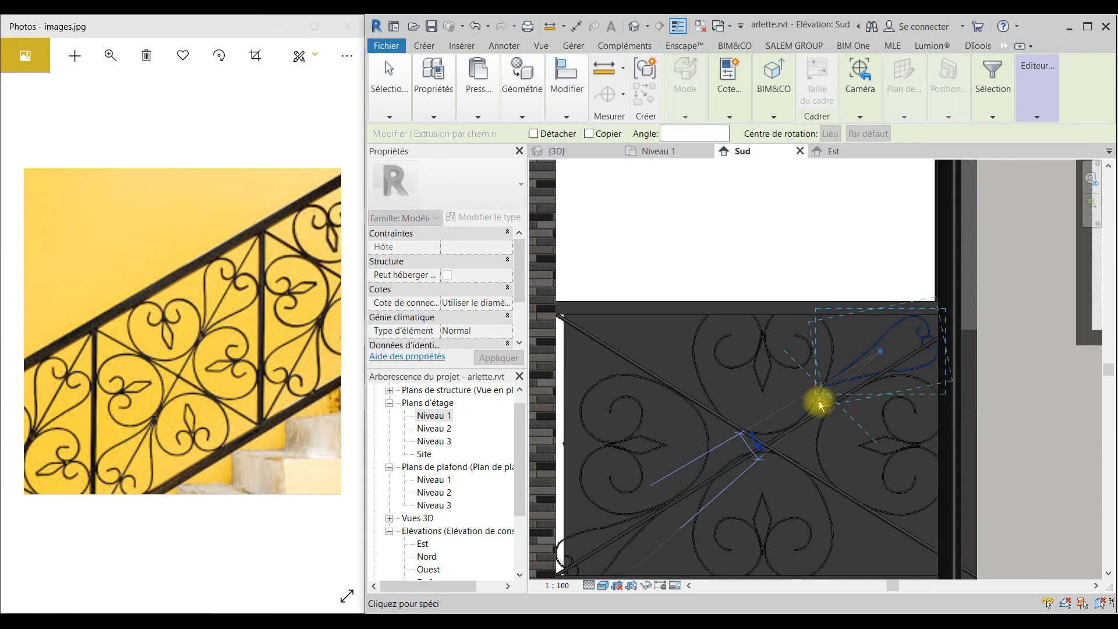
pyautogui.click(817, 400)
pyautogui.scroll(2, 855, 374)
pyautogui.moveTo(850, 374); pyautogui.dragTo(816, 393)
pyautogui.press('Escape')
pyautogui.scroll(-3, 932, 367)
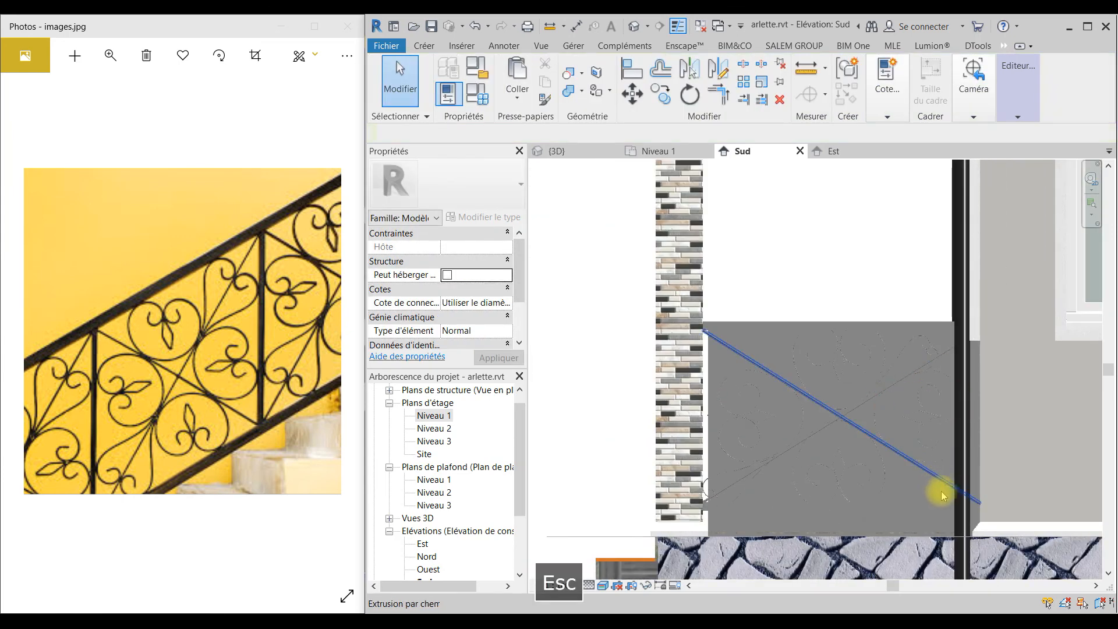
pyautogui.press('Escape')
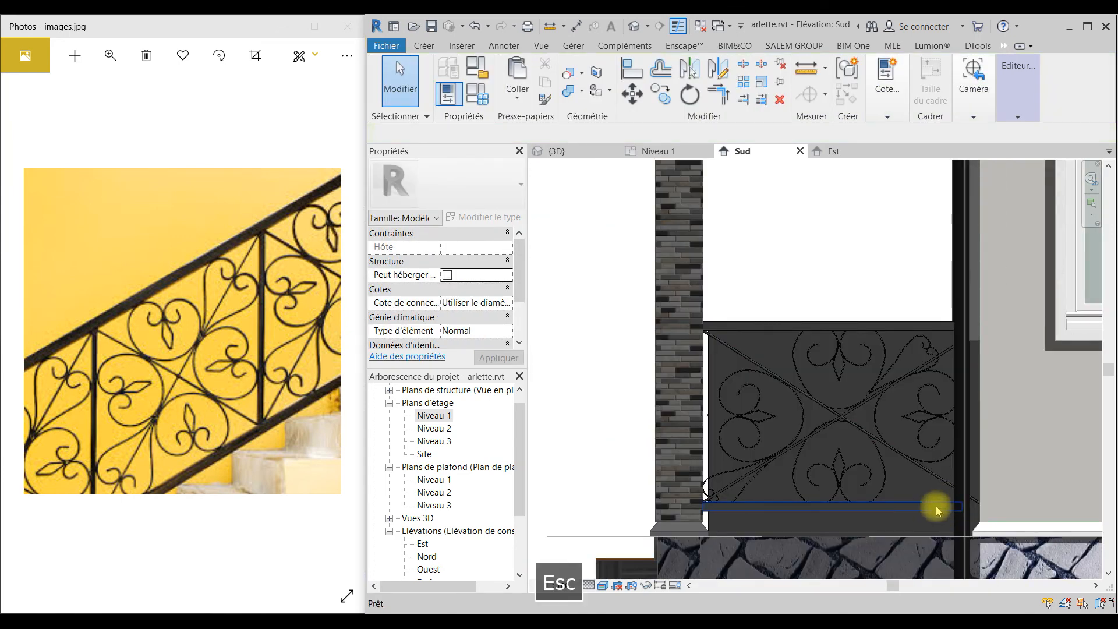
# In the 3D view, remove the solid panel extrusion behind the railing's scrollwork by cutting it from the model
pyautogui.moveTo(886, 462); pyautogui.dragTo(796, 429, button='middle')
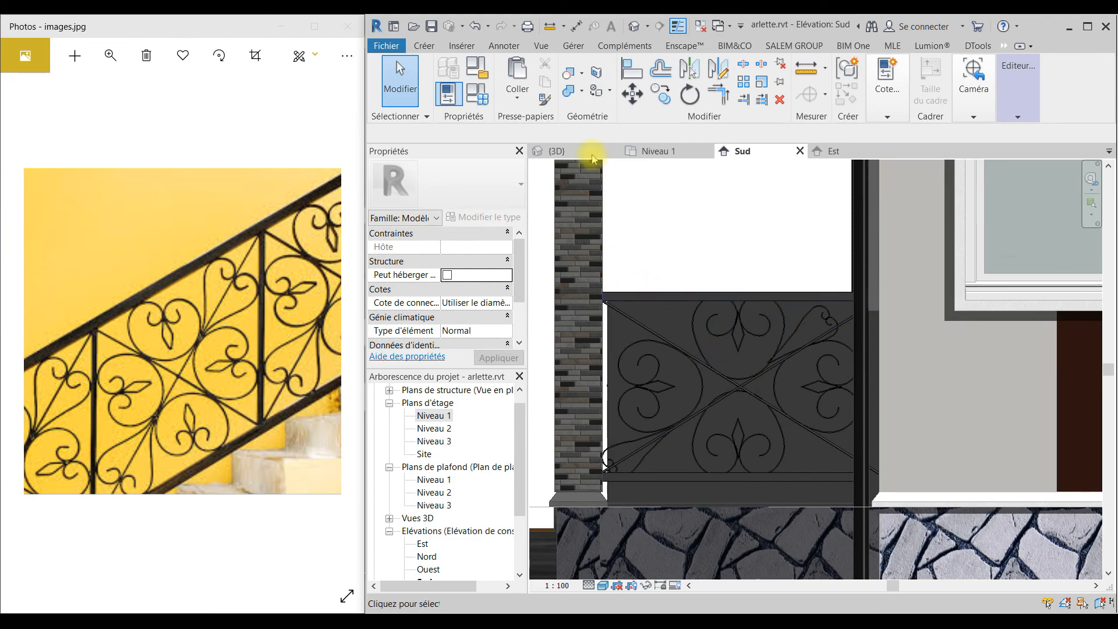
pyautogui.click(575, 150)
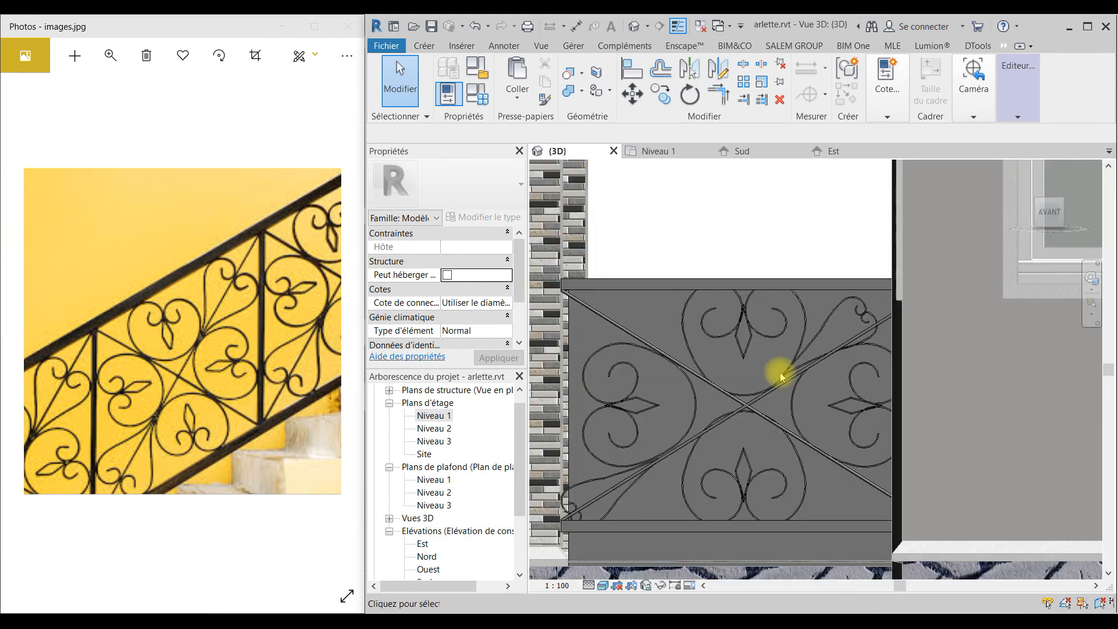
pyautogui.keyDown('shift'); pyautogui.moveTo(788, 419); pyautogui.dragTo(756, 227, button='middle'); pyautogui.keyUp('shift')
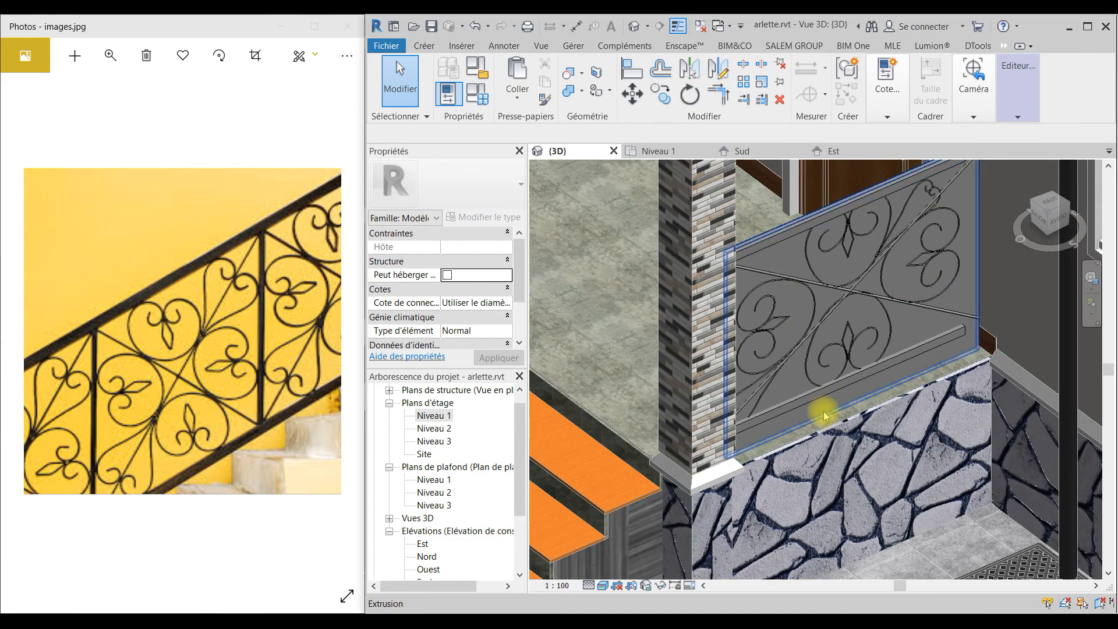
pyautogui.click(917, 401)
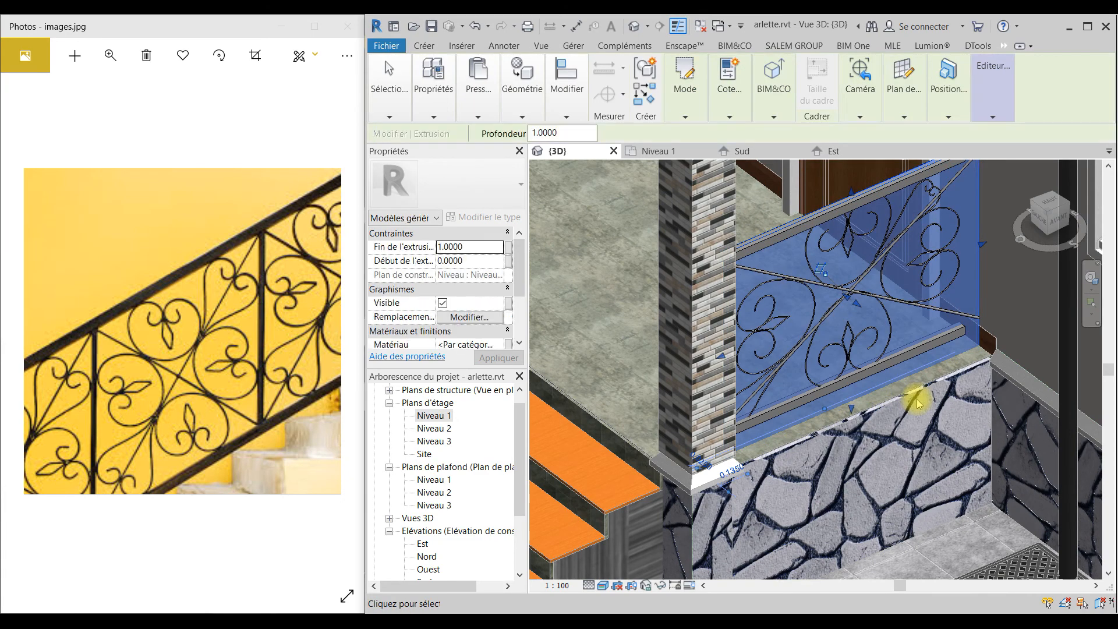
pyautogui.hotkey('ctrl', 'x')
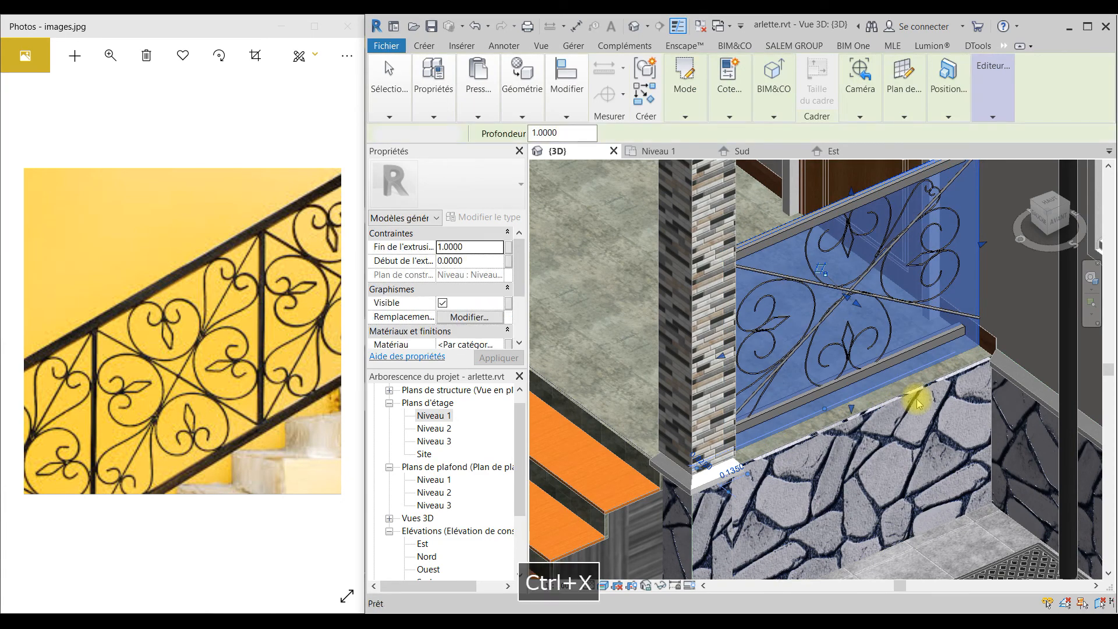
# Examine the railing between the porch column and the house wall from several angles in the 3D view
pyautogui.moveTo(885, 349); pyautogui.dragTo(881, 492, button='middle')
pyautogui.scroll(-3, 818, 446)
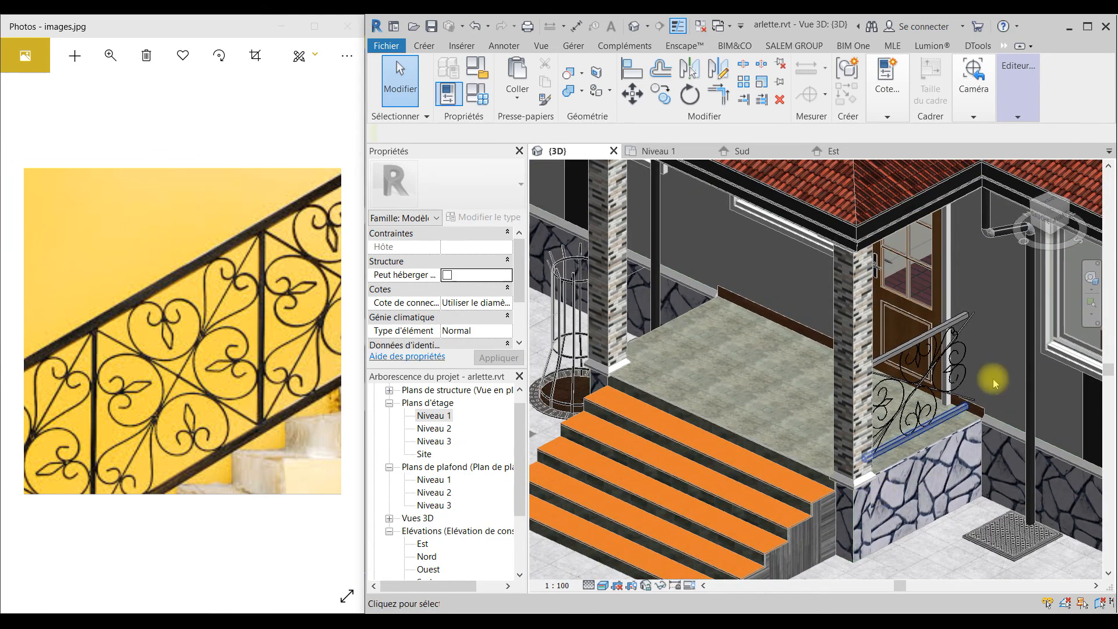
pyautogui.scroll(-5, 934, 396)
pyautogui.keyDown('shift'); pyautogui.moveTo(930, 403); pyautogui.dragTo(950, 452, button='middle'); pyautogui.keyUp('shift')
pyautogui.scroll(4, 938, 390)
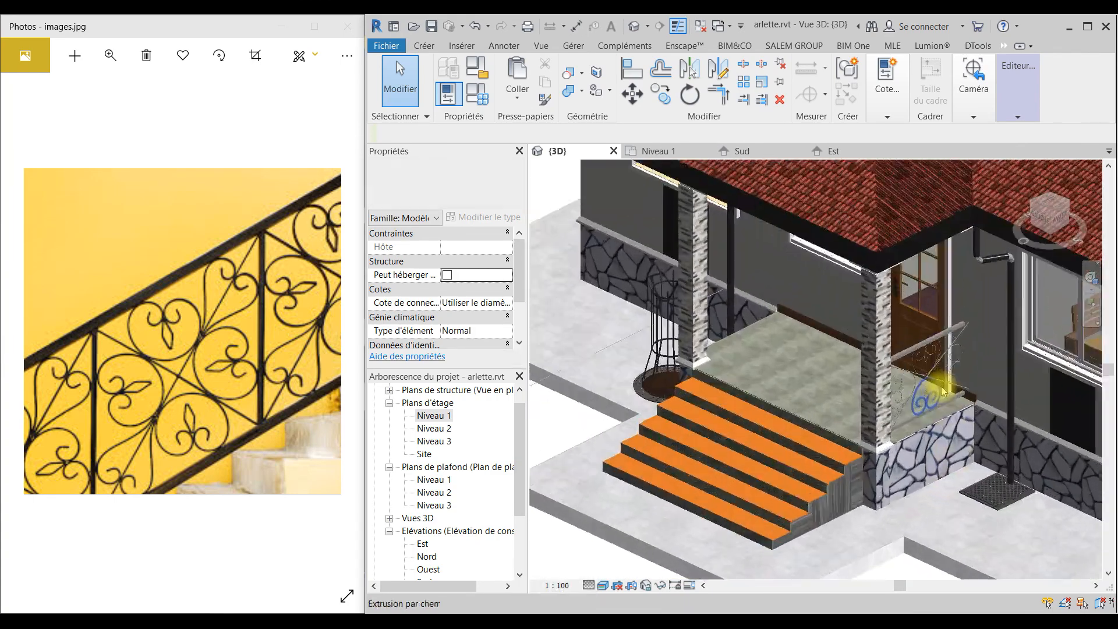
pyautogui.scroll(-2, 1037, 455)
pyautogui.moveTo(1030, 455); pyautogui.dragTo(911, 376, button='middle')
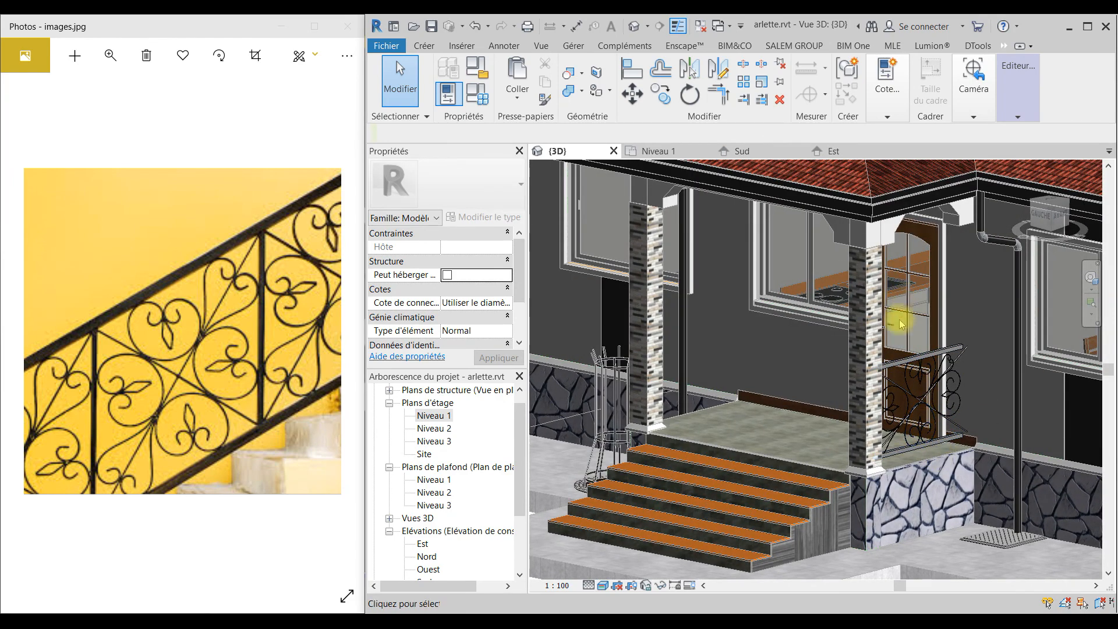
# Switch to the Niveau 1 floor plan, finish the in-place railing model, and dismiss the save reminder without saving
pyautogui.scroll(-3, 702, 418)
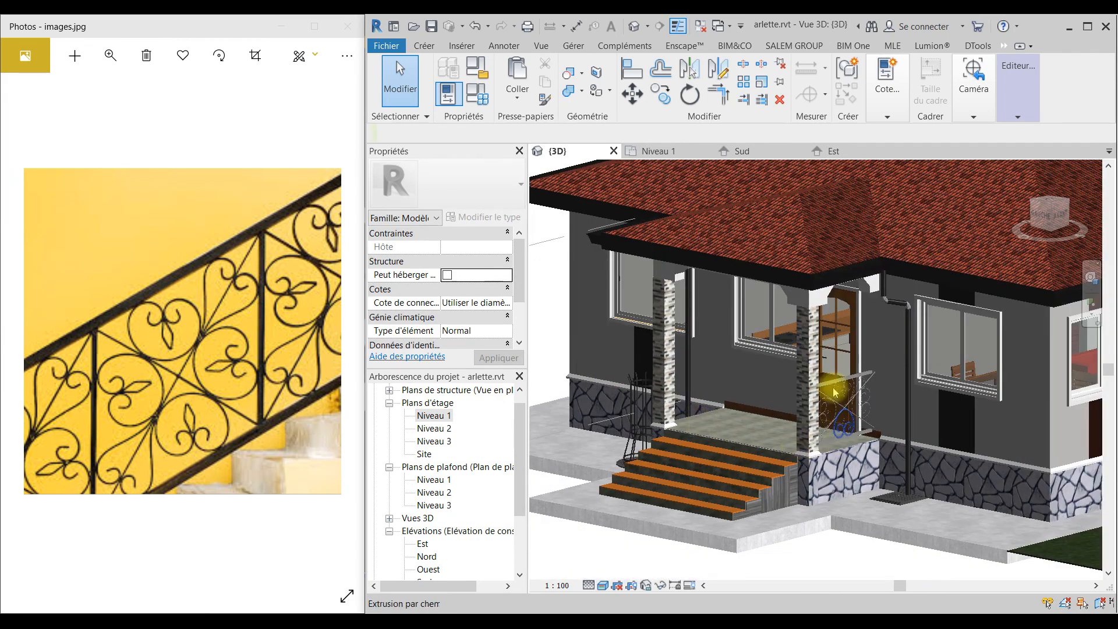
pyautogui.click(654, 151)
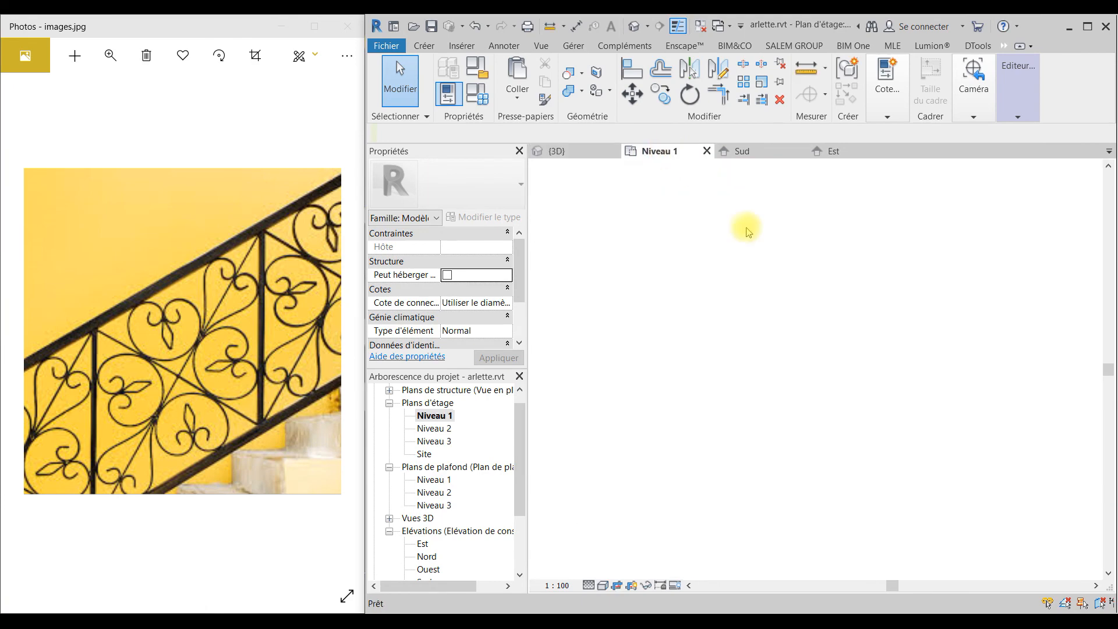
pyautogui.scroll(5, 805, 348)
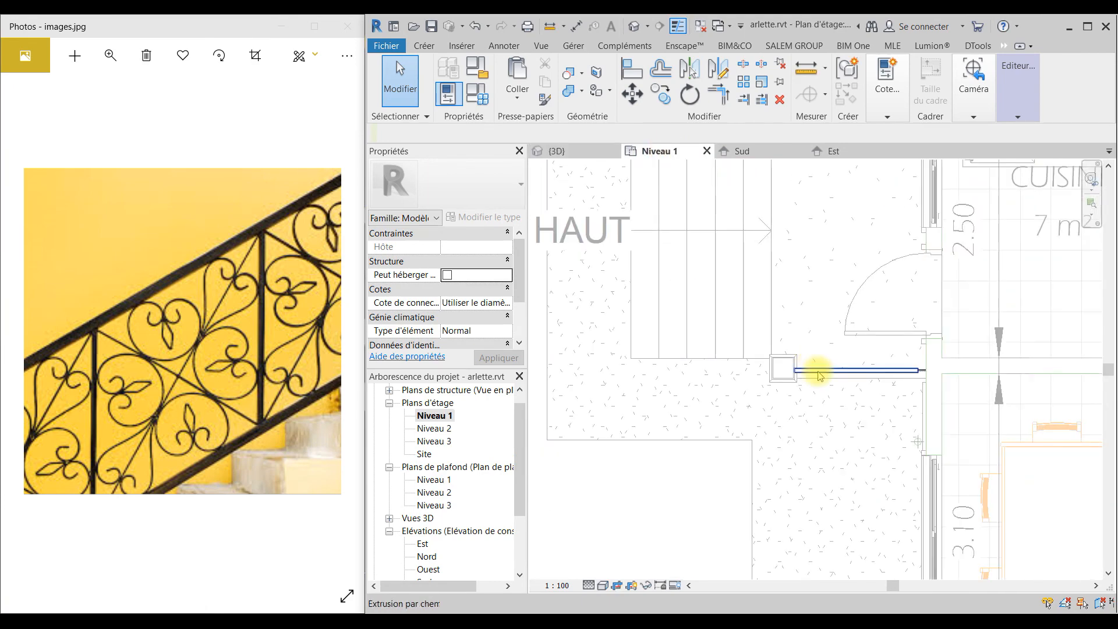
pyautogui.click(840, 362)
pyautogui.moveTo(840, 362); pyautogui.dragTo(739, 484, button='middle')
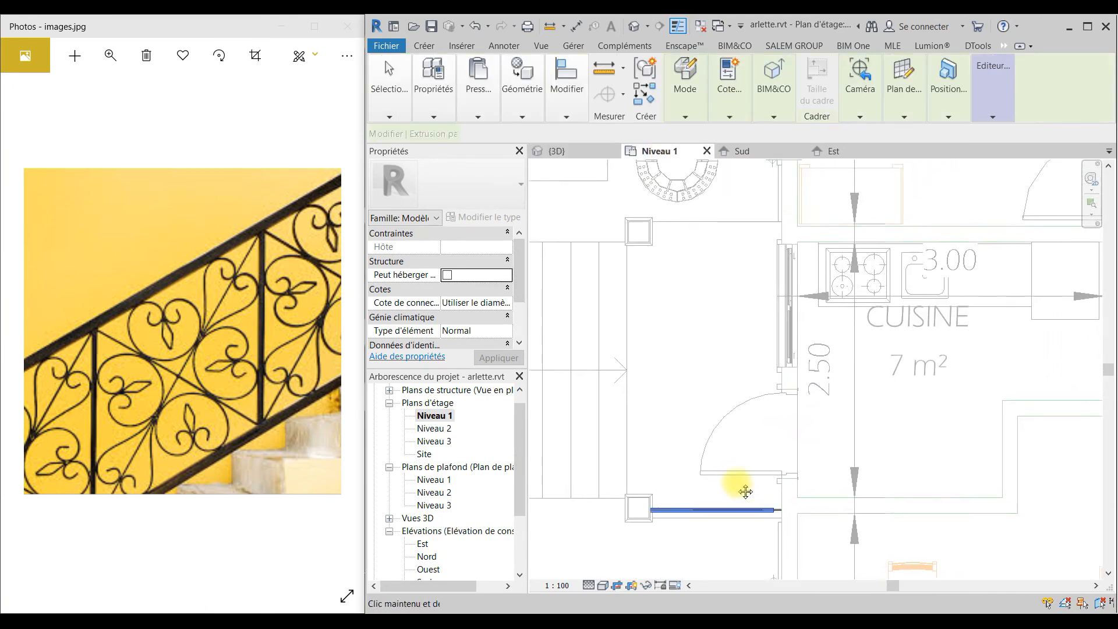
pyautogui.click(992, 114)
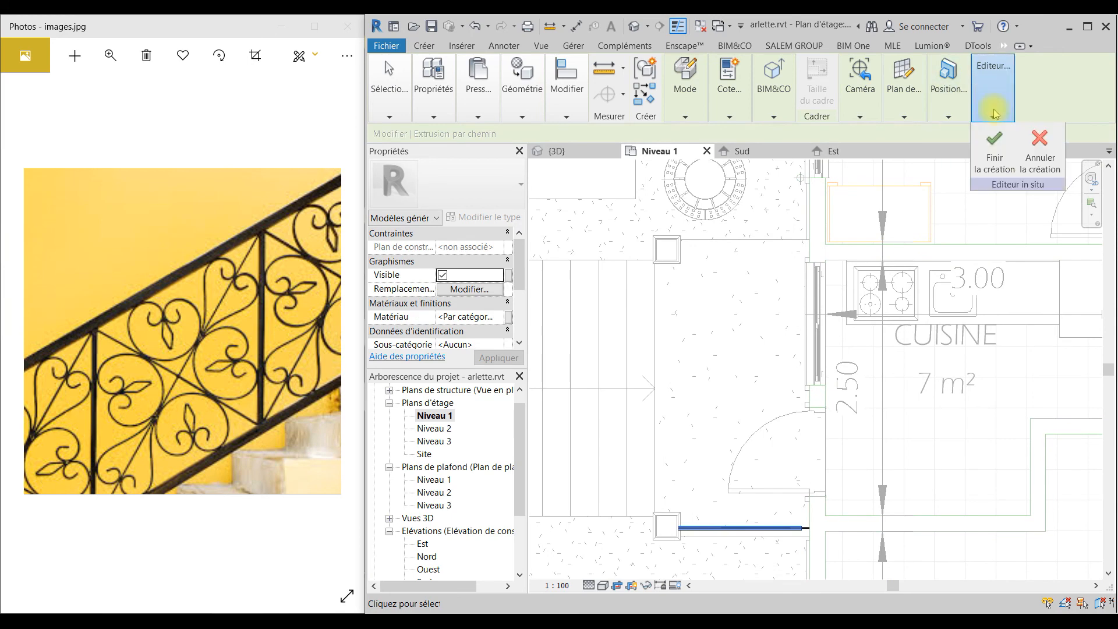
pyautogui.click(994, 158)
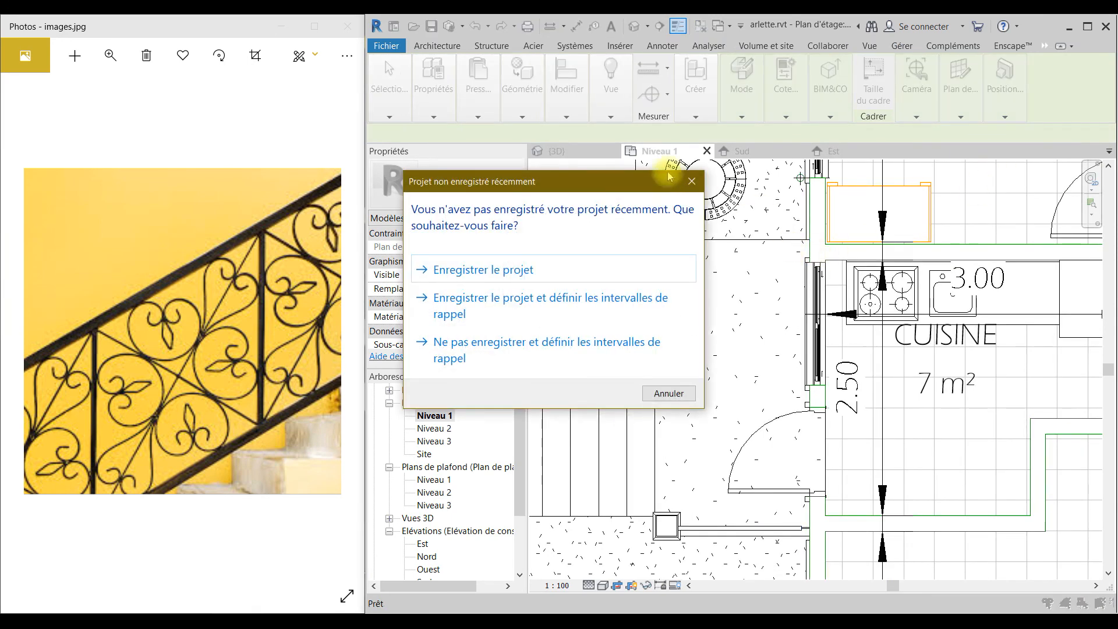
pyautogui.click(691, 182)
# Copy the finished railing about 2.75 m straight up in plan, placing it between the other porch column and the house wall
pyautogui.click(751, 529)
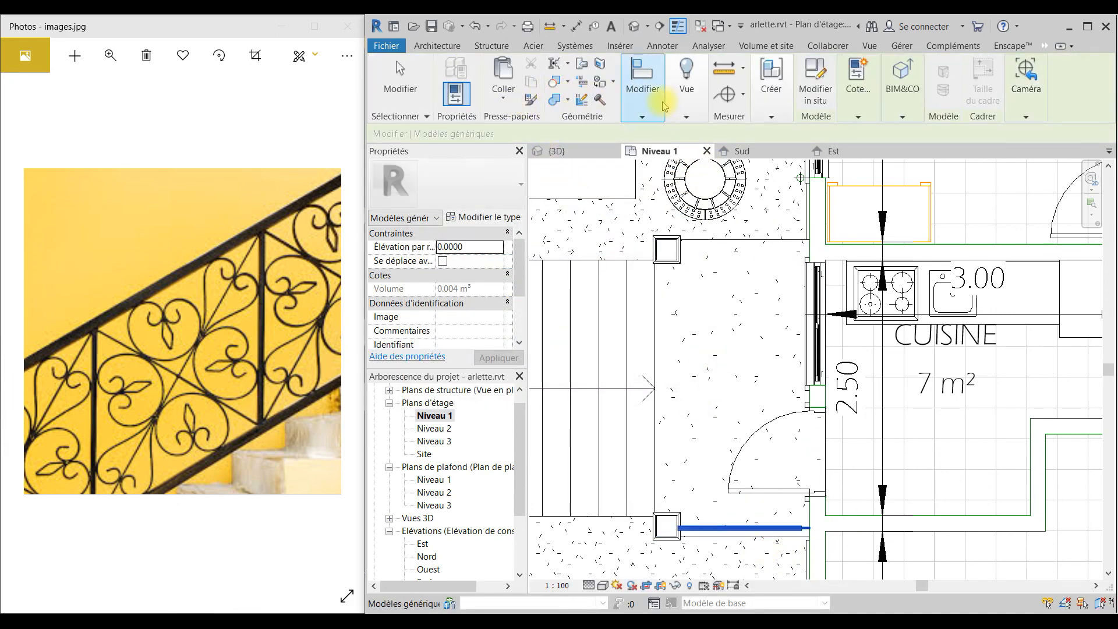
pyautogui.click(642, 88)
pyautogui.click(663, 163)
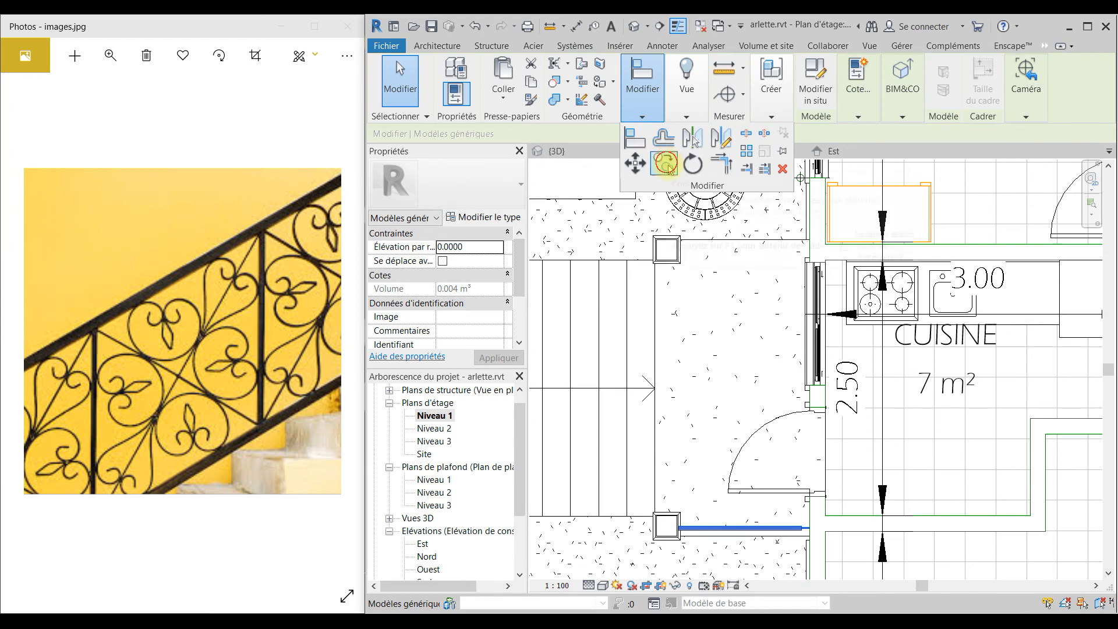
pyautogui.click(731, 525)
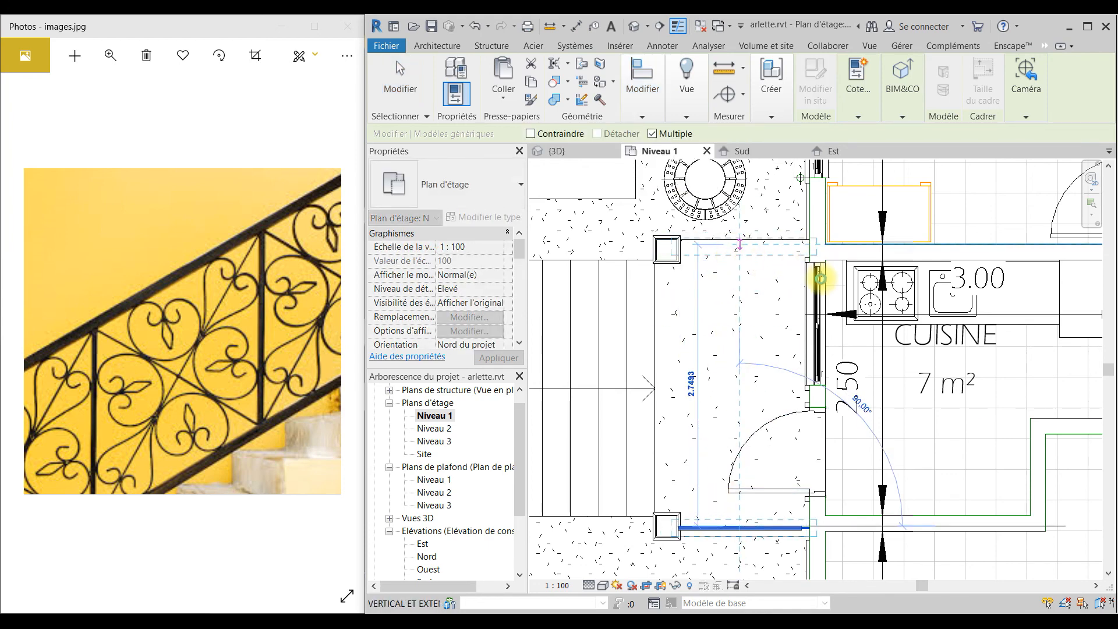
pyautogui.click(820, 279)
pyautogui.press('Escape')
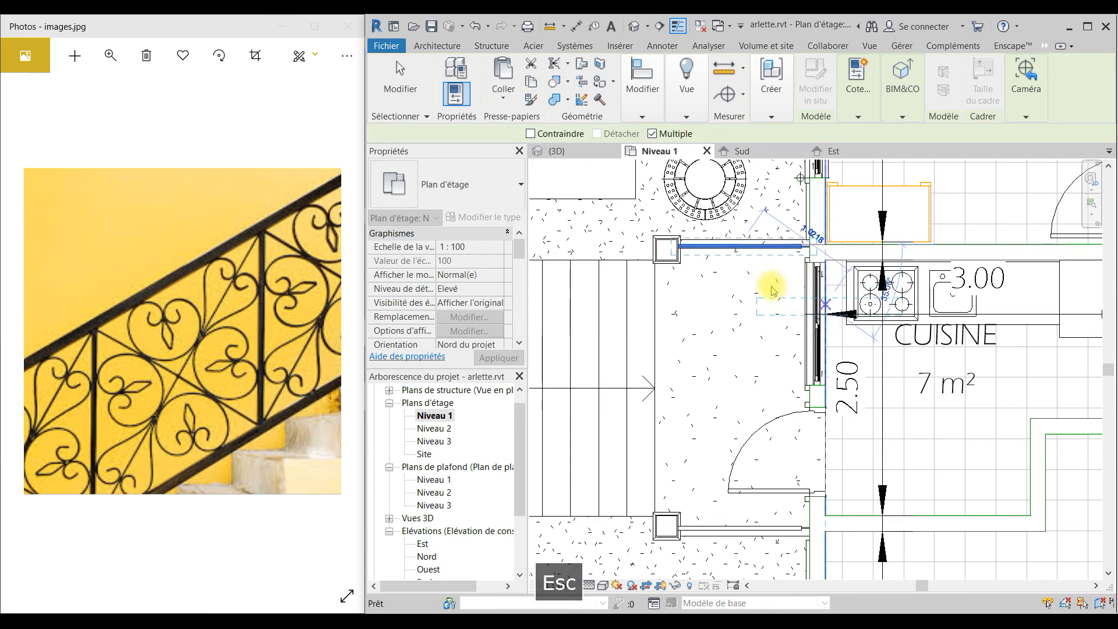
pyautogui.scroll(-3, 776, 282)
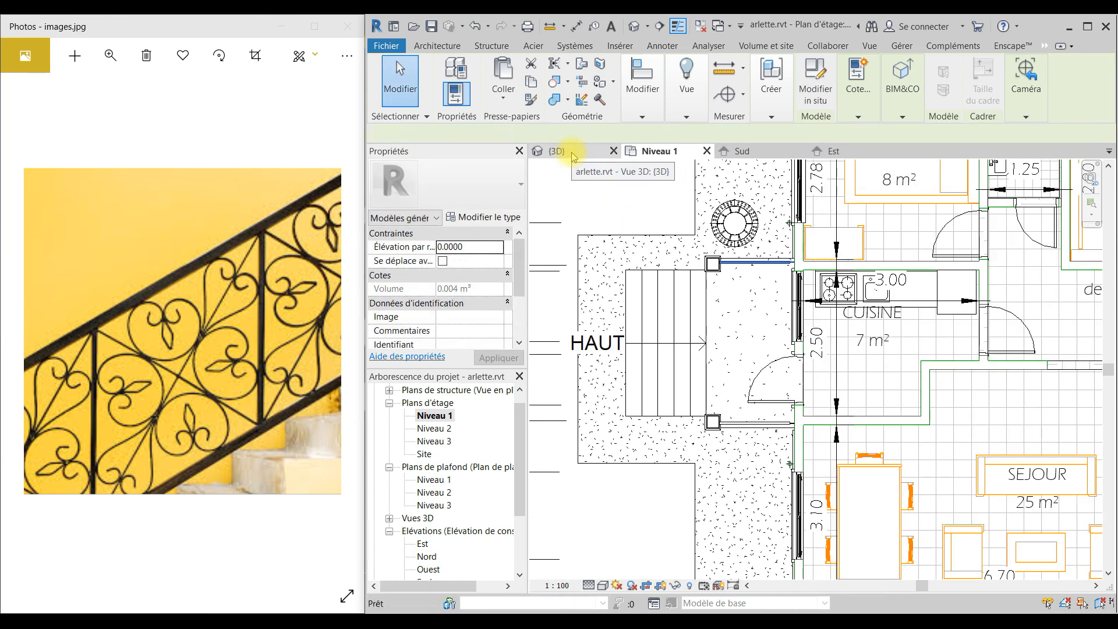
# View both porch railings in the 3D view with nothing selected, and maximize the modelling window
pyautogui.click(569, 150)
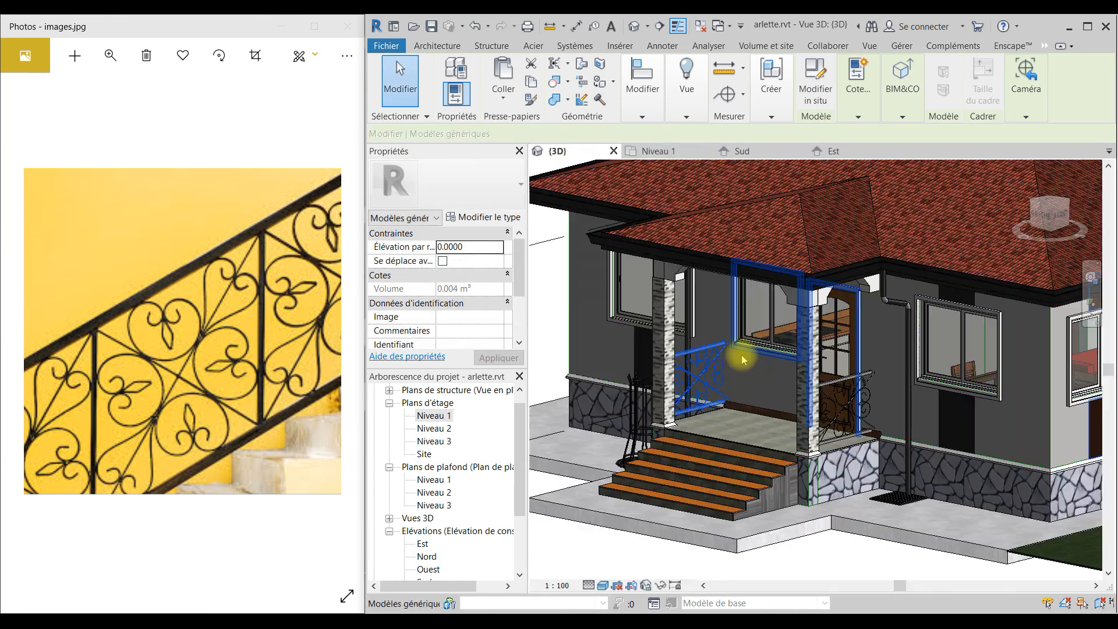
pyautogui.press('Escape')
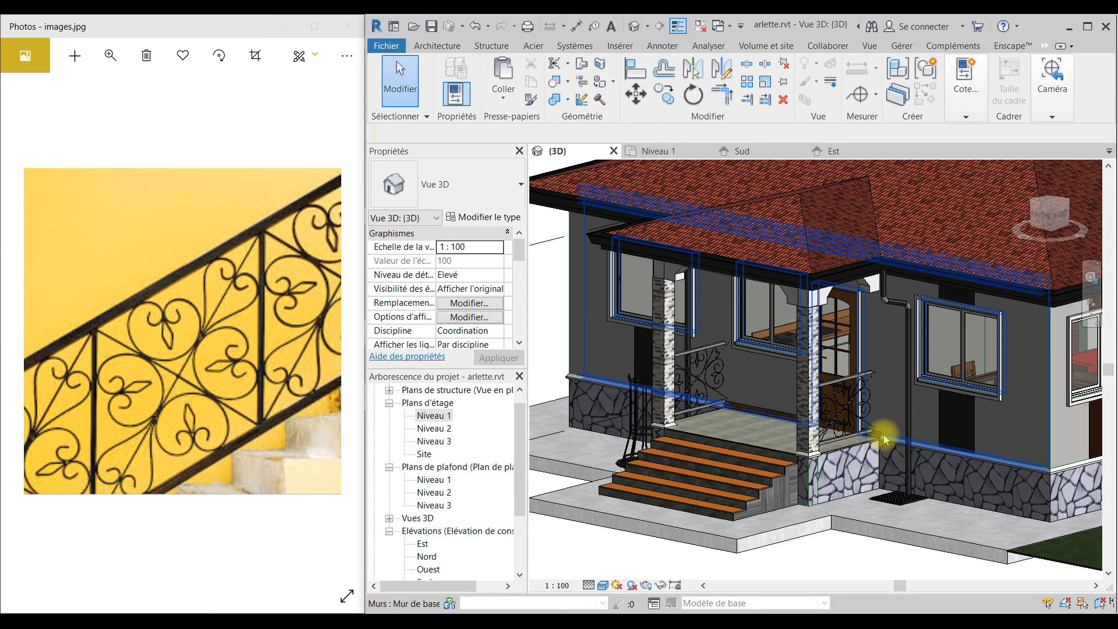
pyautogui.click(1087, 26)
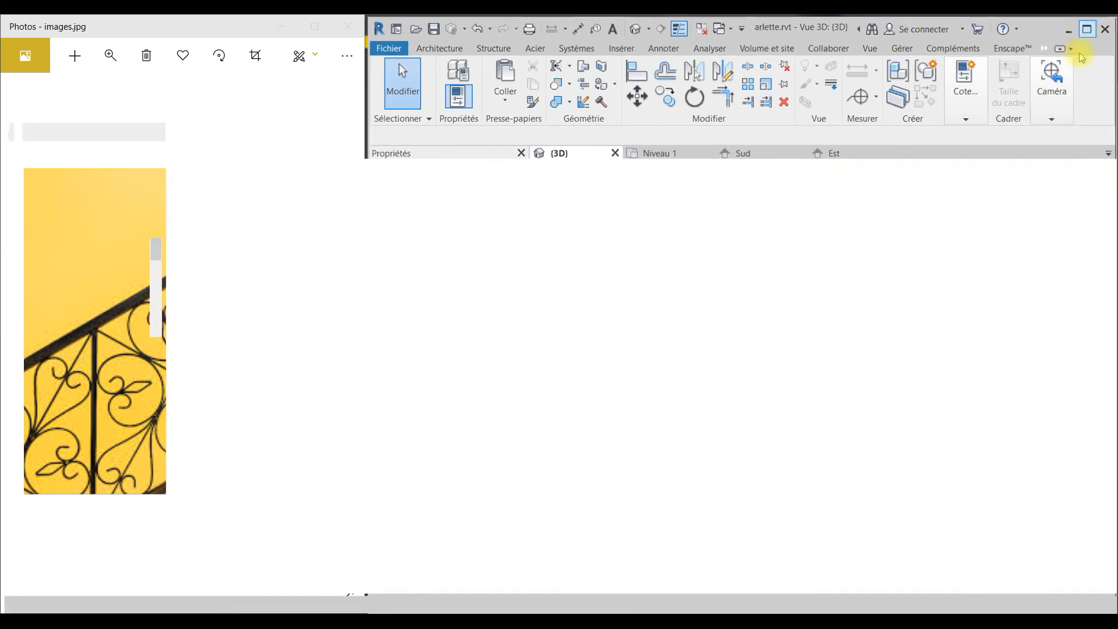